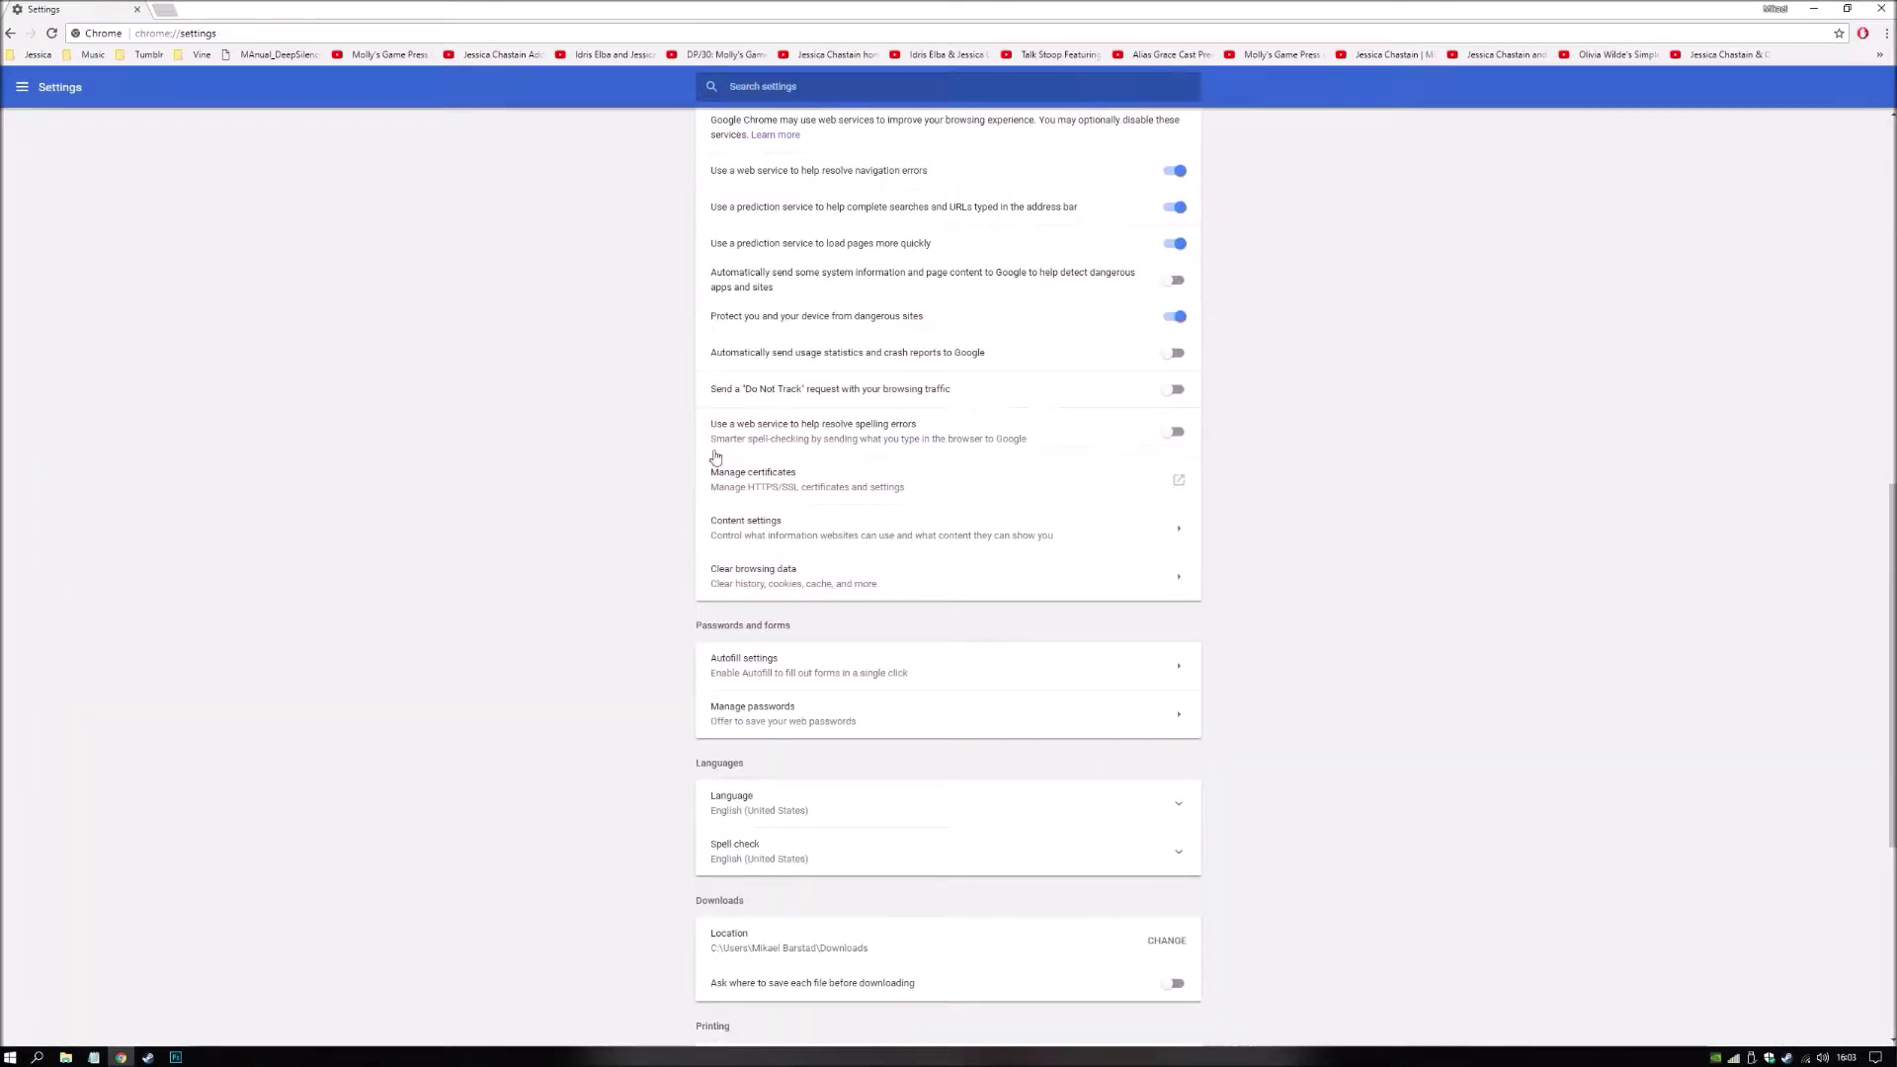
Open and close a new browser tab, then close the browser.
{"action": "left_click", "coordinate": [161, 8]}
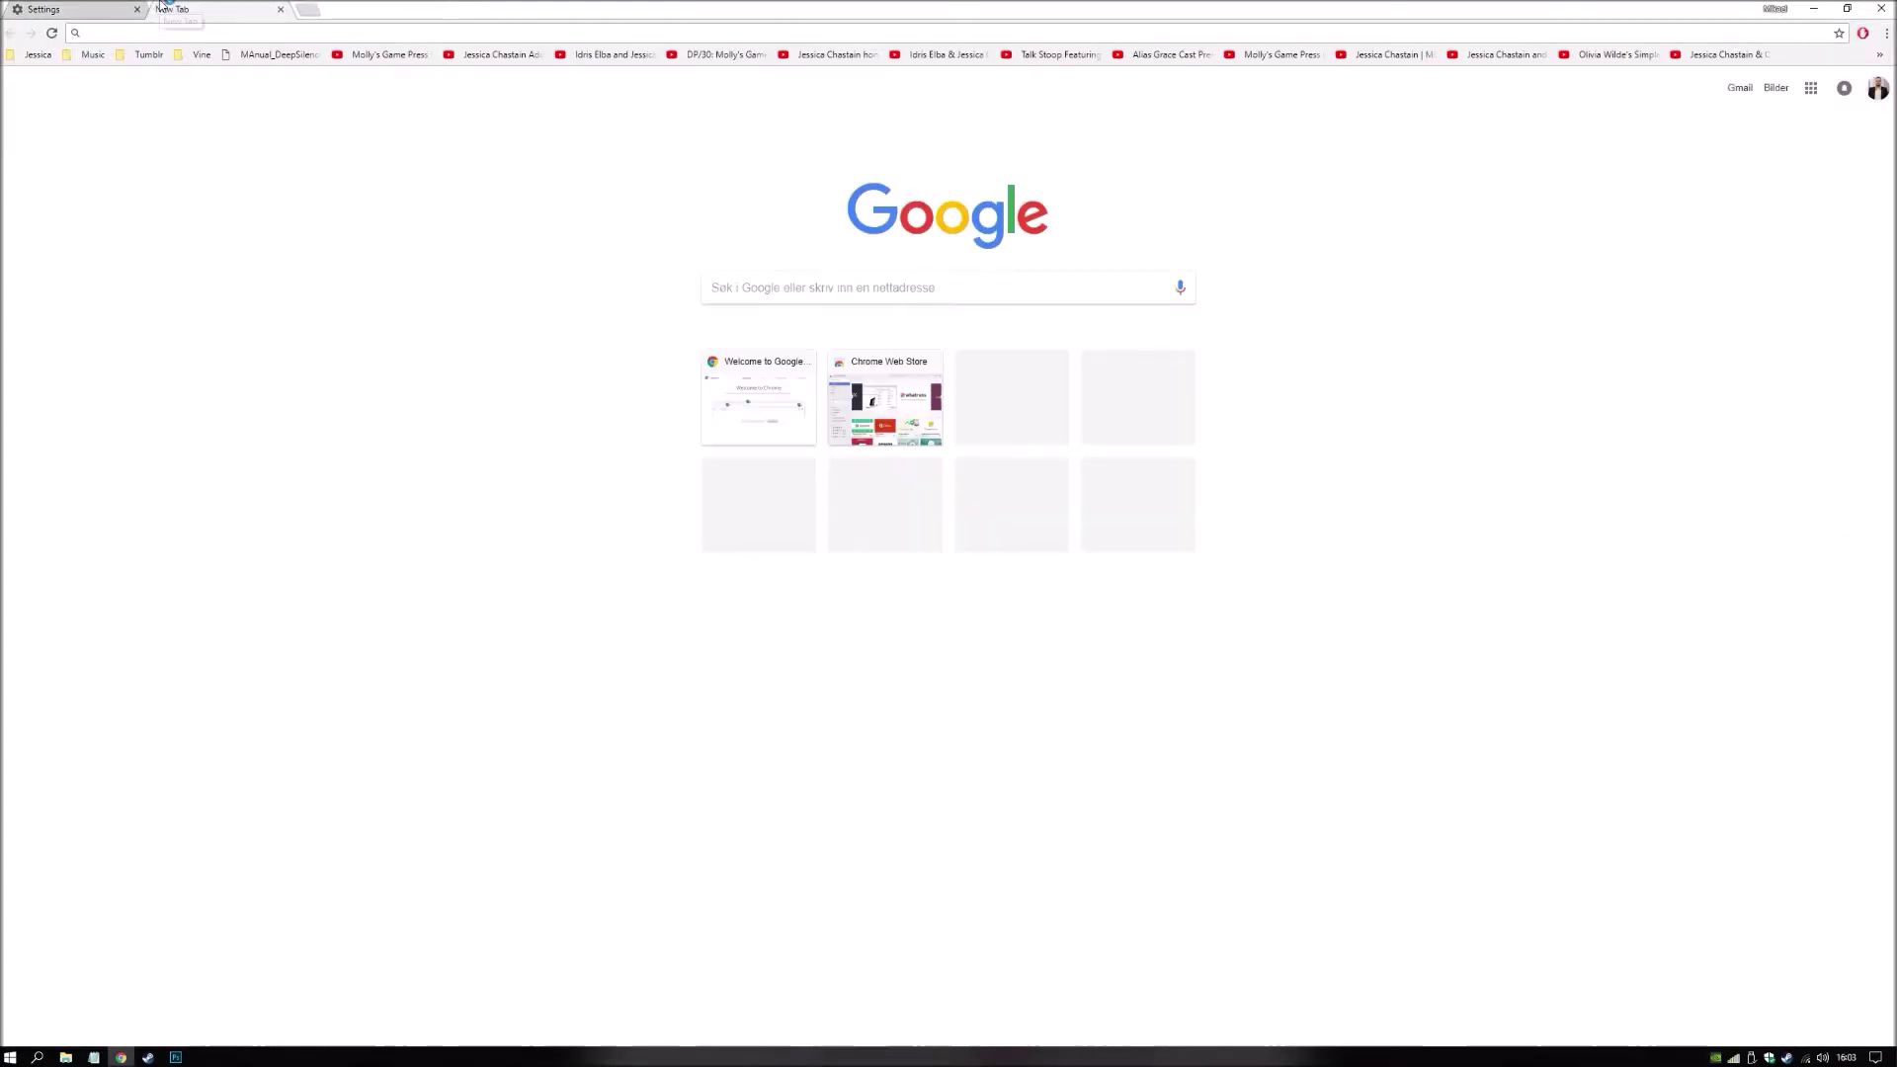
{"action": "left_click", "coordinate": [282, 9]}
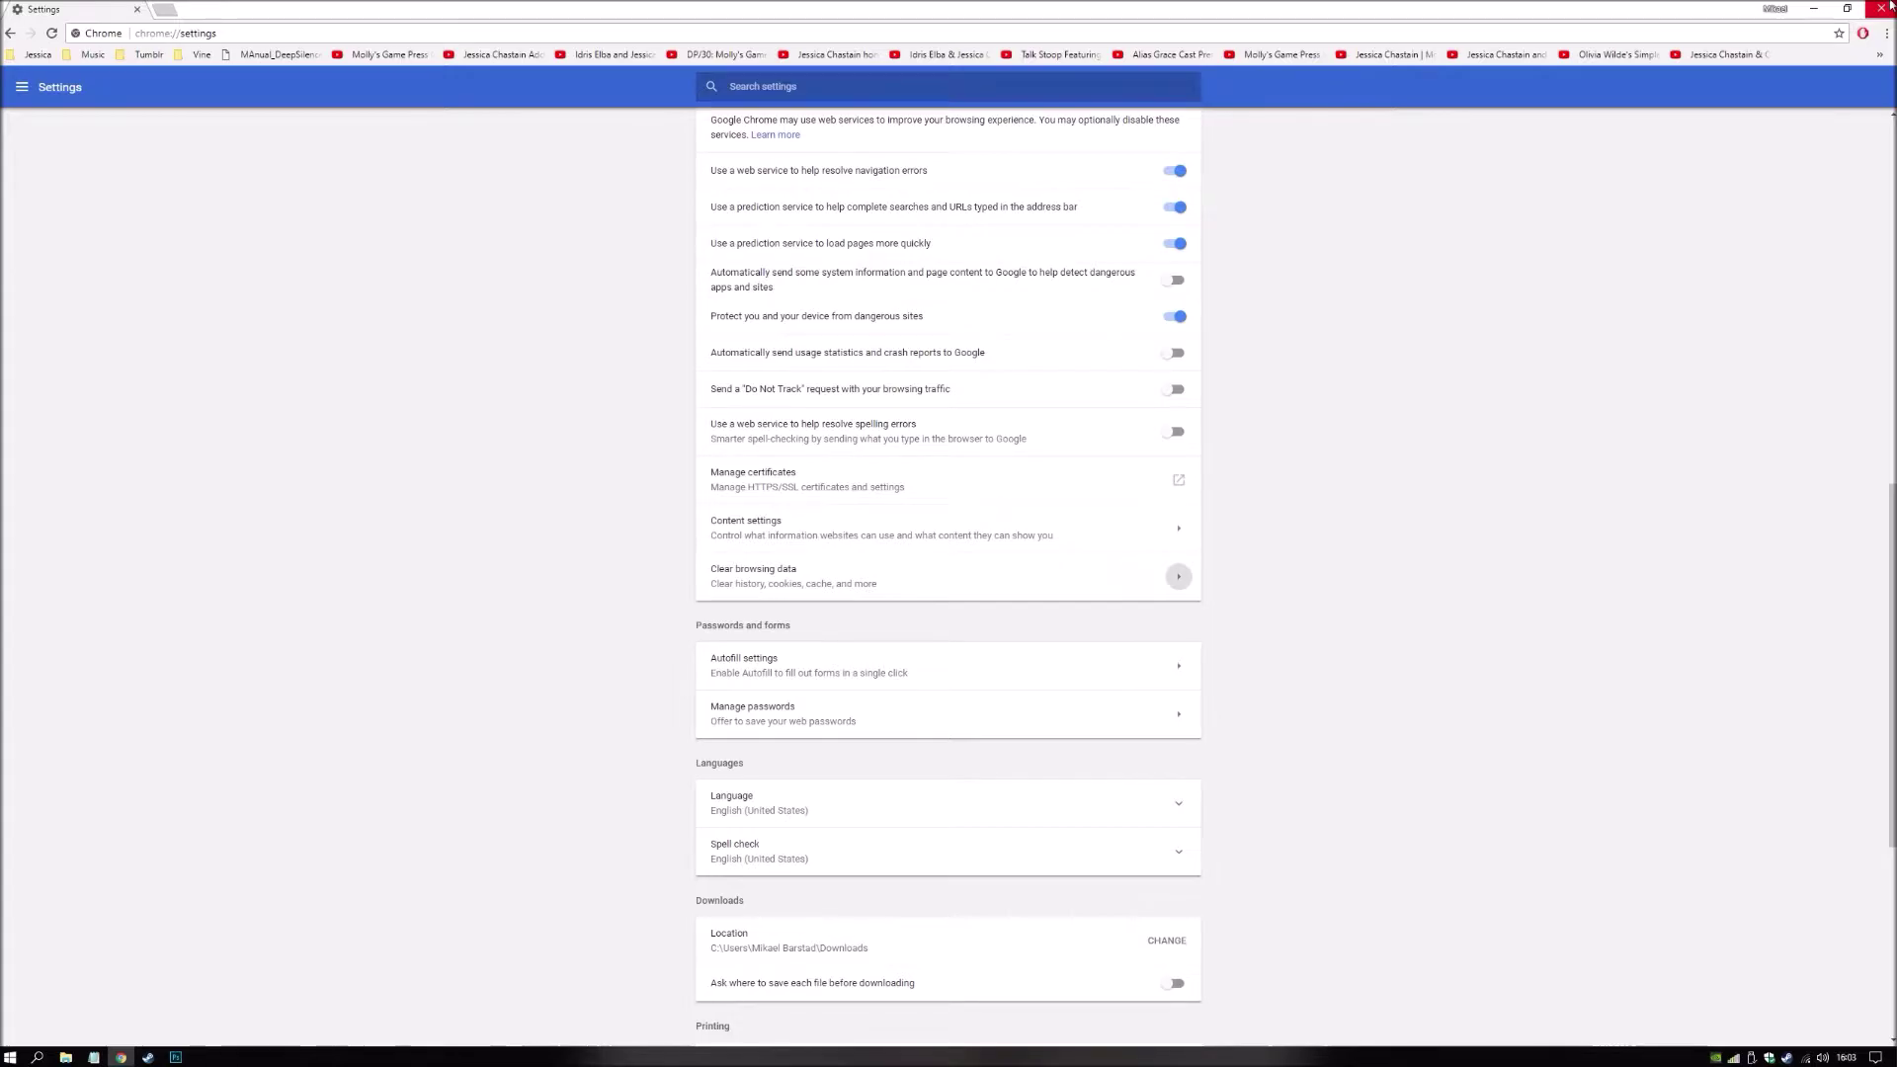
{"action": "left_click", "coordinate": [1889, 8]}
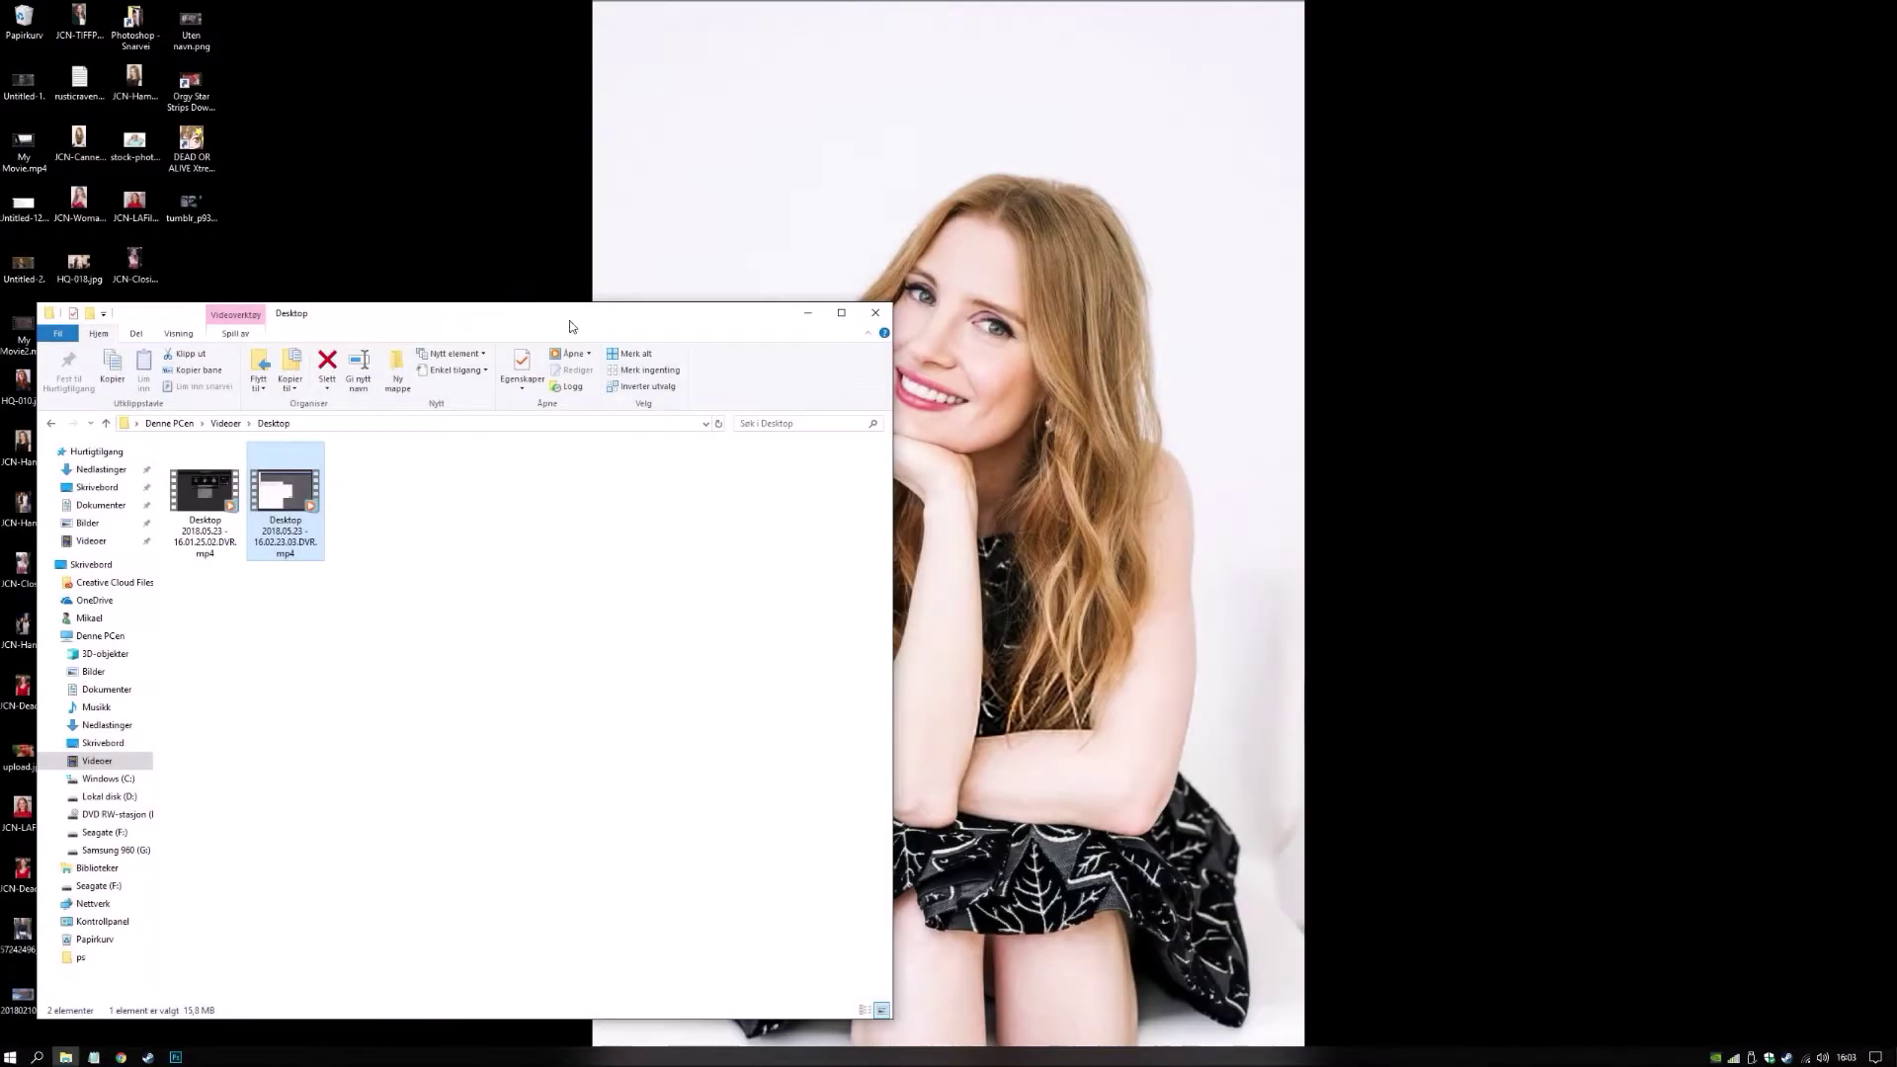
In File Explorer, go to Lokal disk (D:), into the Photoshop folder and back to D:.
{"action": "left_click", "coordinate": [806, 317]}
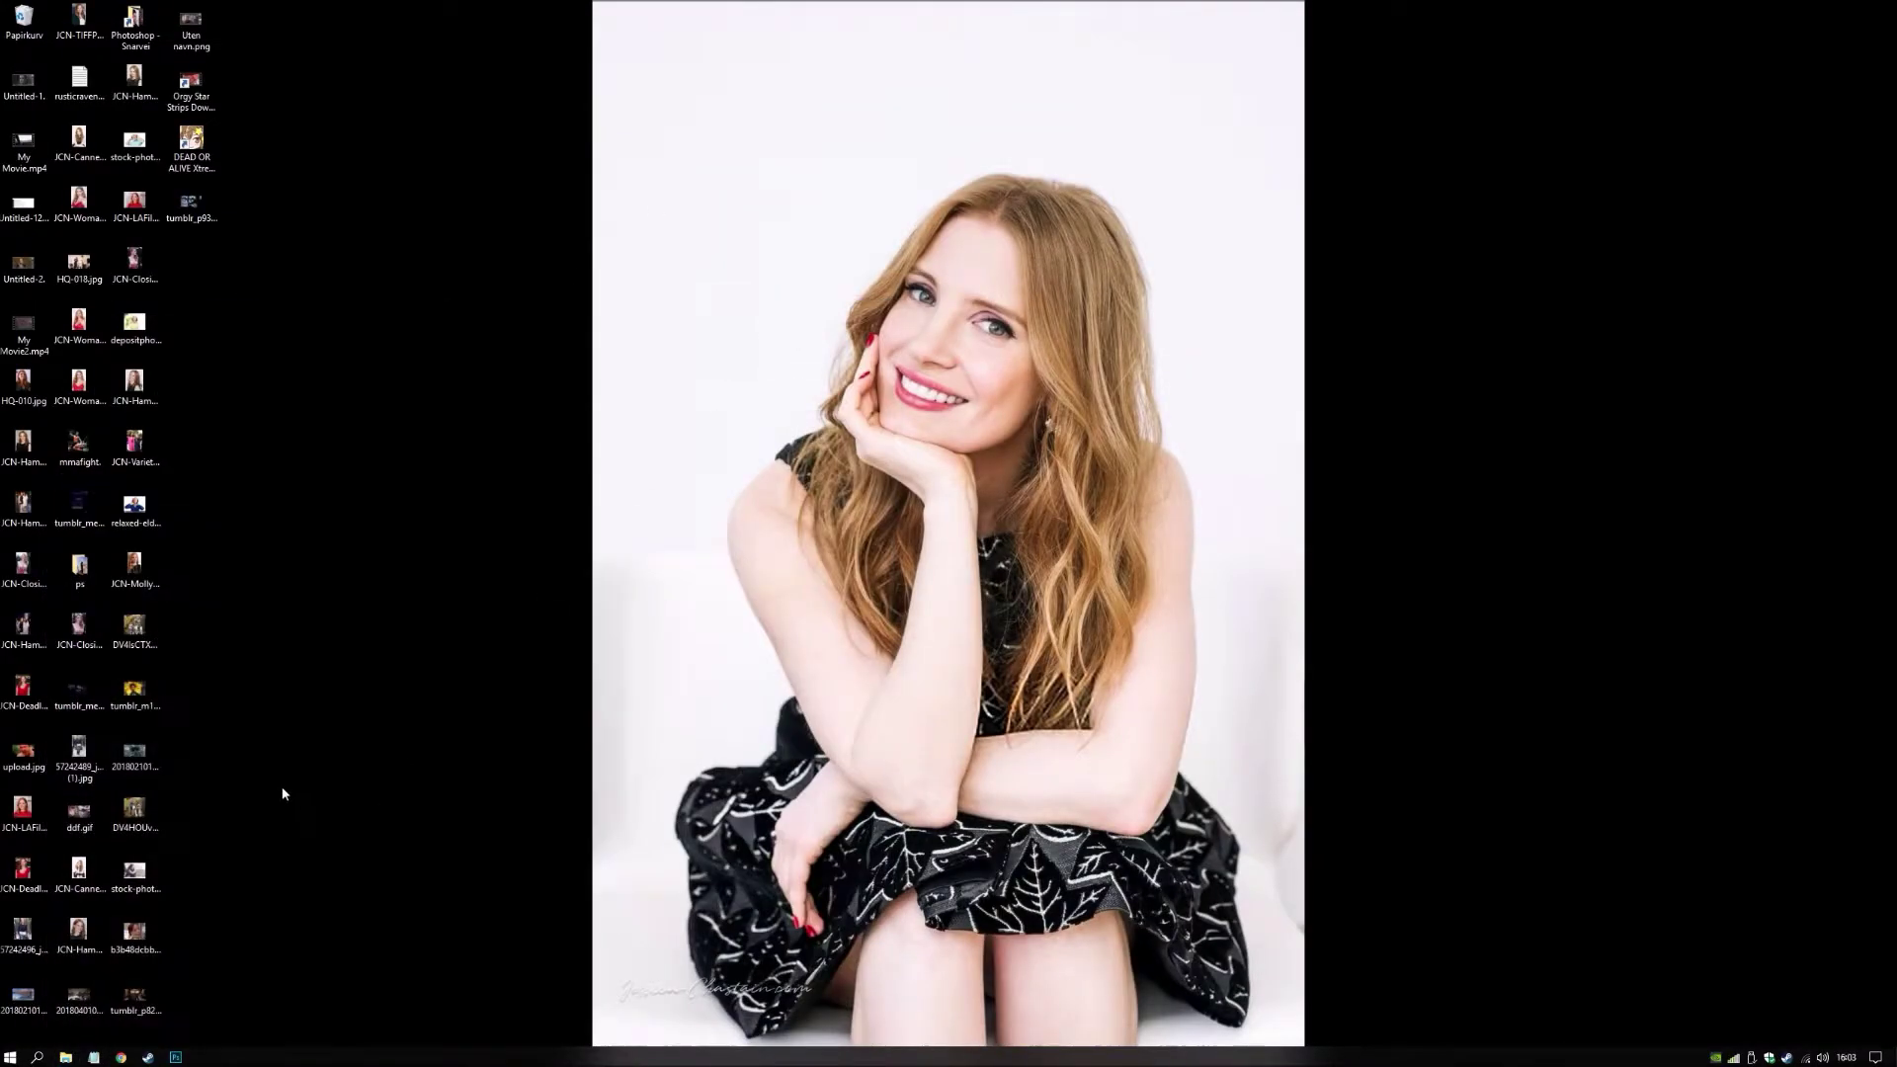
{"action": "left_click", "coordinate": [68, 1056]}
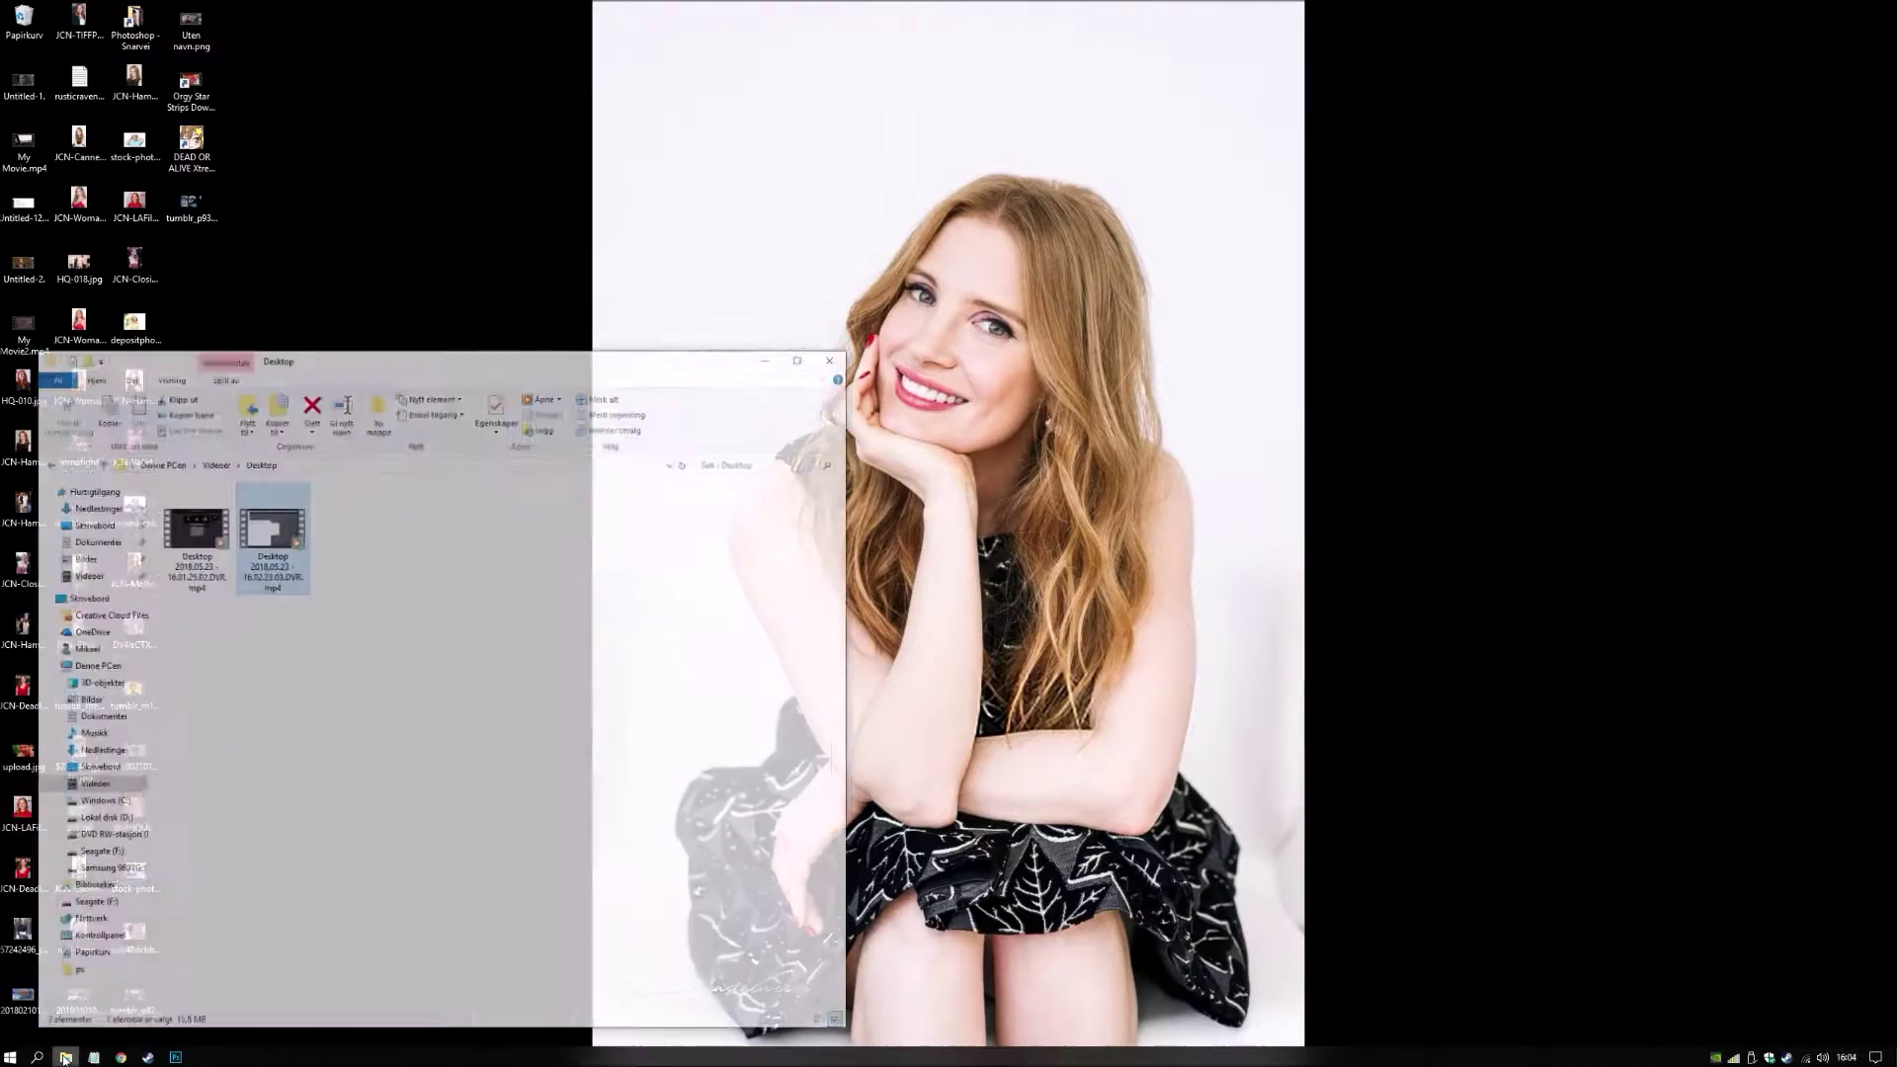
{"action": "left_click", "coordinate": [112, 797]}
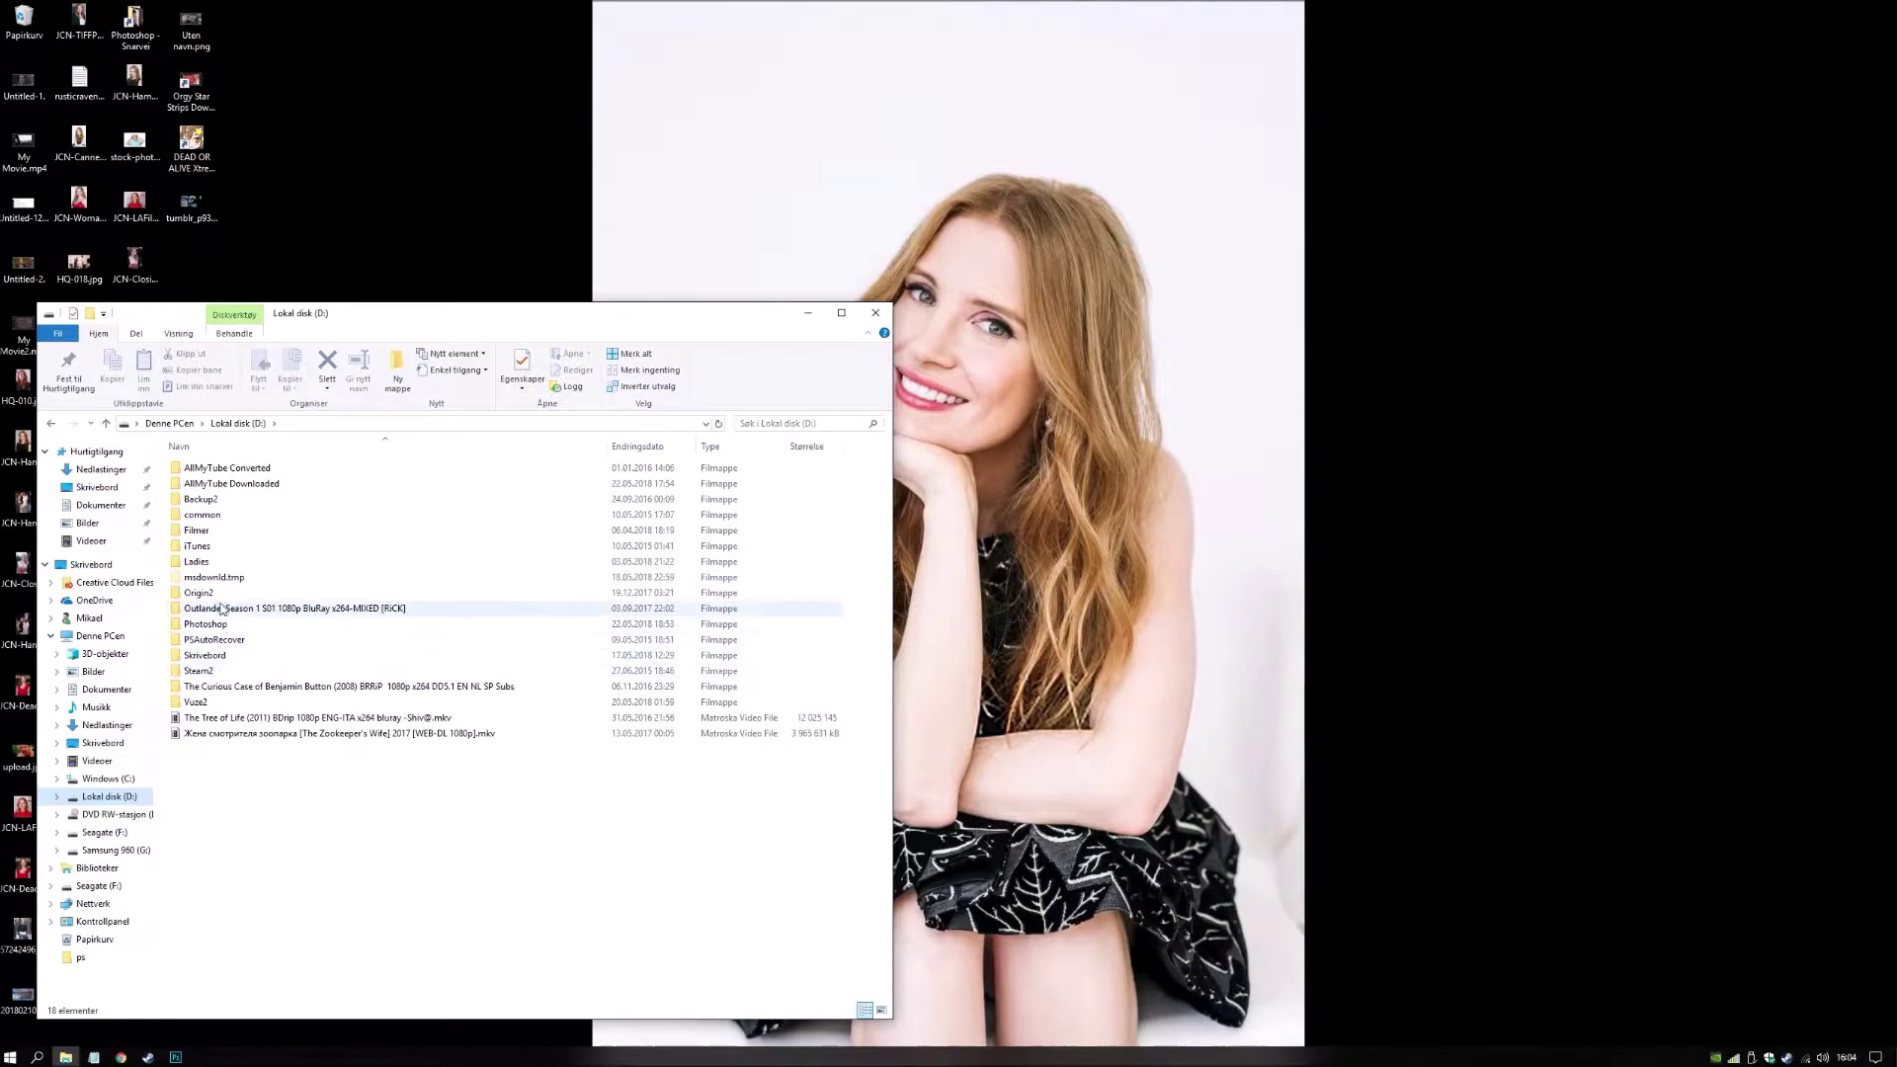
{"action": "double_click", "coordinate": [225, 625]}
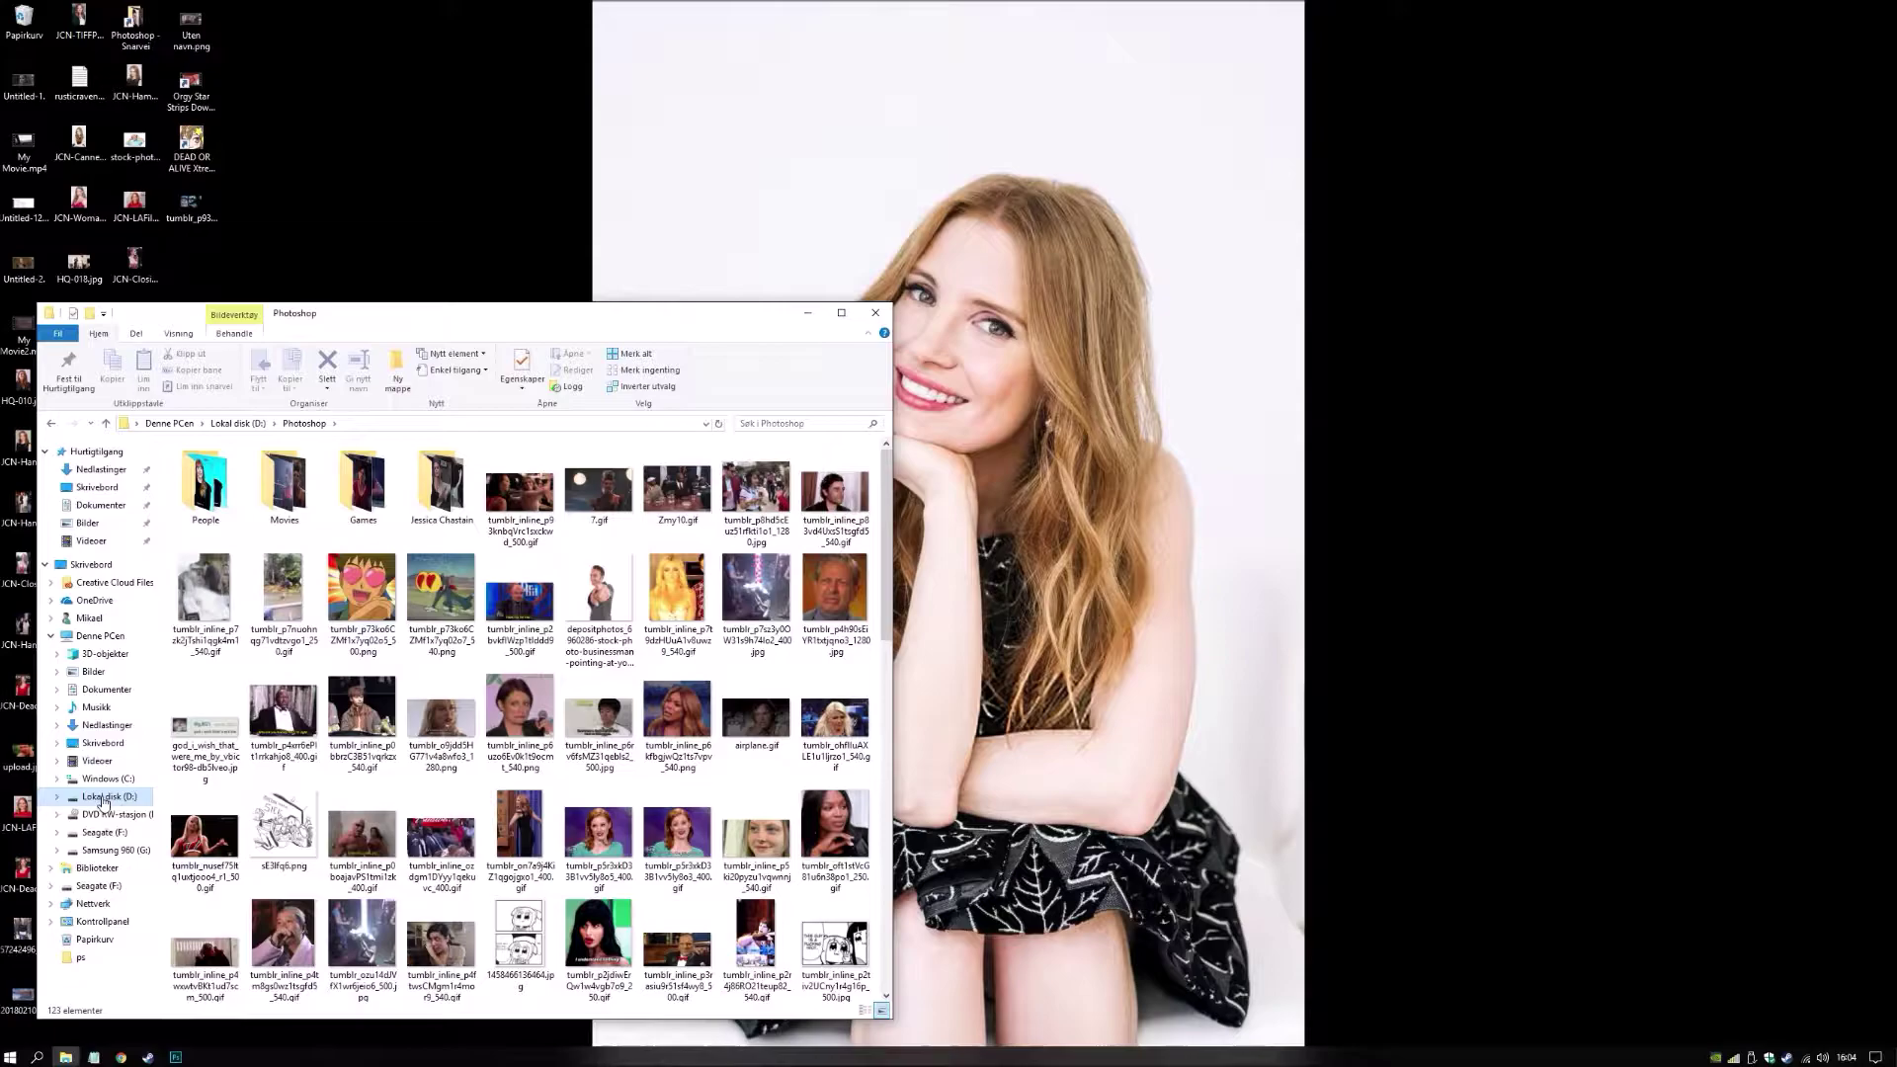
{"action": "left_click", "coordinate": [104, 798]}
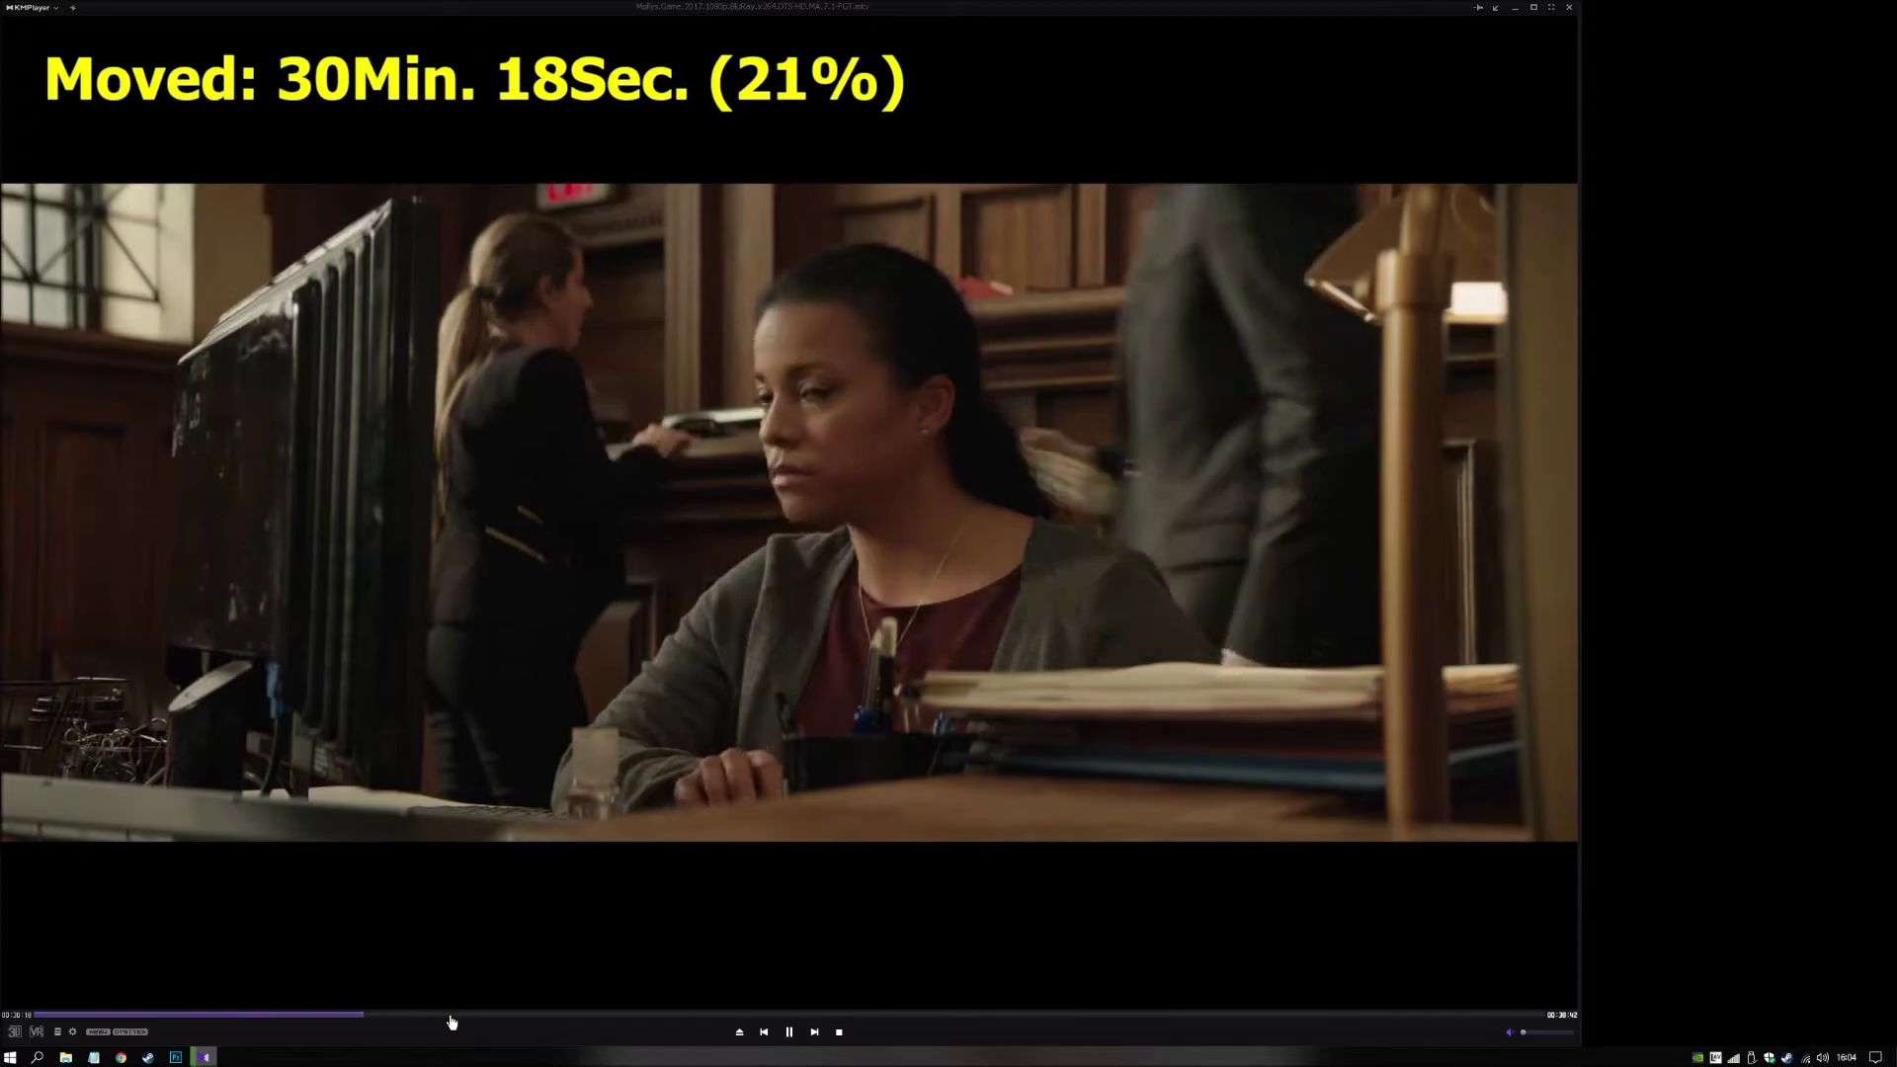
Scrub along the KMPlayer seek bar until the courtroom scene at 30:35 is showing.
{"action": "left_click", "coordinate": [450, 1015]}
{"action": "left_click", "coordinate": [541, 1016]}
{"action": "left_click", "coordinate": [670, 1015]}
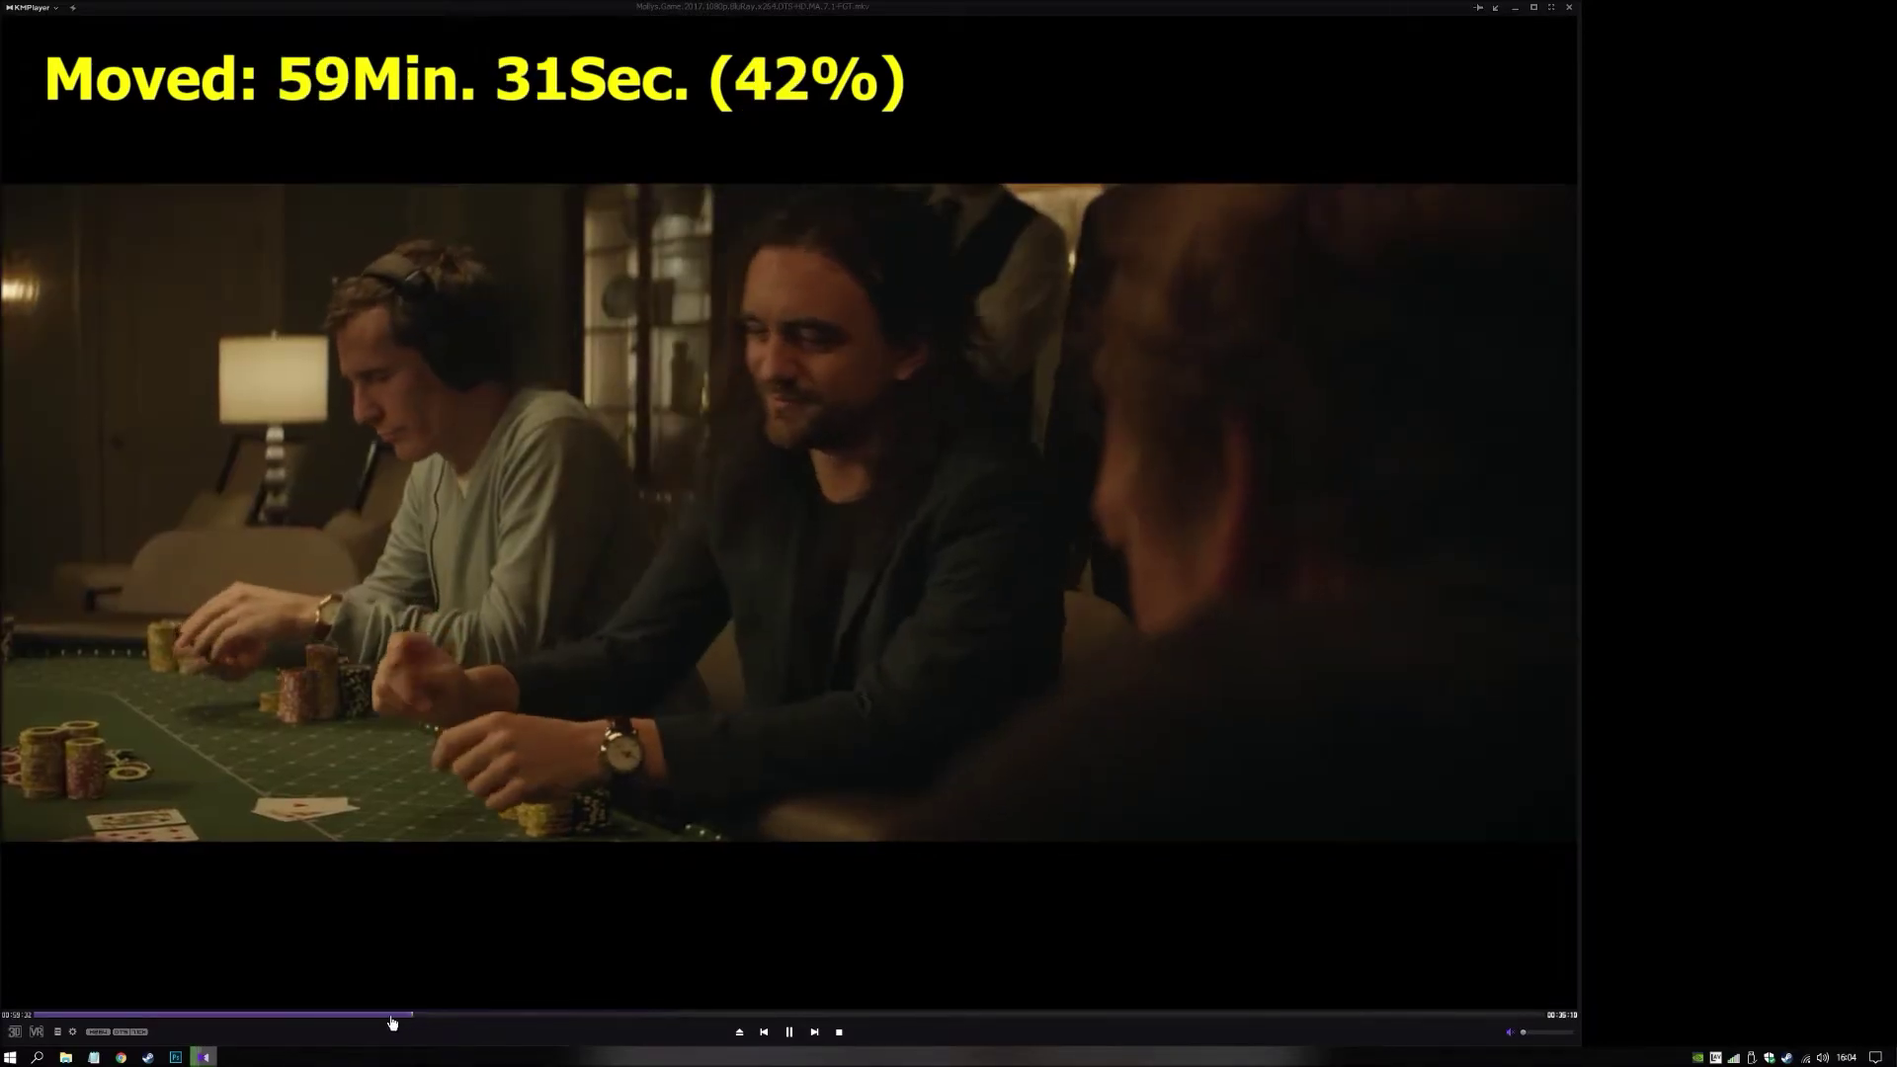
{"action": "left_click", "coordinate": [216, 1015]}
{"action": "left_click", "coordinate": [183, 1015]}
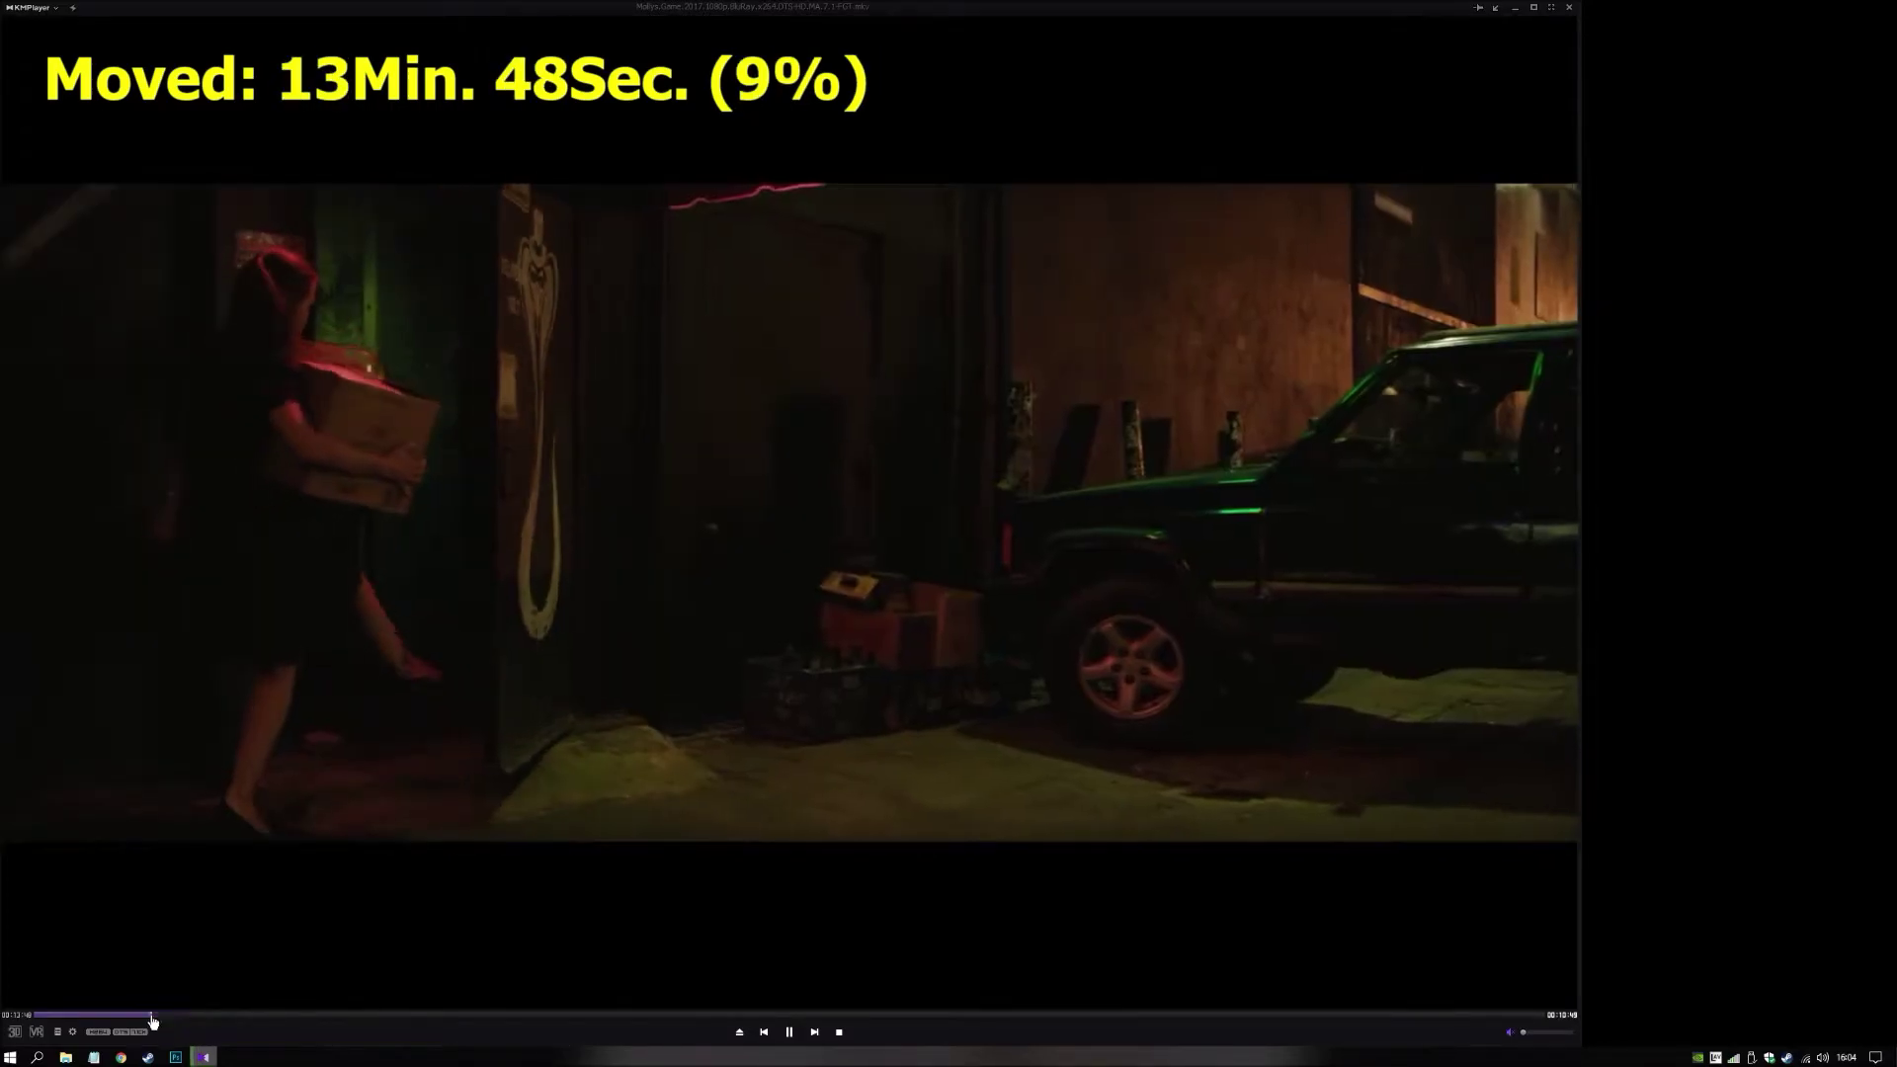
{"action": "left_click", "coordinate": [114, 1015]}
{"action": "left_click", "coordinate": [88, 1015]}
{"action": "left_click", "coordinate": [66, 1015]}
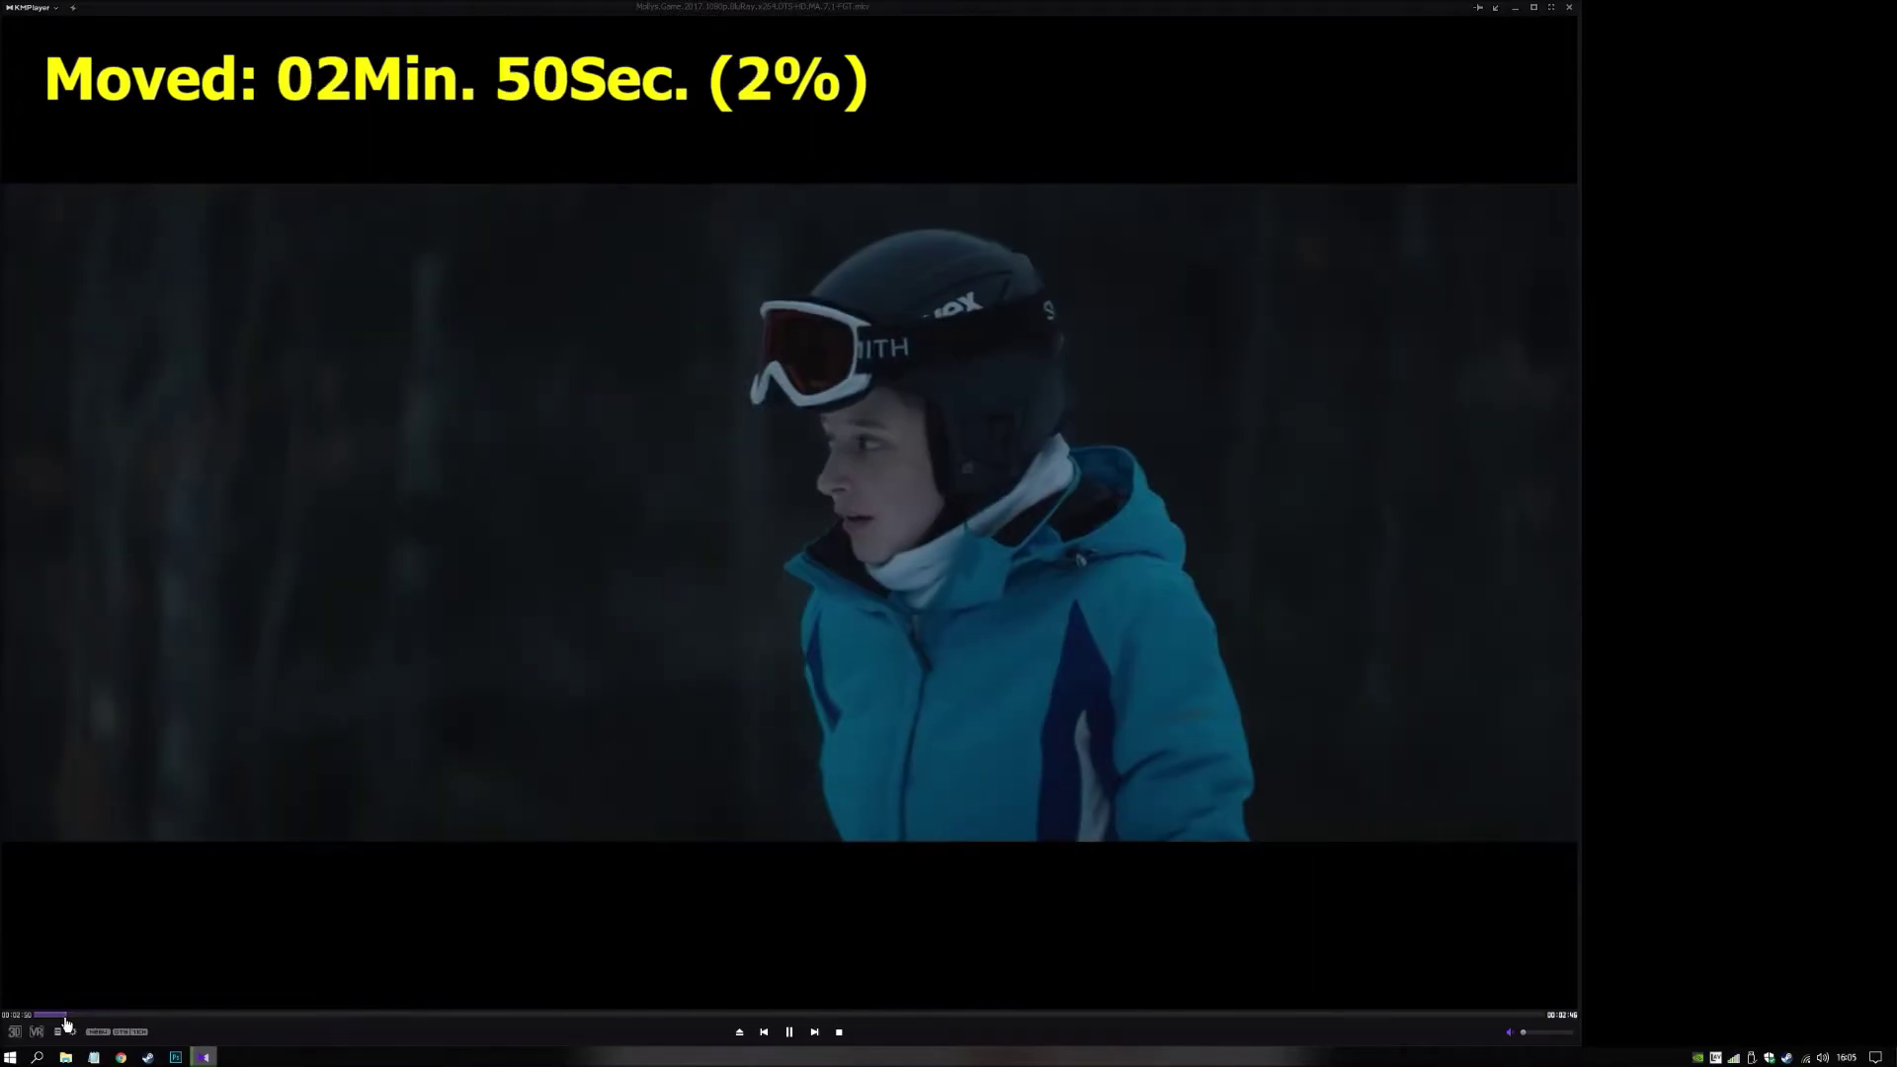
{"action": "left_click", "coordinate": [57, 1016]}
{"action": "left_click", "coordinate": [61, 1016]}
{"action": "left_click", "coordinate": [139, 1016]}
{"action": "left_click", "coordinate": [190, 1016]}
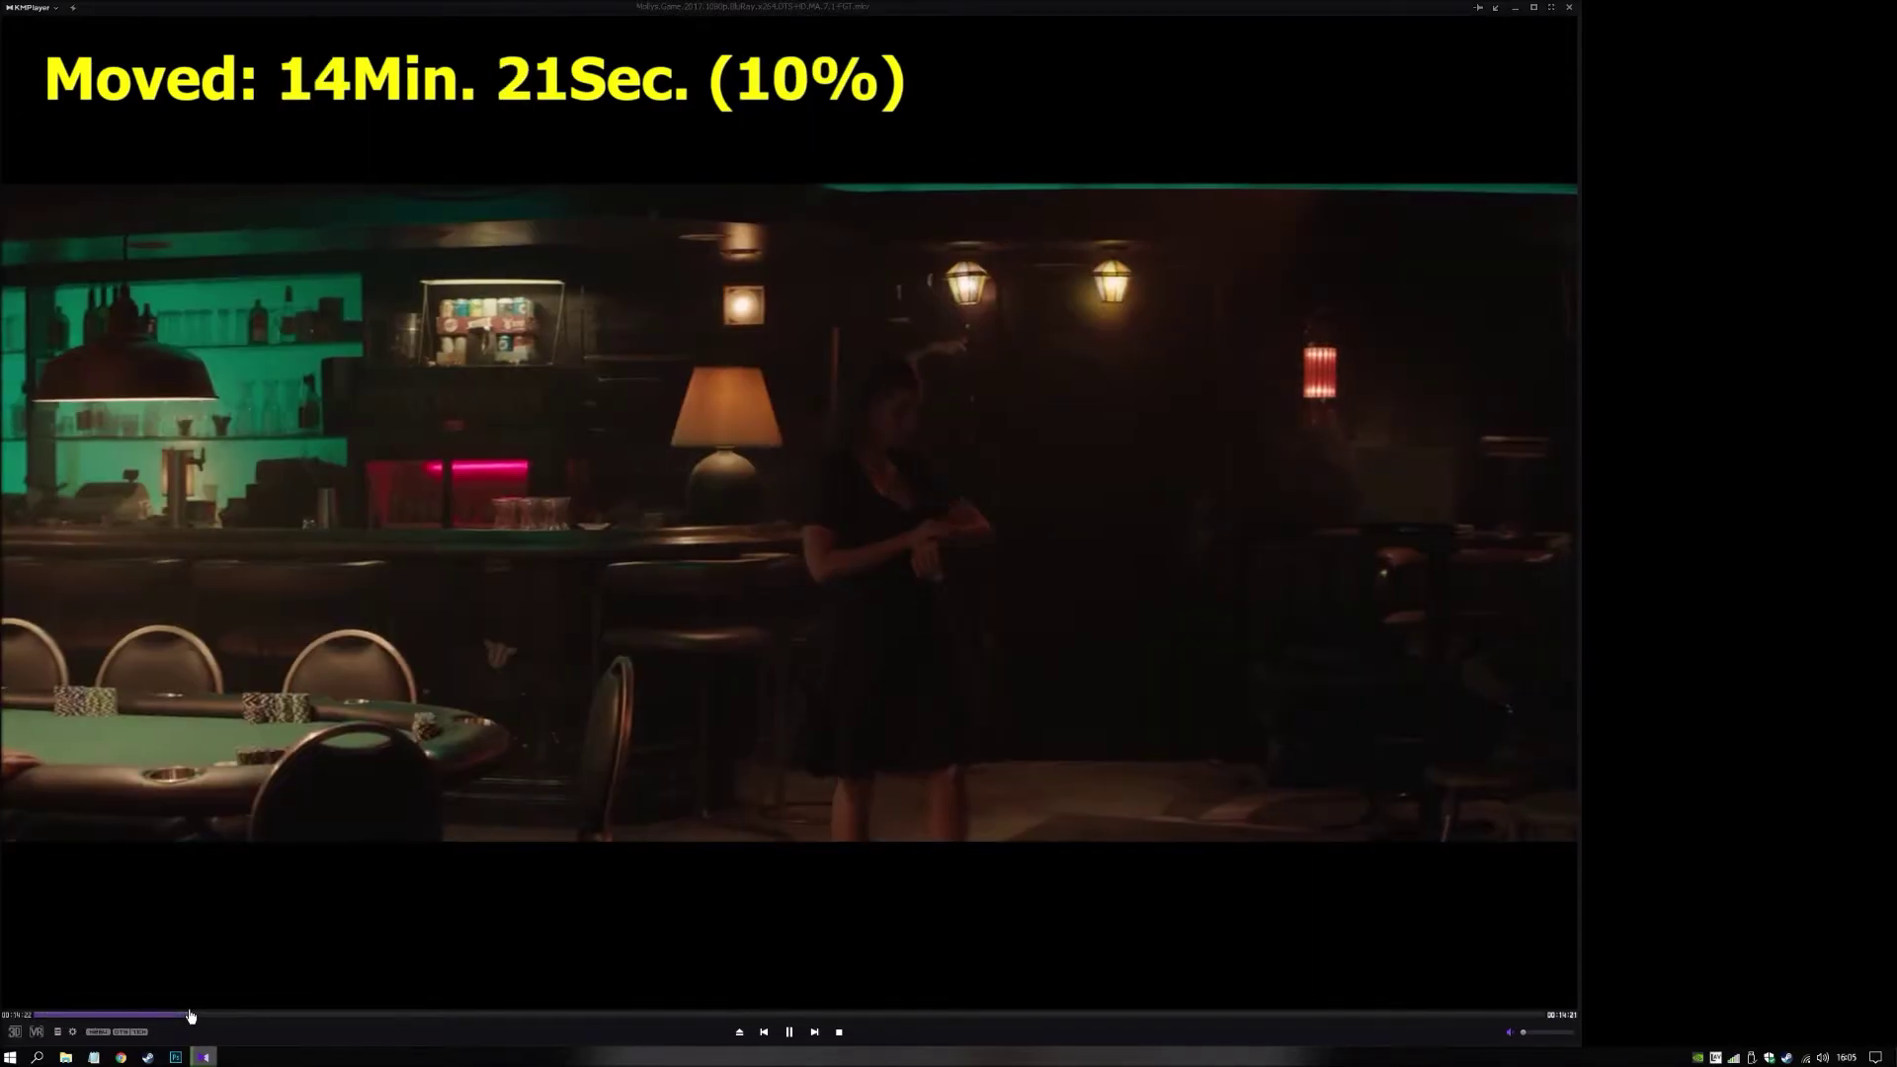
{"action": "left_click", "coordinate": [269, 1016]}
{"action": "left_click", "coordinate": [365, 1016]}
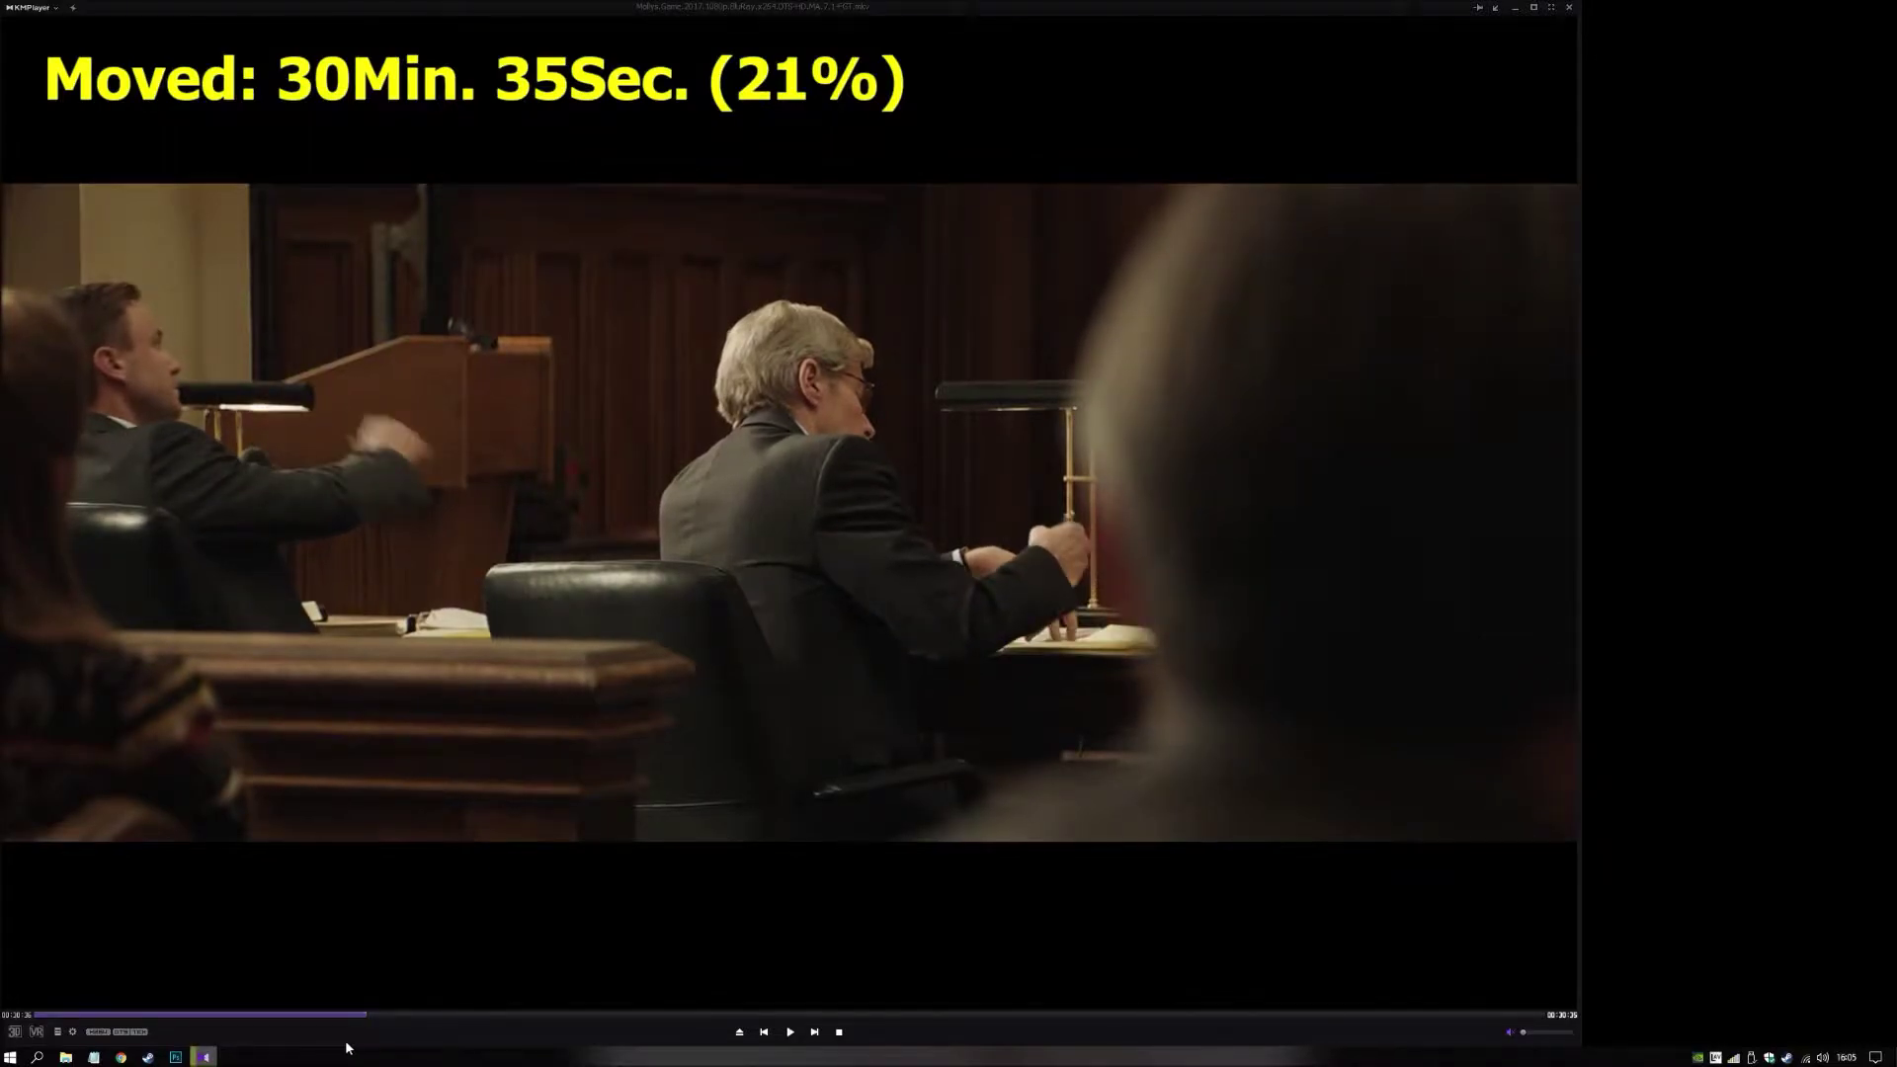
Open Frame Extraction (Ctrl+G) and set its output folder to D:\Photoshop\Jessica Chastain\caps.
{"action": "key", "text": "ctrl+g"}
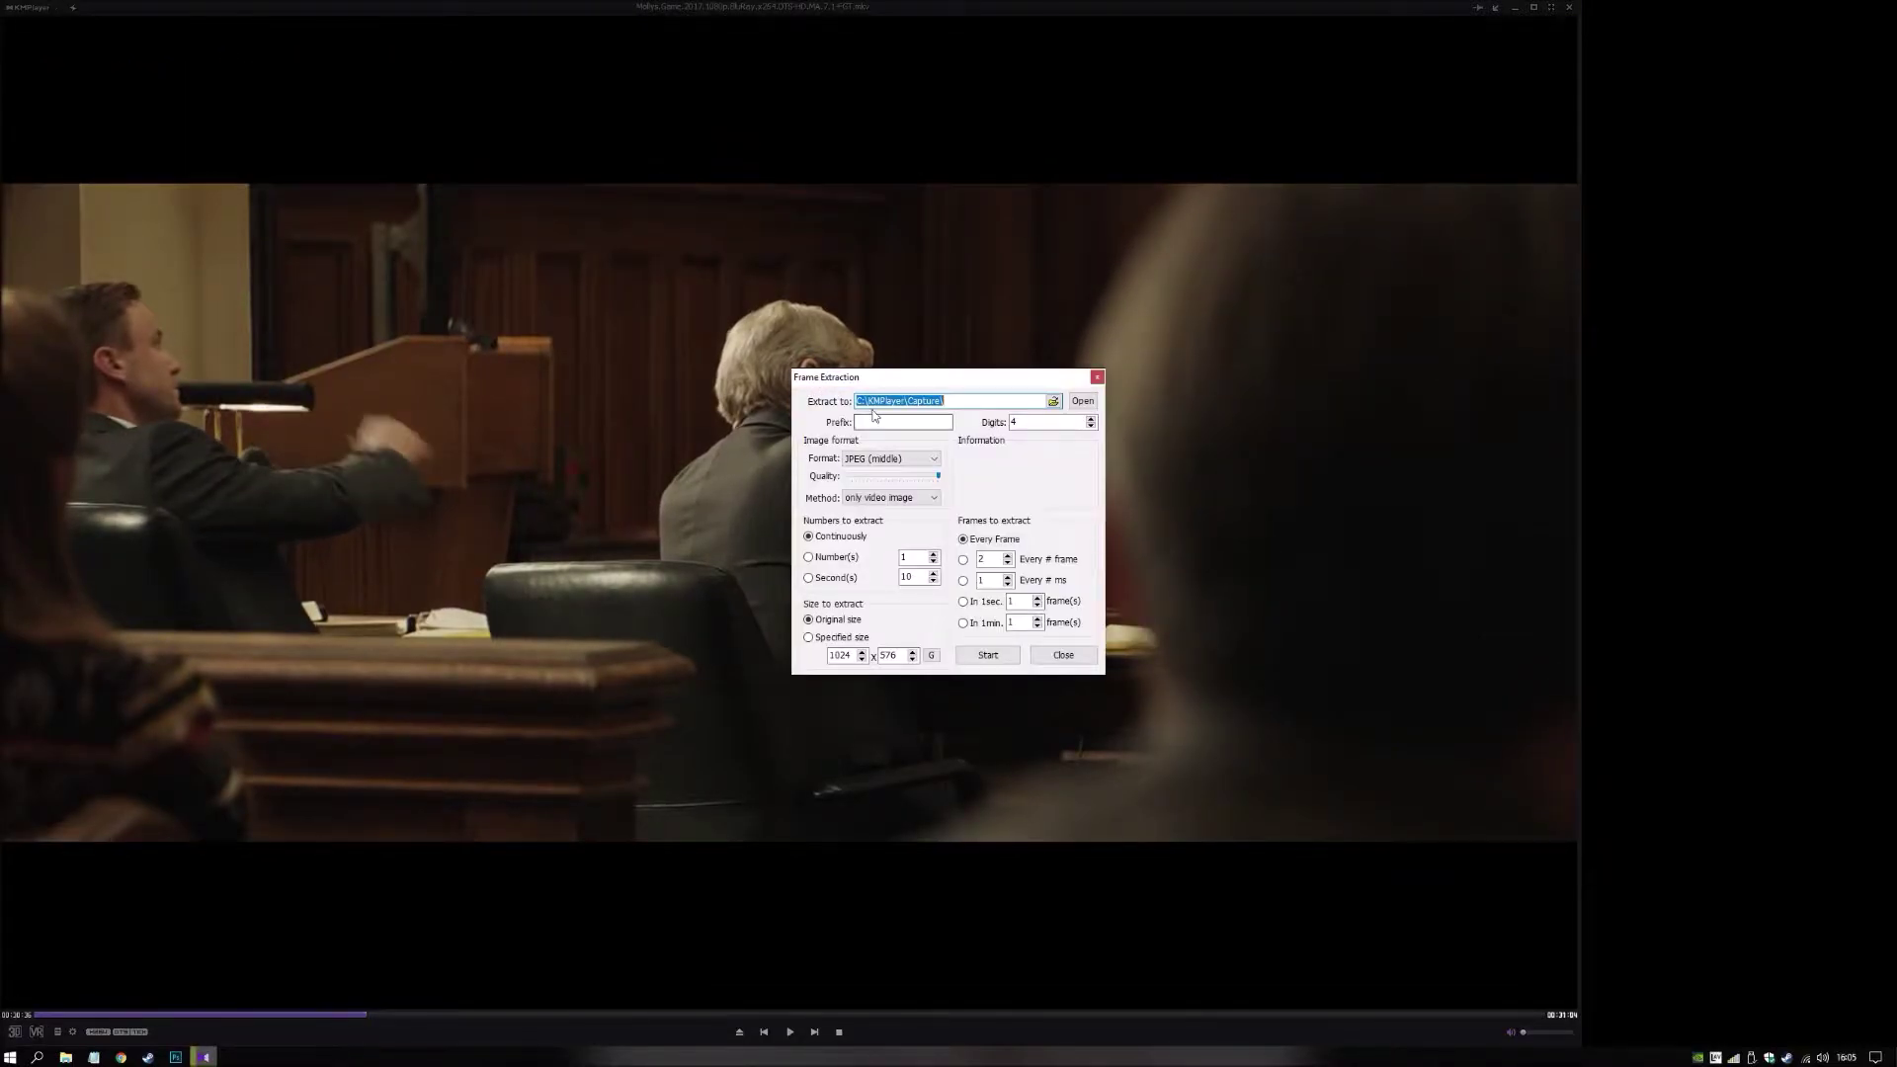
{"action": "left_click_drag", "start_coordinate": [904, 378], "coordinate": [1701, 488]}
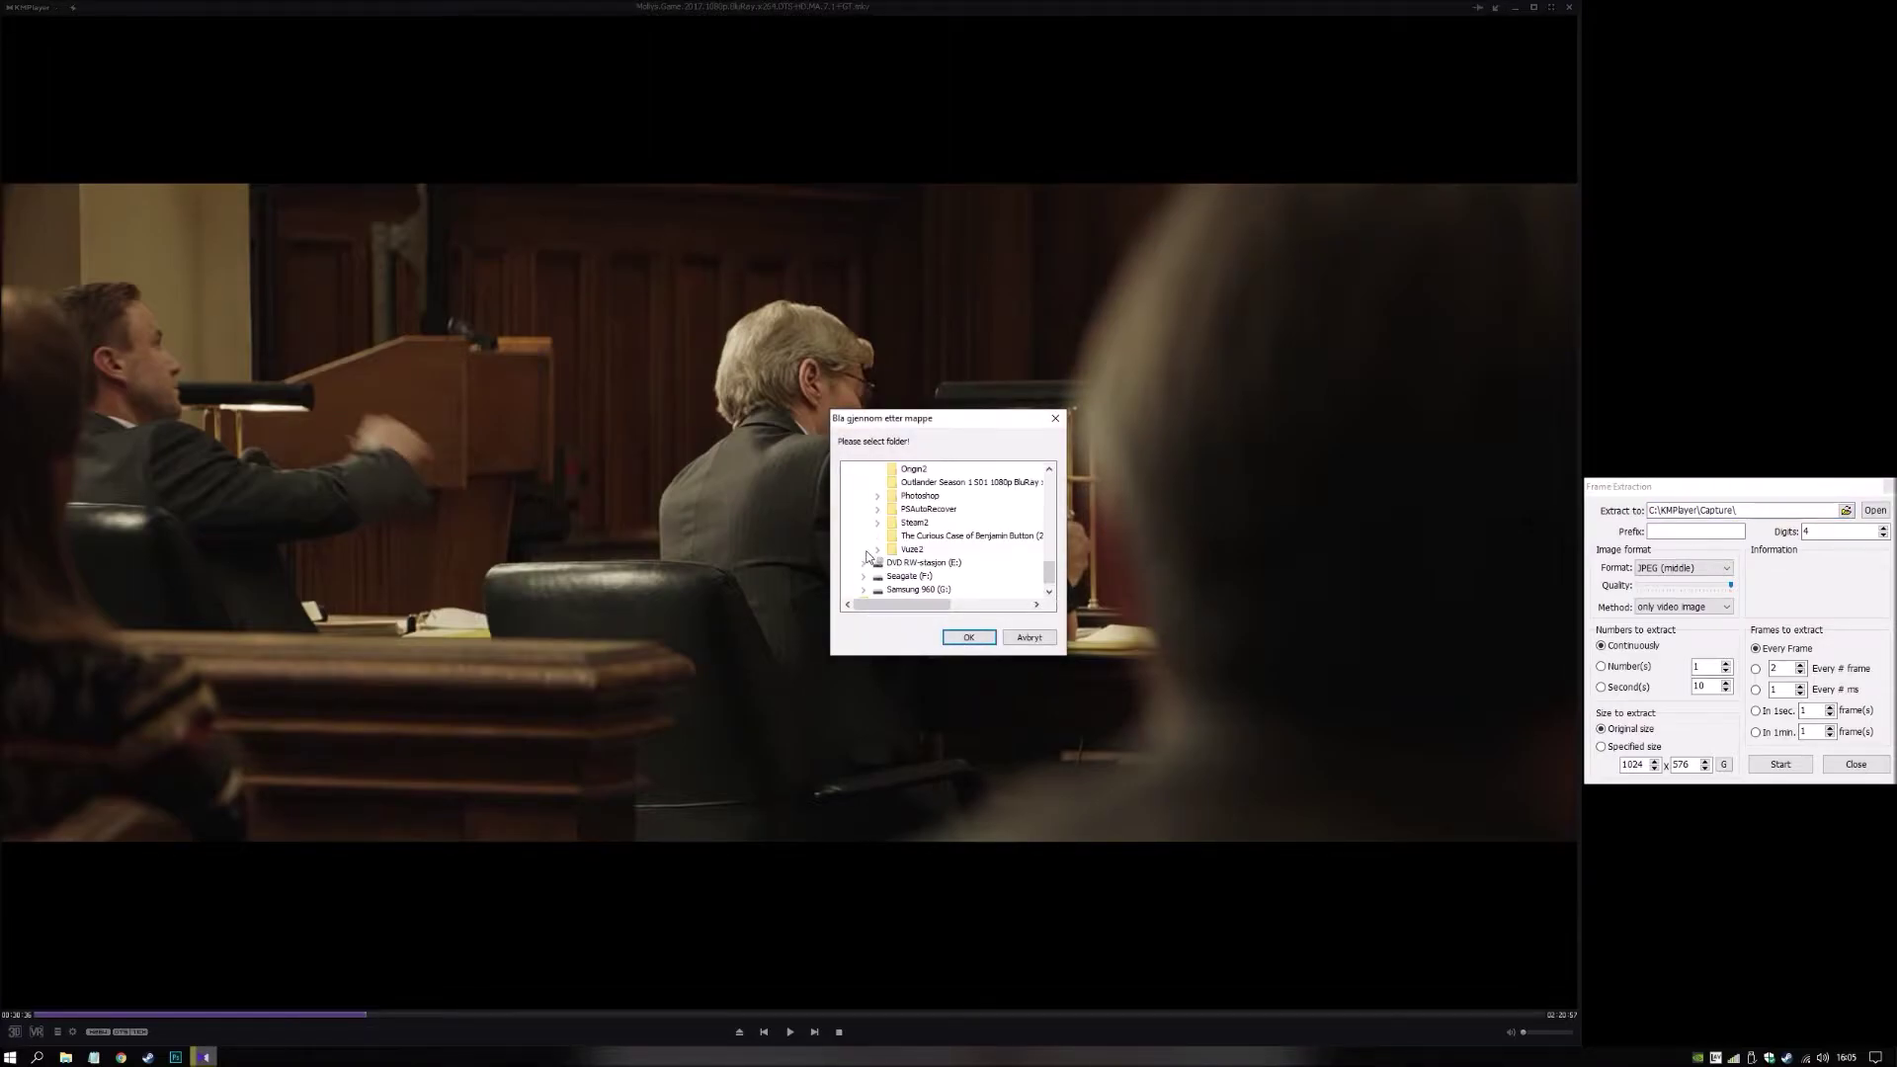
{"action": "left_click", "coordinate": [878, 496]}
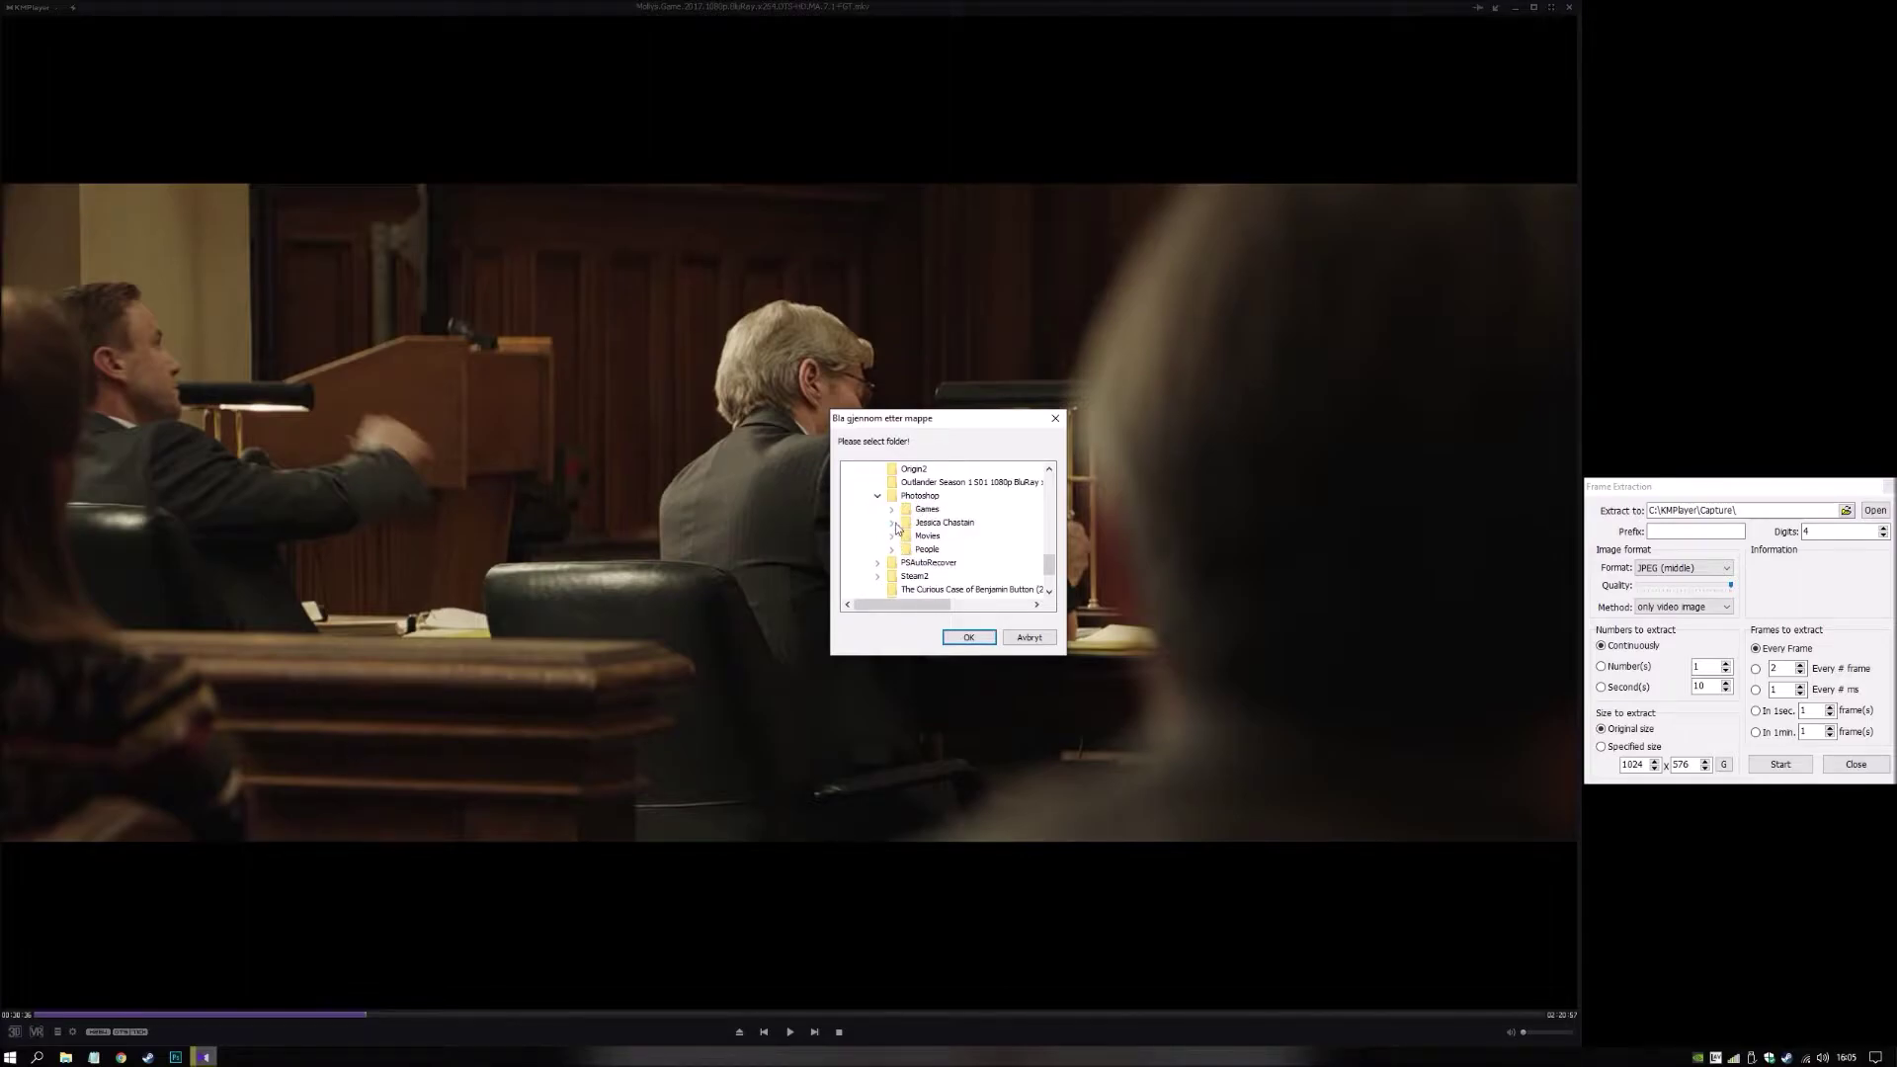
{"action": "left_click", "coordinate": [892, 522]}
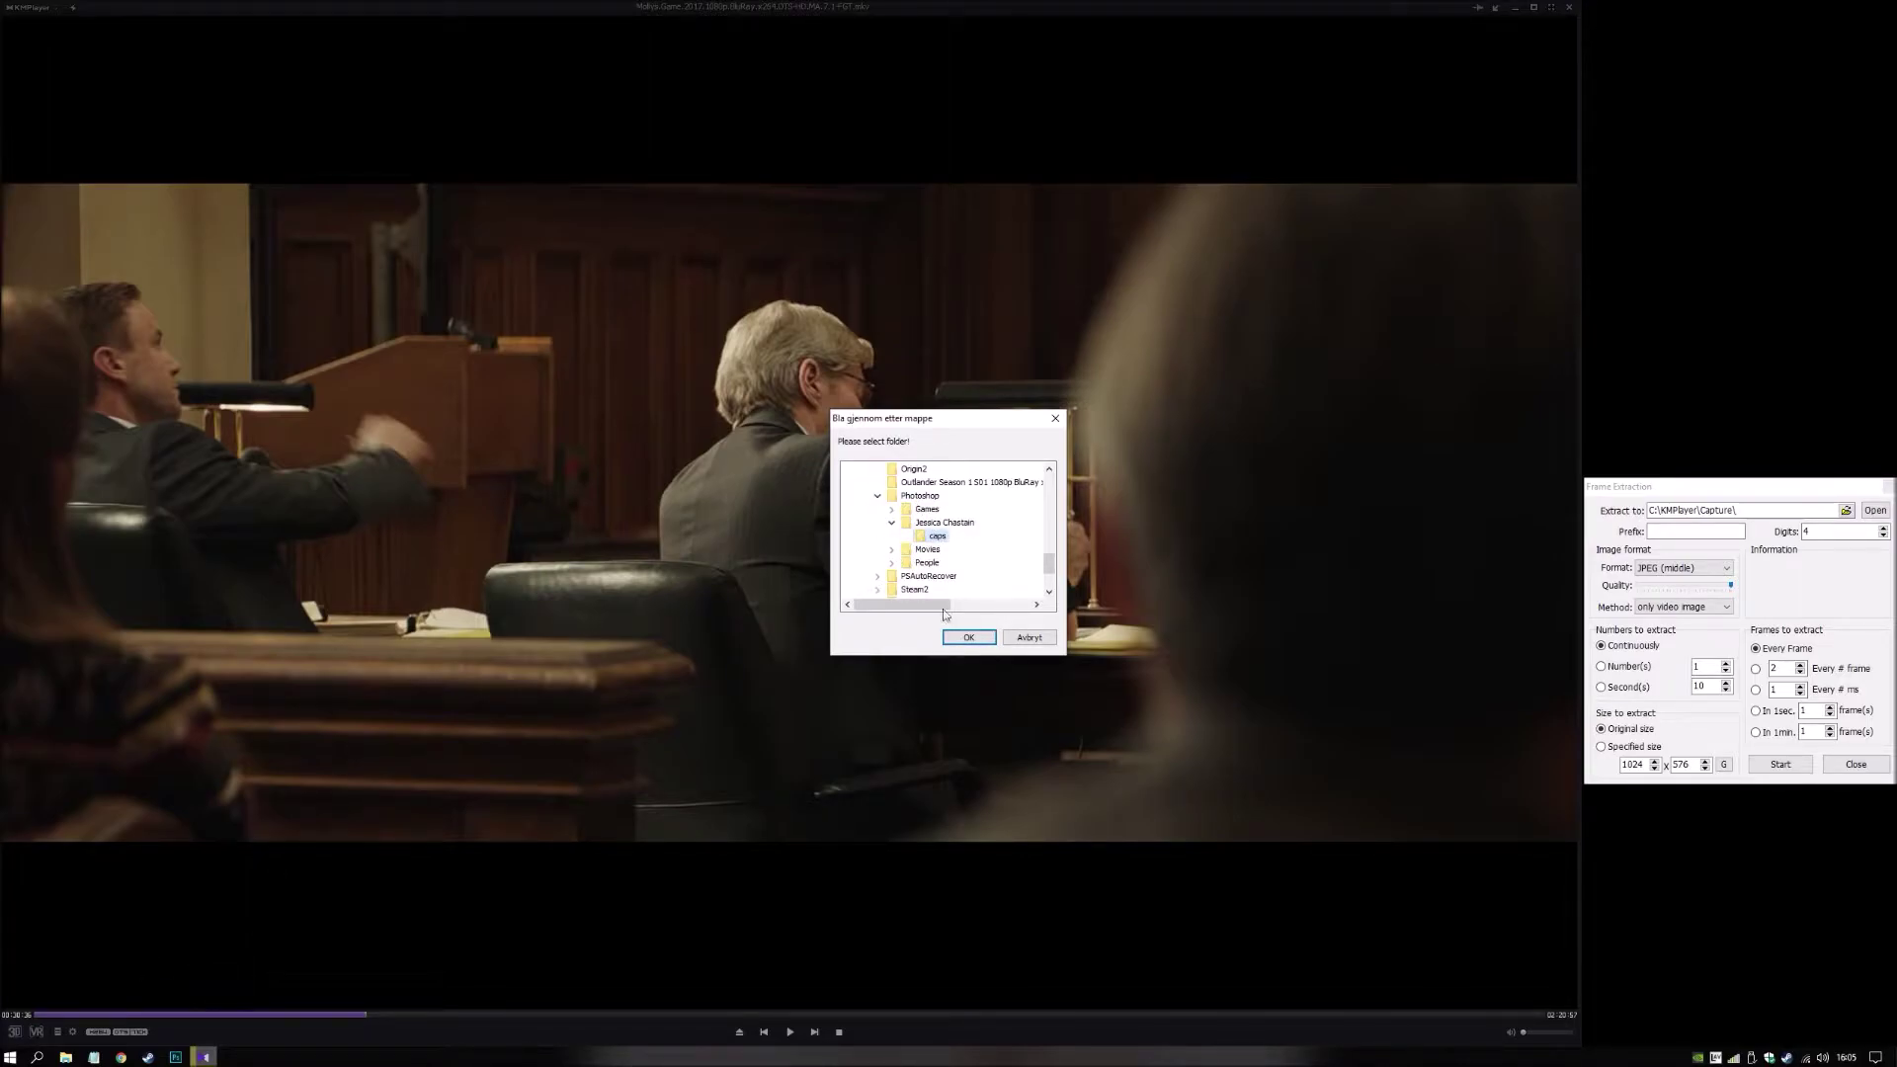
{"action": "left_click", "coordinate": [969, 638]}
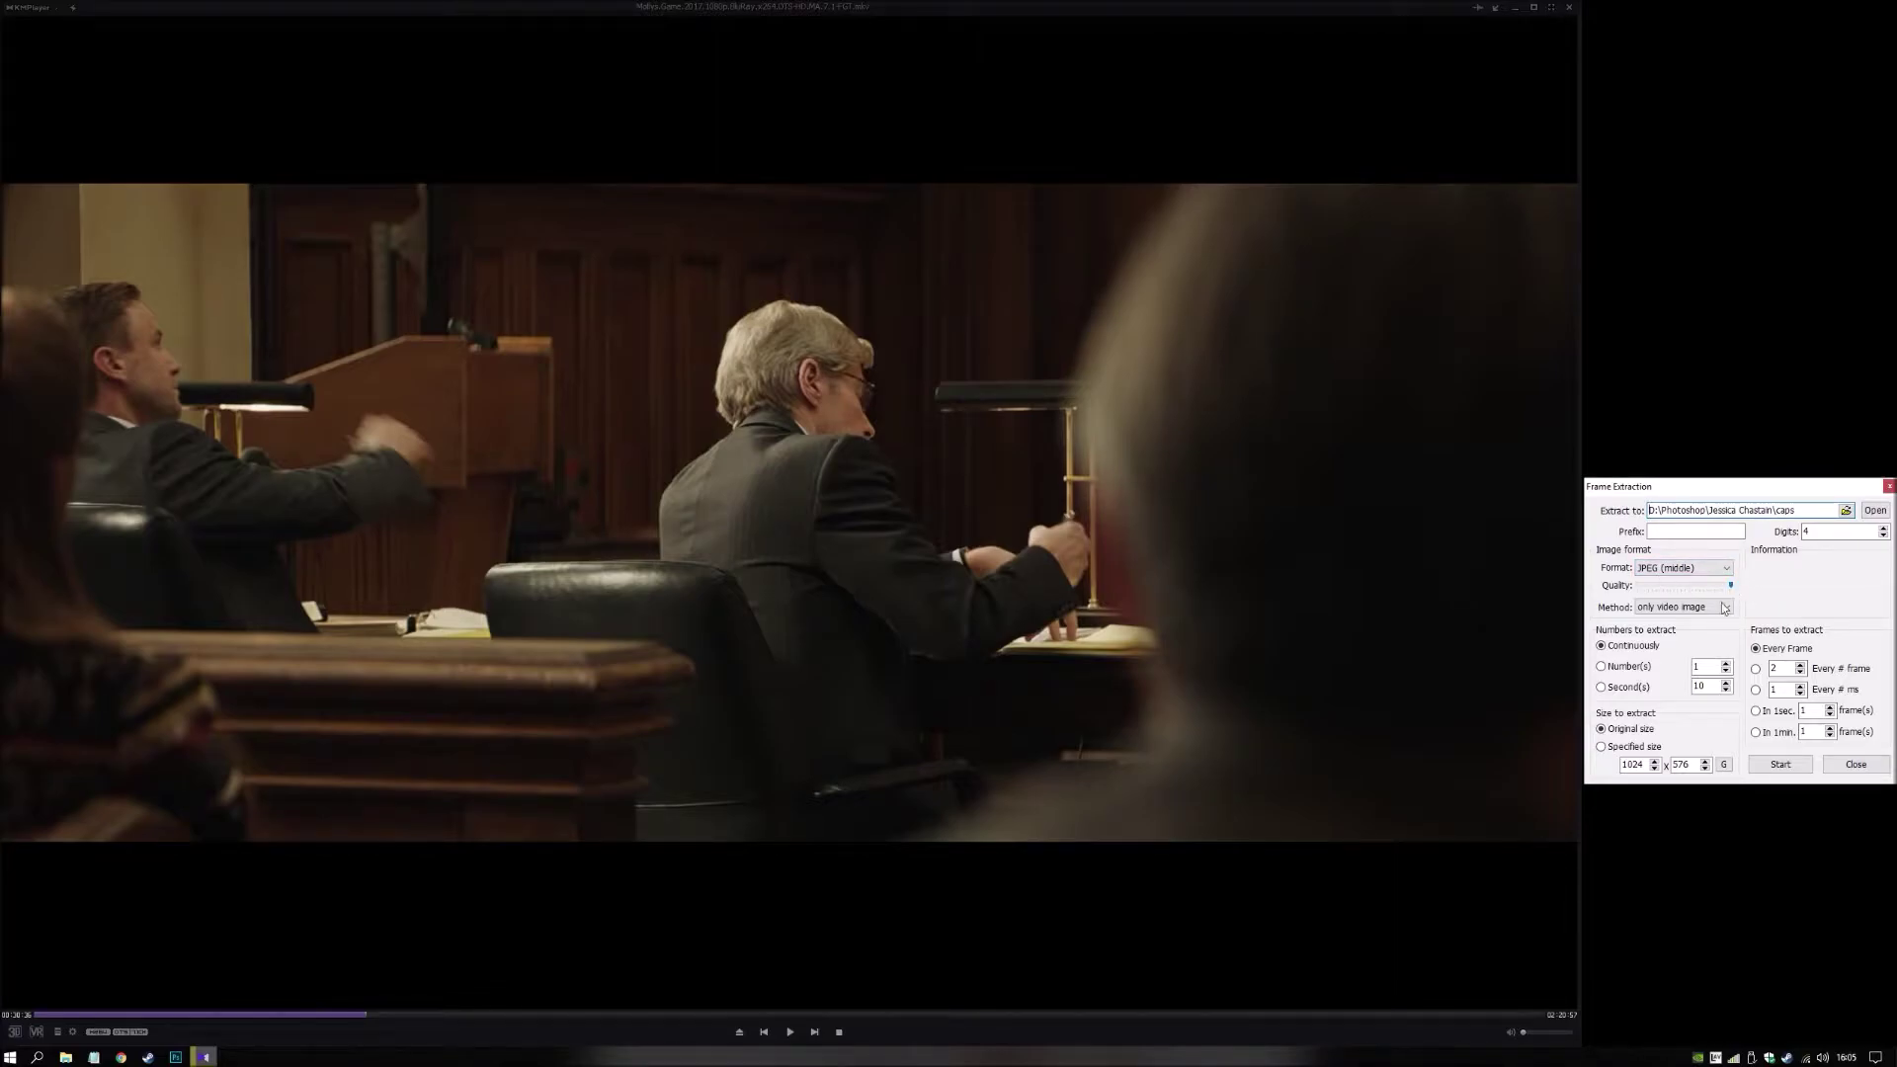
Start extraction, play the courtroom shot, then pause and stop capturing at 835 frames.
{"action": "left_click", "coordinate": [1784, 768]}
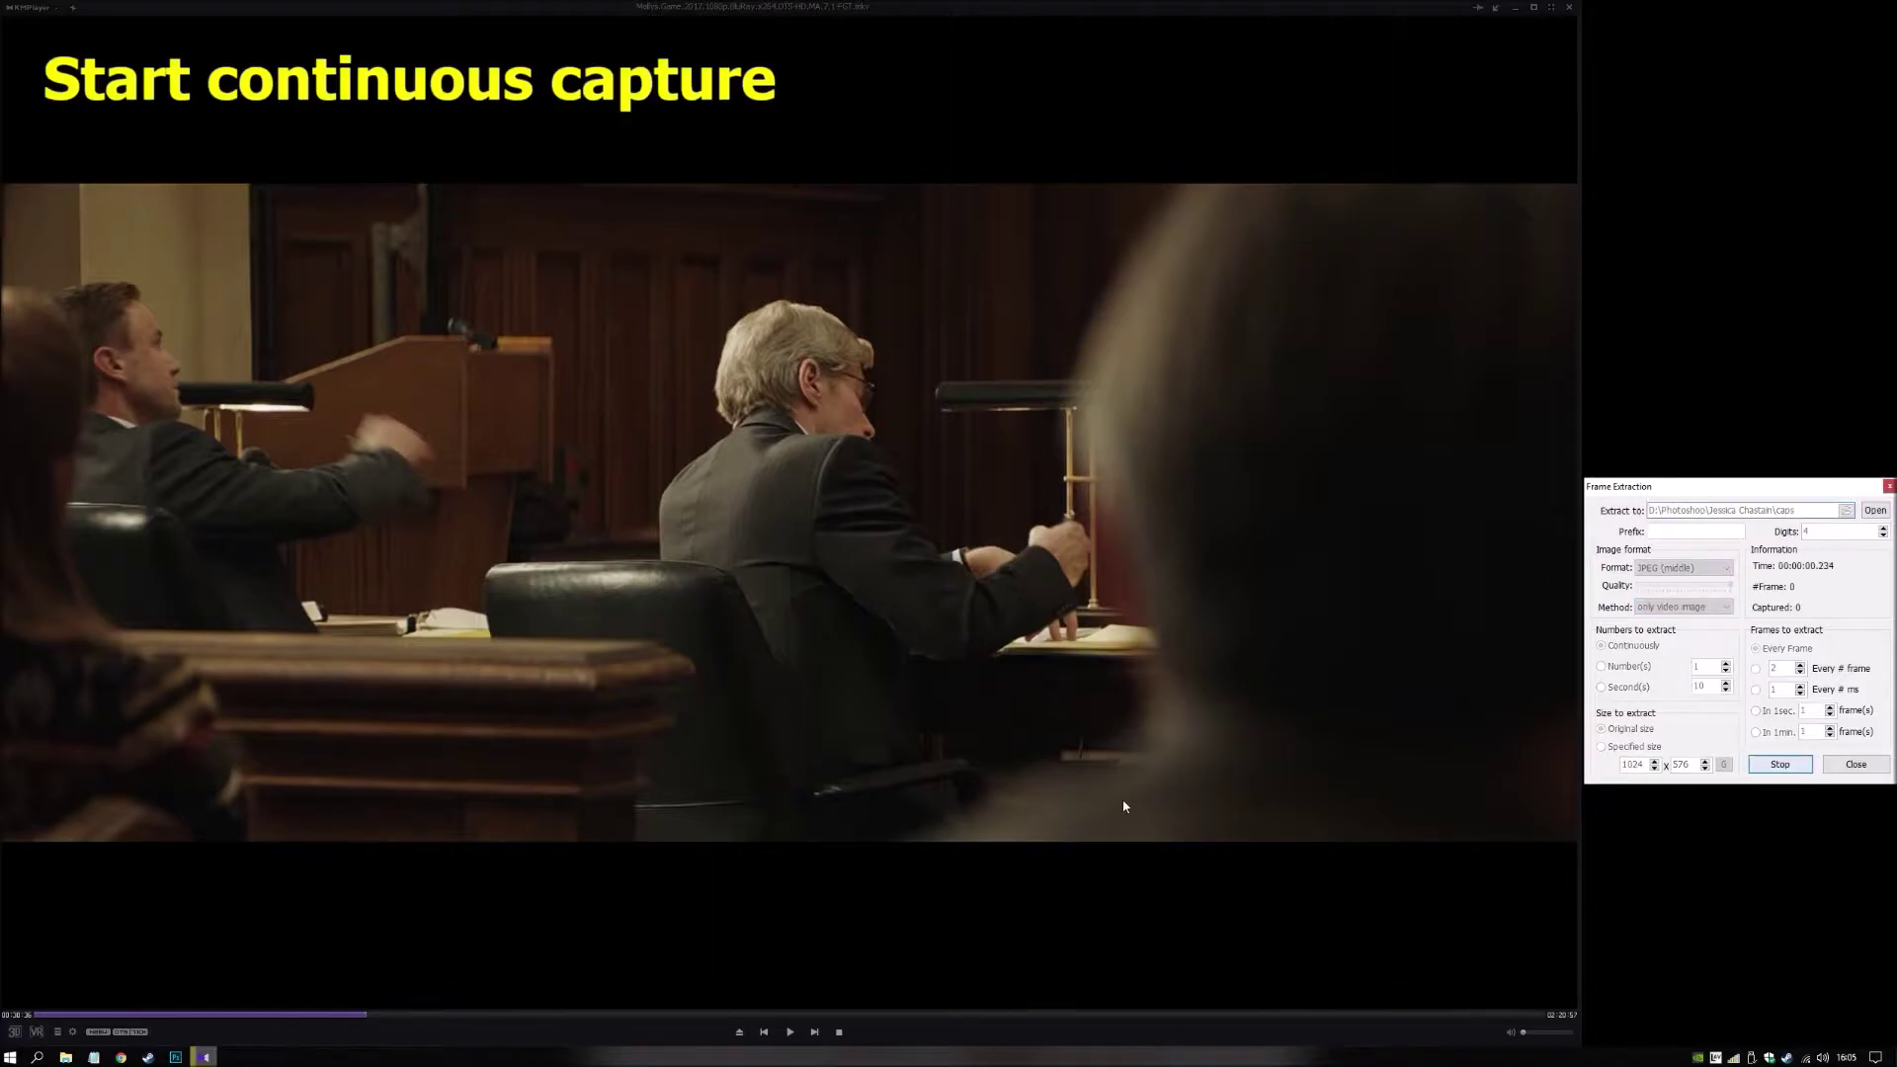
{"action": "left_click", "coordinate": [792, 1033]}
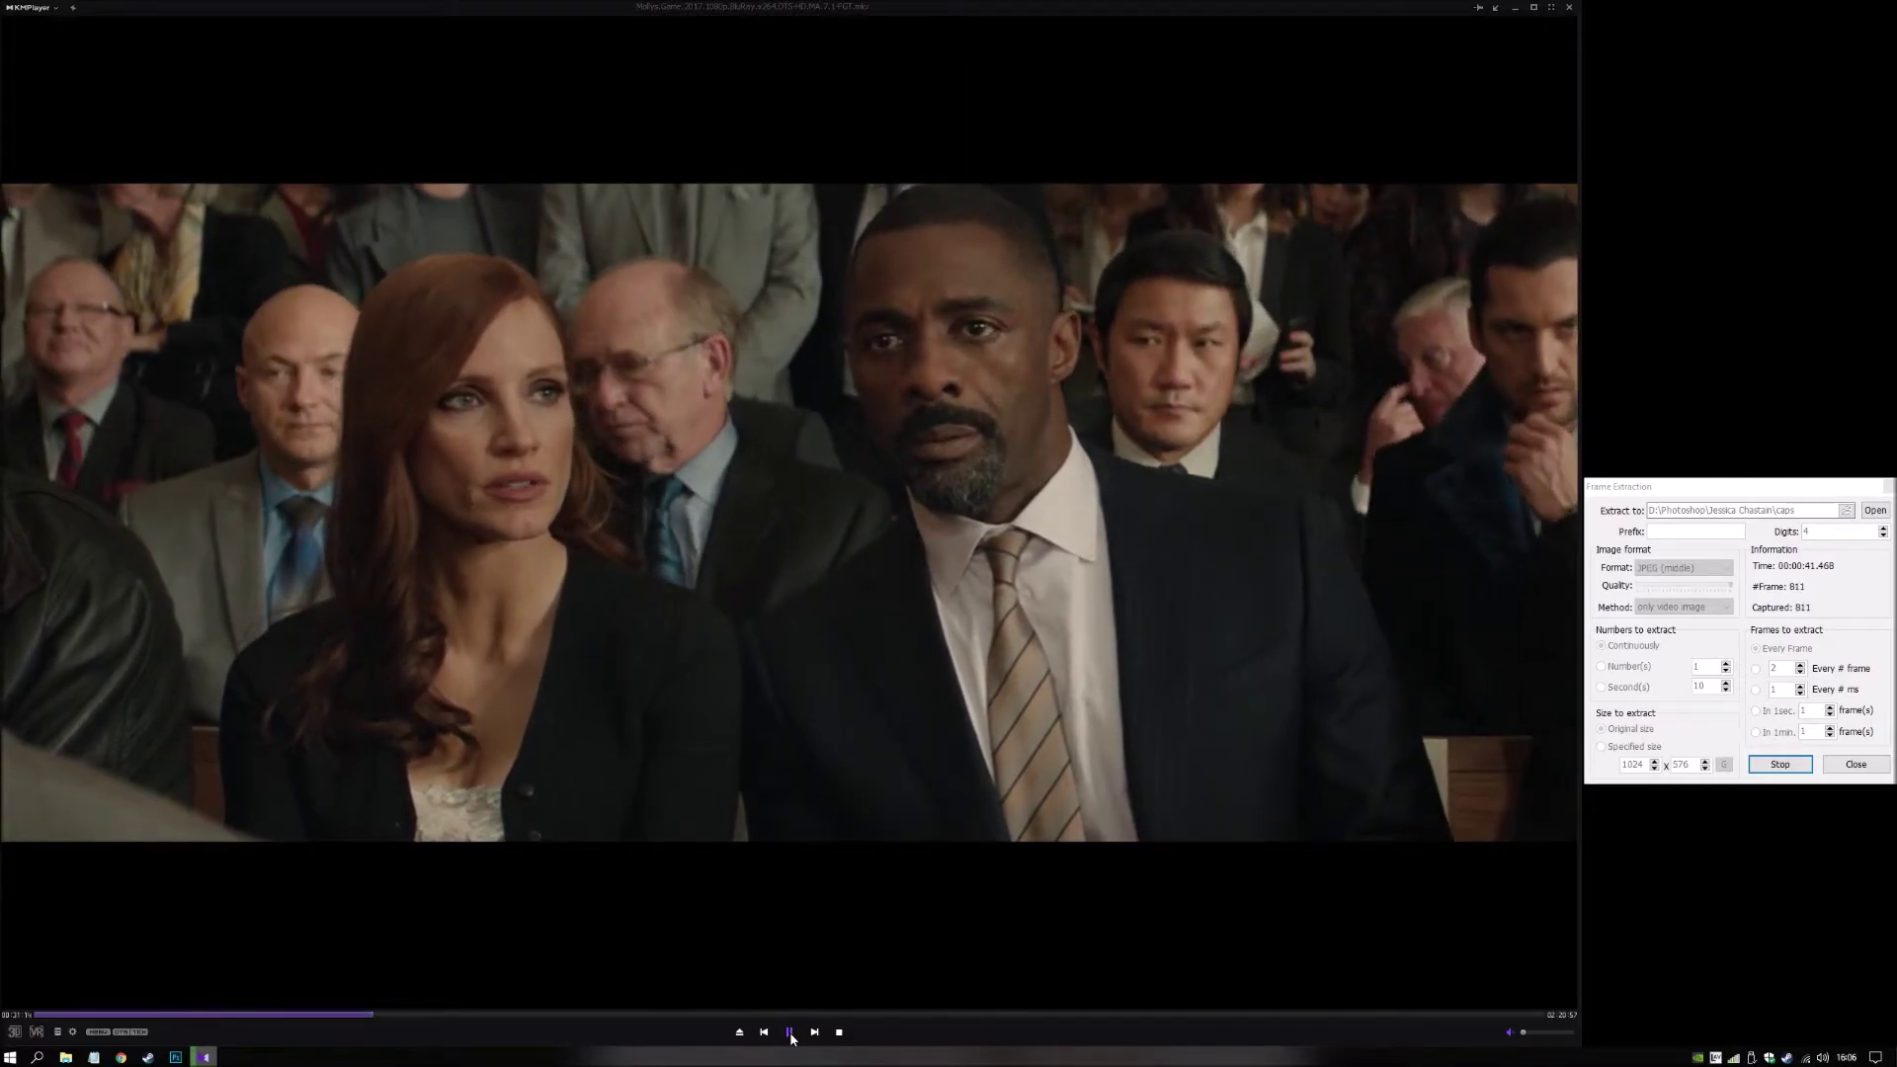
{"action": "left_click", "coordinate": [789, 1032]}
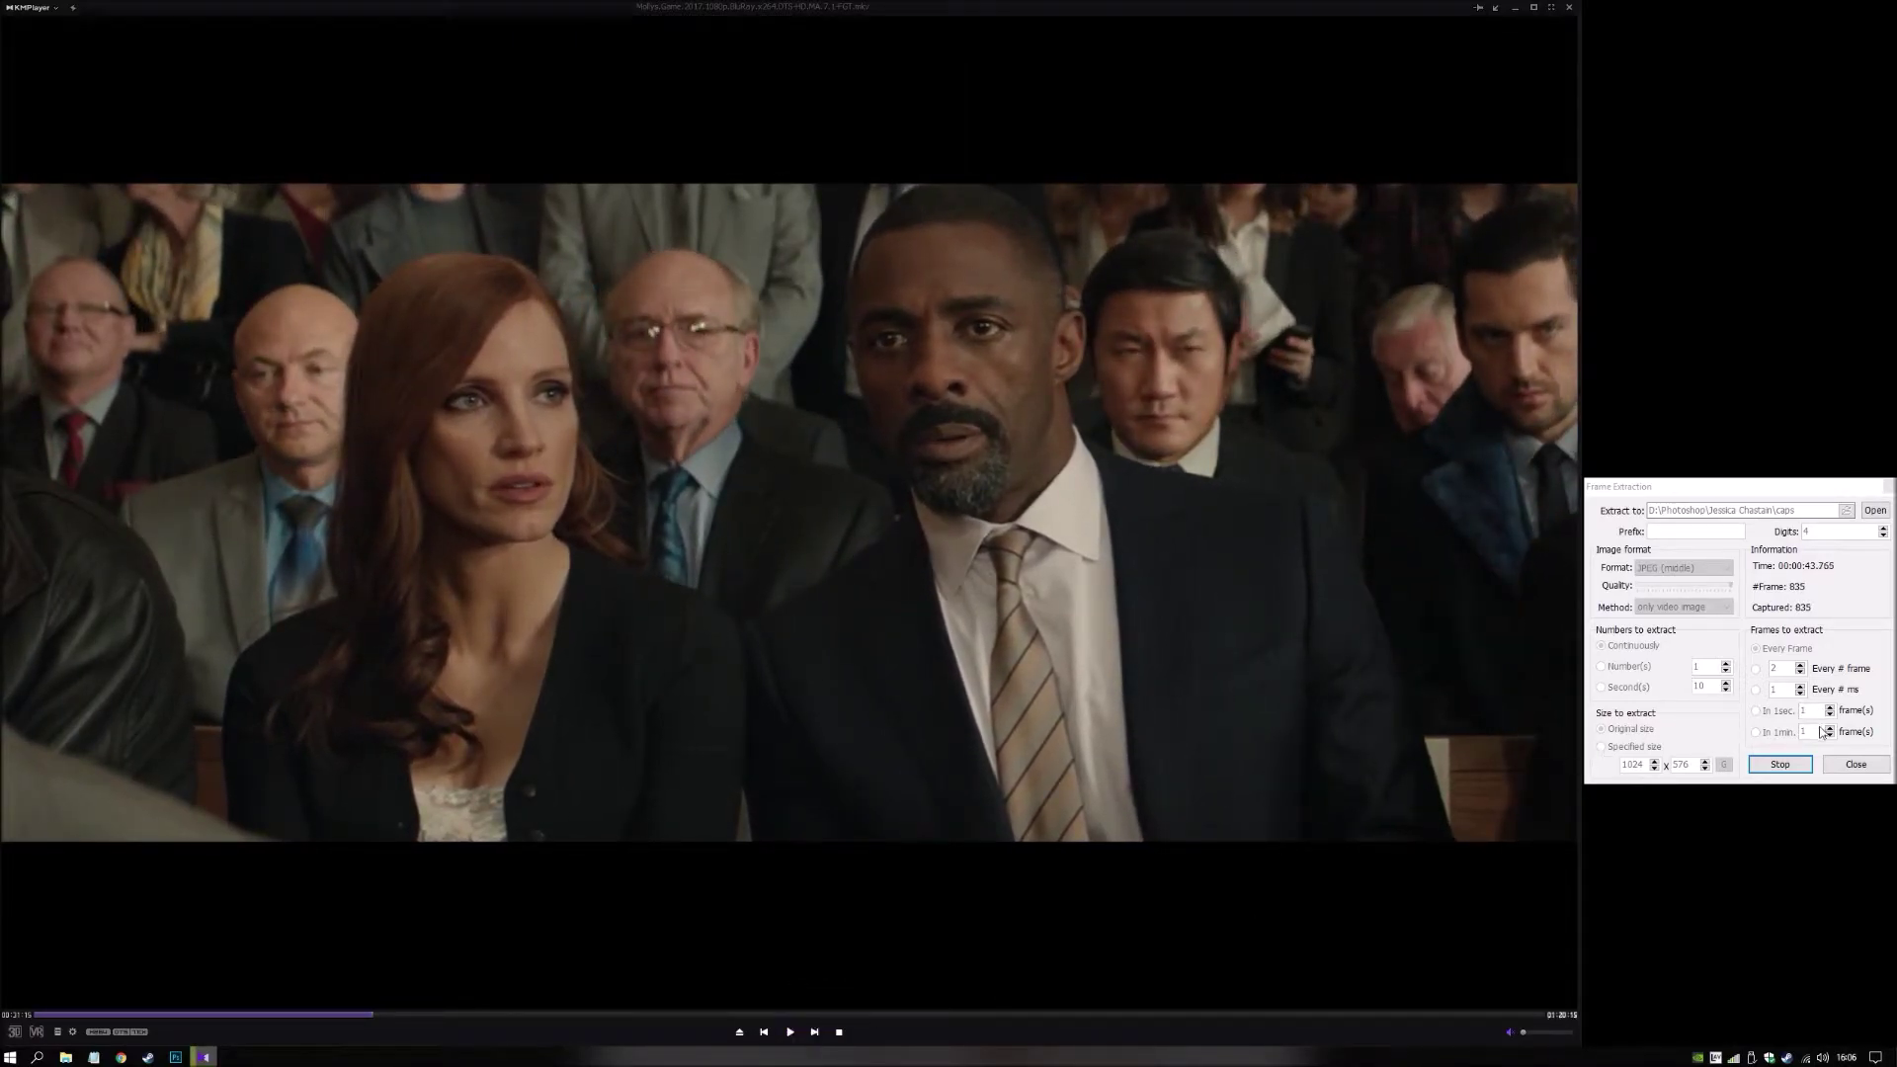
{"action": "left_click", "coordinate": [1779, 764]}
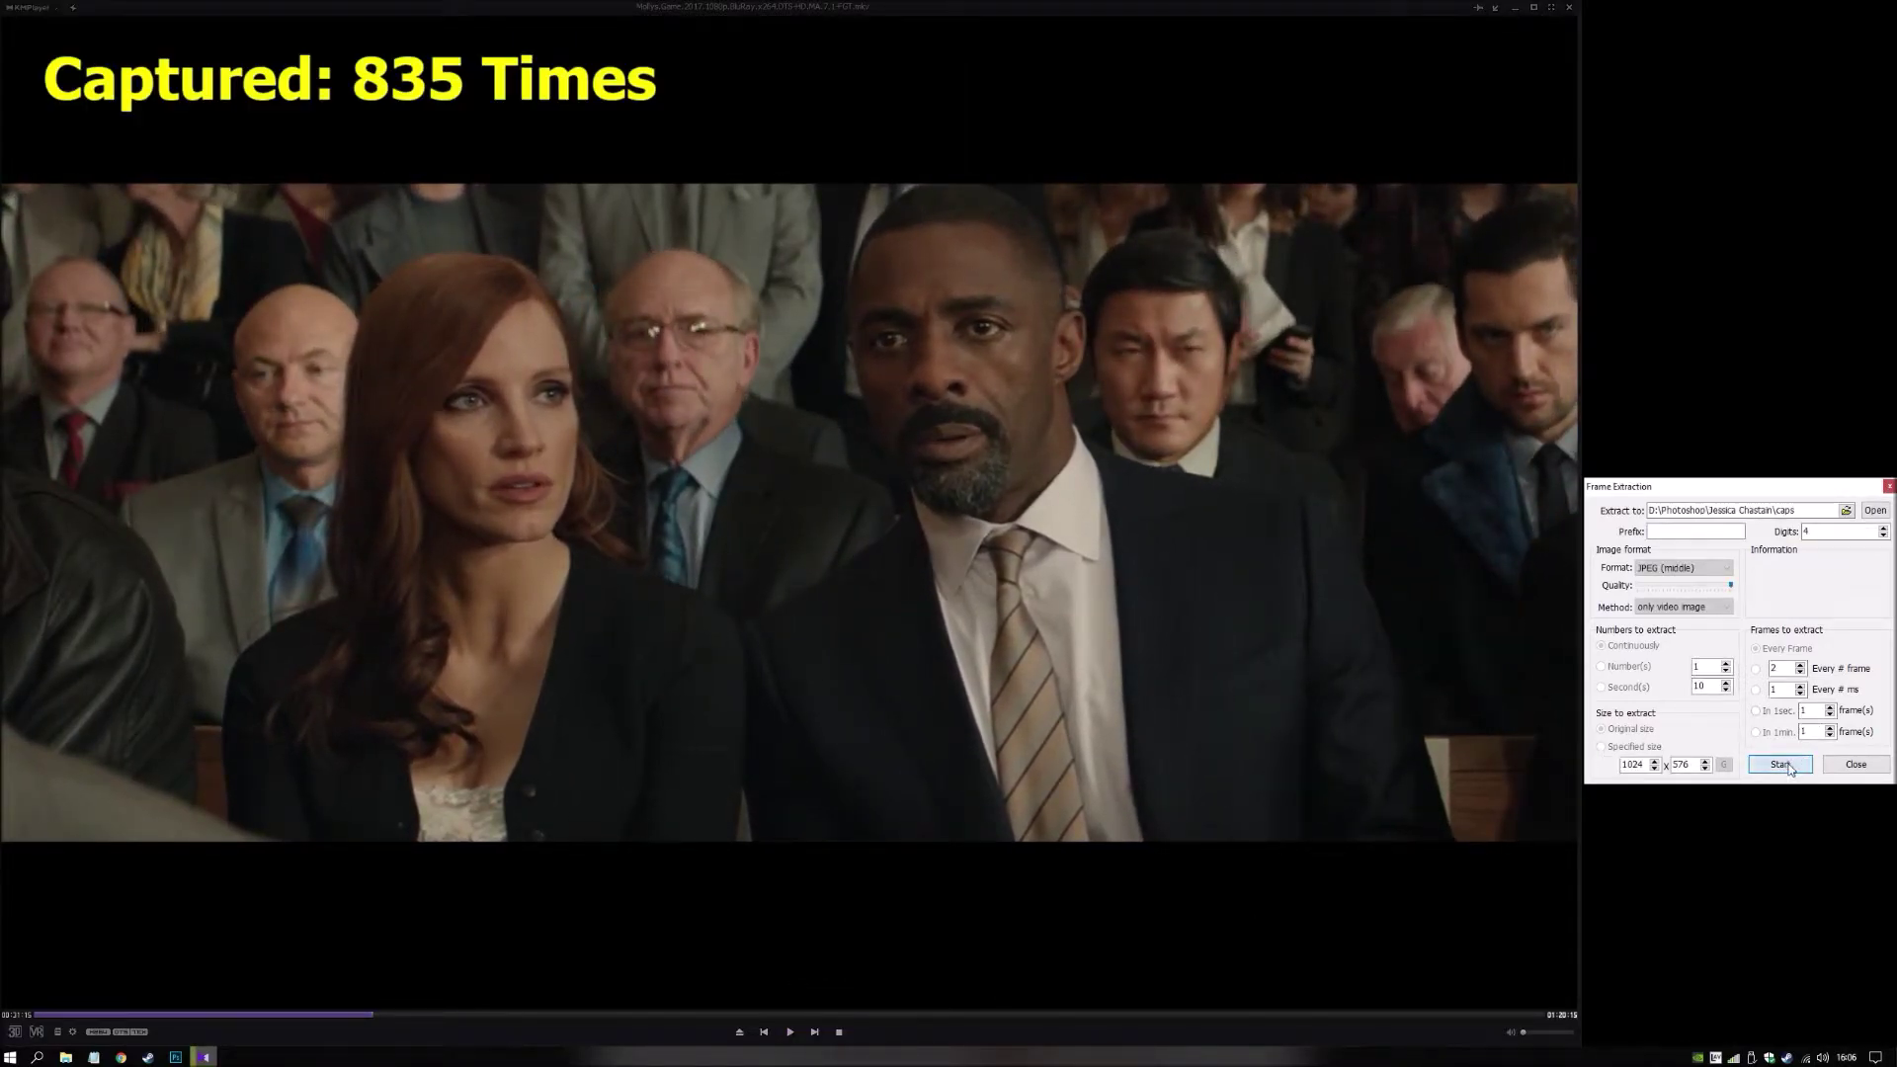
Close KMPlayer and open the D:\Photoshop\Jessica Chastain\caps folder in Explorer.
{"action": "left_click", "coordinate": [1570, 8]}
{"action": "left_click", "coordinate": [129, 804]}
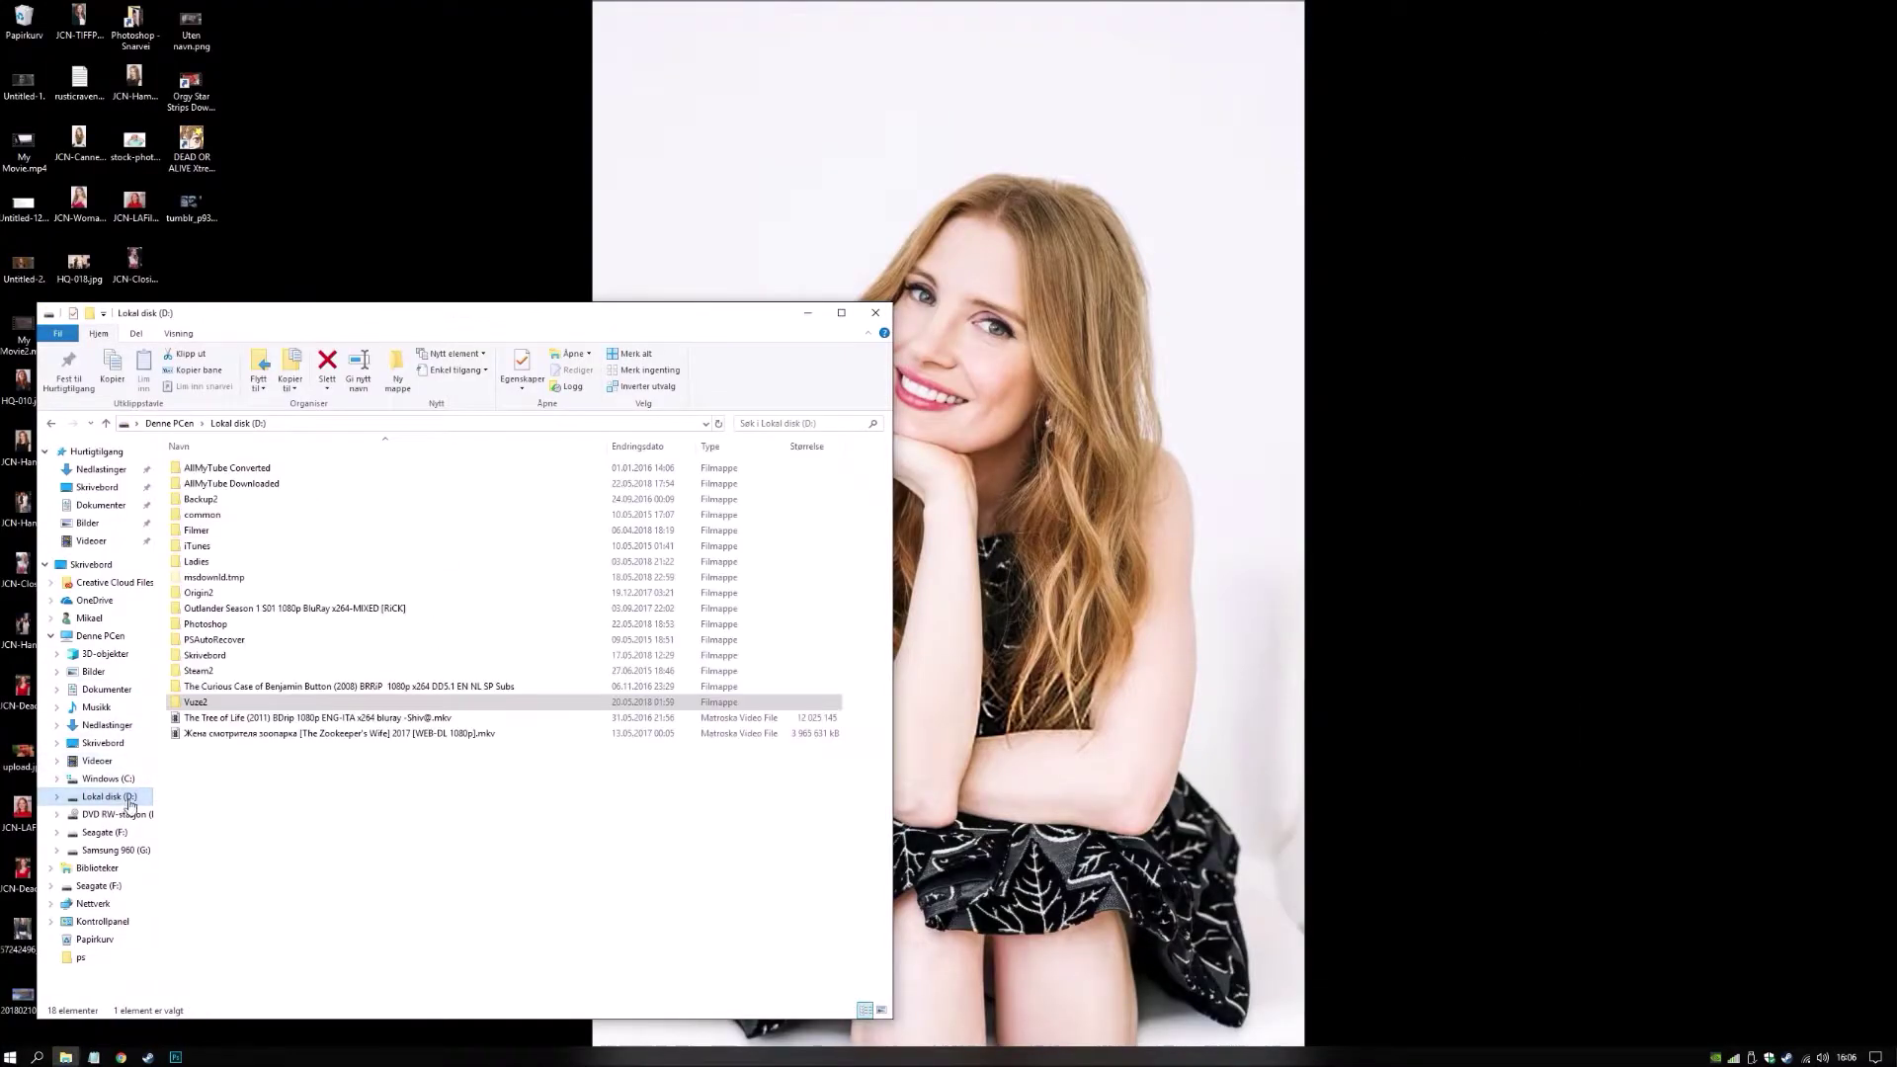
{"action": "double_click", "coordinate": [203, 623]}
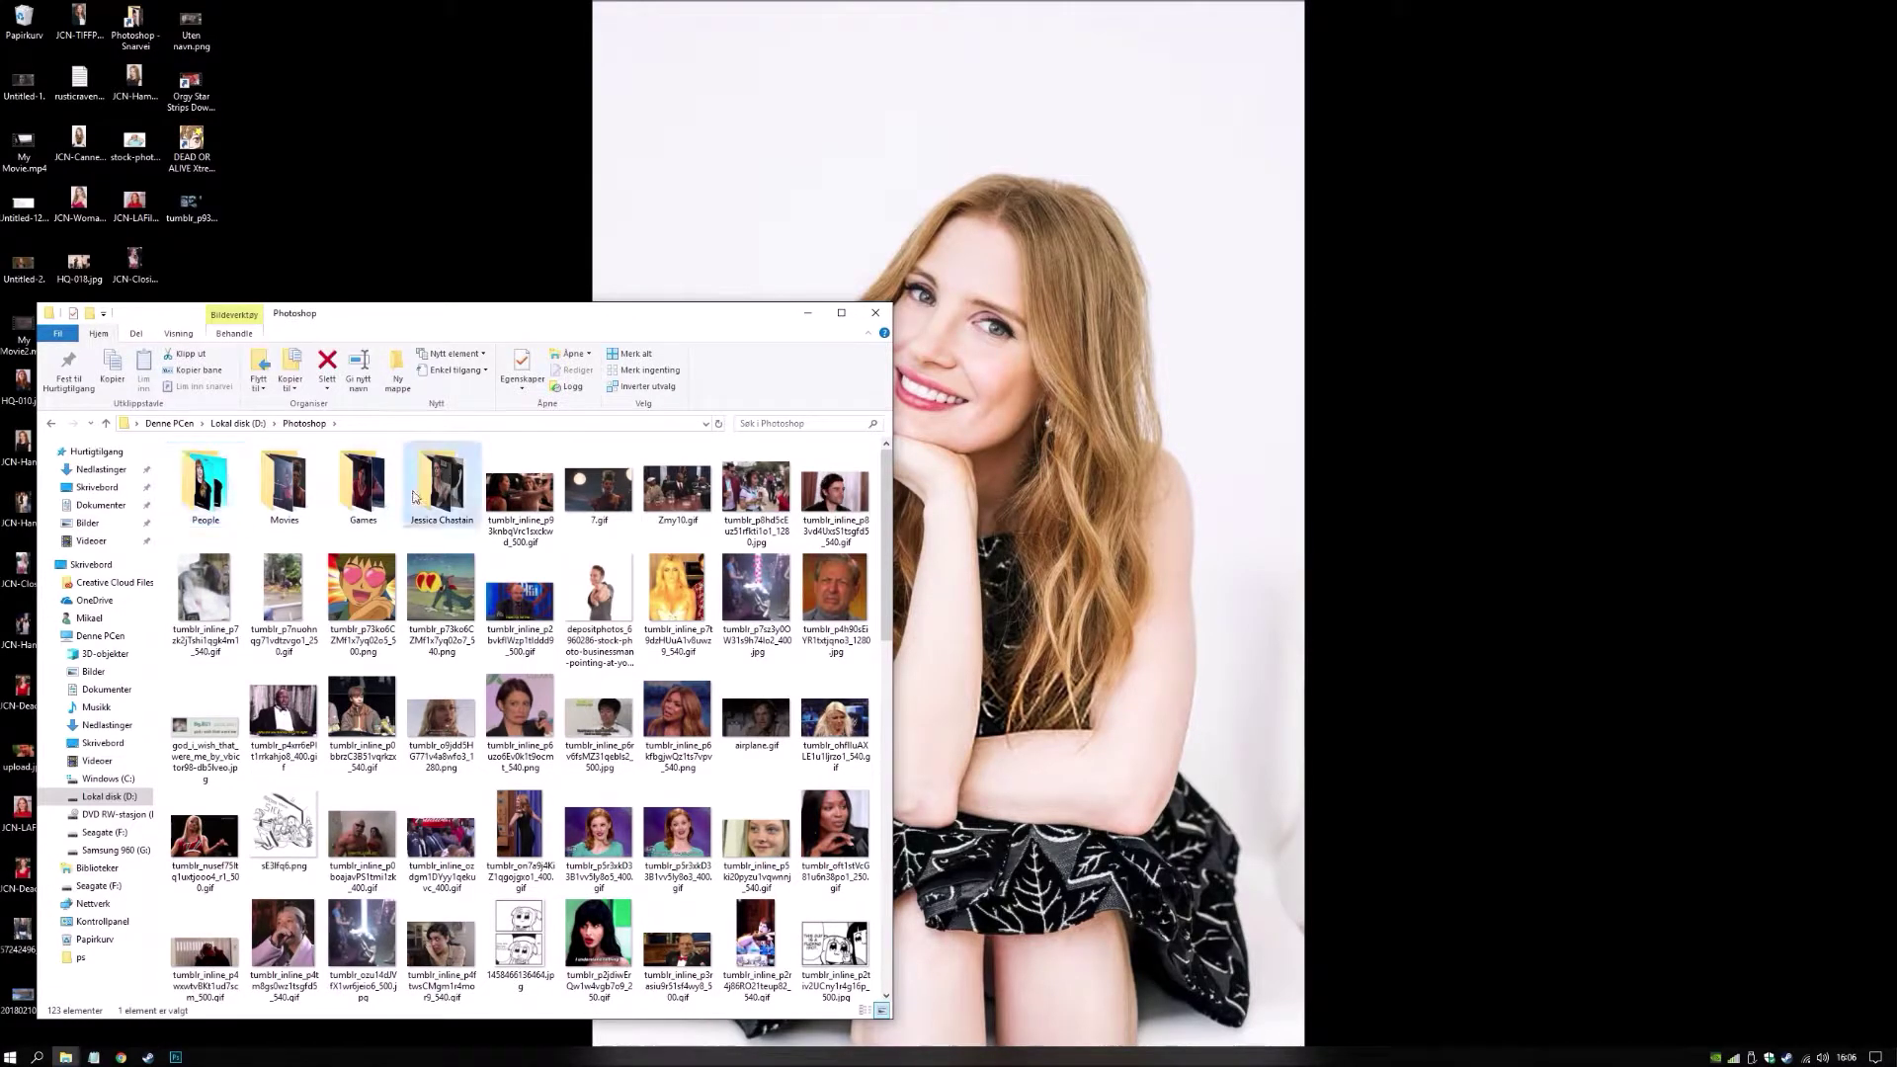
{"action": "double_click", "coordinate": [441, 484]}
{"action": "double_click", "coordinate": [198, 489]}
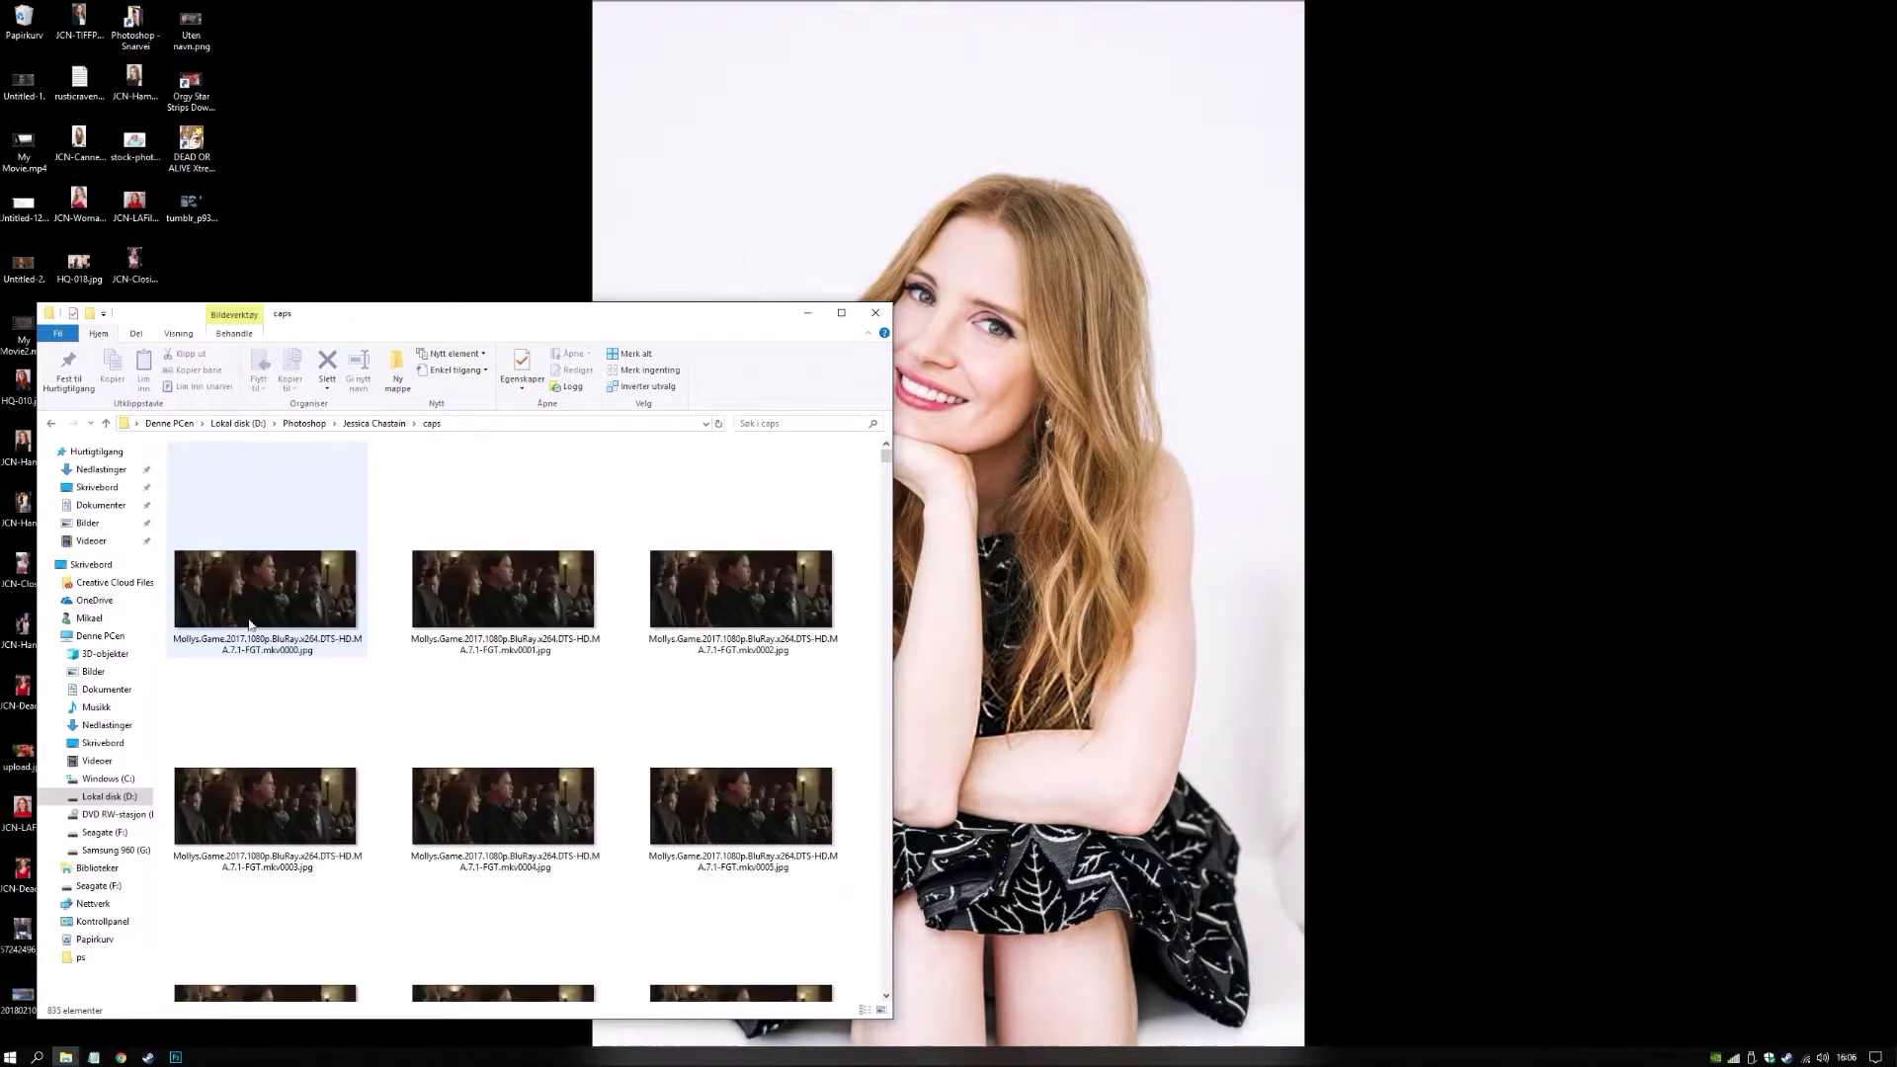
Scroll through the extracted frame thumbnails, selecting one of the frames.
{"action": "scroll", "coordinate": [353, 777], "scroll_direction": "down", "scroll_amount": 5}
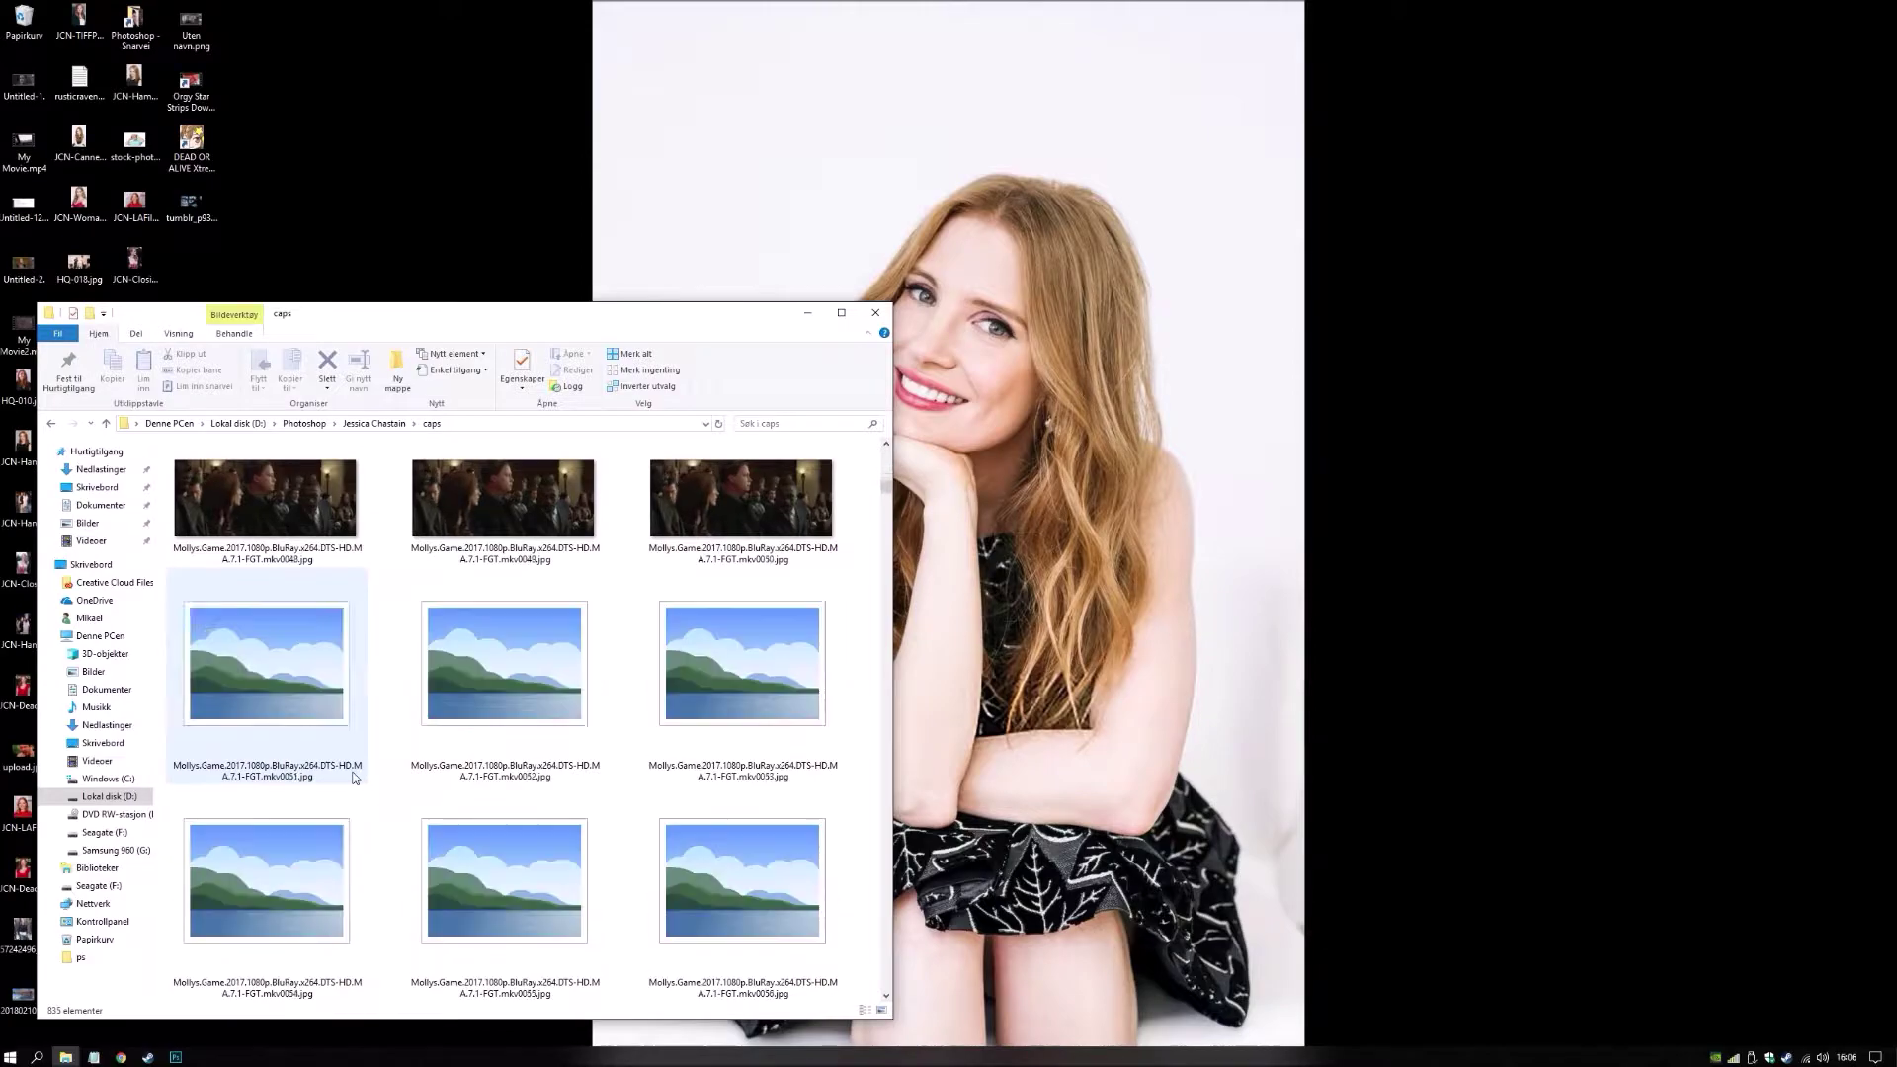
{"action": "scroll", "coordinate": [353, 777], "scroll_direction": "down", "scroll_amount": 4}
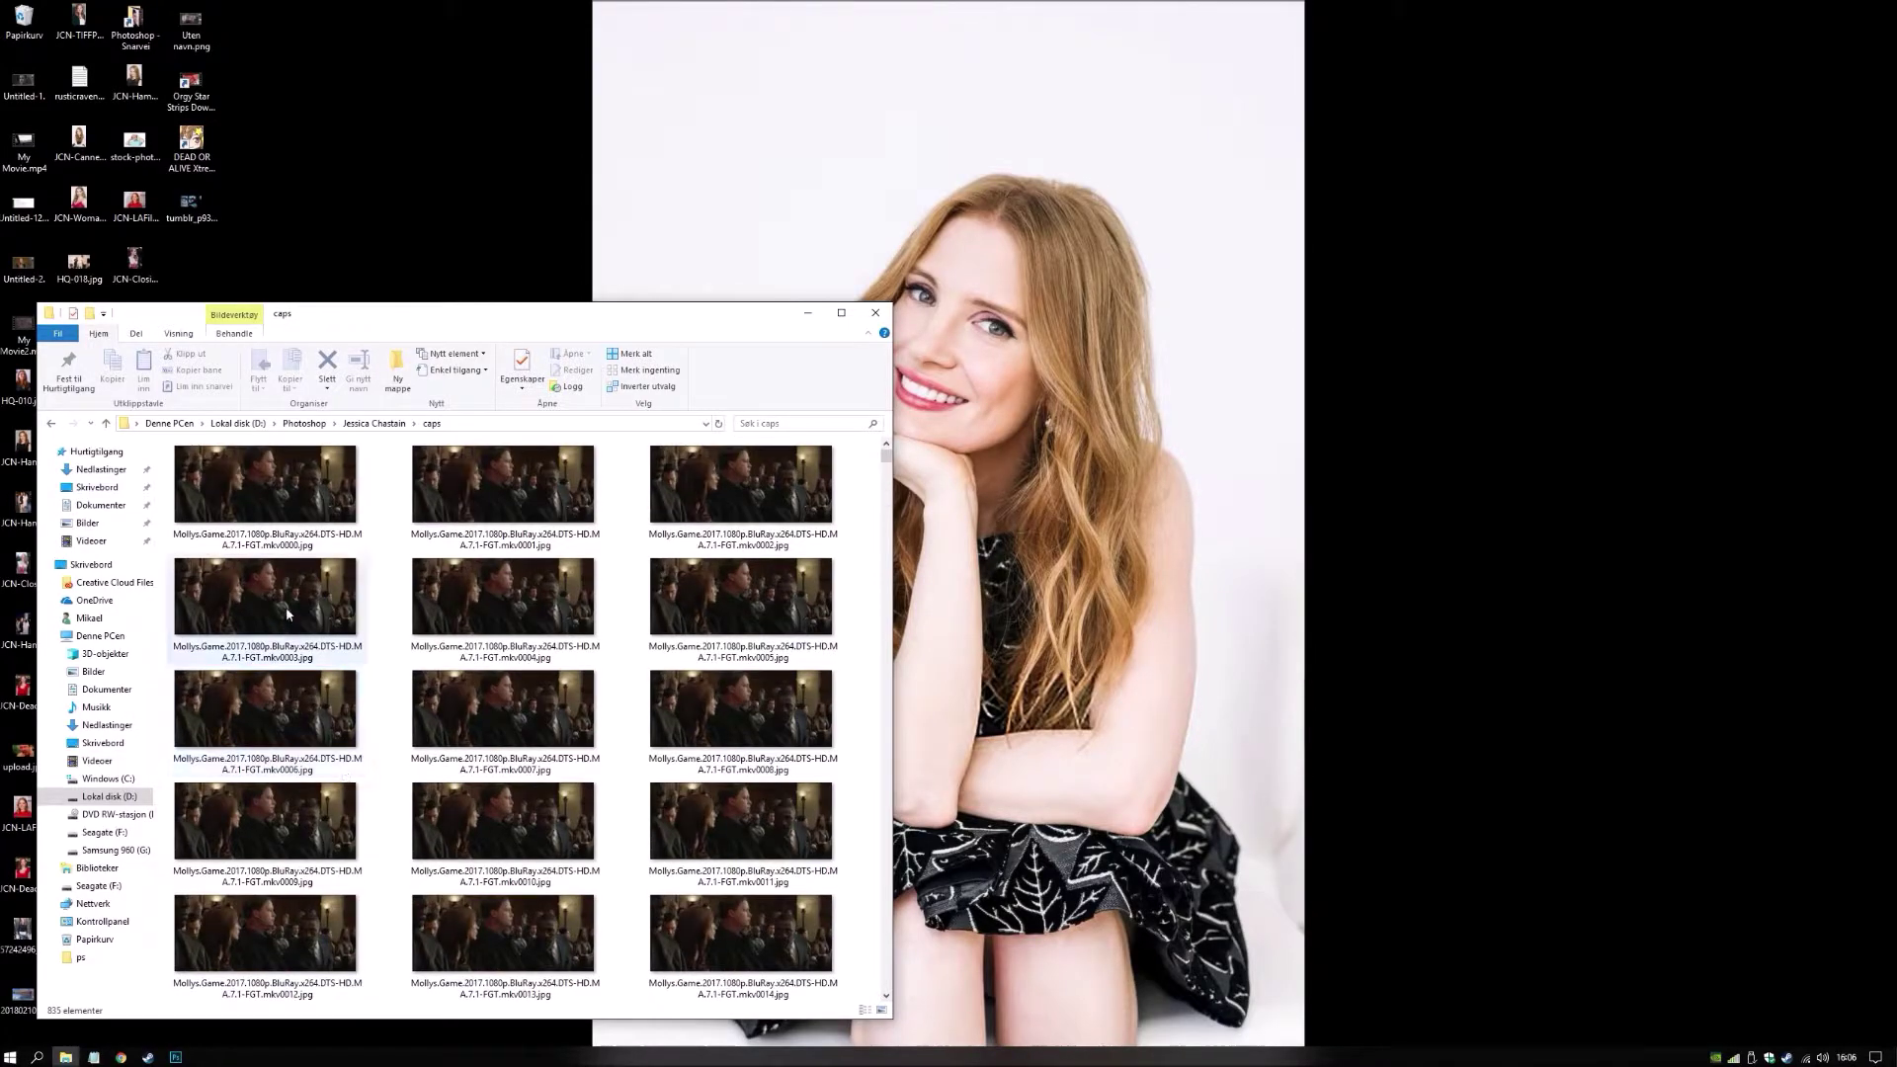
{"action": "left_click", "coordinate": [415, 724]}
{"action": "scroll", "coordinate": [415, 724], "scroll_direction": "up", "scroll_amount": 3}
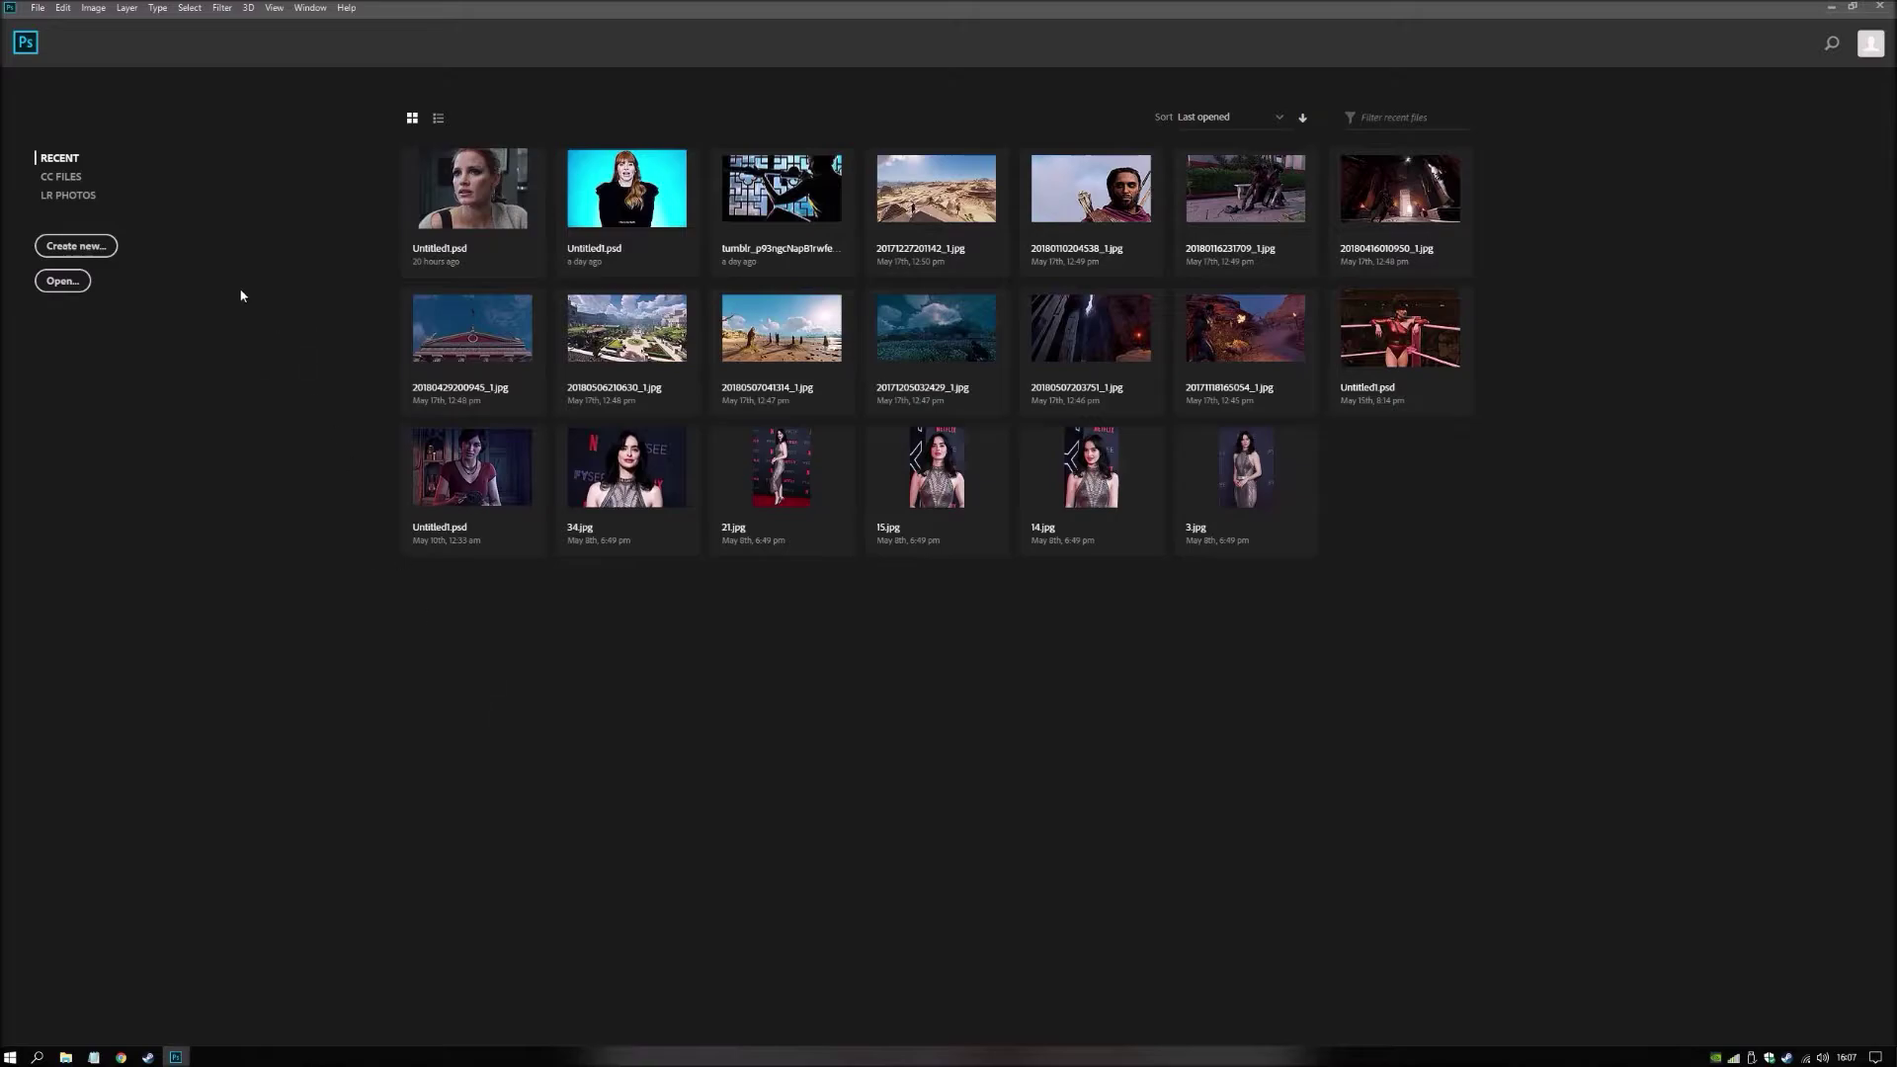
Start File > Scripts > Load Files into Stack and select all frames in the caps folder.
{"action": "left_click", "coordinate": [40, 10]}
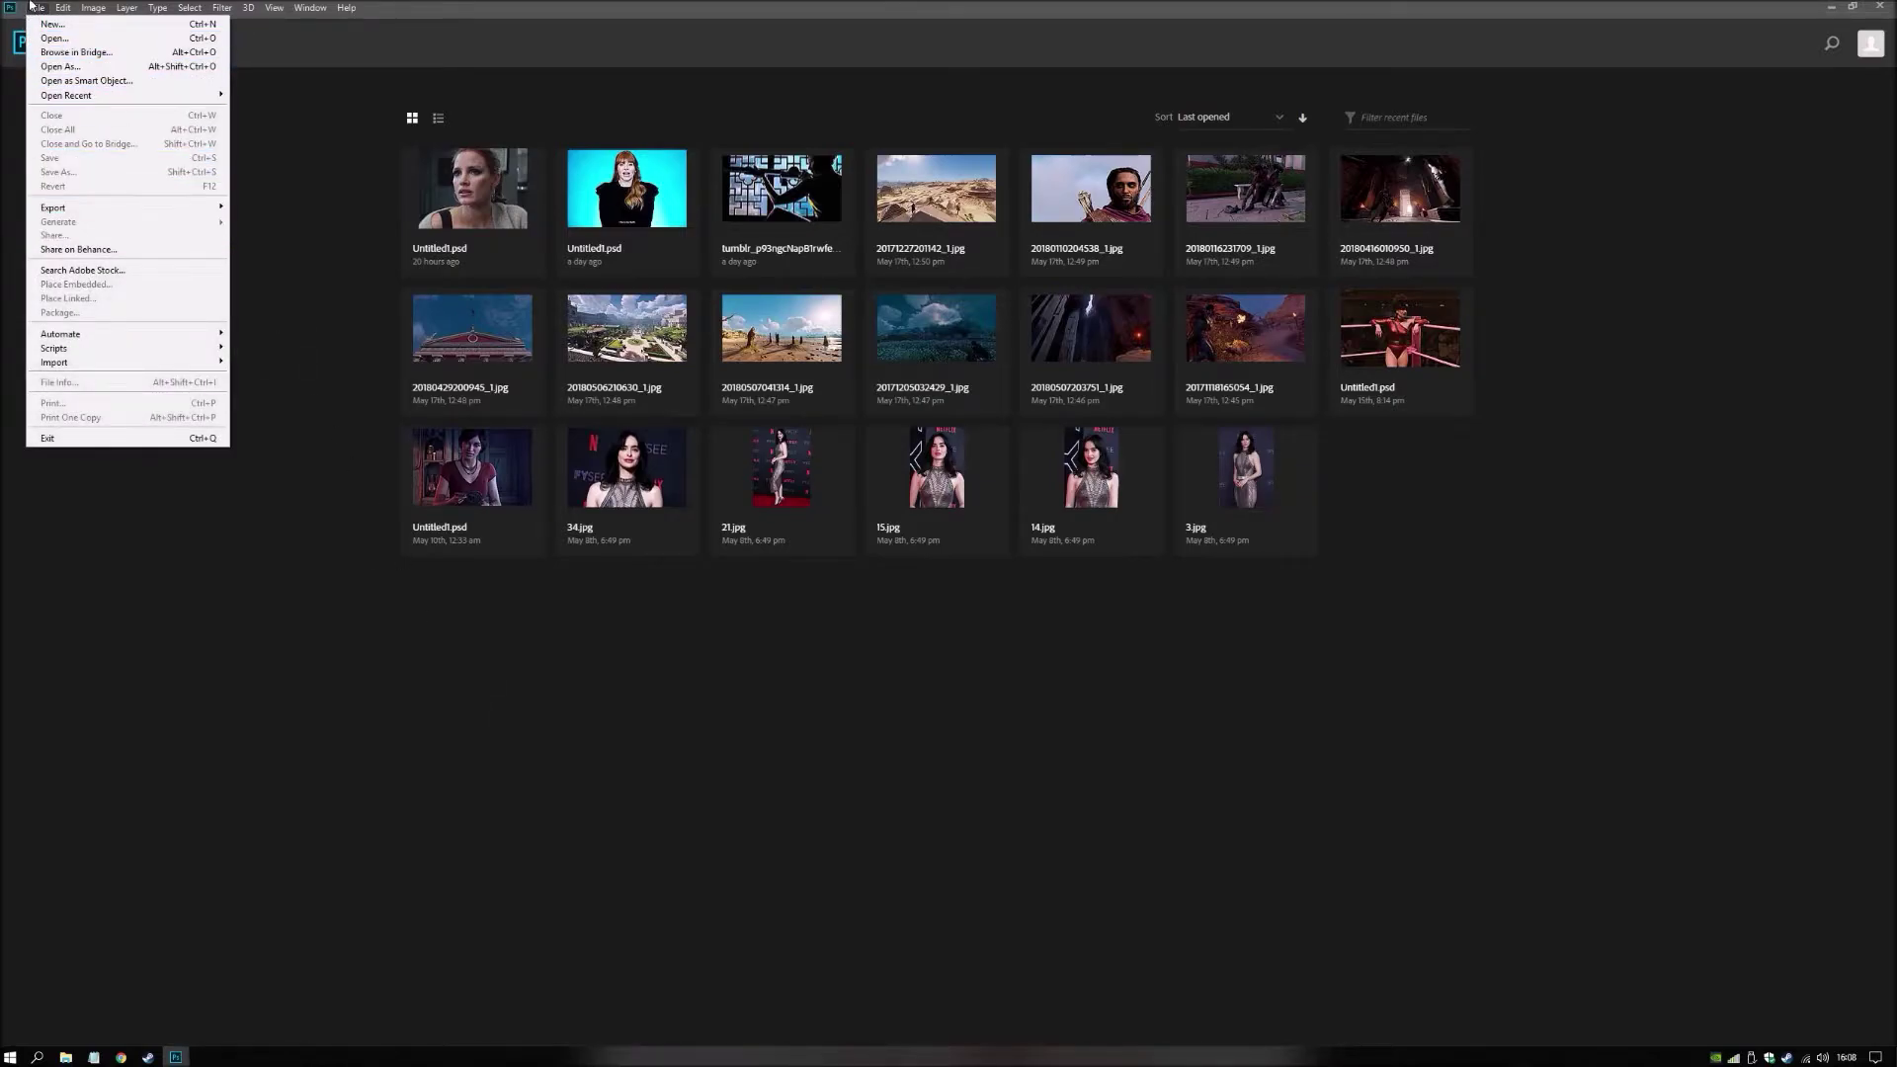
{"action": "mouse_move", "coordinate": [72, 353]}
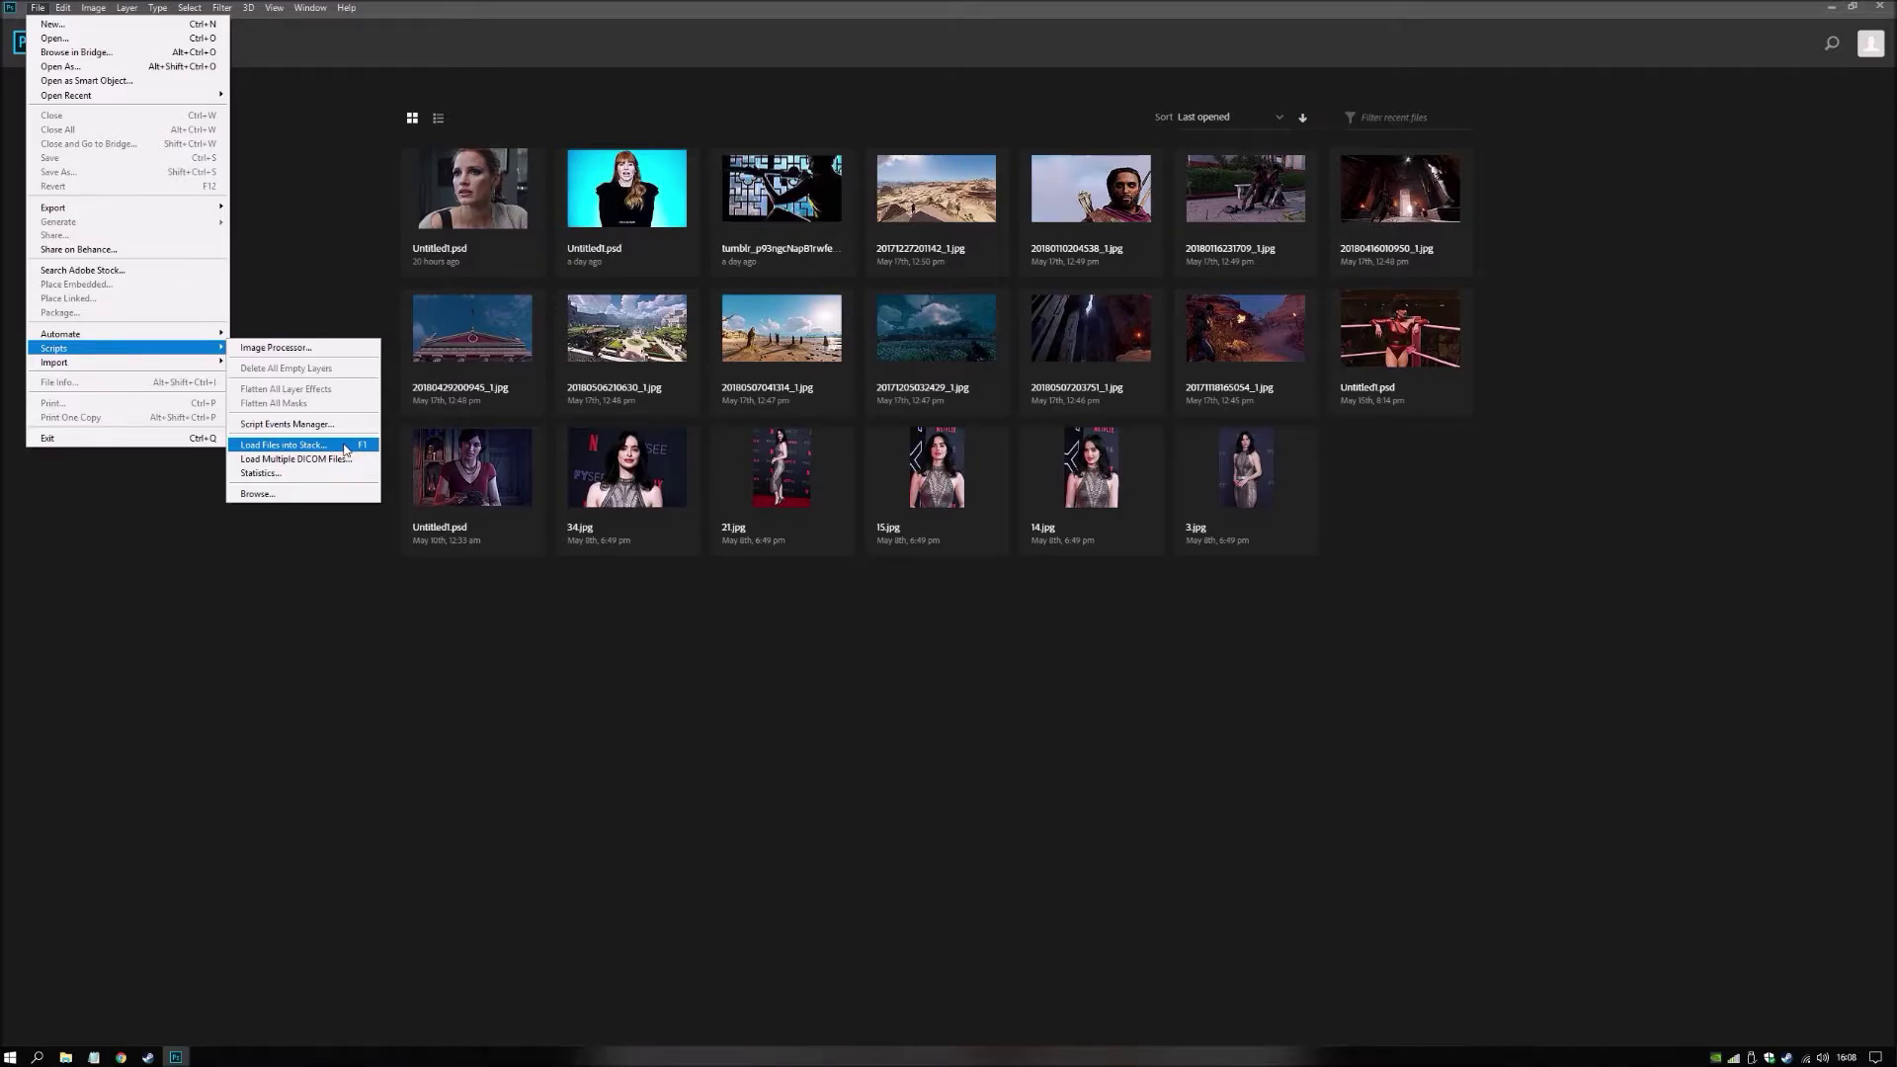
{"action": "left_click", "coordinate": [346, 448]}
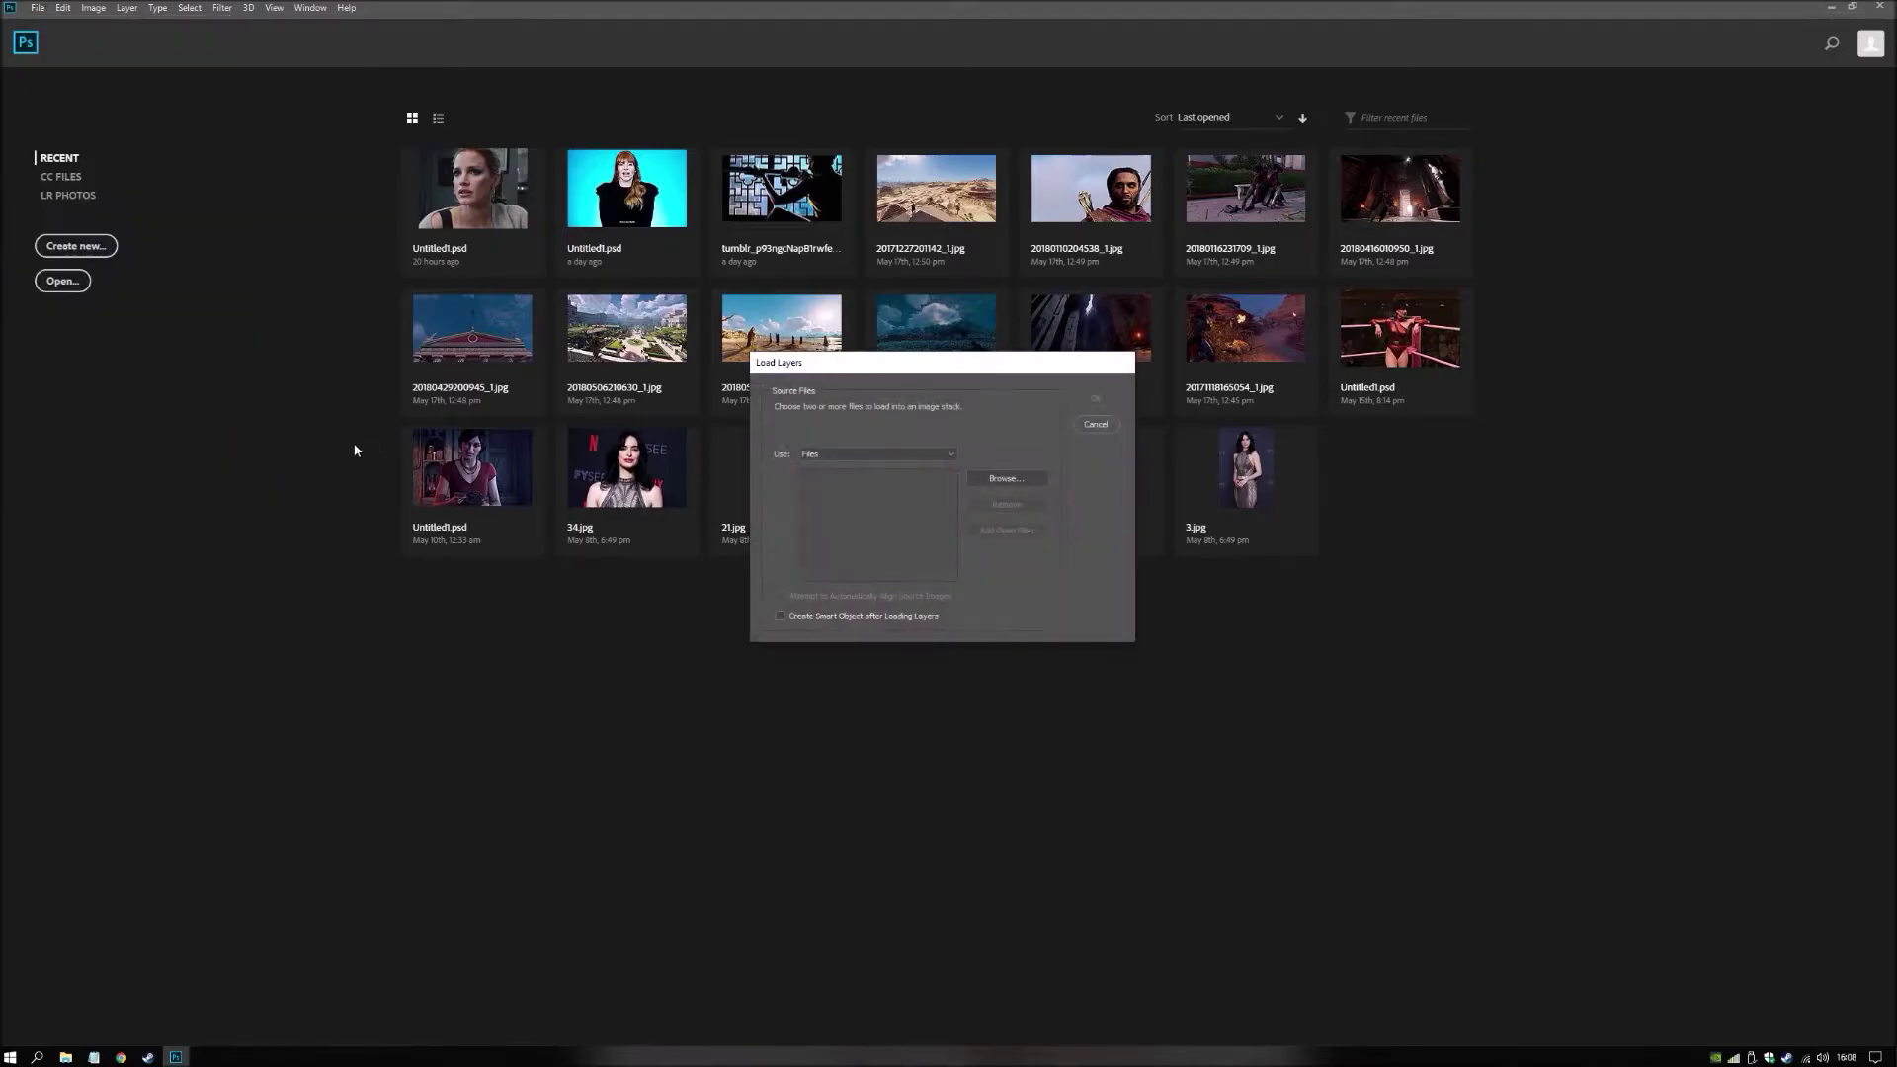
{"action": "left_click", "coordinate": [1004, 480]}
{"action": "double_click", "coordinate": [938, 499]}
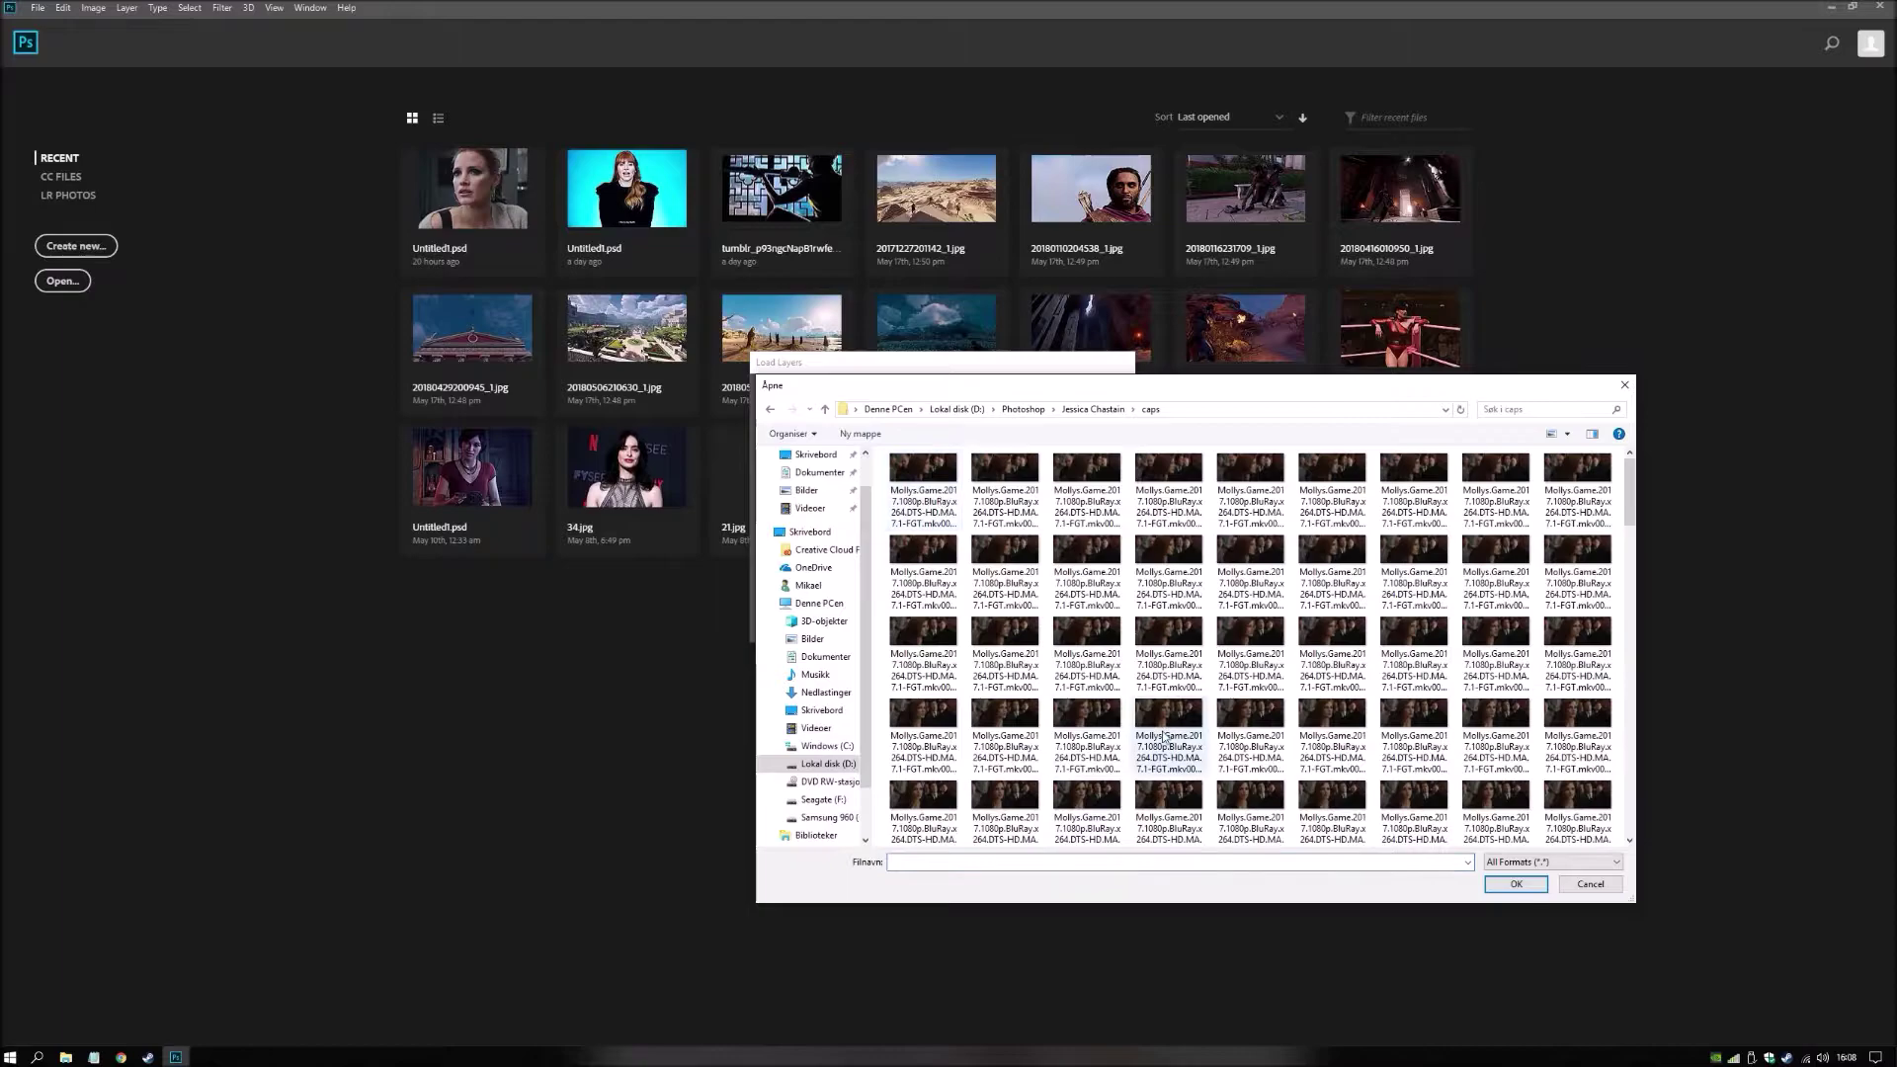
{"action": "key", "text": "ctrl+a"}
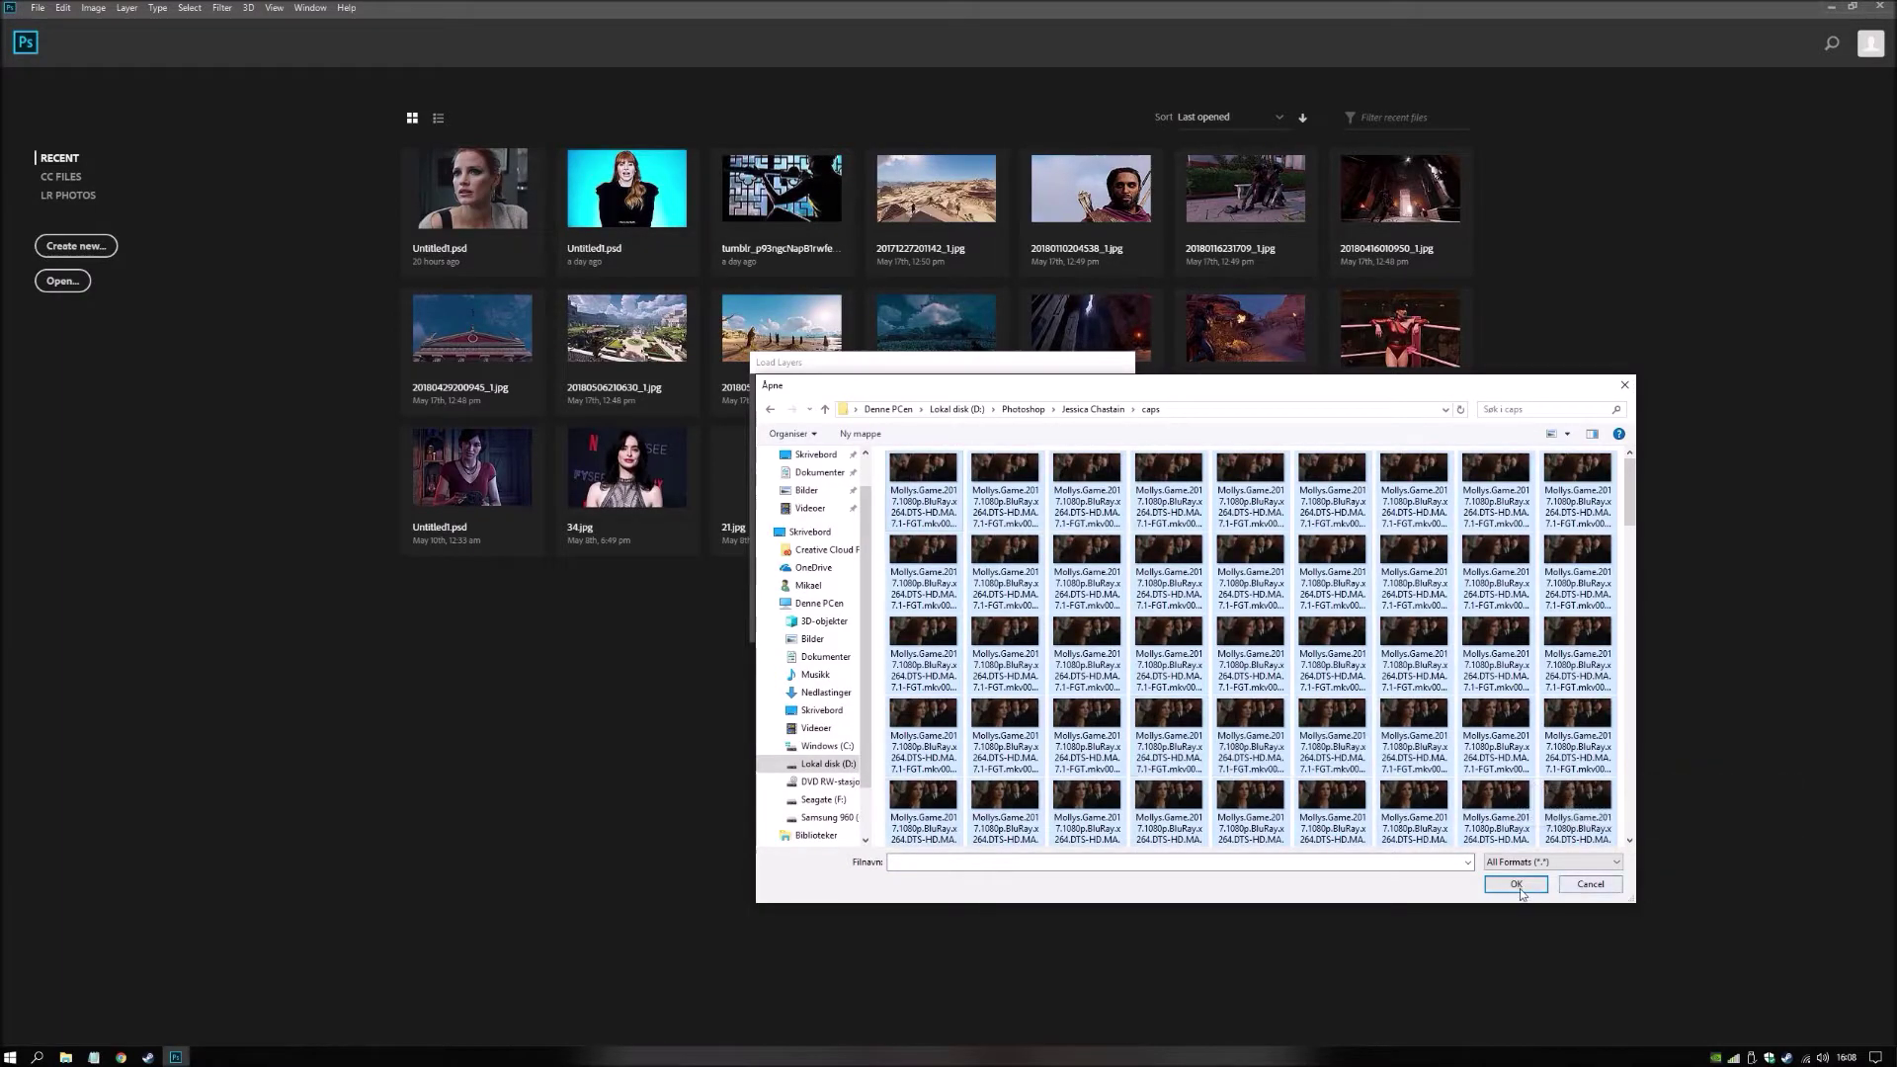
{"action": "left_click", "coordinate": [1516, 884]}
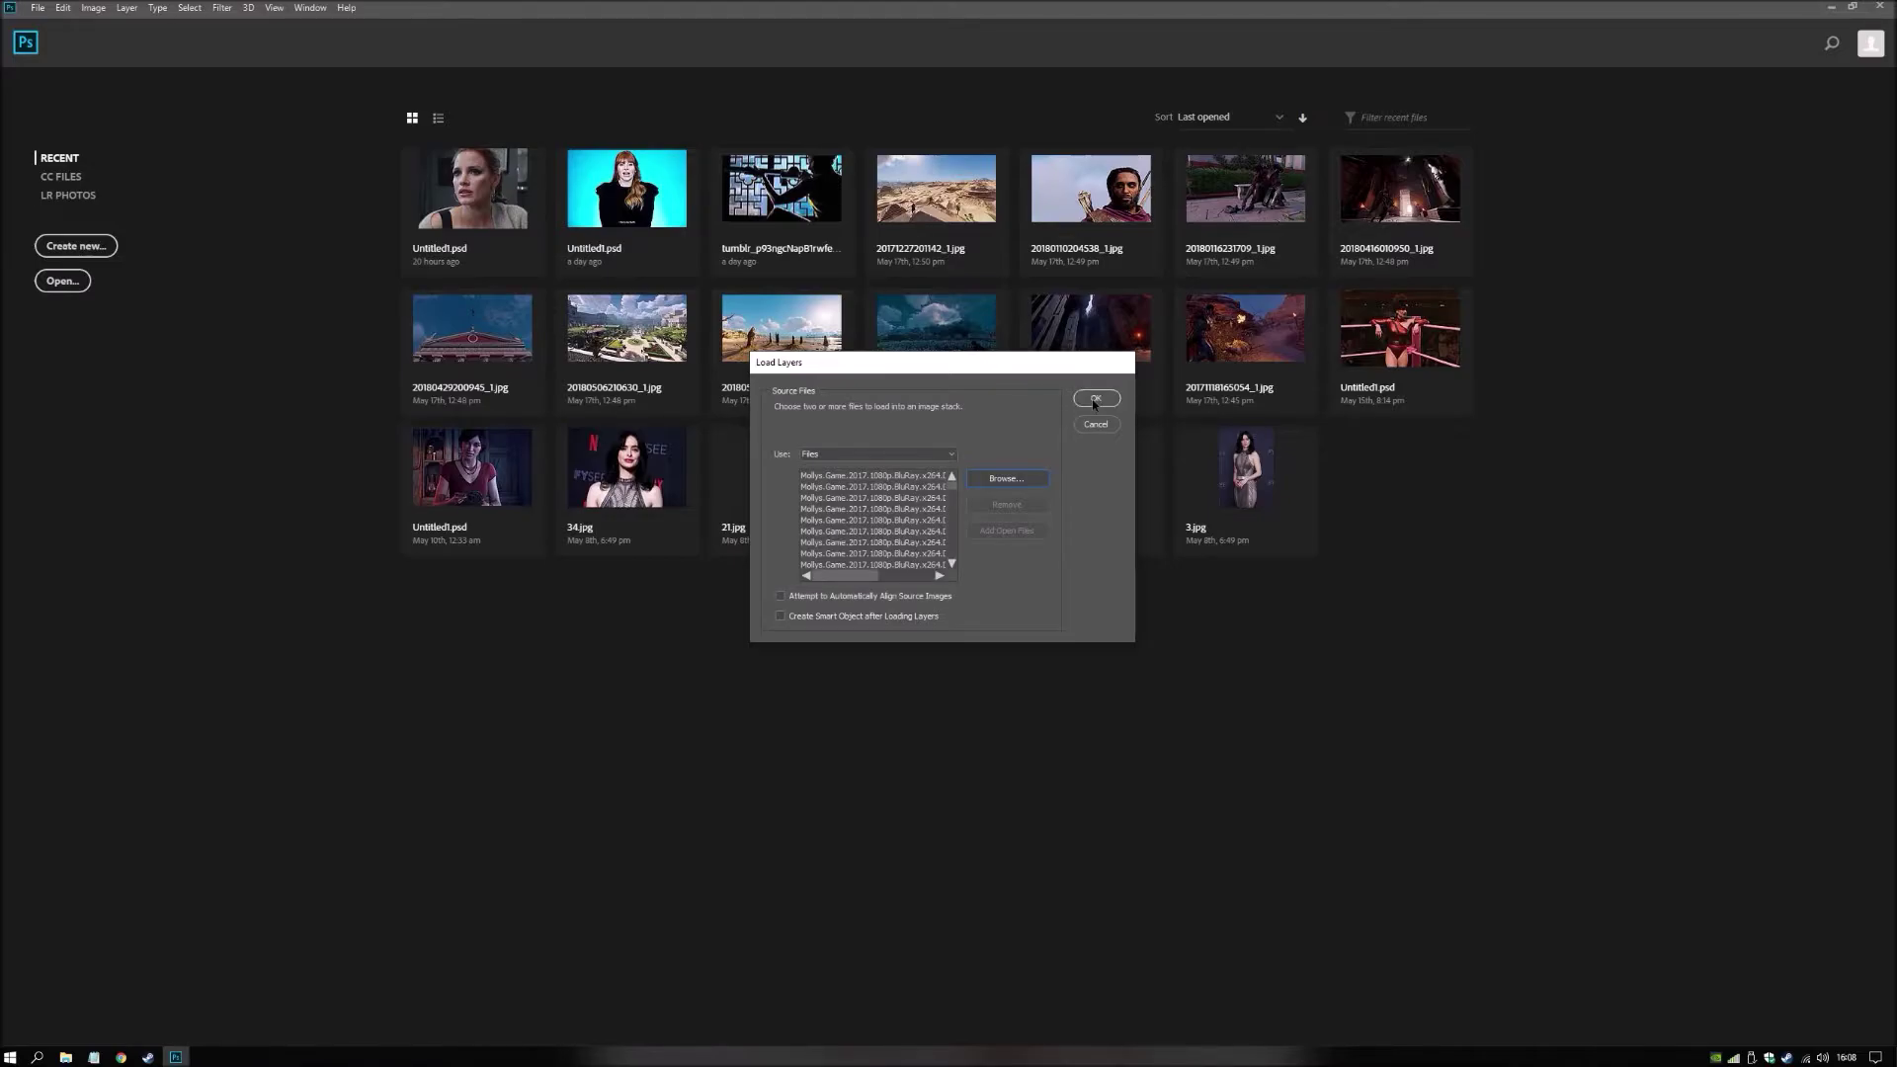
Confirm Load Layers so every caps frame becomes a layer in one untitled document.
{"action": "left_click", "coordinate": [1093, 399]}
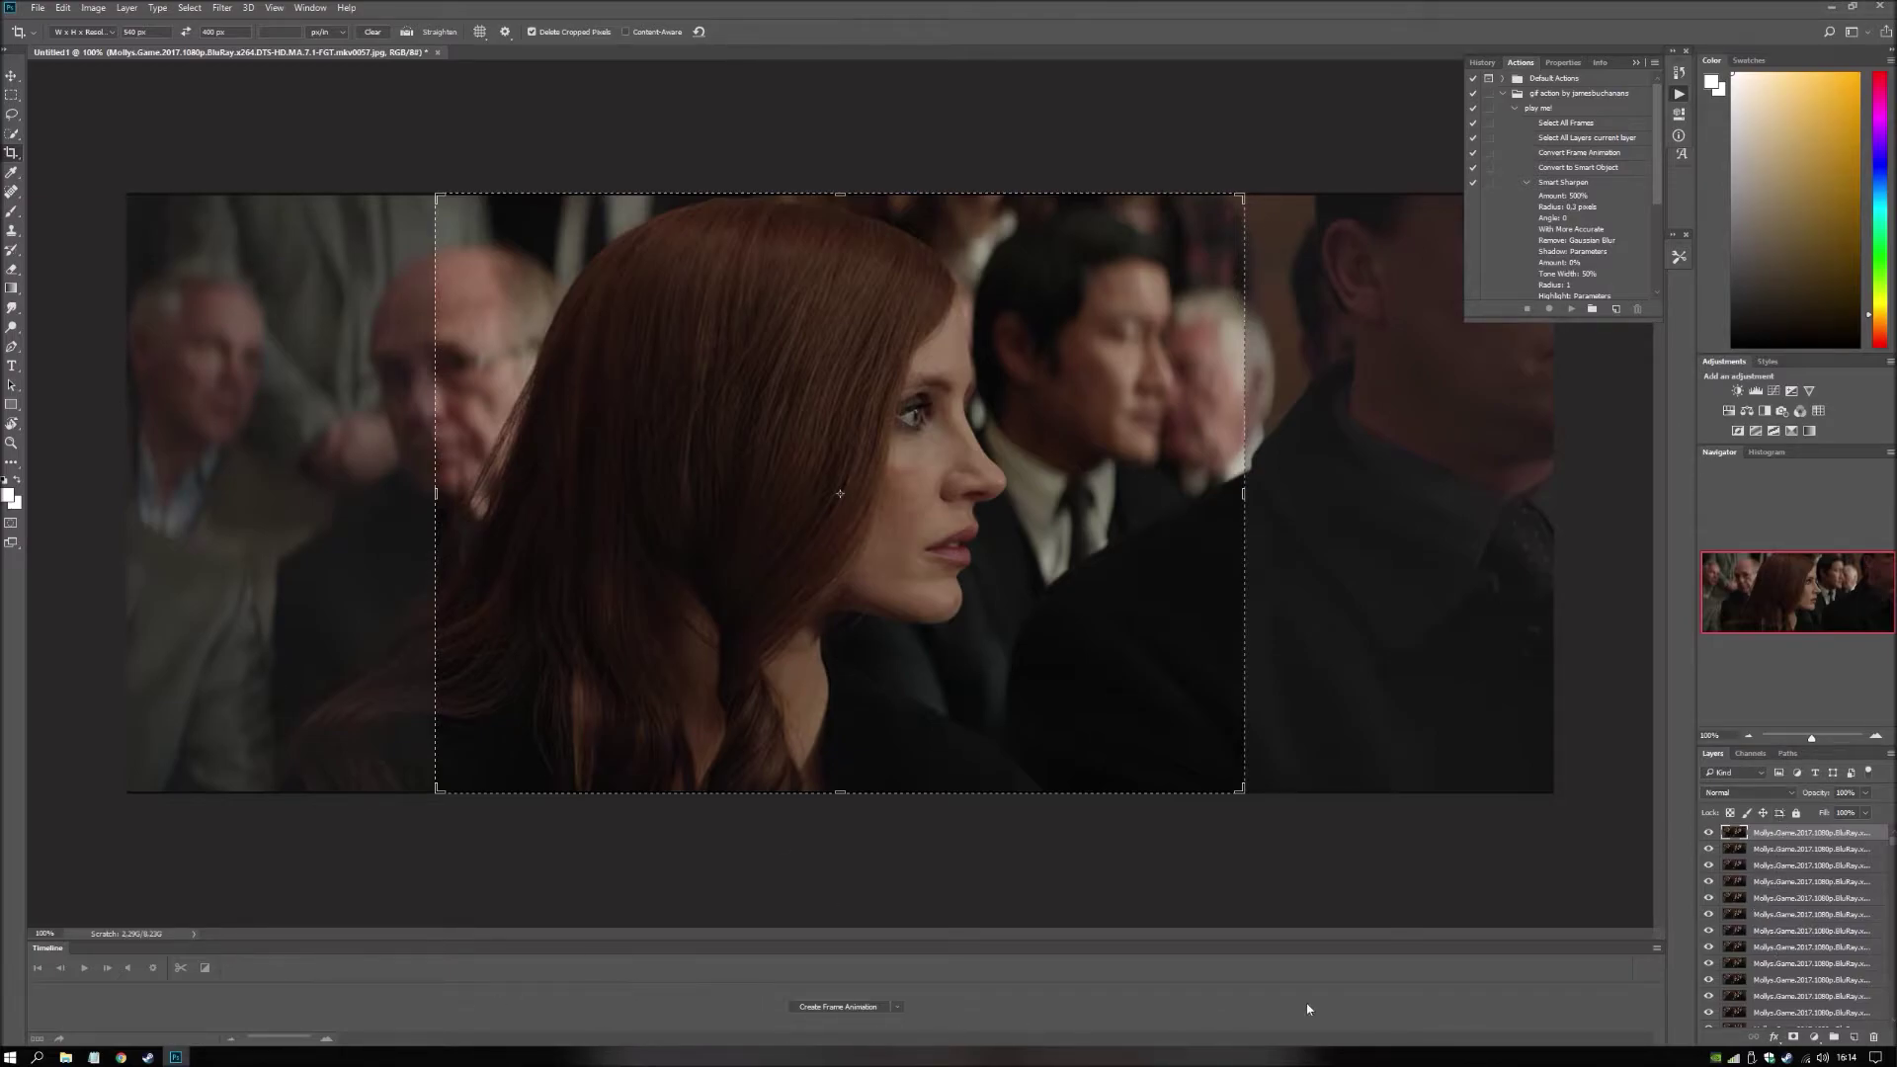
Create a frame animation, use Make Frames From Layers, and play it through once.
{"action": "left_click", "coordinate": [858, 1008]}
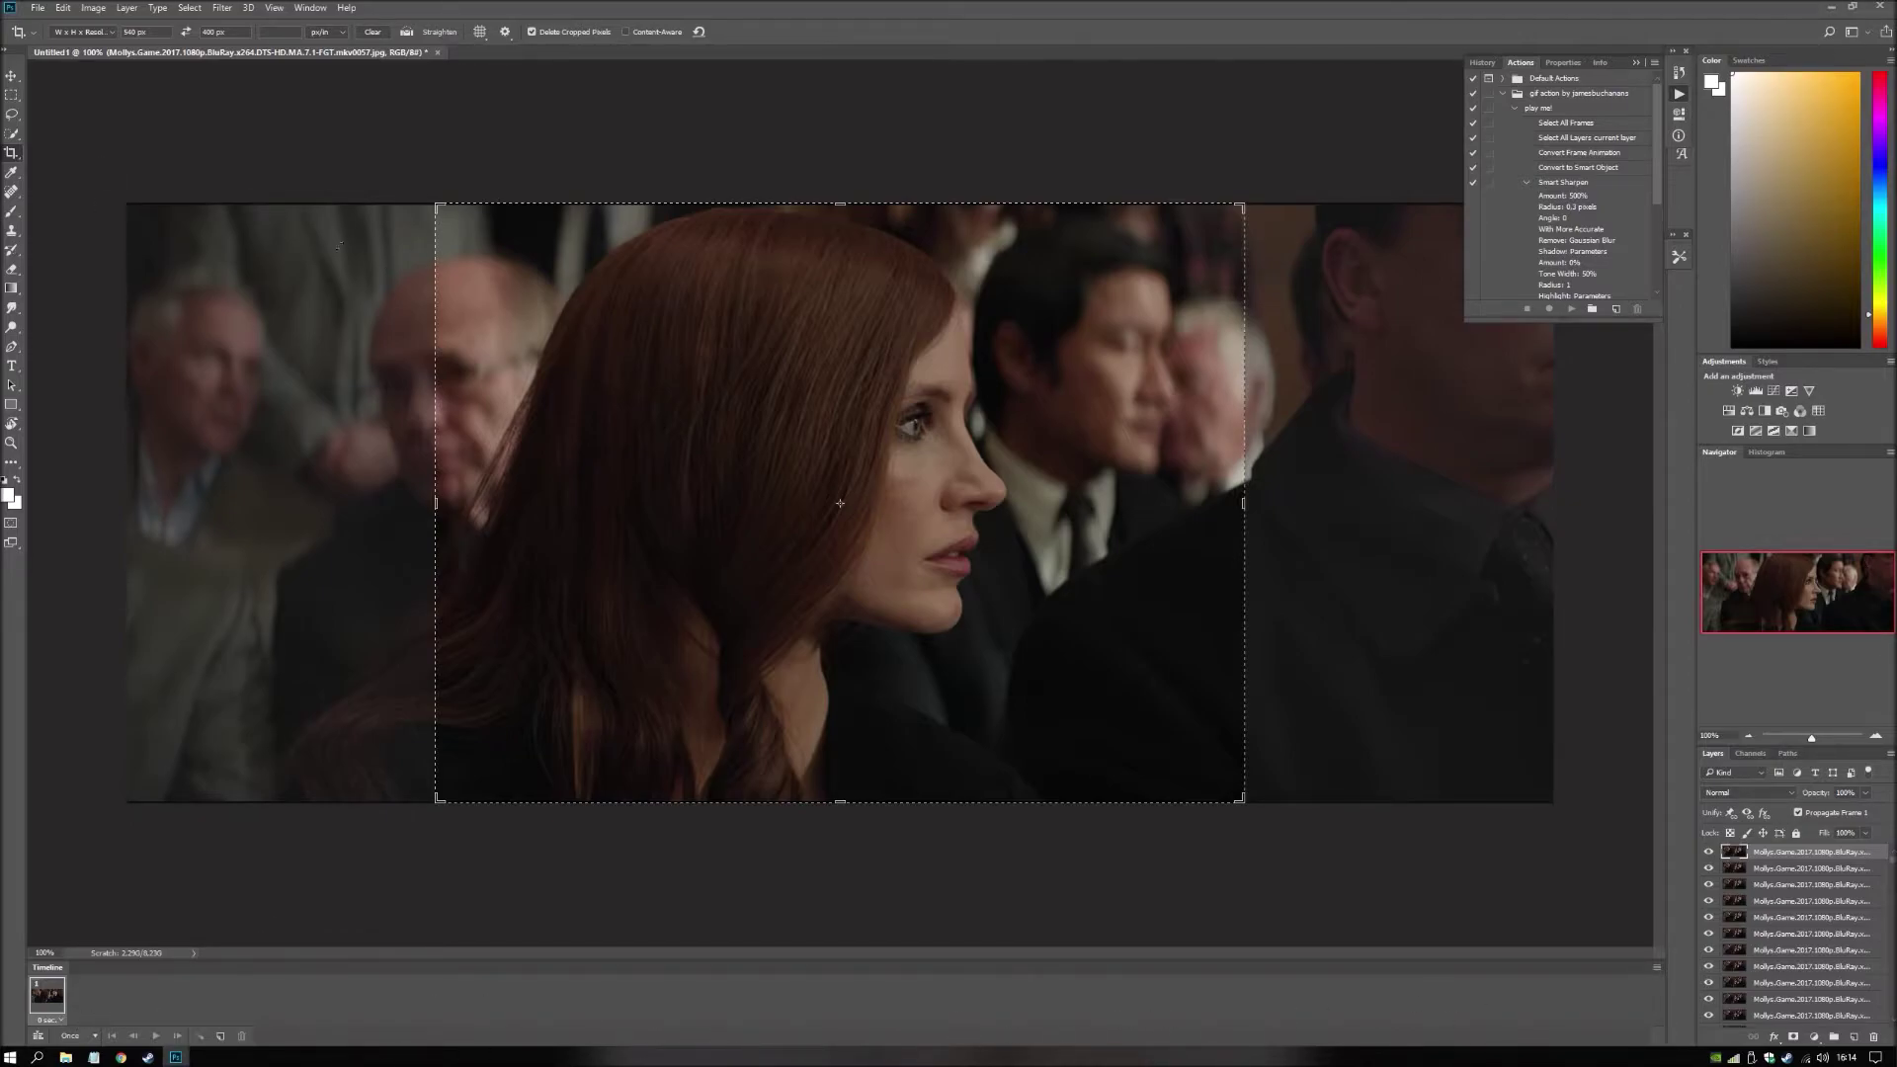
{"action": "left_click", "coordinate": [279, 7]}
{"action": "mouse_move", "coordinate": [306, 8]}
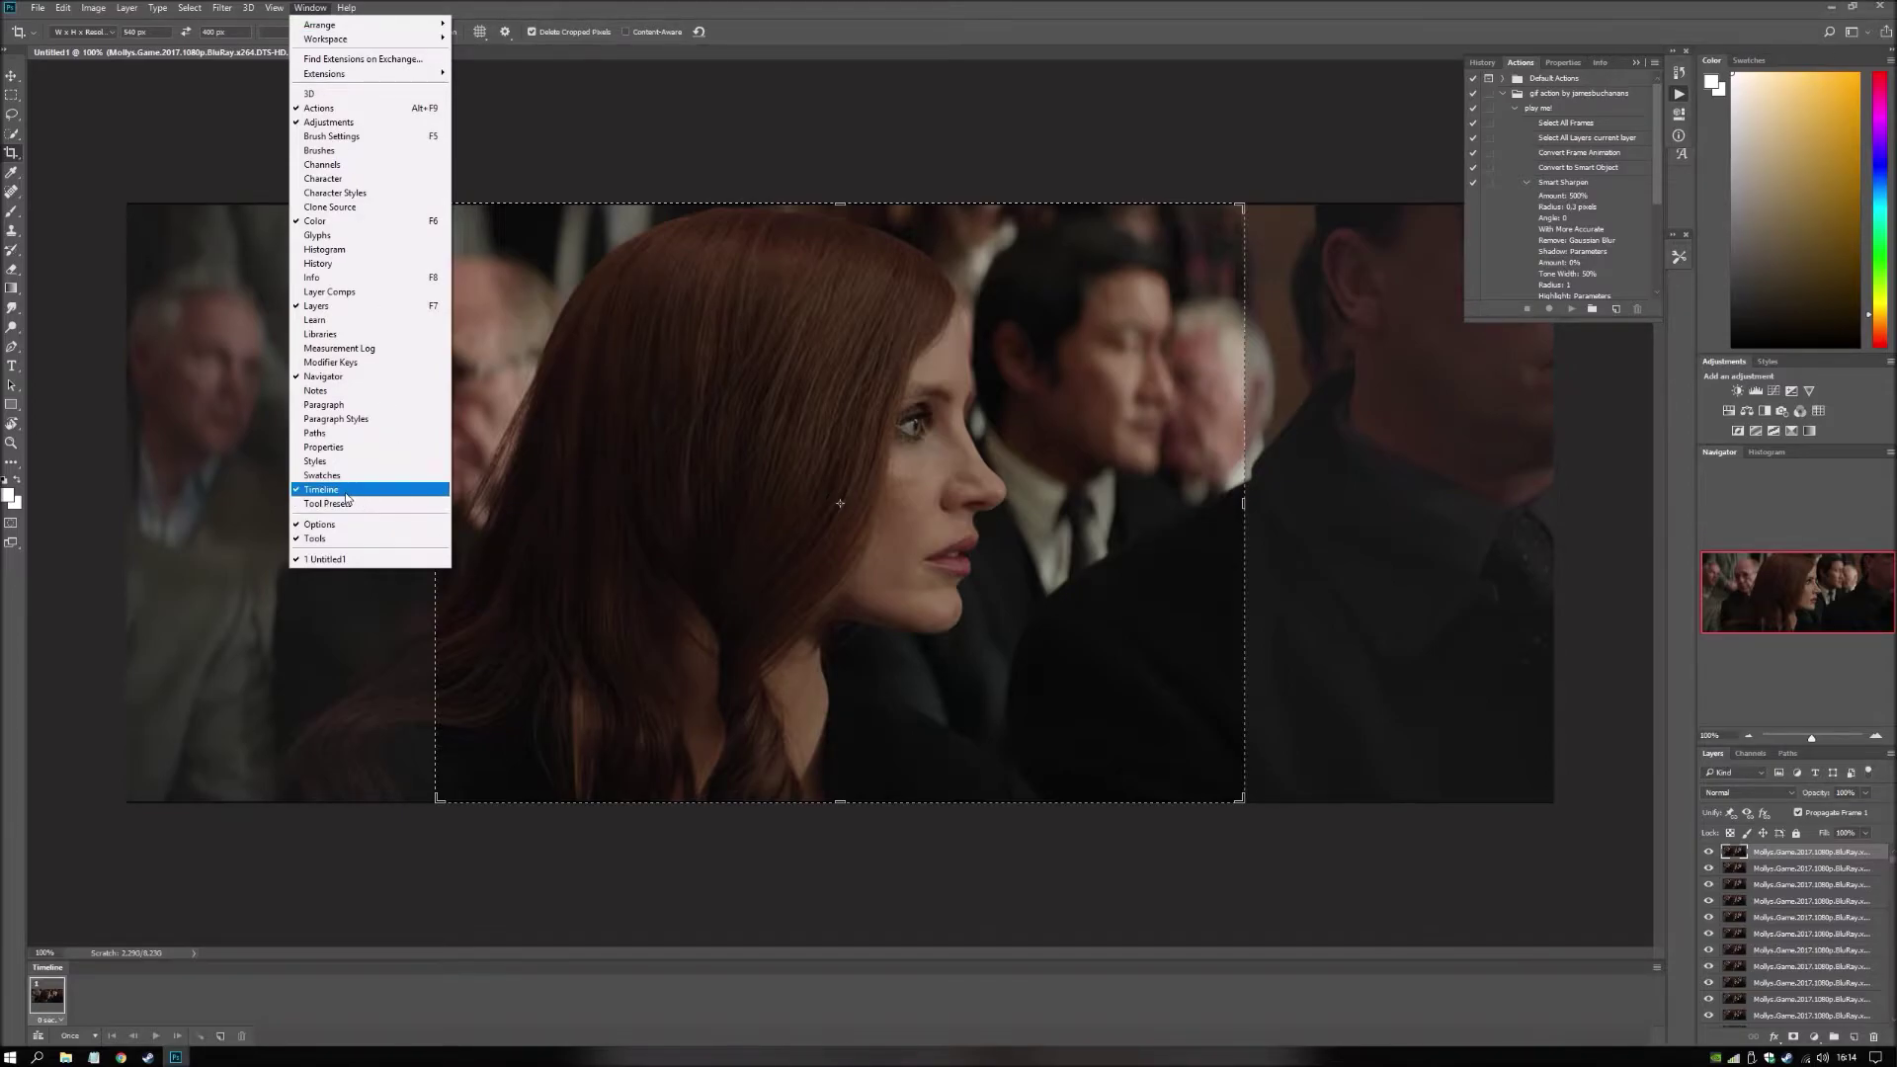
{"action": "left_click", "coordinate": [466, 234]}
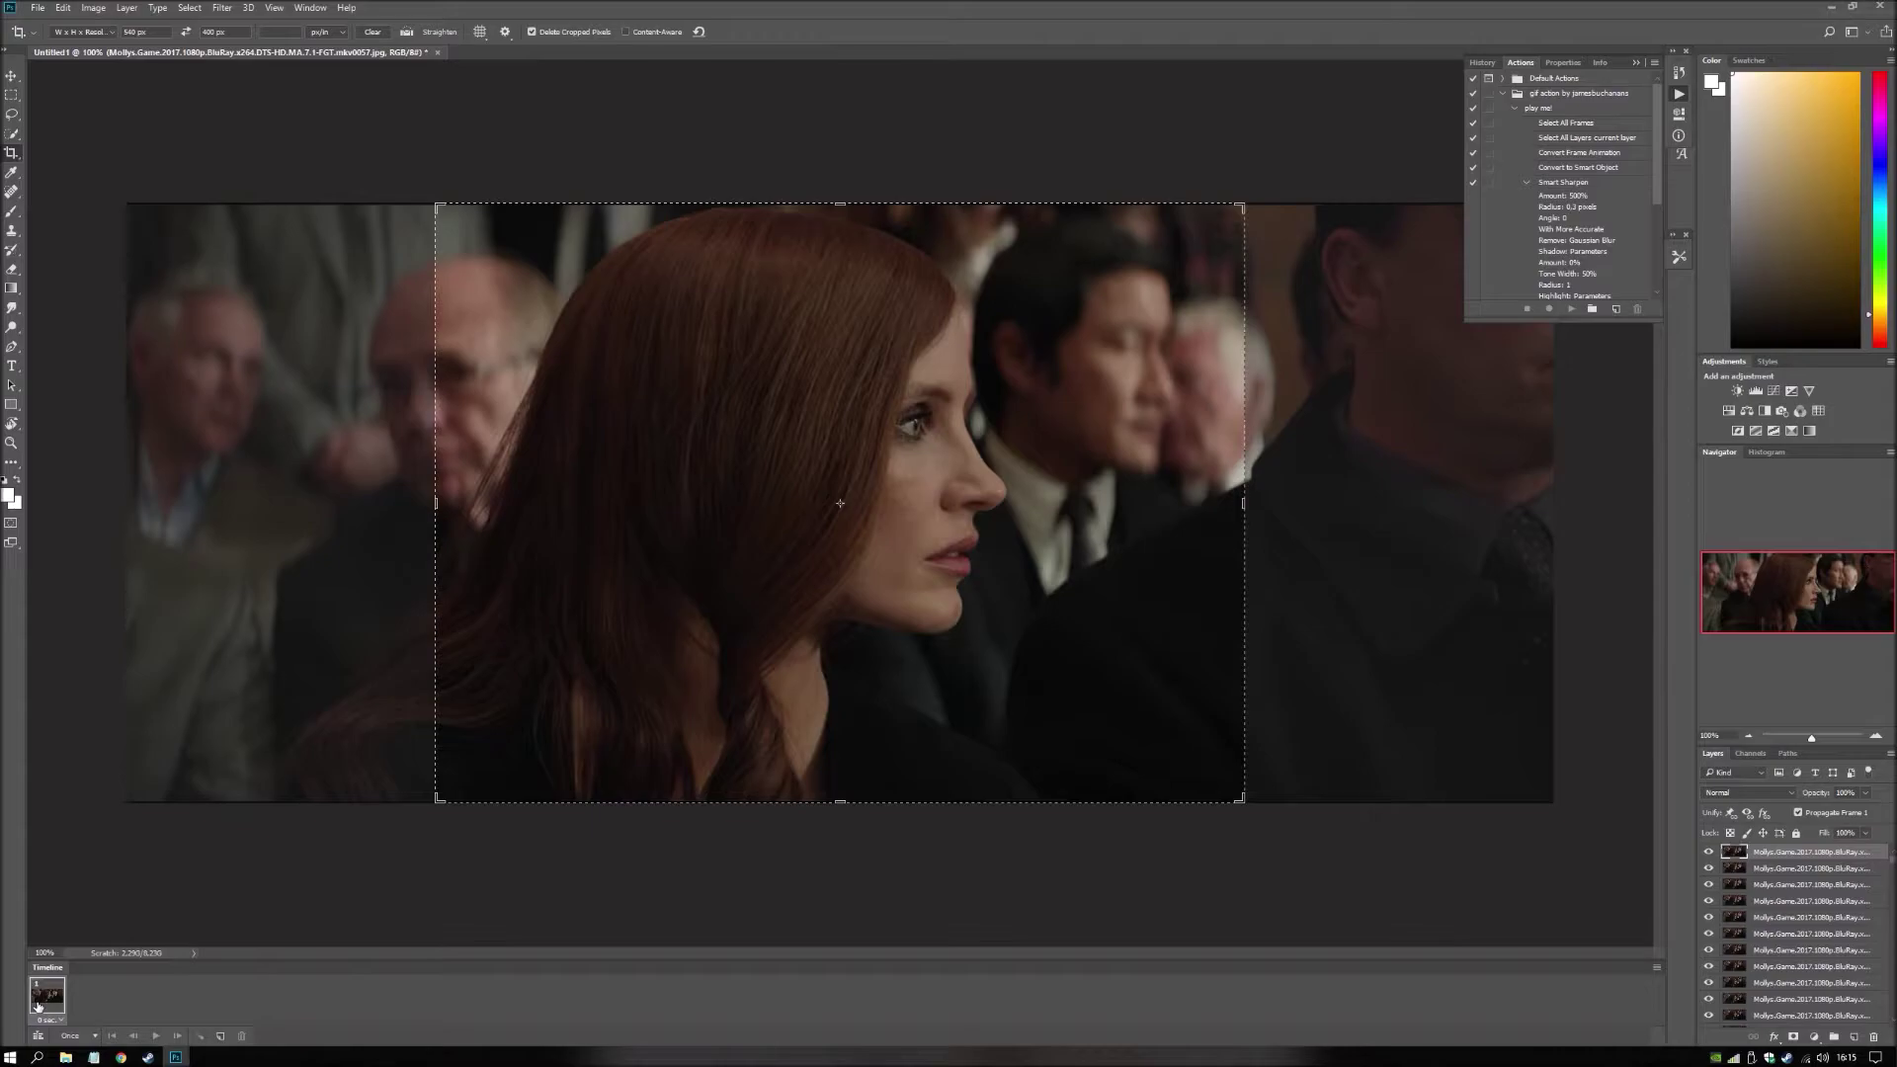
{"action": "left_click", "coordinate": [1657, 967]}
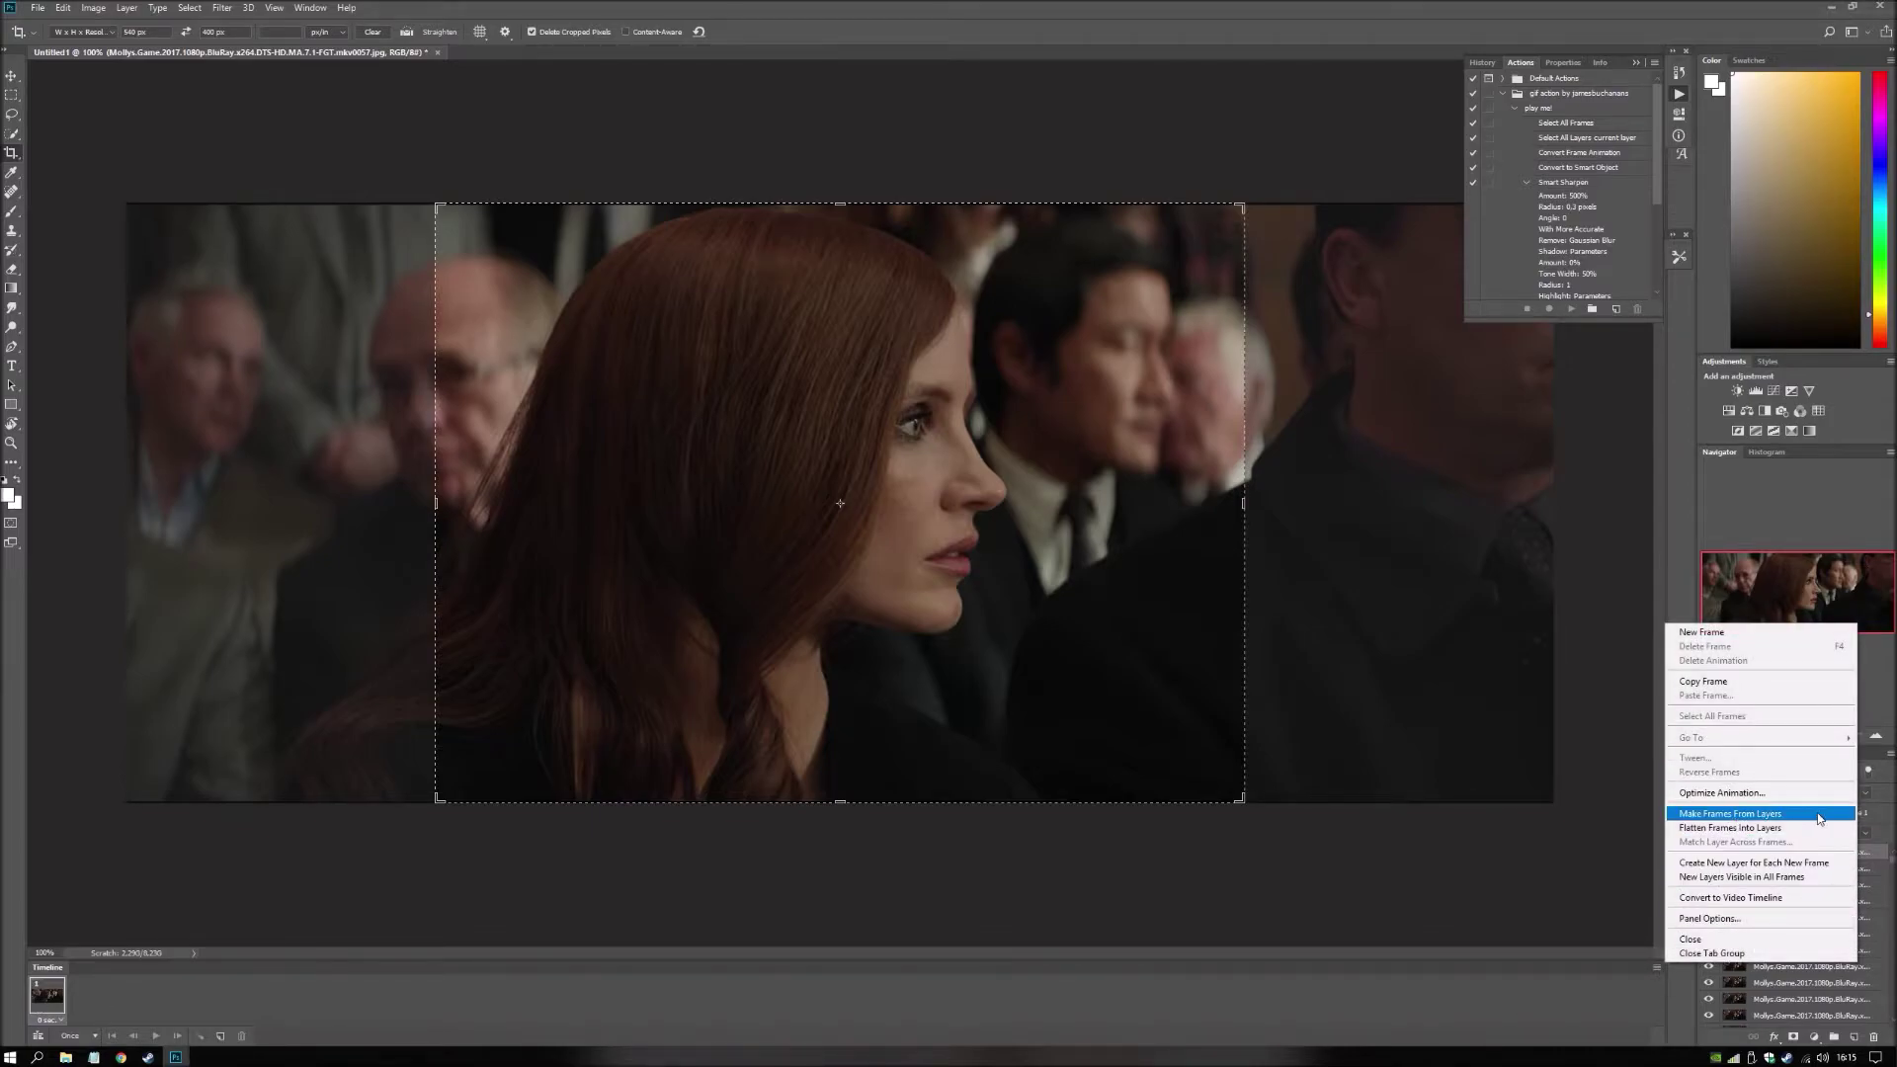
{"action": "left_click", "coordinate": [1820, 816]}
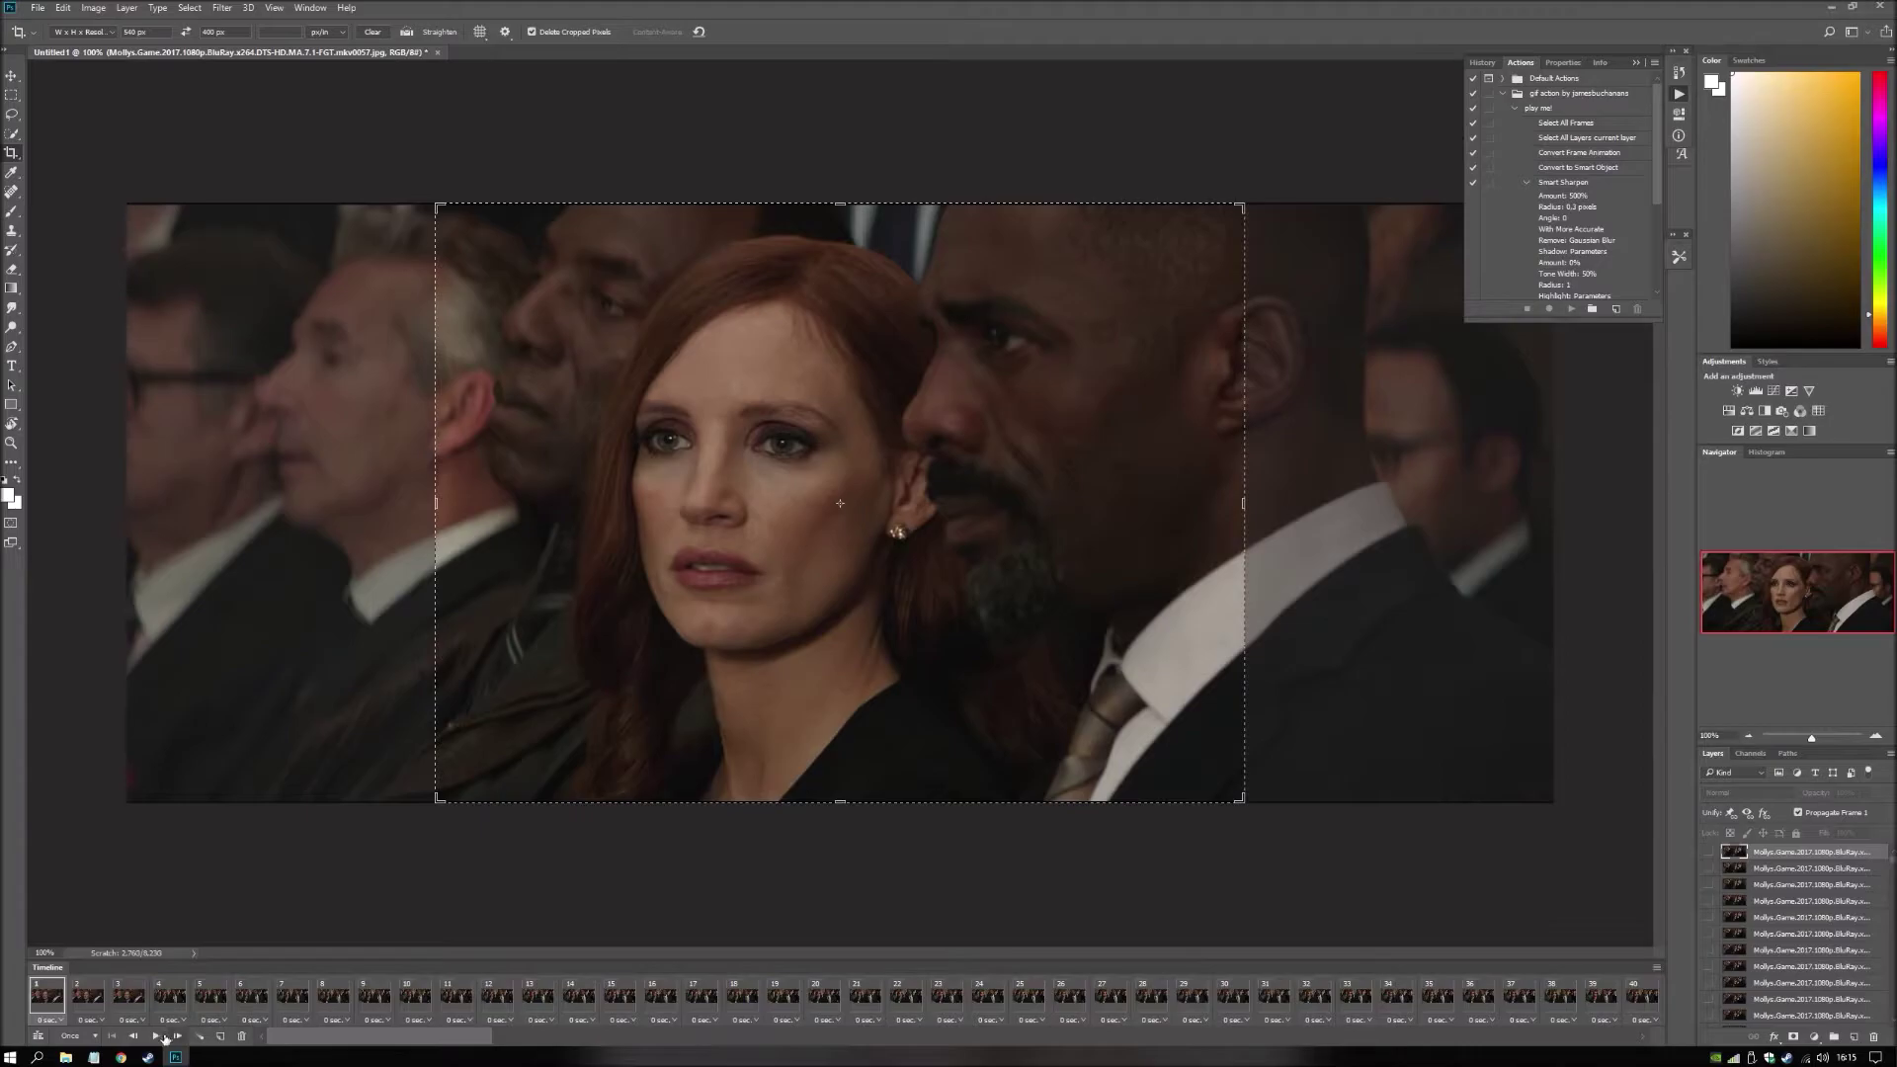
{"action": "left_click", "coordinate": [155, 1035]}
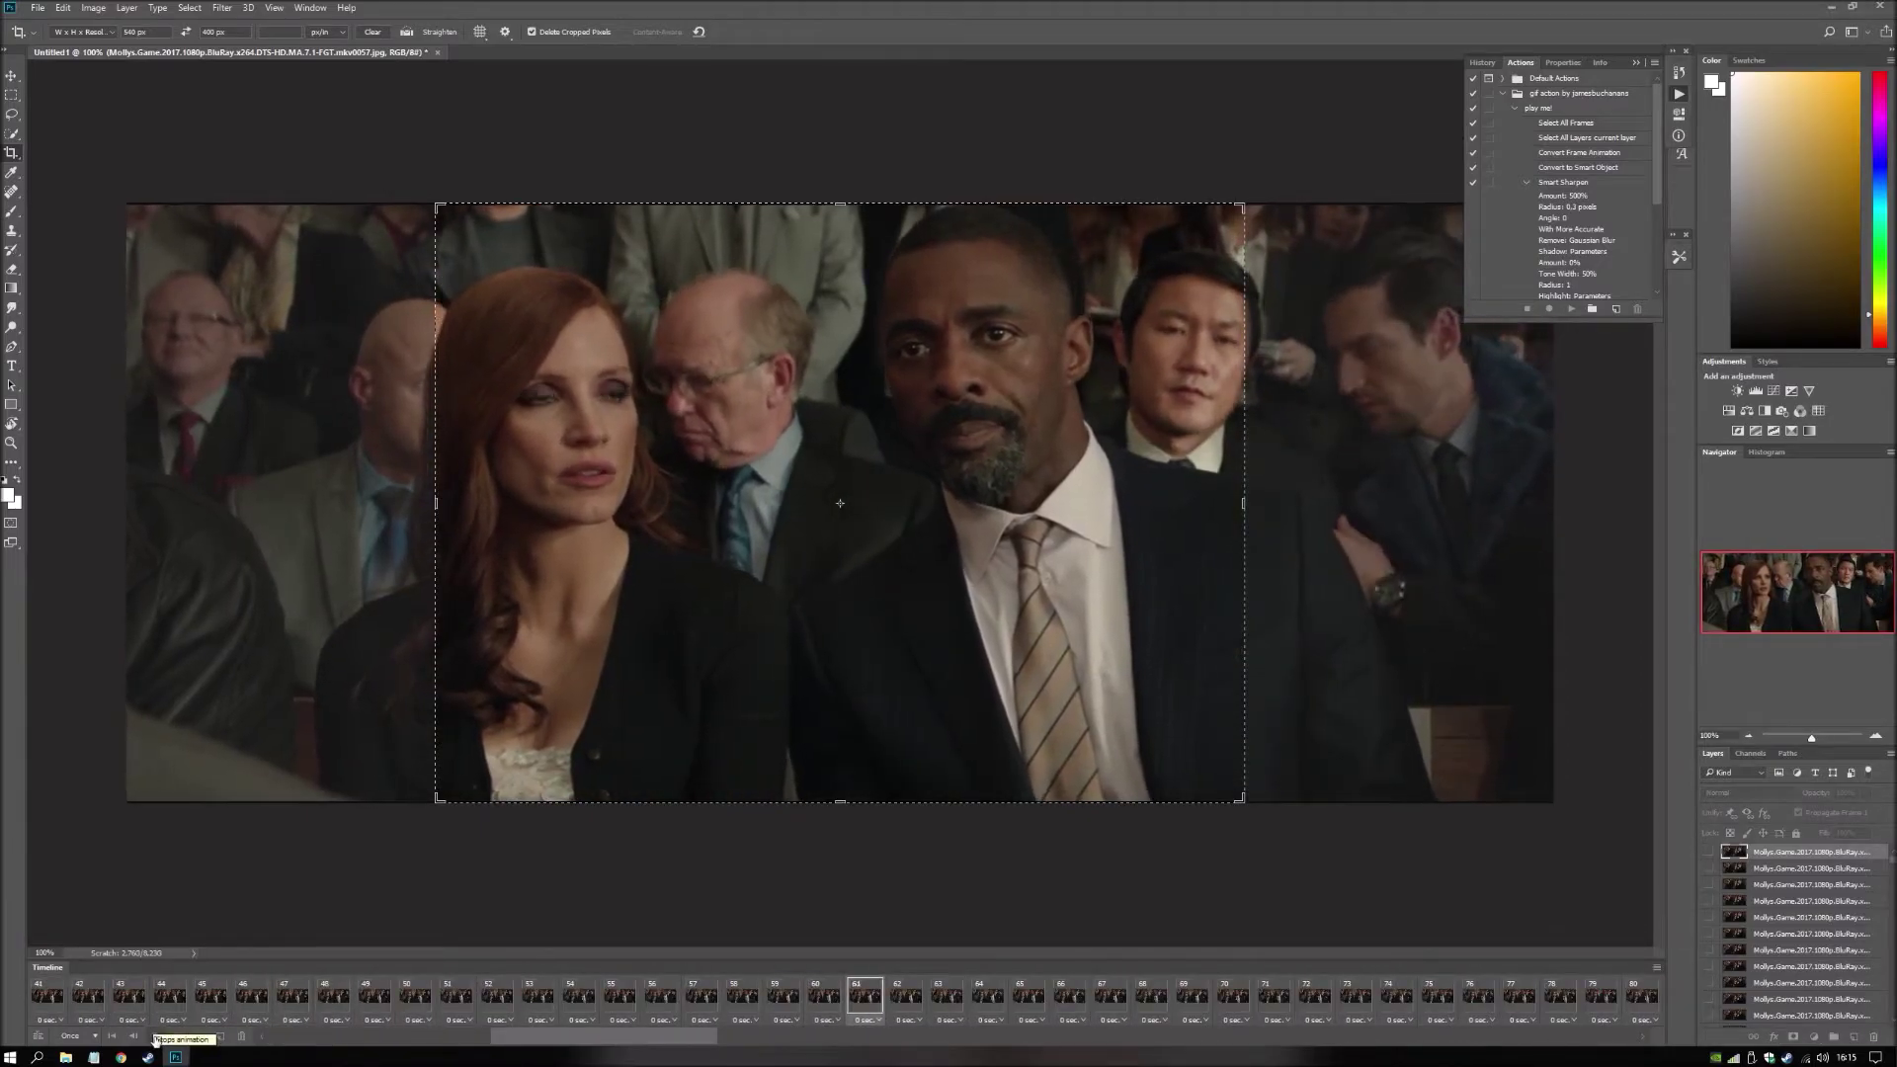
{"action": "left_click", "coordinate": [155, 1037]}
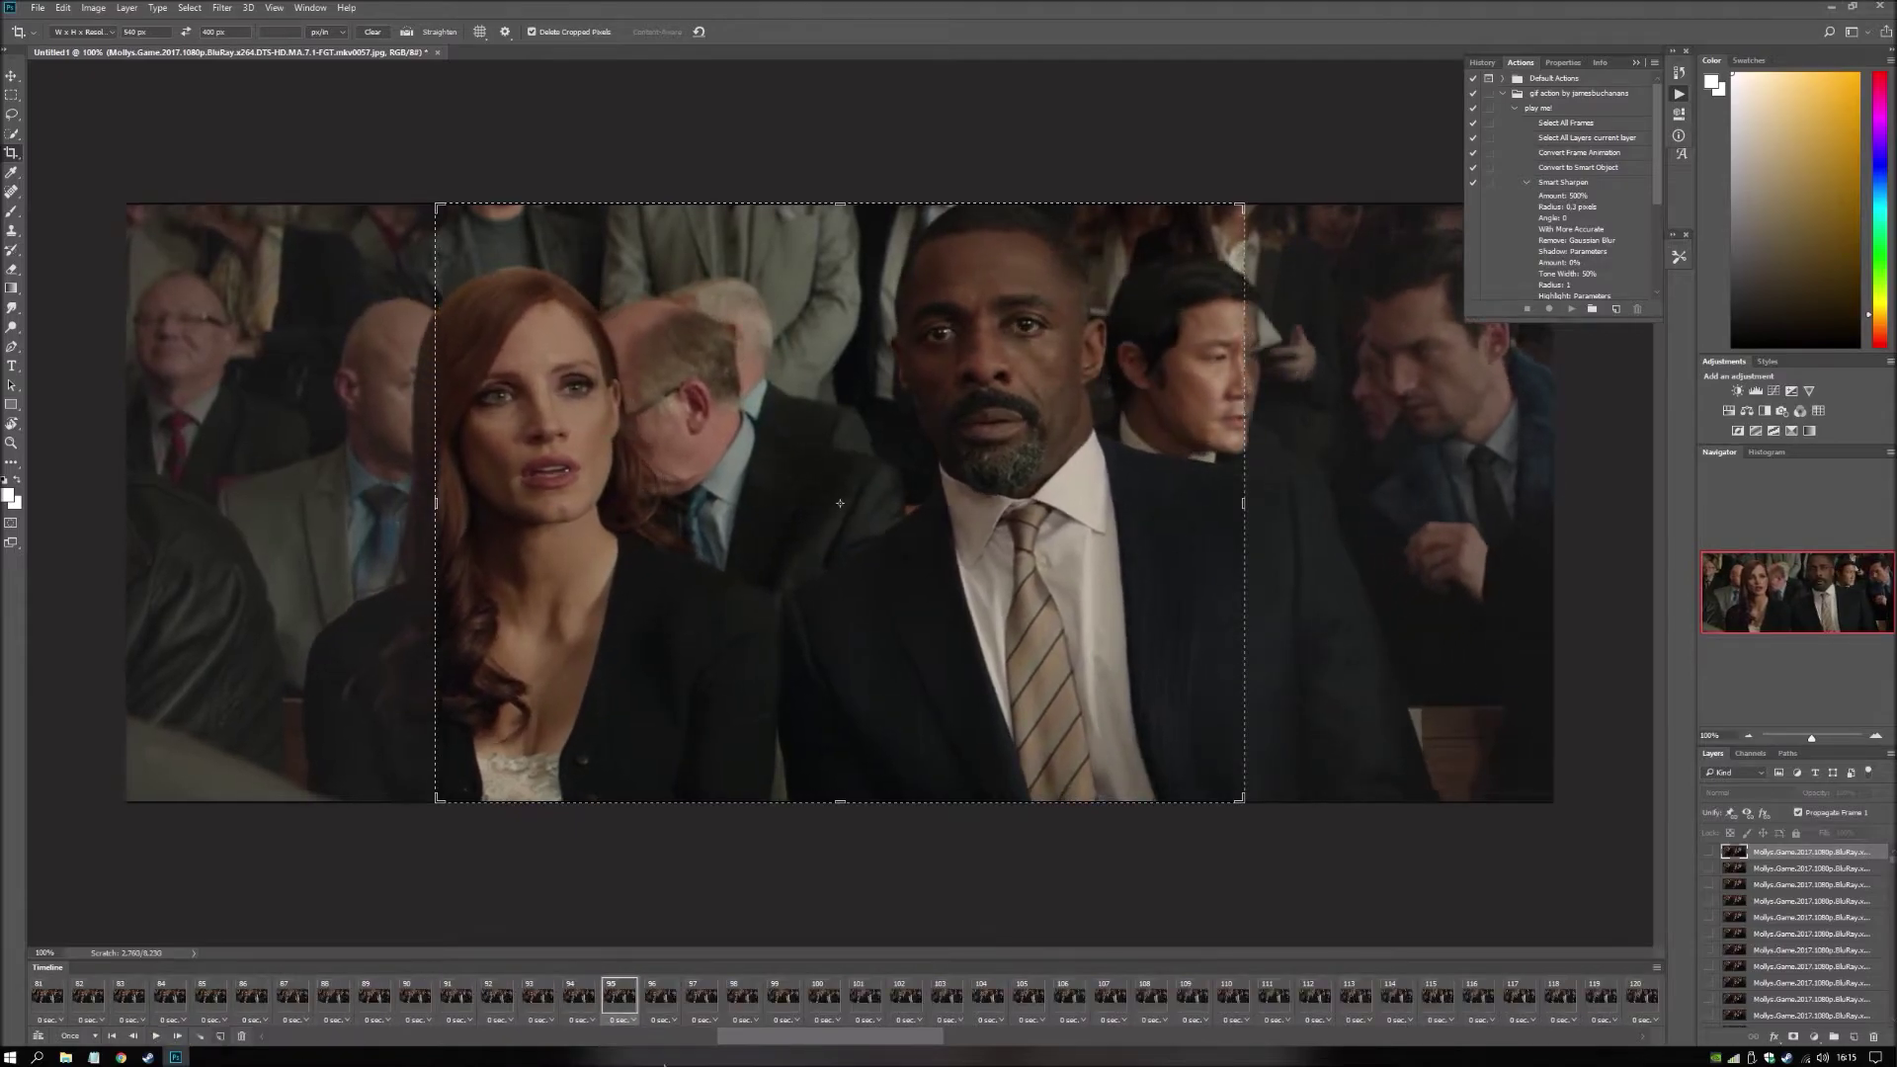
Reverse the frame order and play the animation from the first frame.
{"action": "left_click", "coordinate": [1657, 967]}
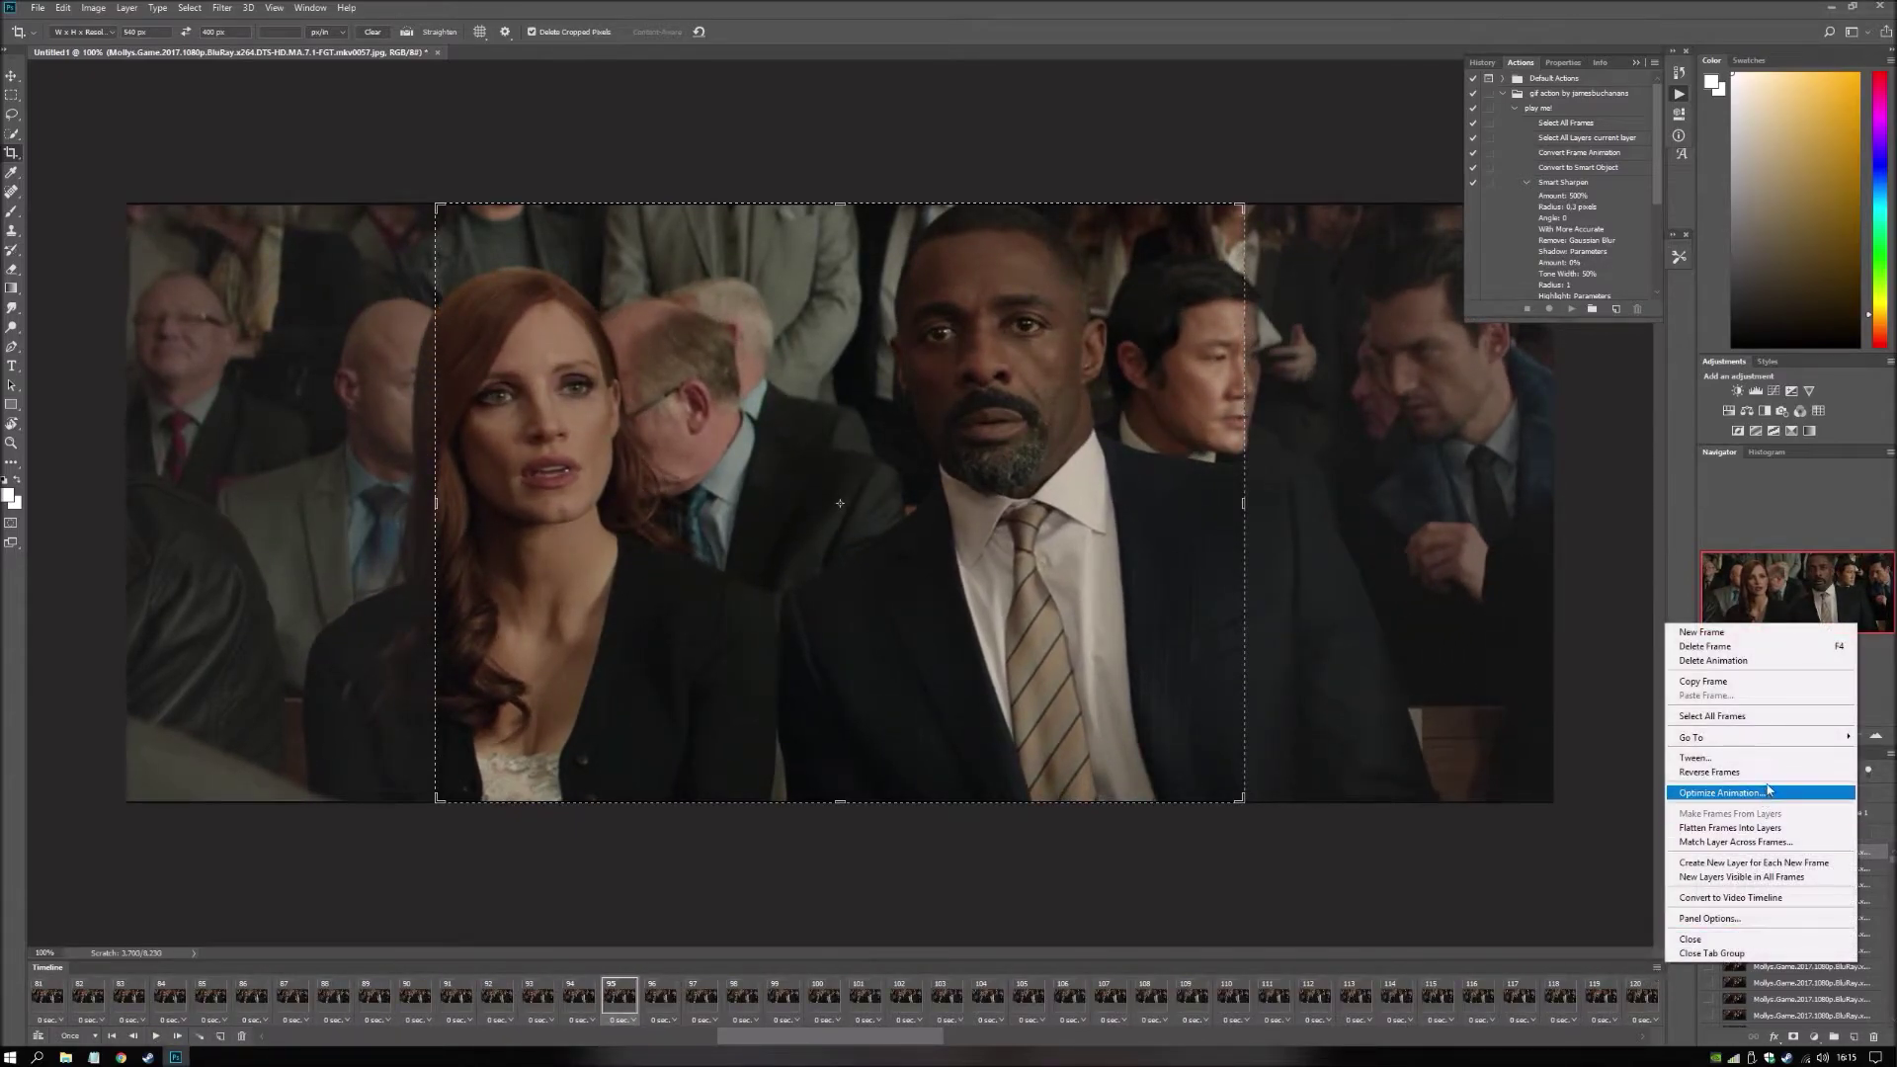
{"action": "left_click", "coordinate": [1710, 772]}
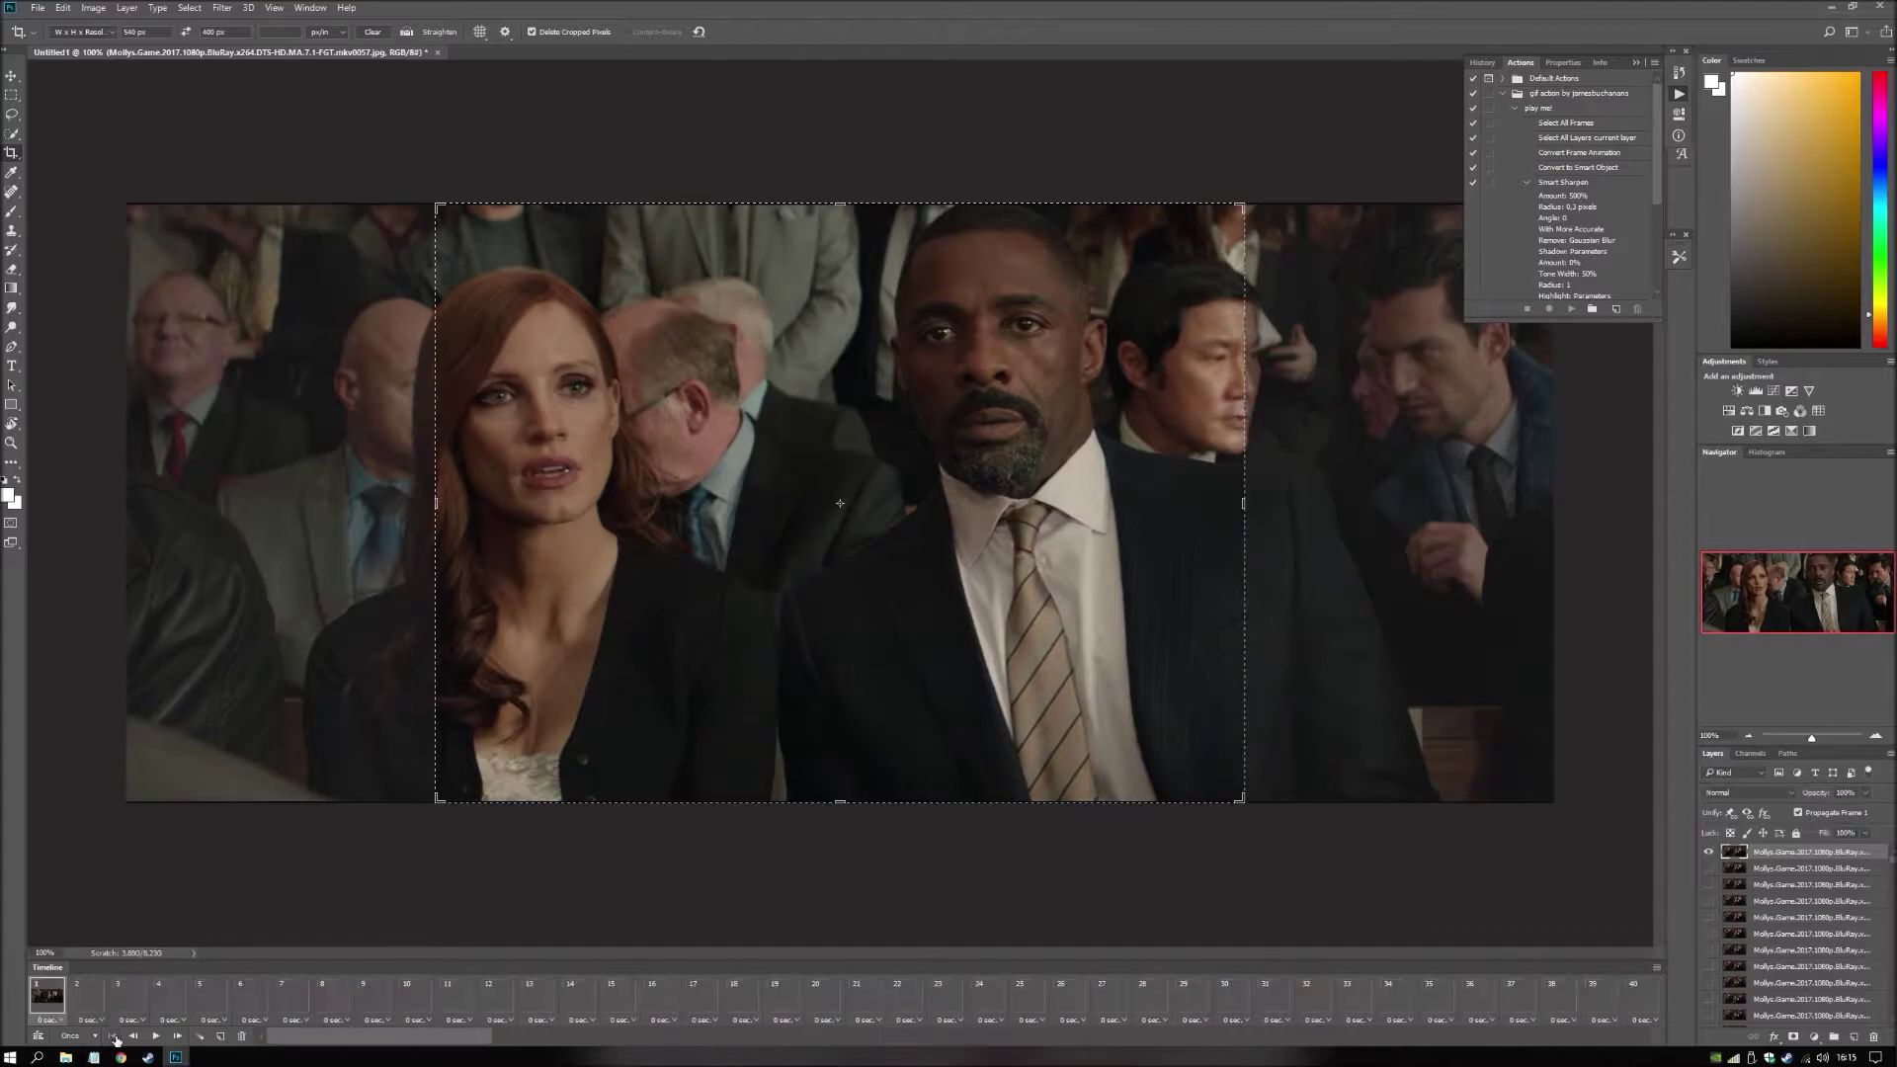
{"action": "left_click", "coordinate": [112, 1037]}
{"action": "left_click", "coordinate": [157, 1037]}
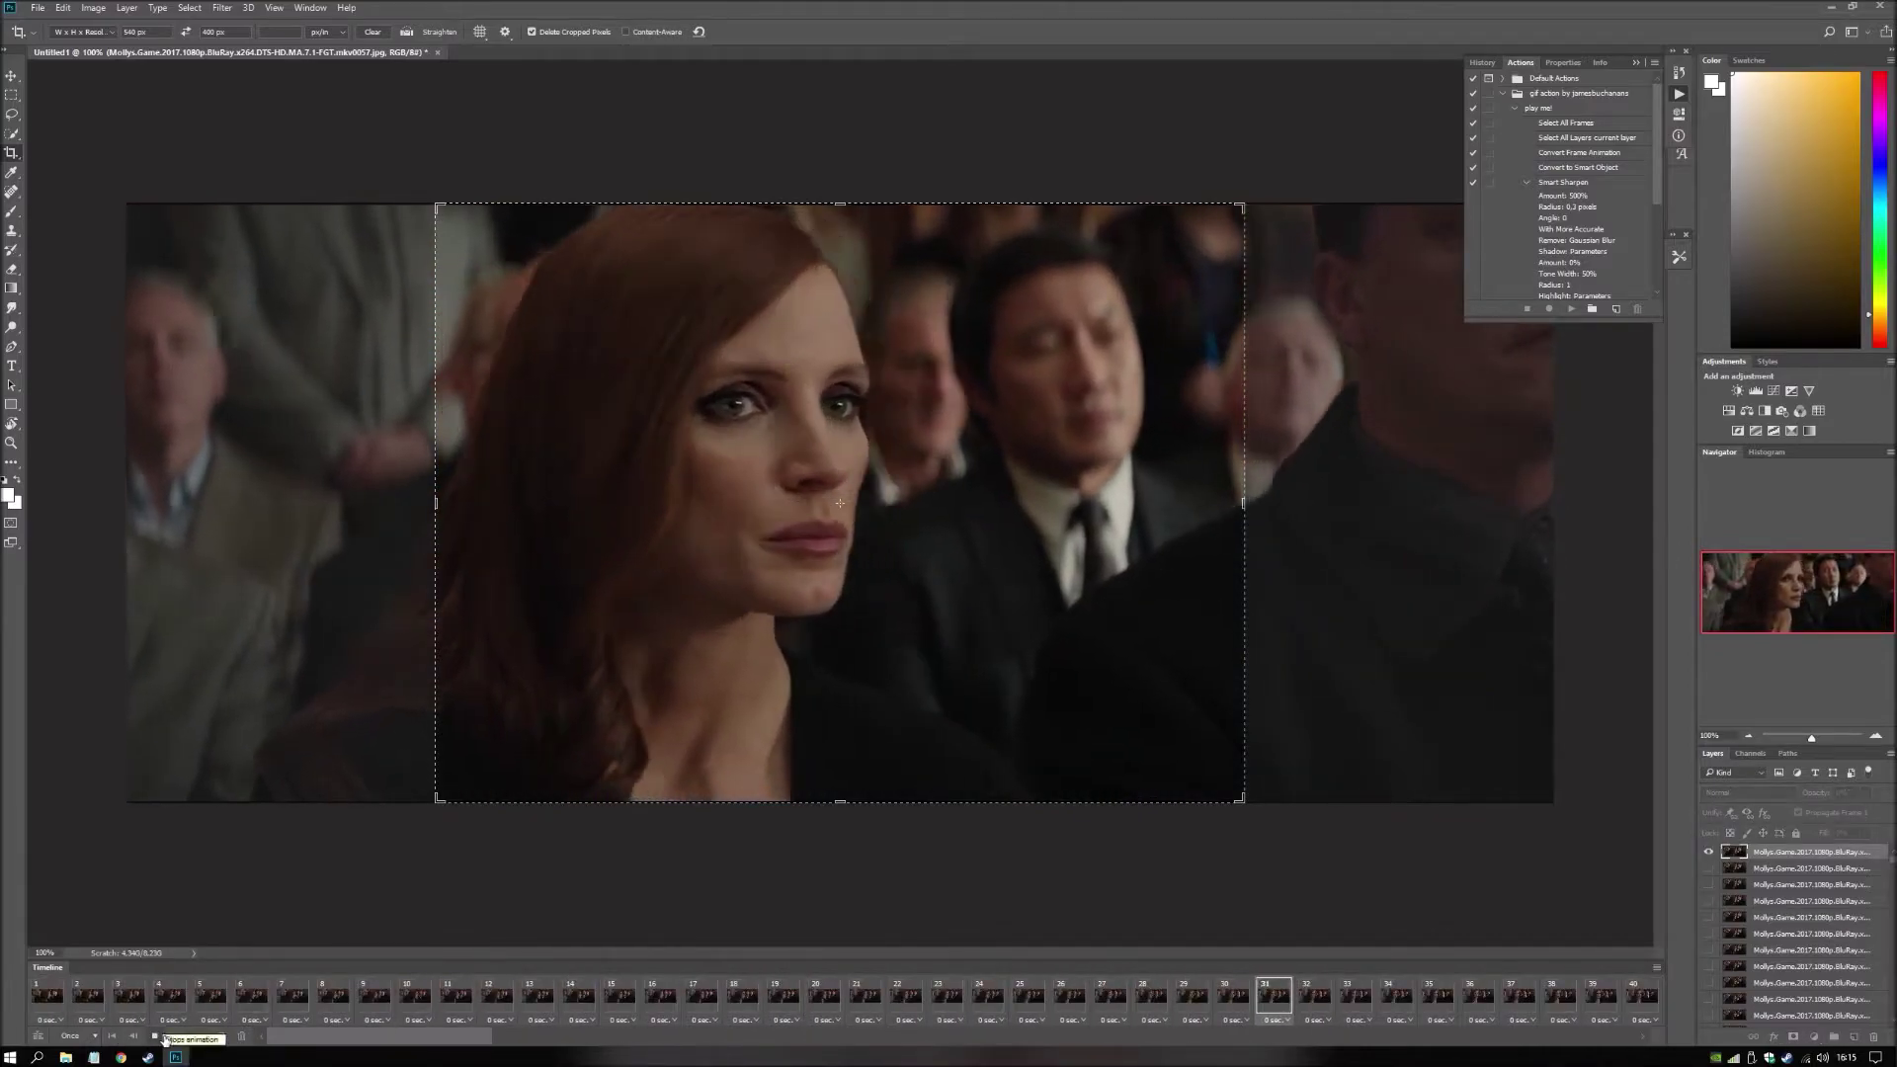
Reverse the frames back to their original order and set looping to Forever.
{"action": "left_click", "coordinate": [1657, 968]}
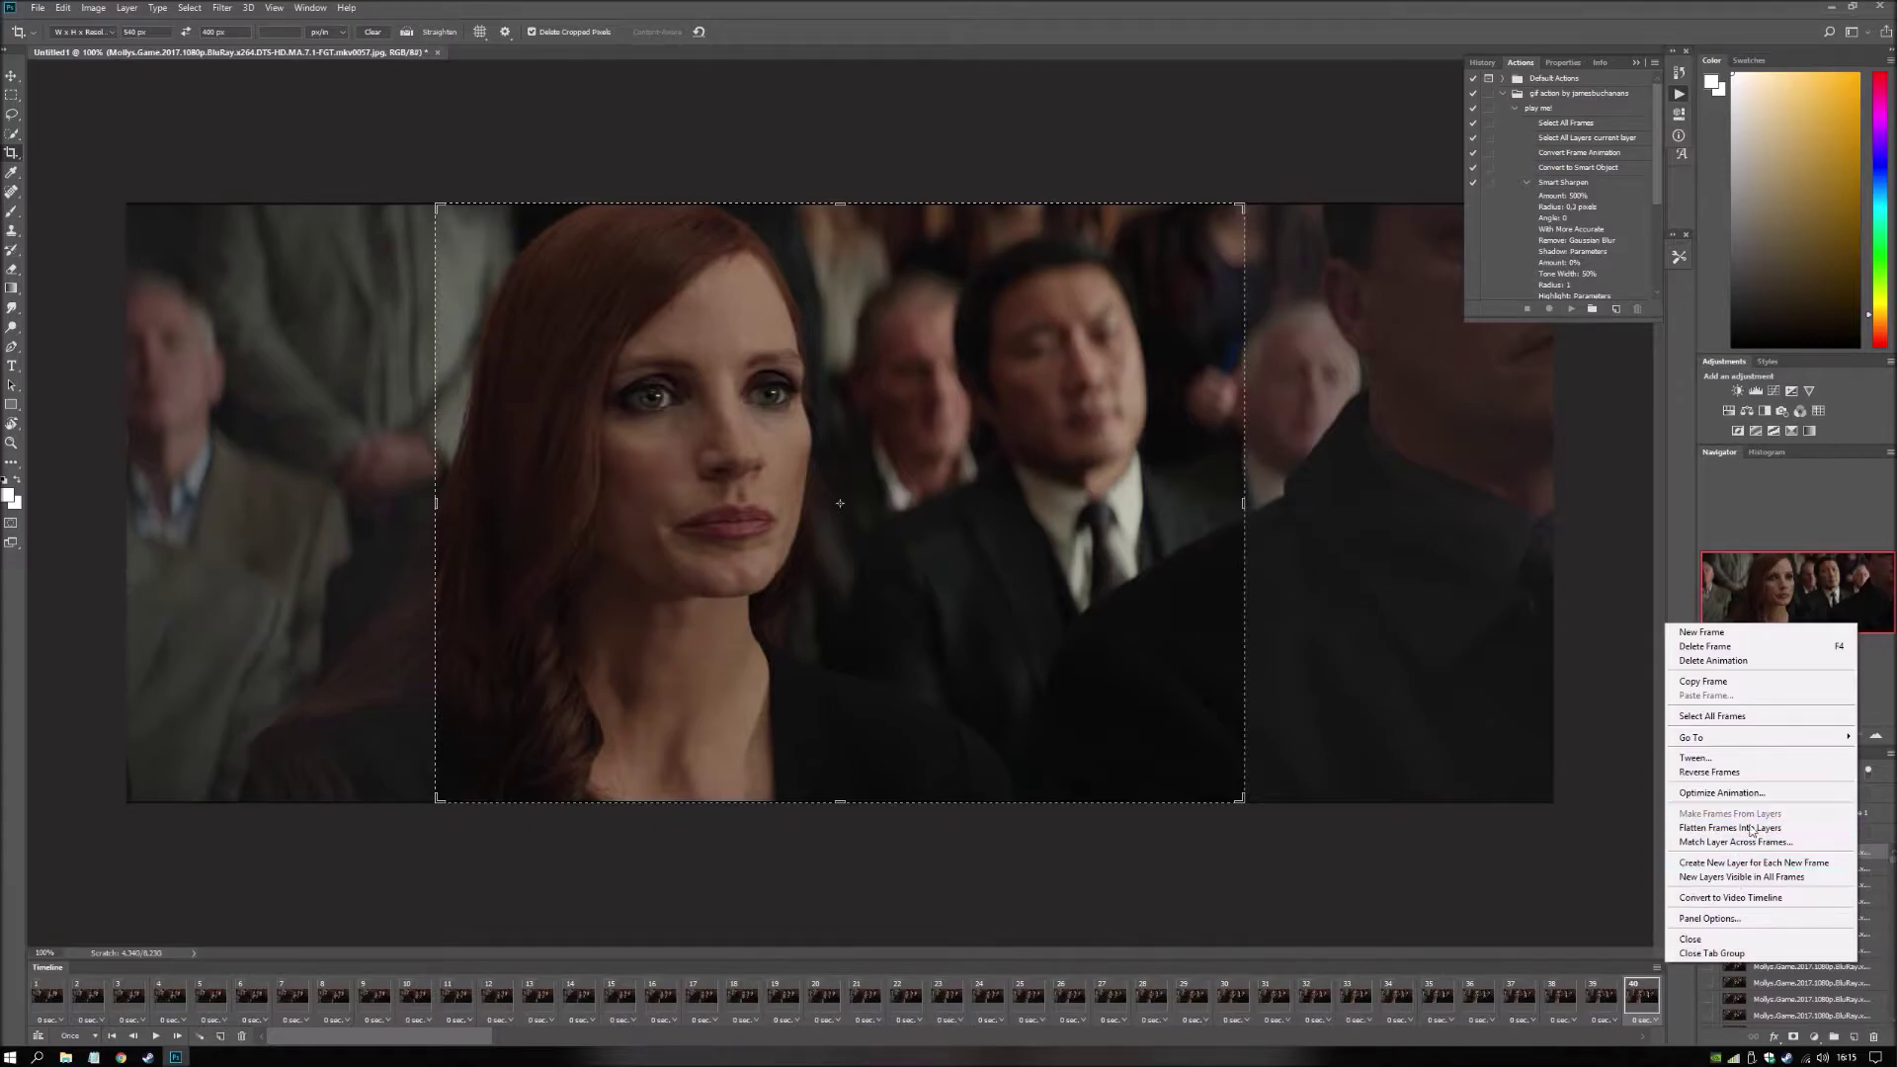
{"action": "left_click", "coordinate": [1768, 775]}
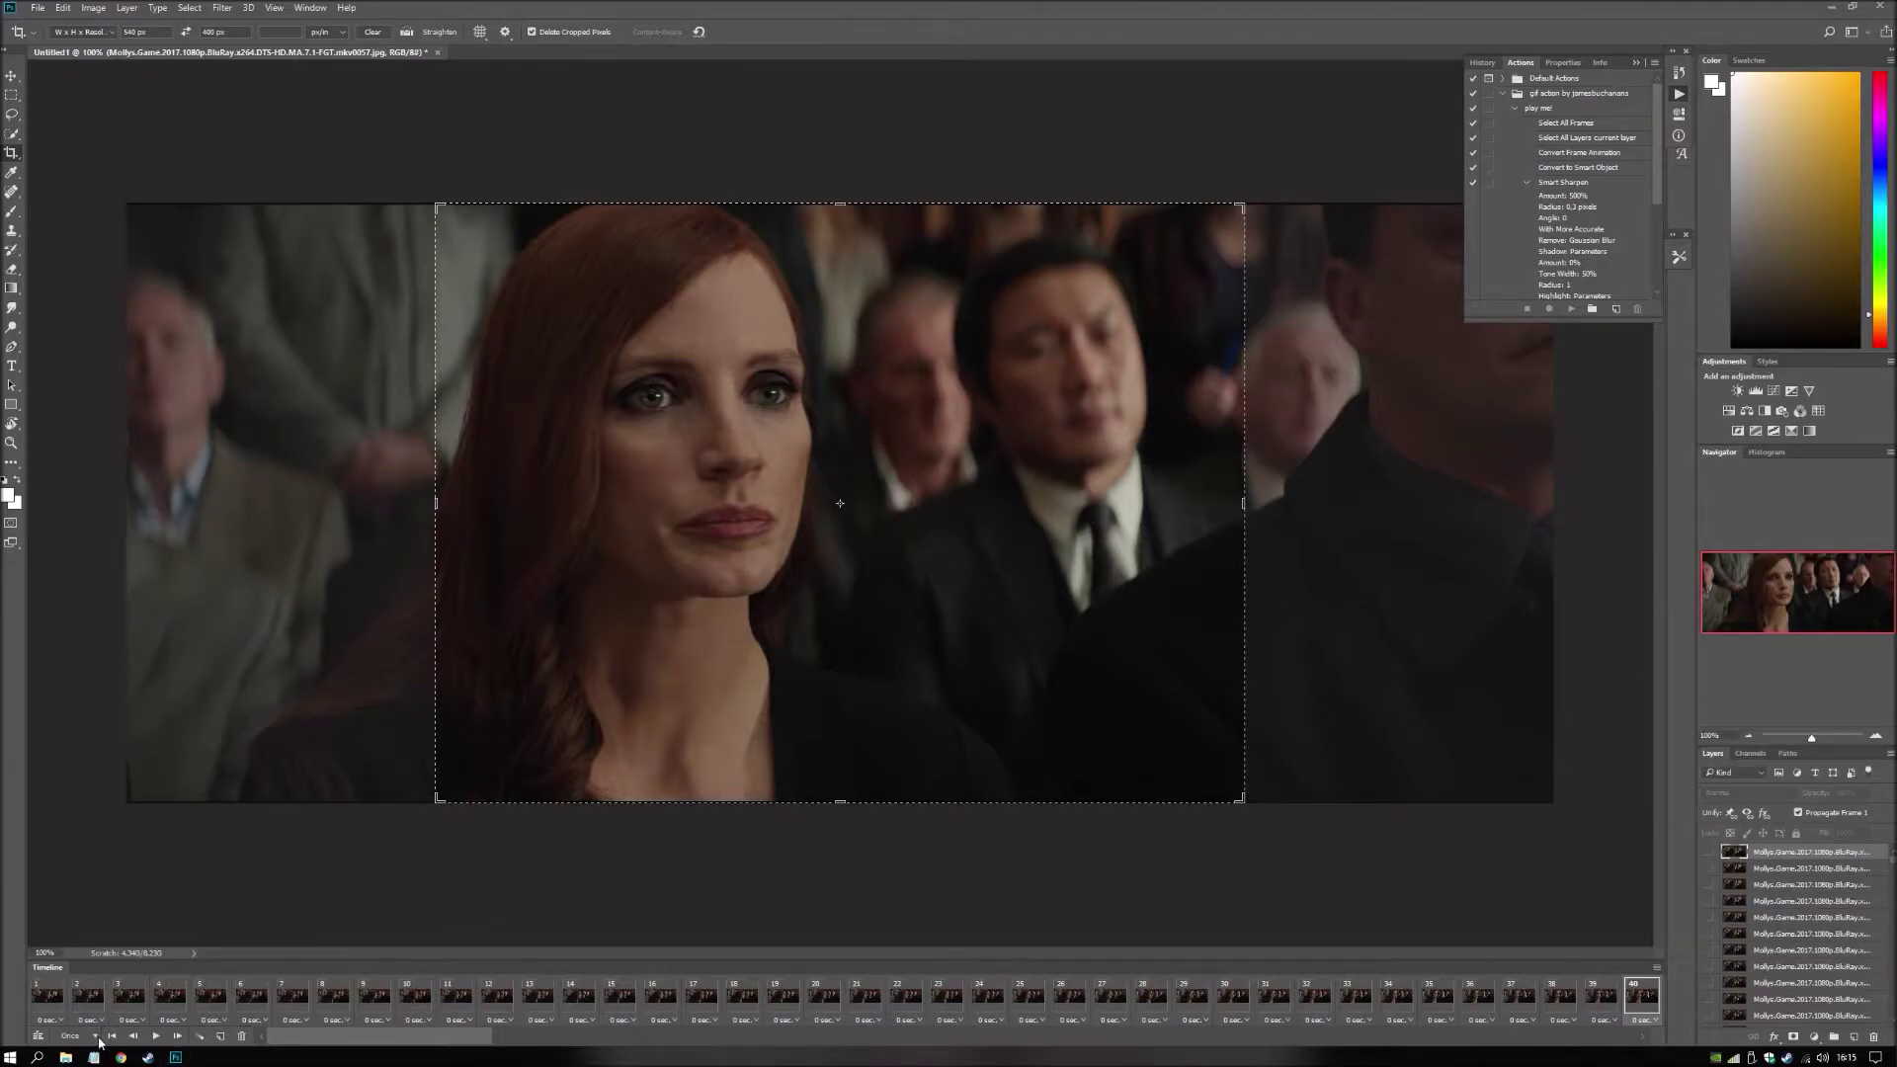
{"action": "left_click", "coordinate": [85, 1040]}
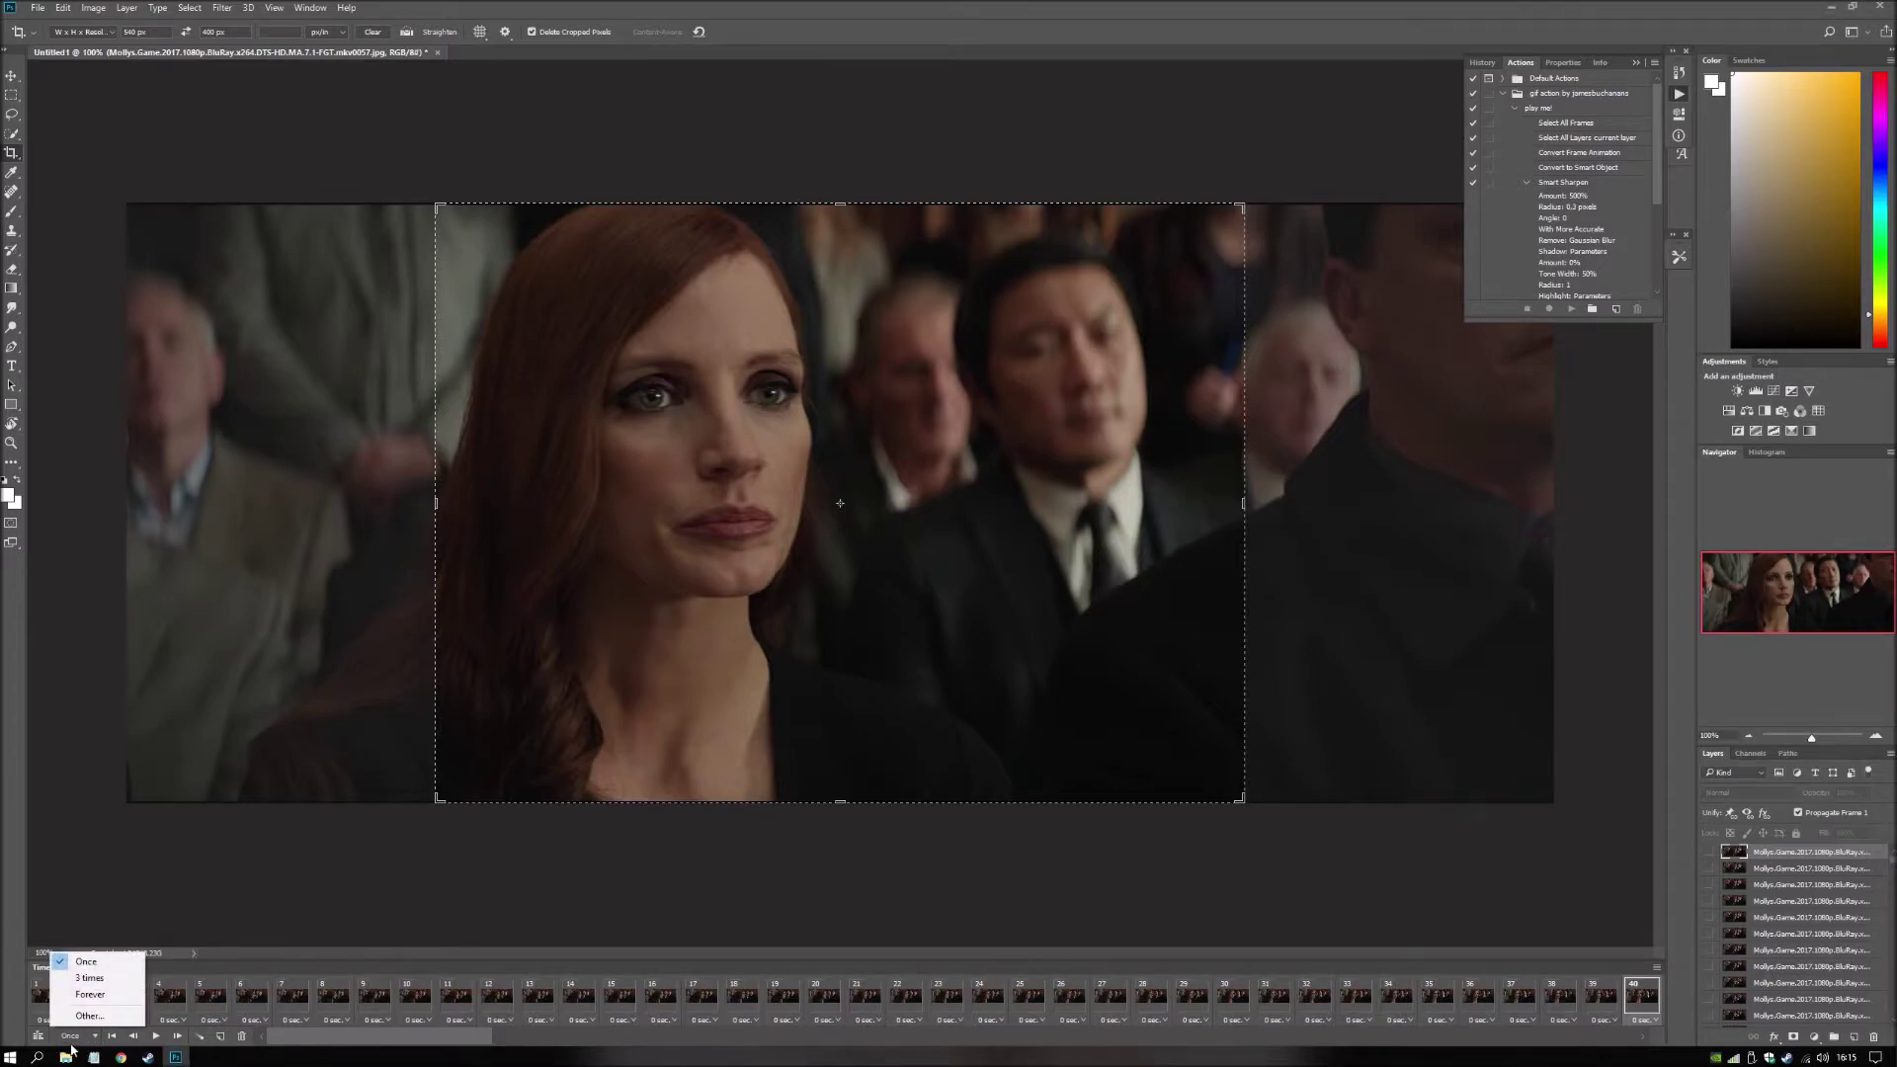
{"action": "left_click", "coordinate": [90, 994]}
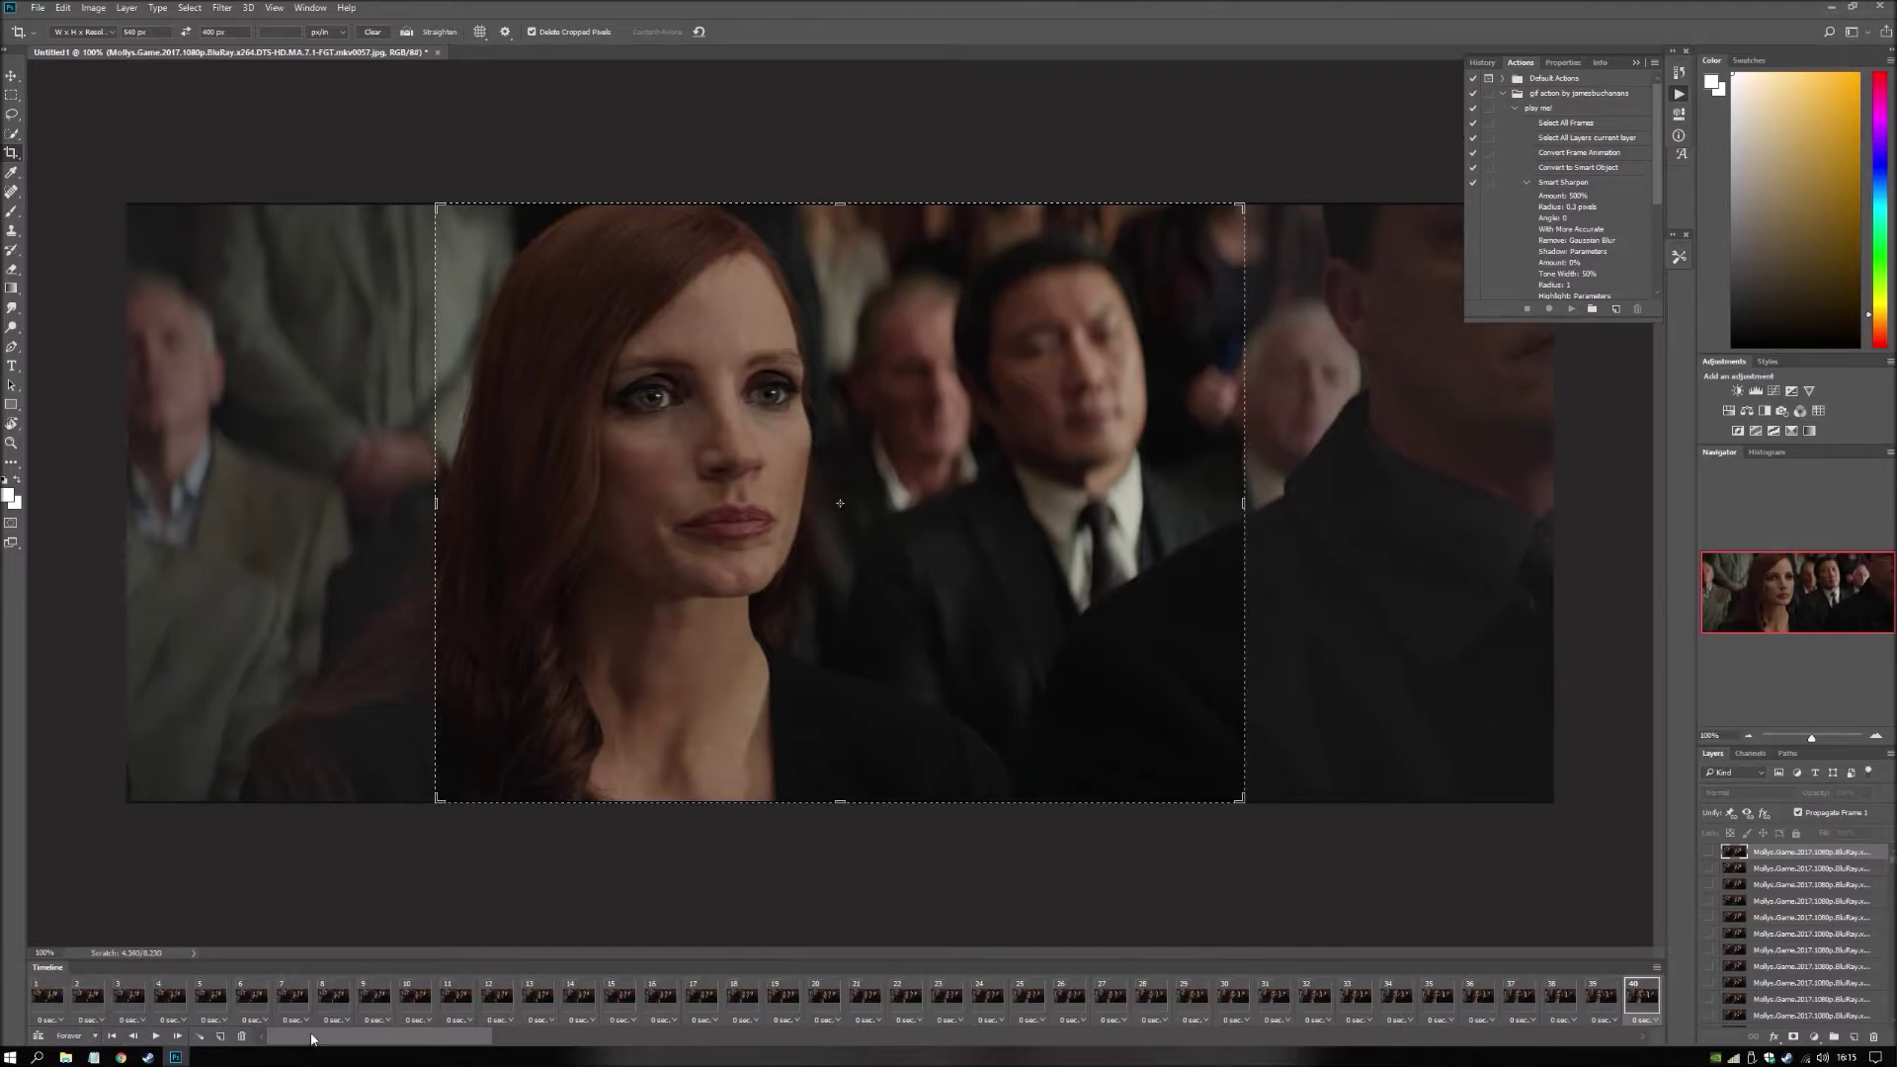
Select the first animation frame.
{"action": "left_click", "coordinate": [57, 1004]}
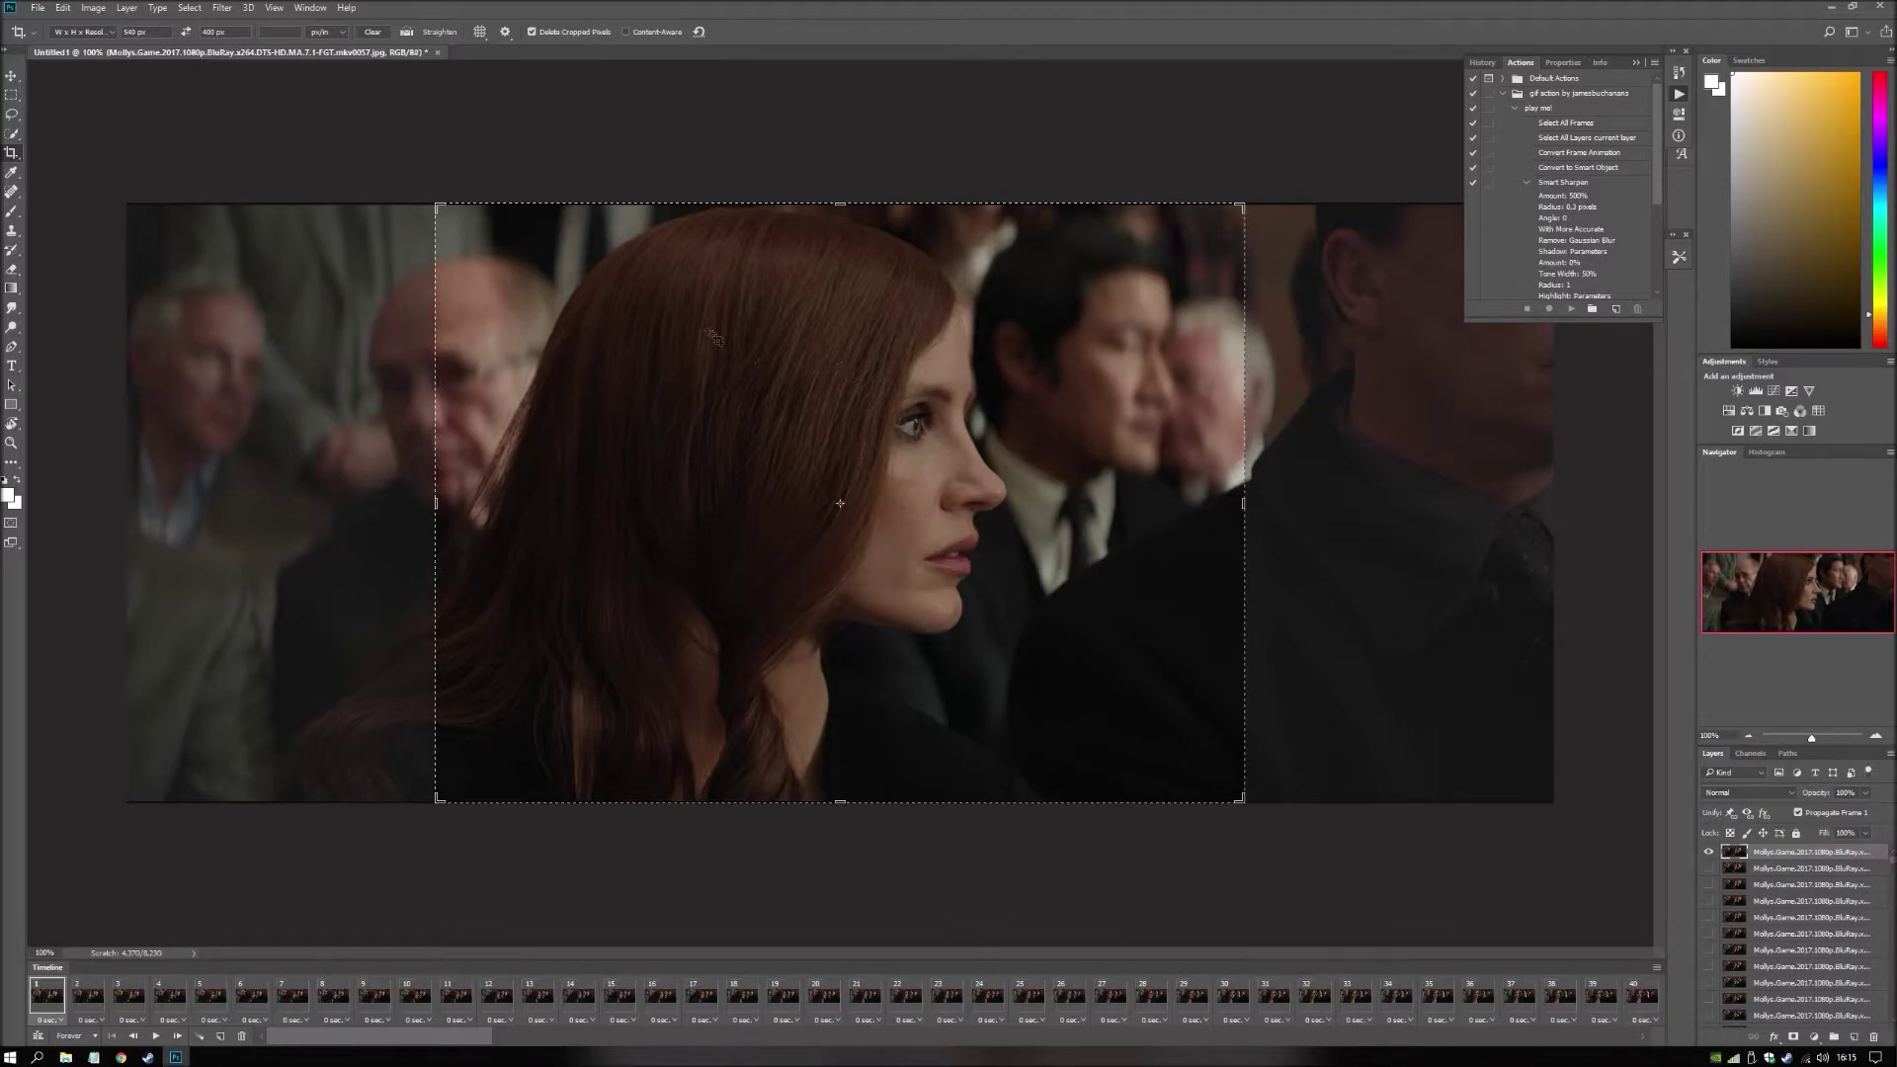
{"action": "left_click", "coordinate": [89, 6]}
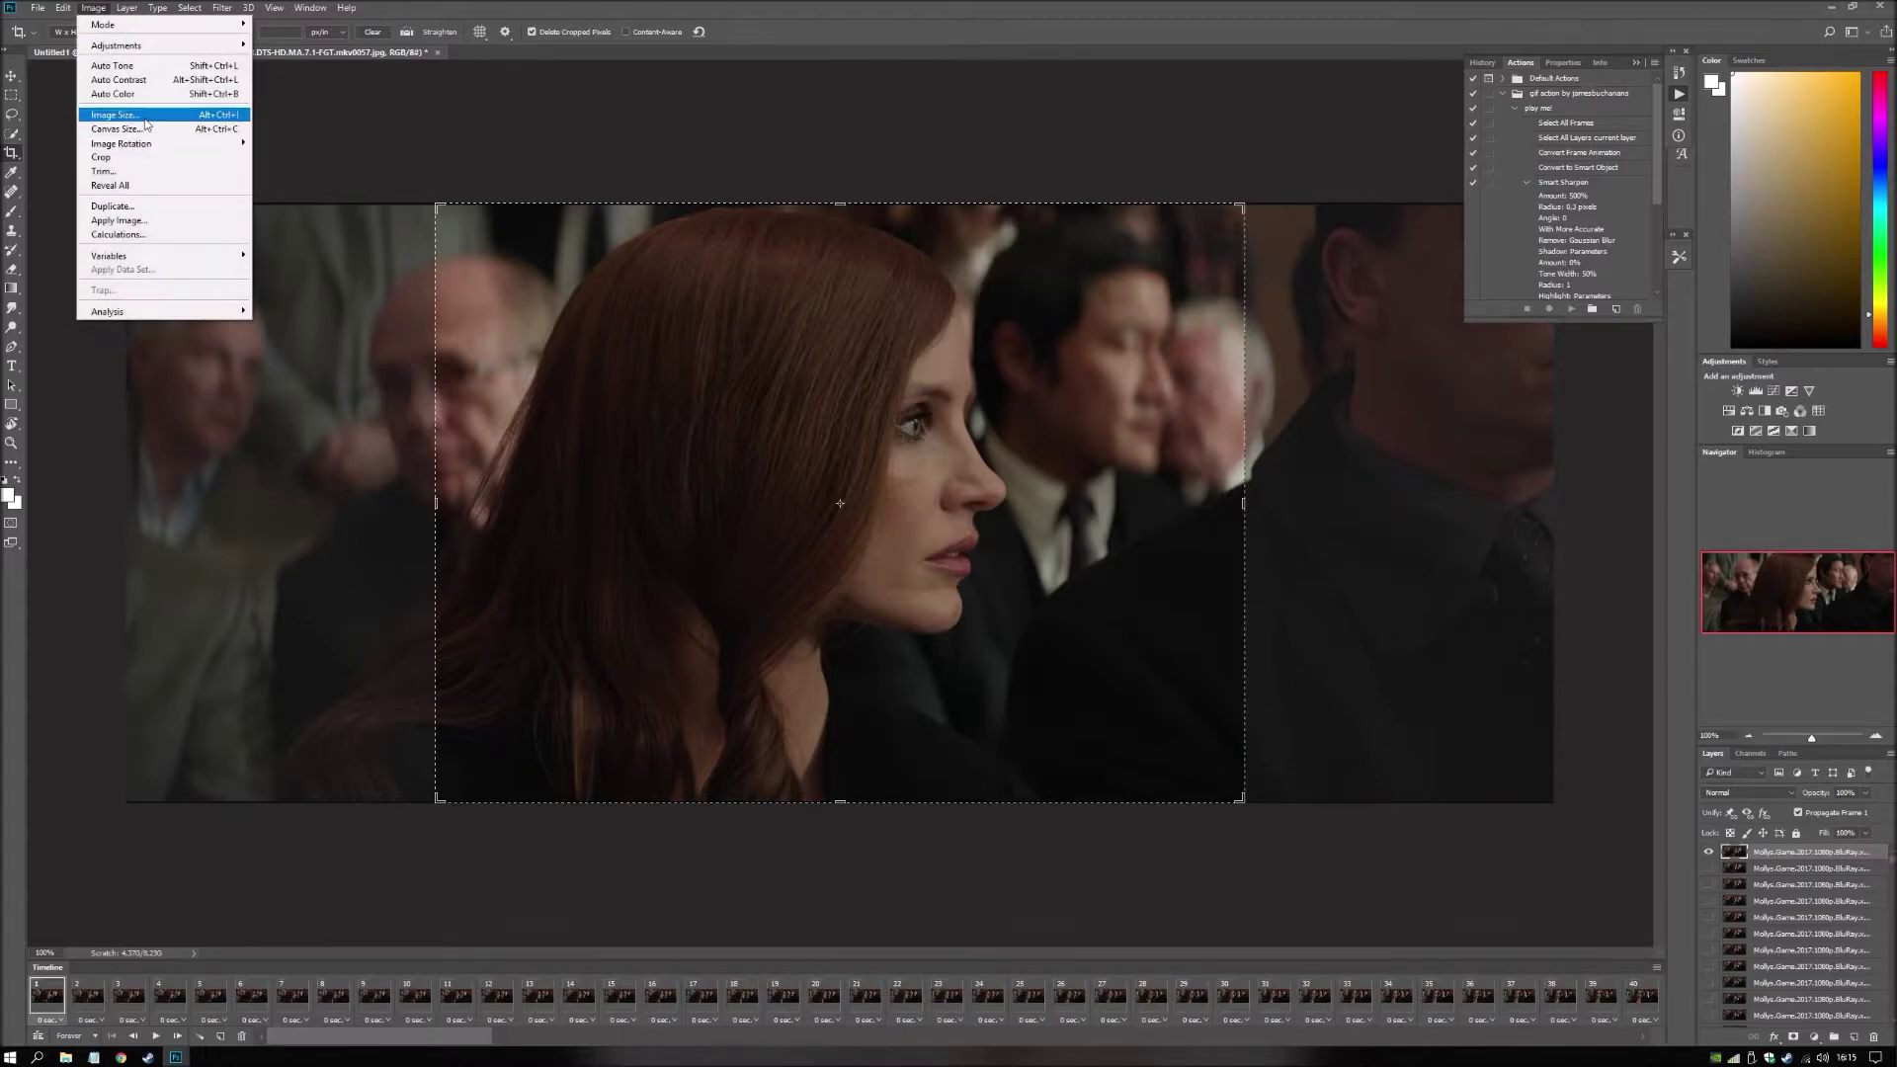
{"action": "left_click", "coordinate": [551, 6]}
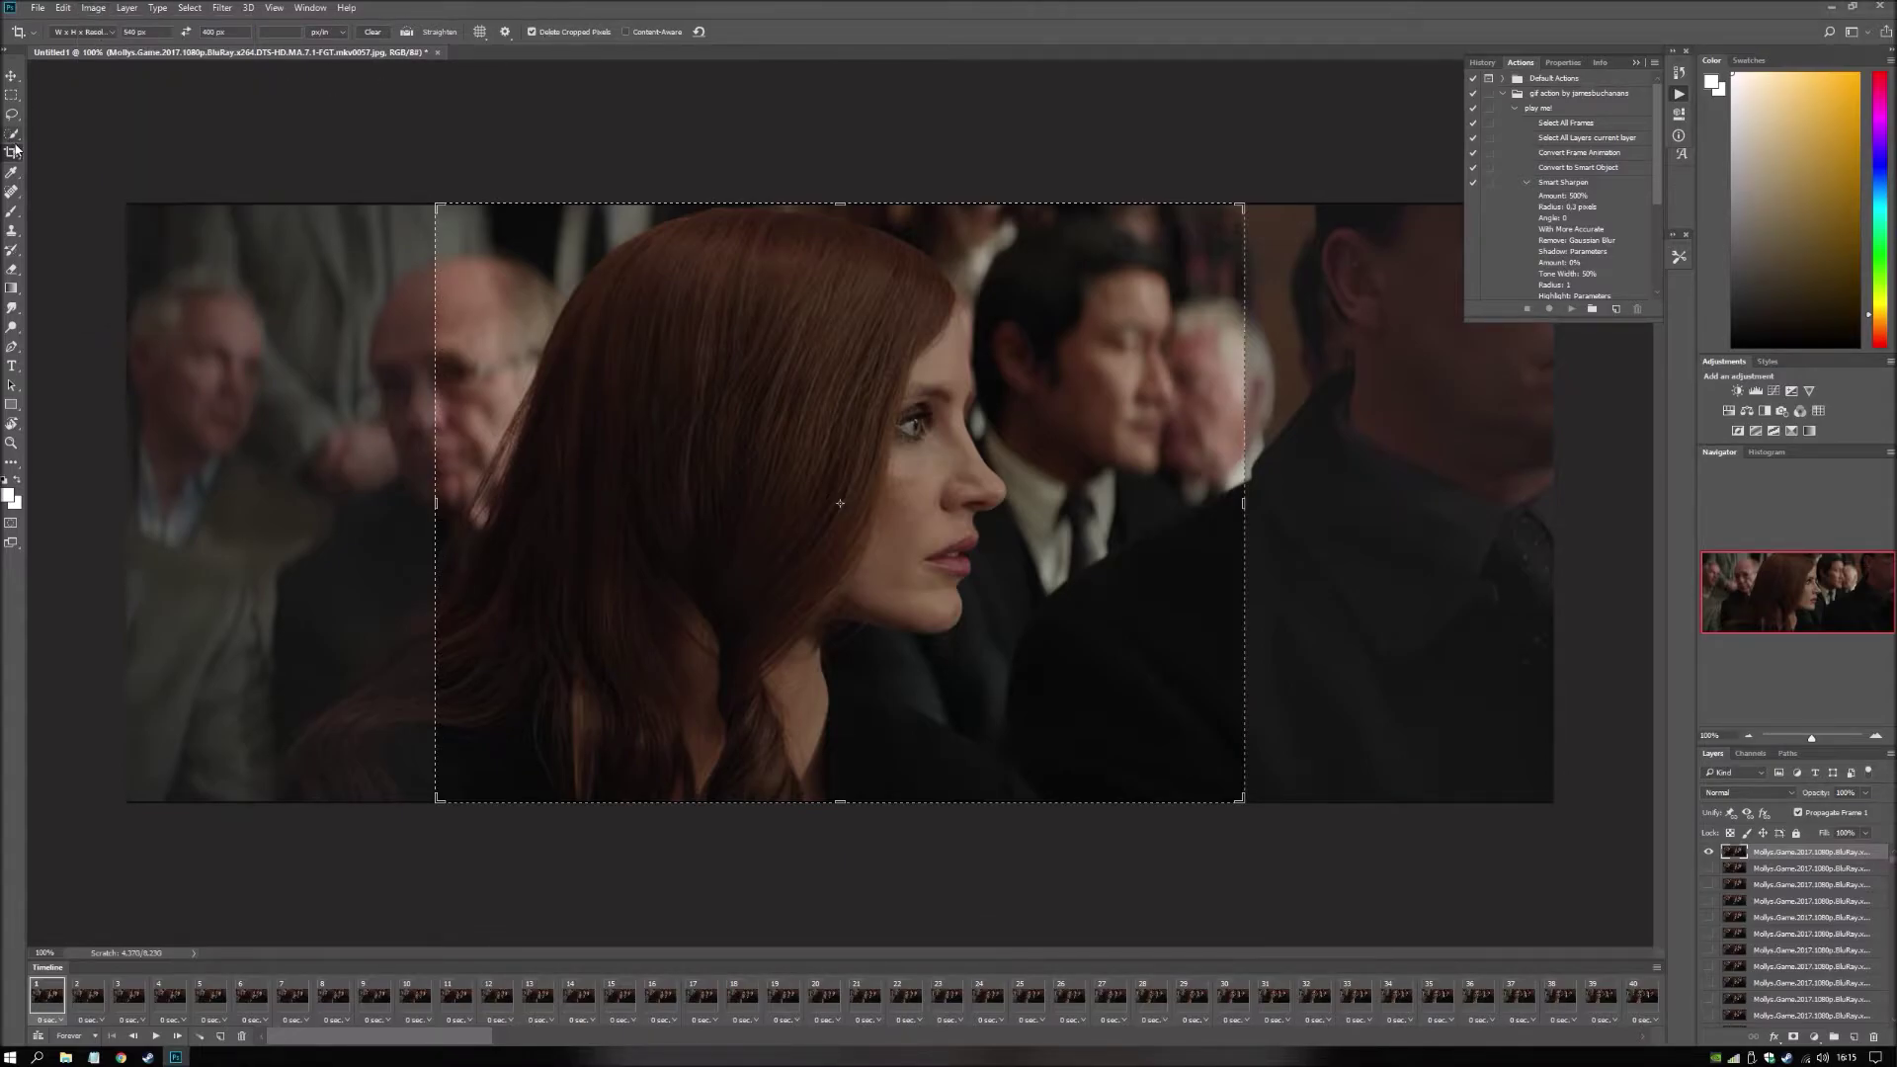
Set a 540 × 400 px crop, fit its top and bottom to the woman's profile, and apply it.
{"action": "left_click", "coordinate": [129, 32]}
{"action": "key", "text": "Tab"}
{"action": "left_click", "coordinate": [232, 33]}
{"action": "left_click_drag", "start_coordinate": [840, 204], "coordinate": [845, 205]}
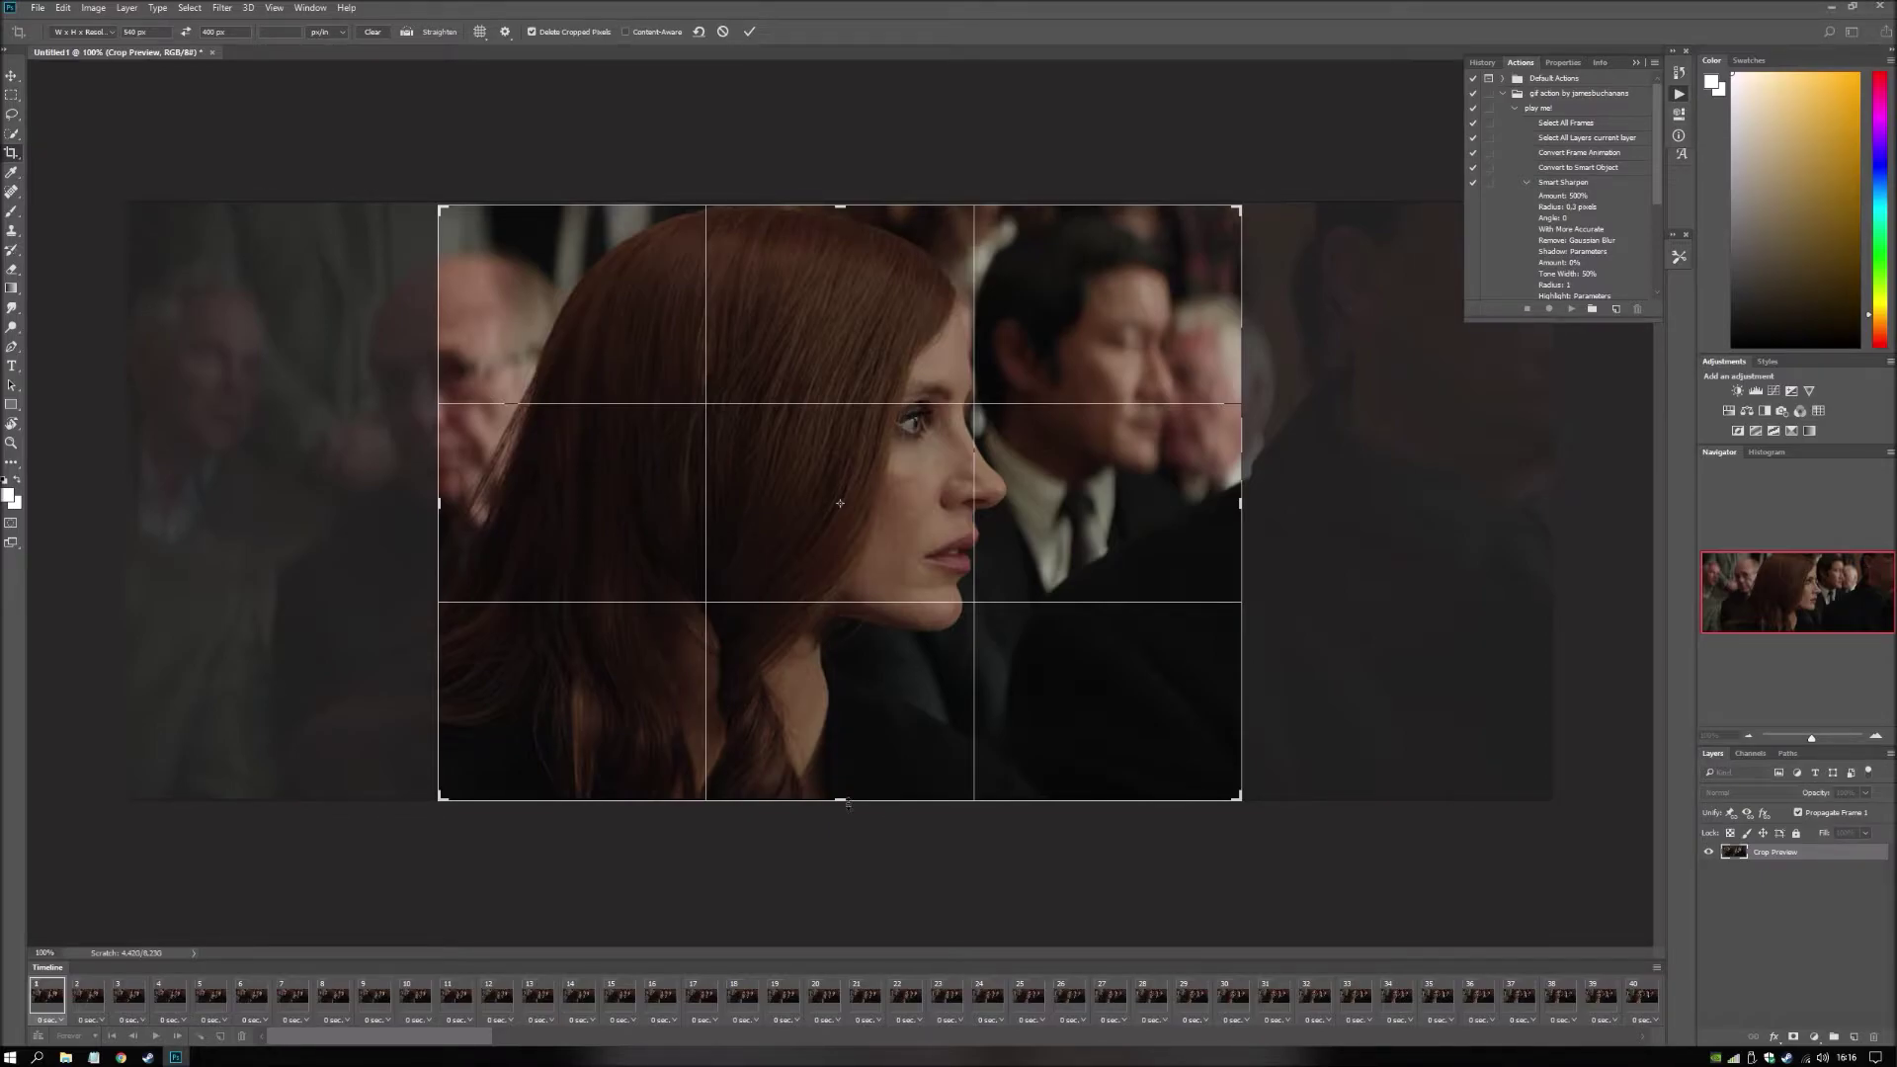
{"action": "left_click_drag", "start_coordinate": [847, 804], "coordinate": [849, 802]}
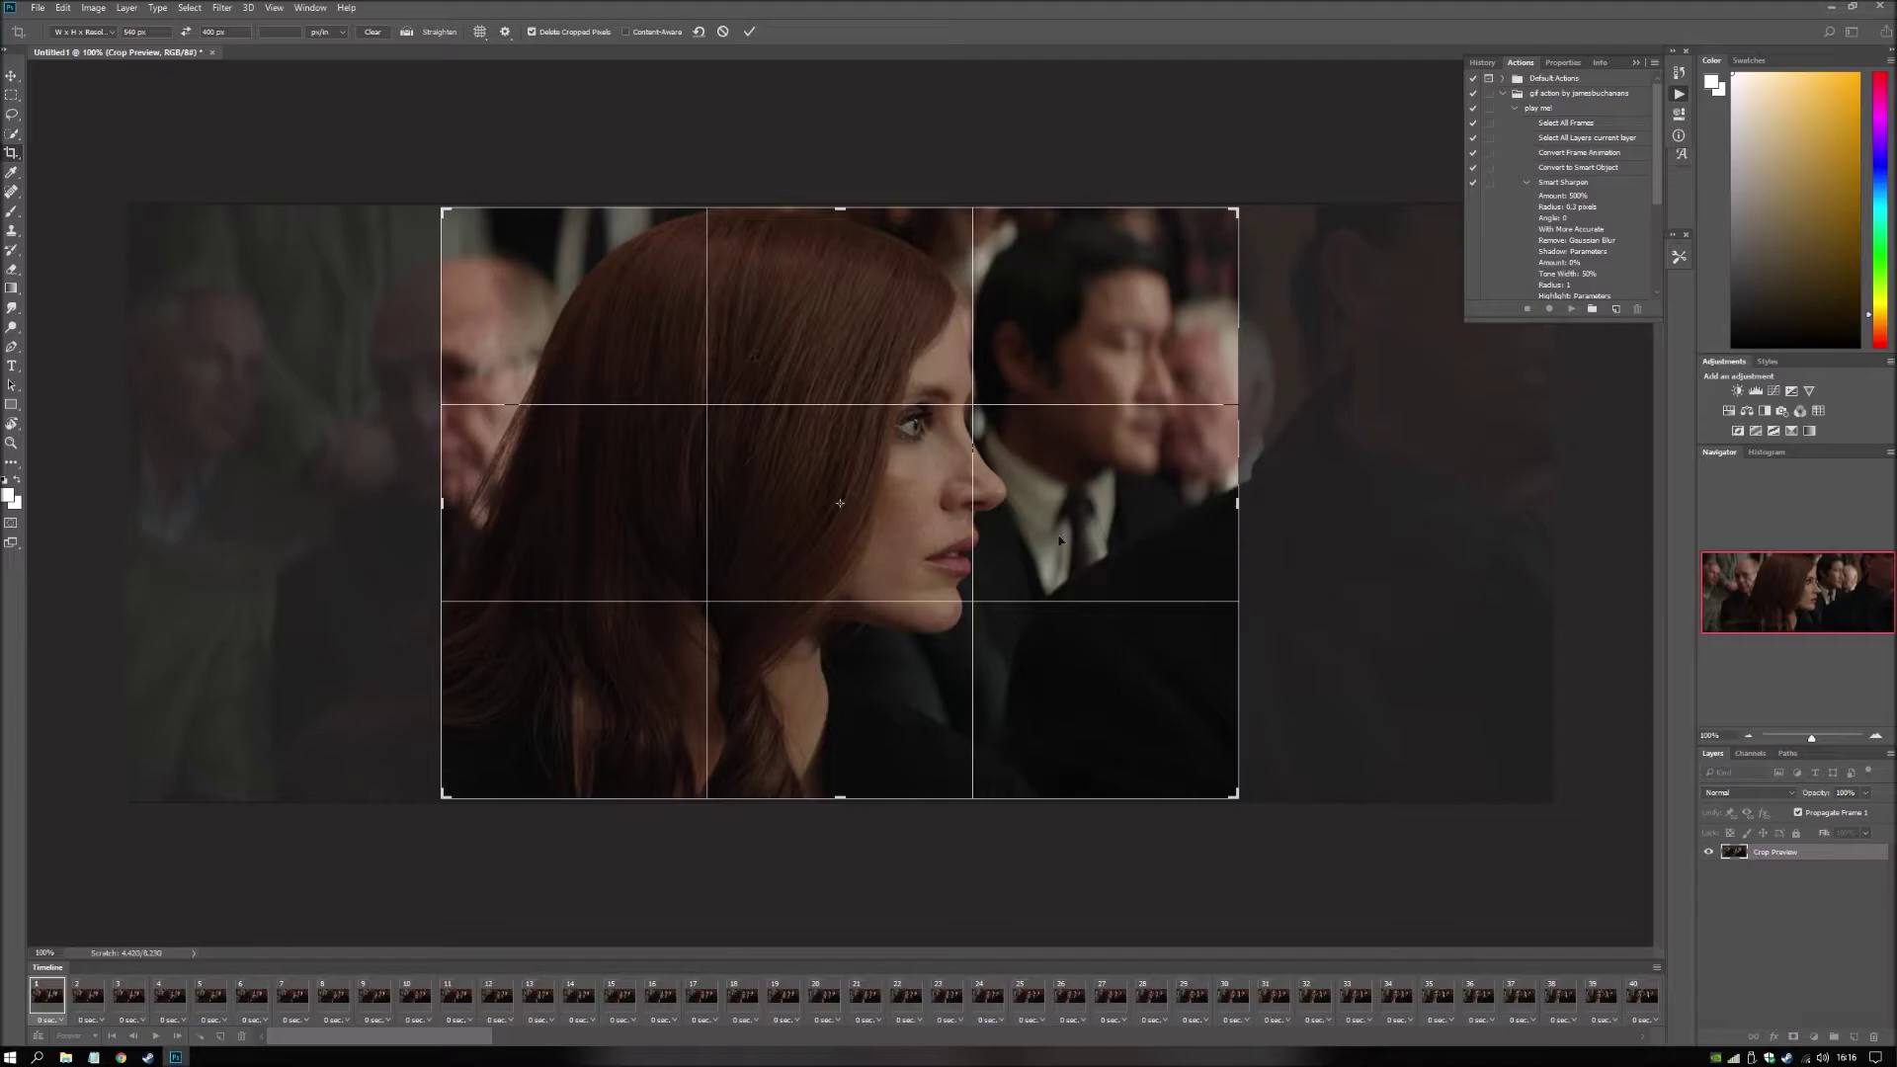
{"action": "key", "text": "Return"}
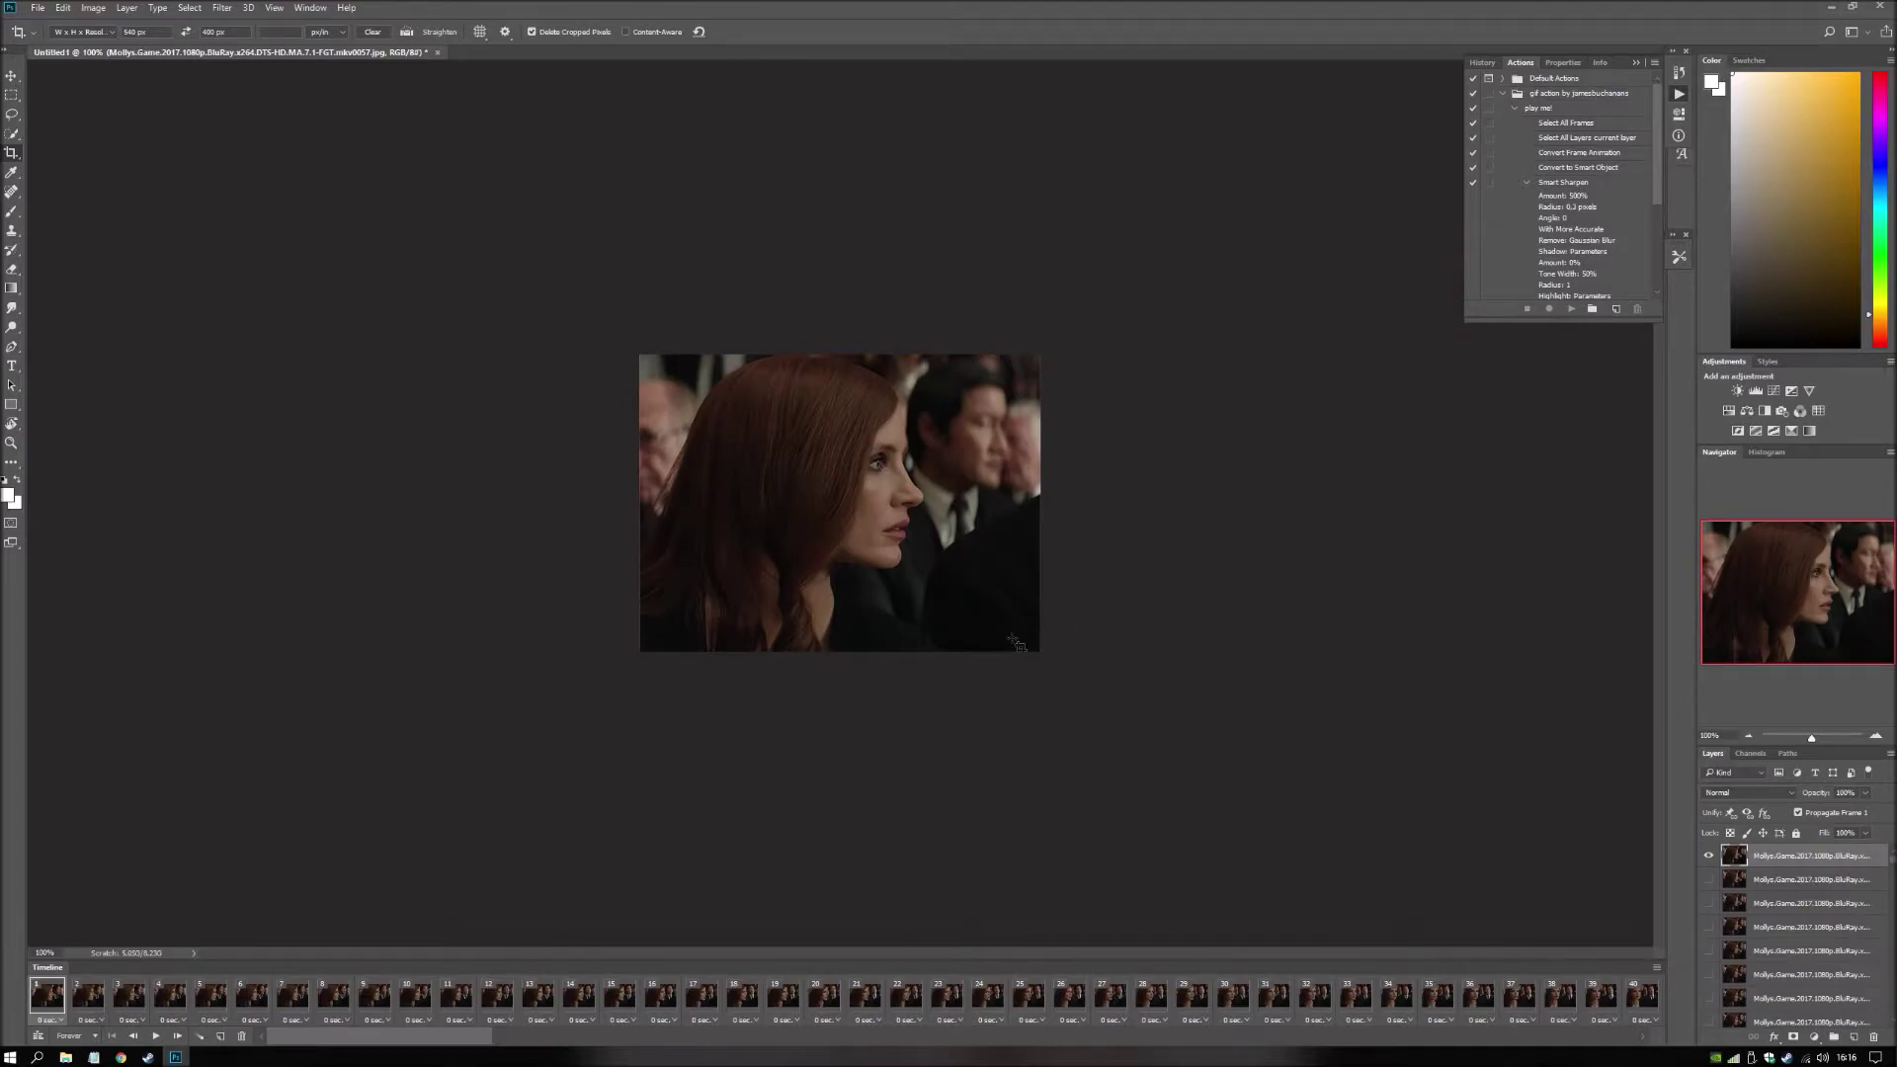
{"action": "left_click", "coordinate": [158, 1035]}
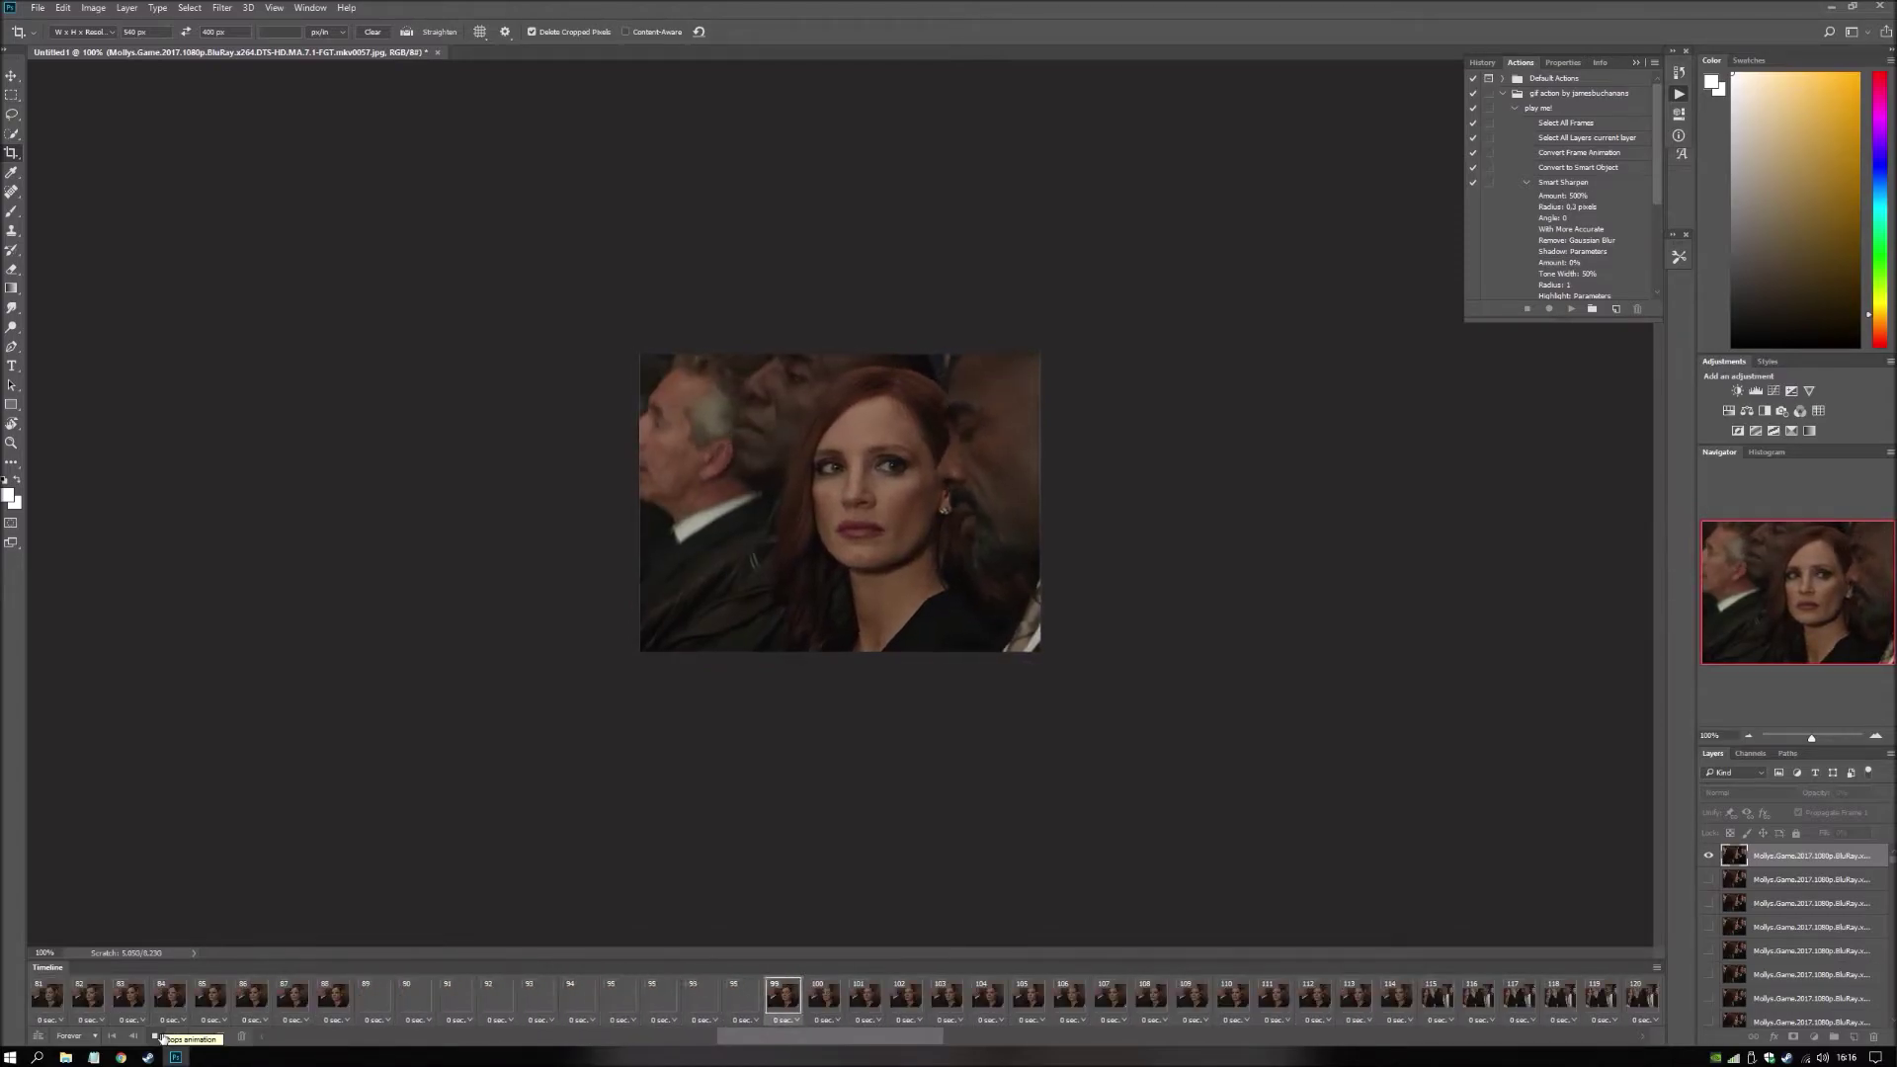
{"action": "left_click", "coordinate": [161, 1036]}
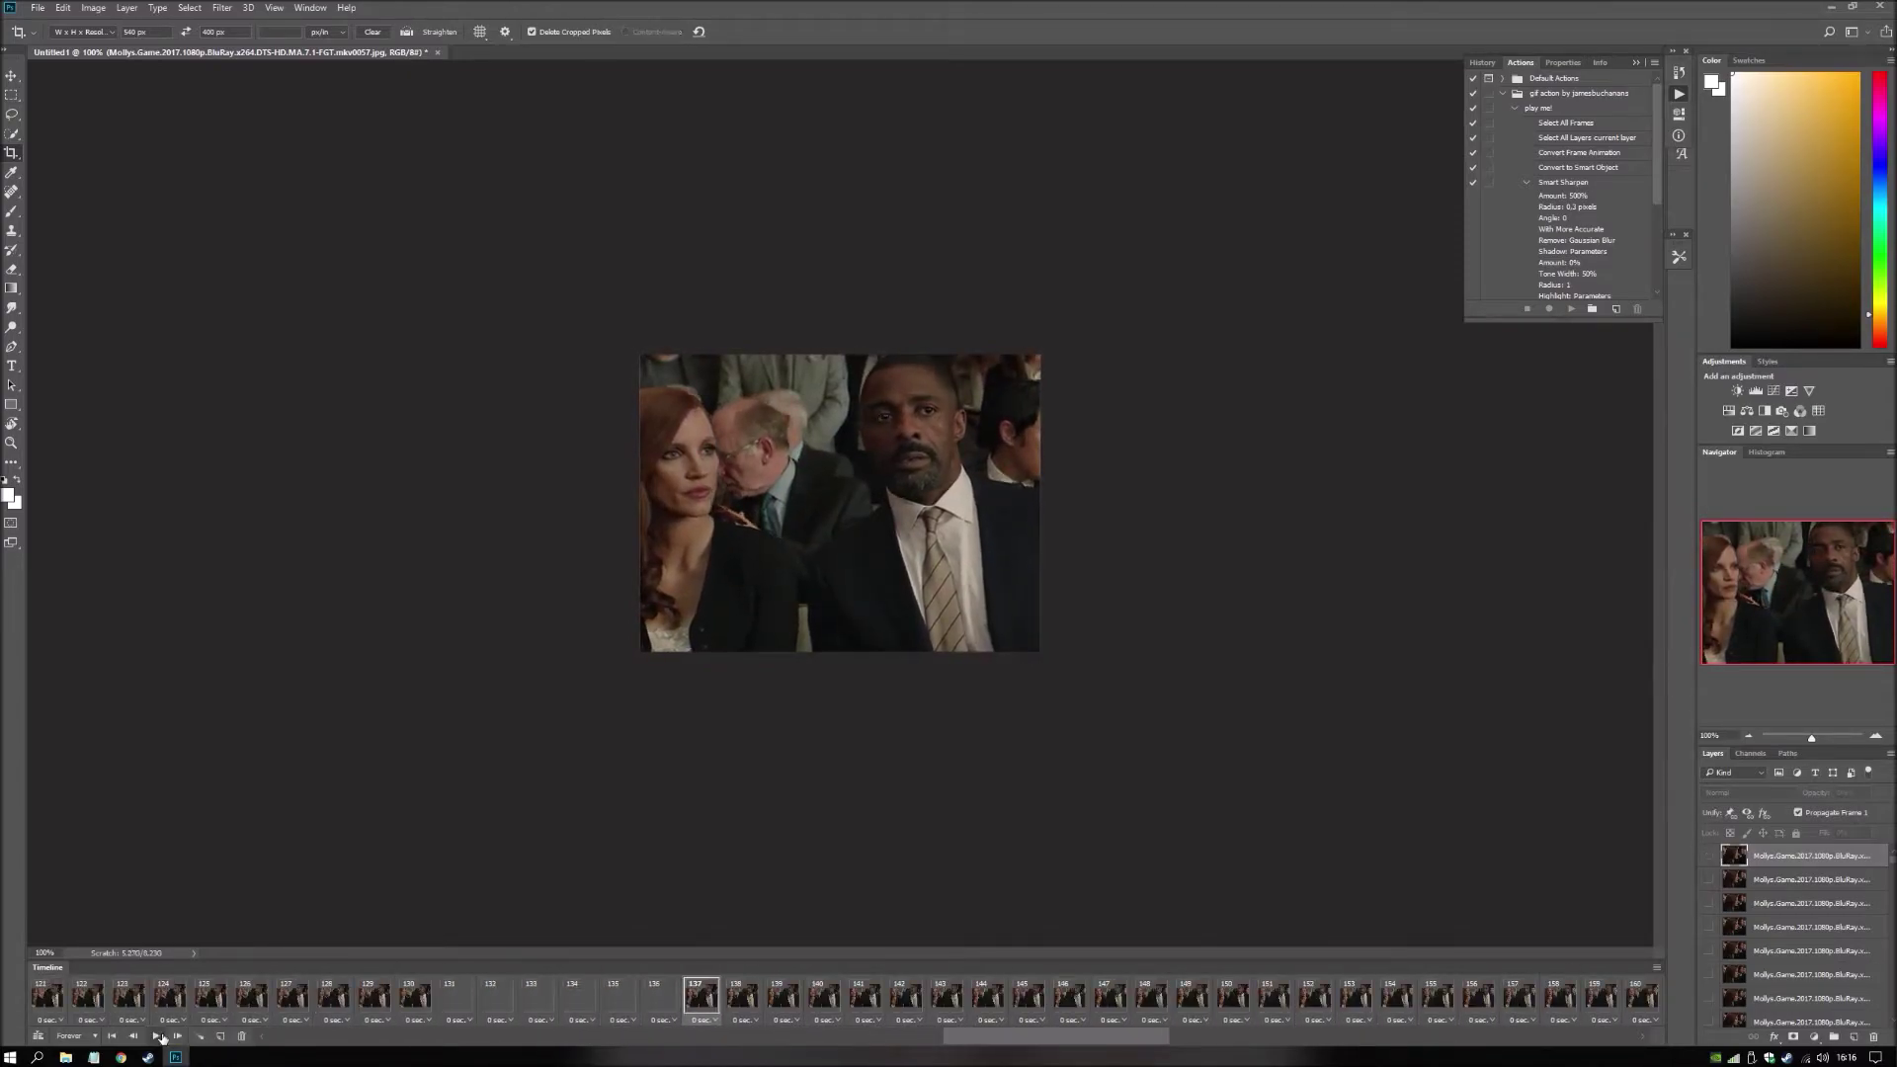
{"action": "left_click", "coordinate": [113, 1036]}
{"action": "left_click", "coordinate": [156, 1036]}
{"action": "left_click", "coordinate": [154, 1036]}
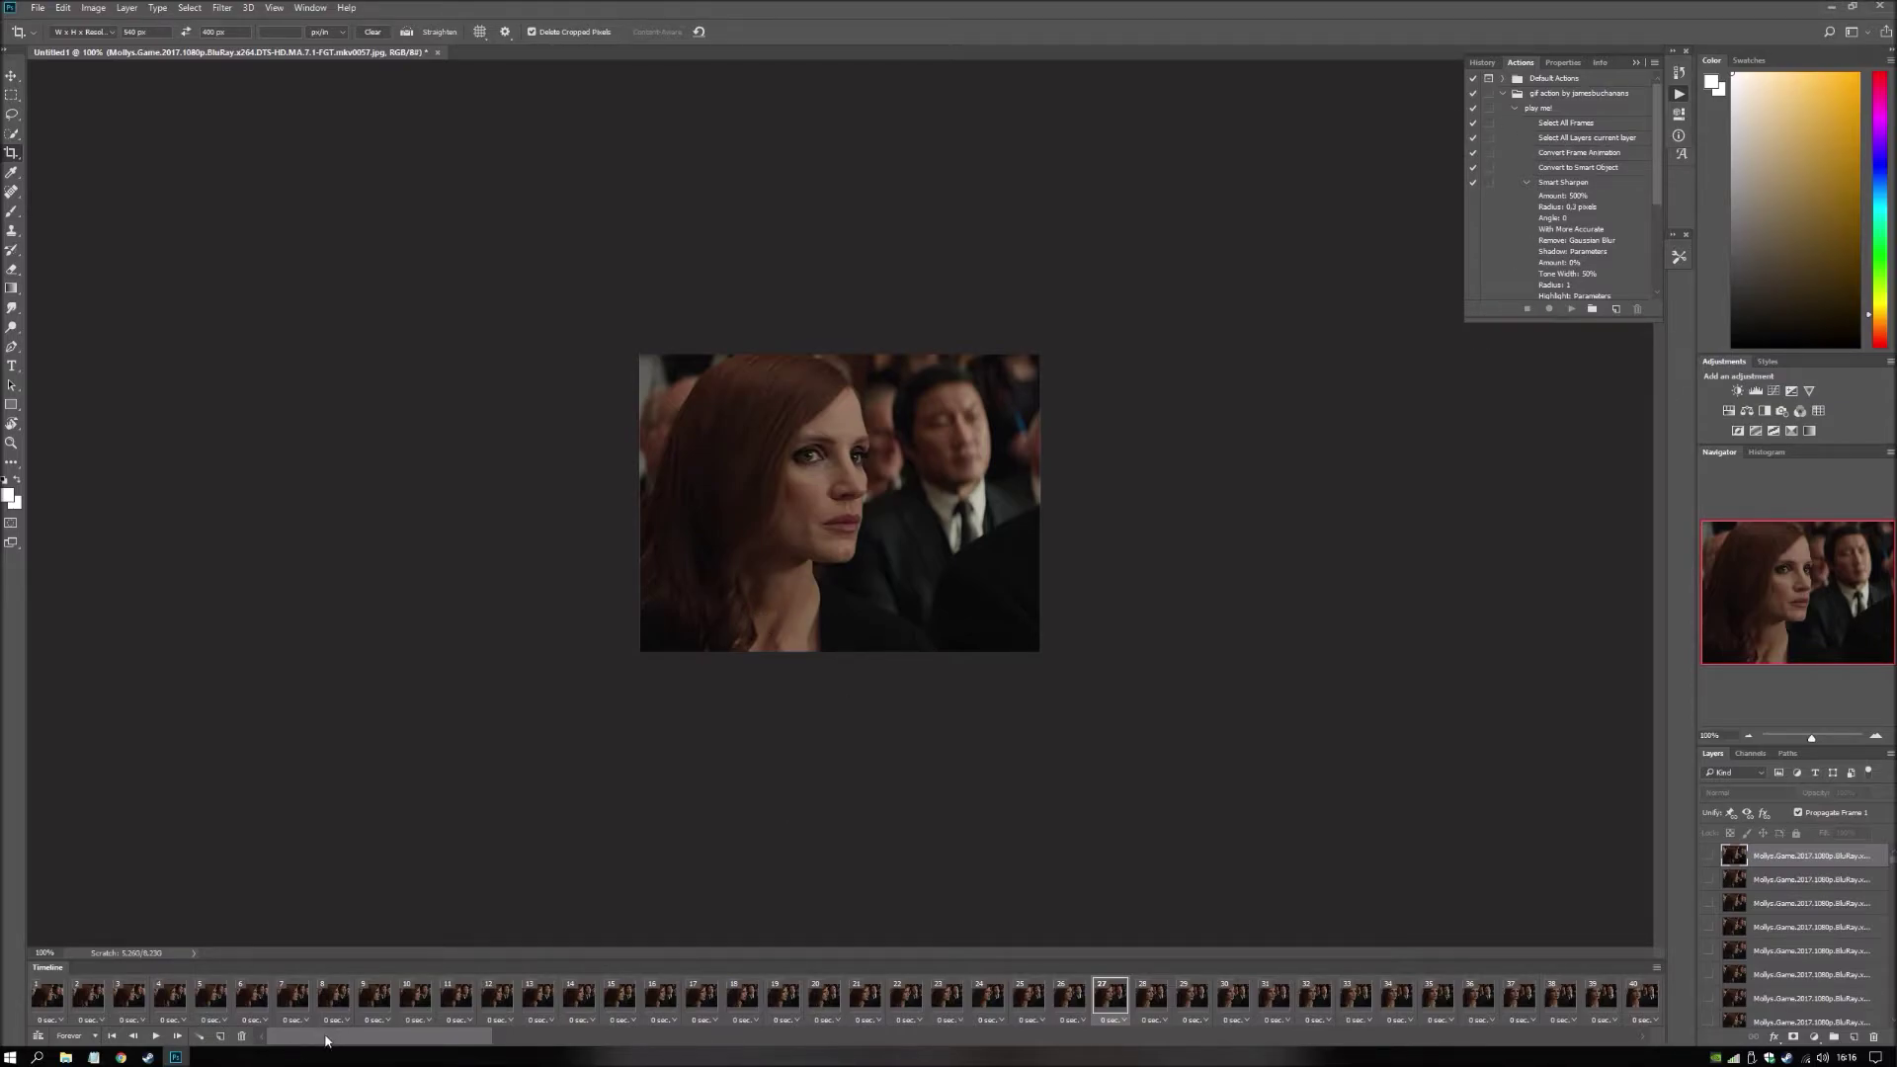
{"action": "left_click", "coordinate": [1565, 109]}
Run the play me! action from the GIF set to give every frame a 0.05-second delay.
{"action": "left_click", "coordinate": [1589, 95]}
{"action": "left_click", "coordinate": [1542, 108]}
{"action": "left_click", "coordinate": [1571, 308]}
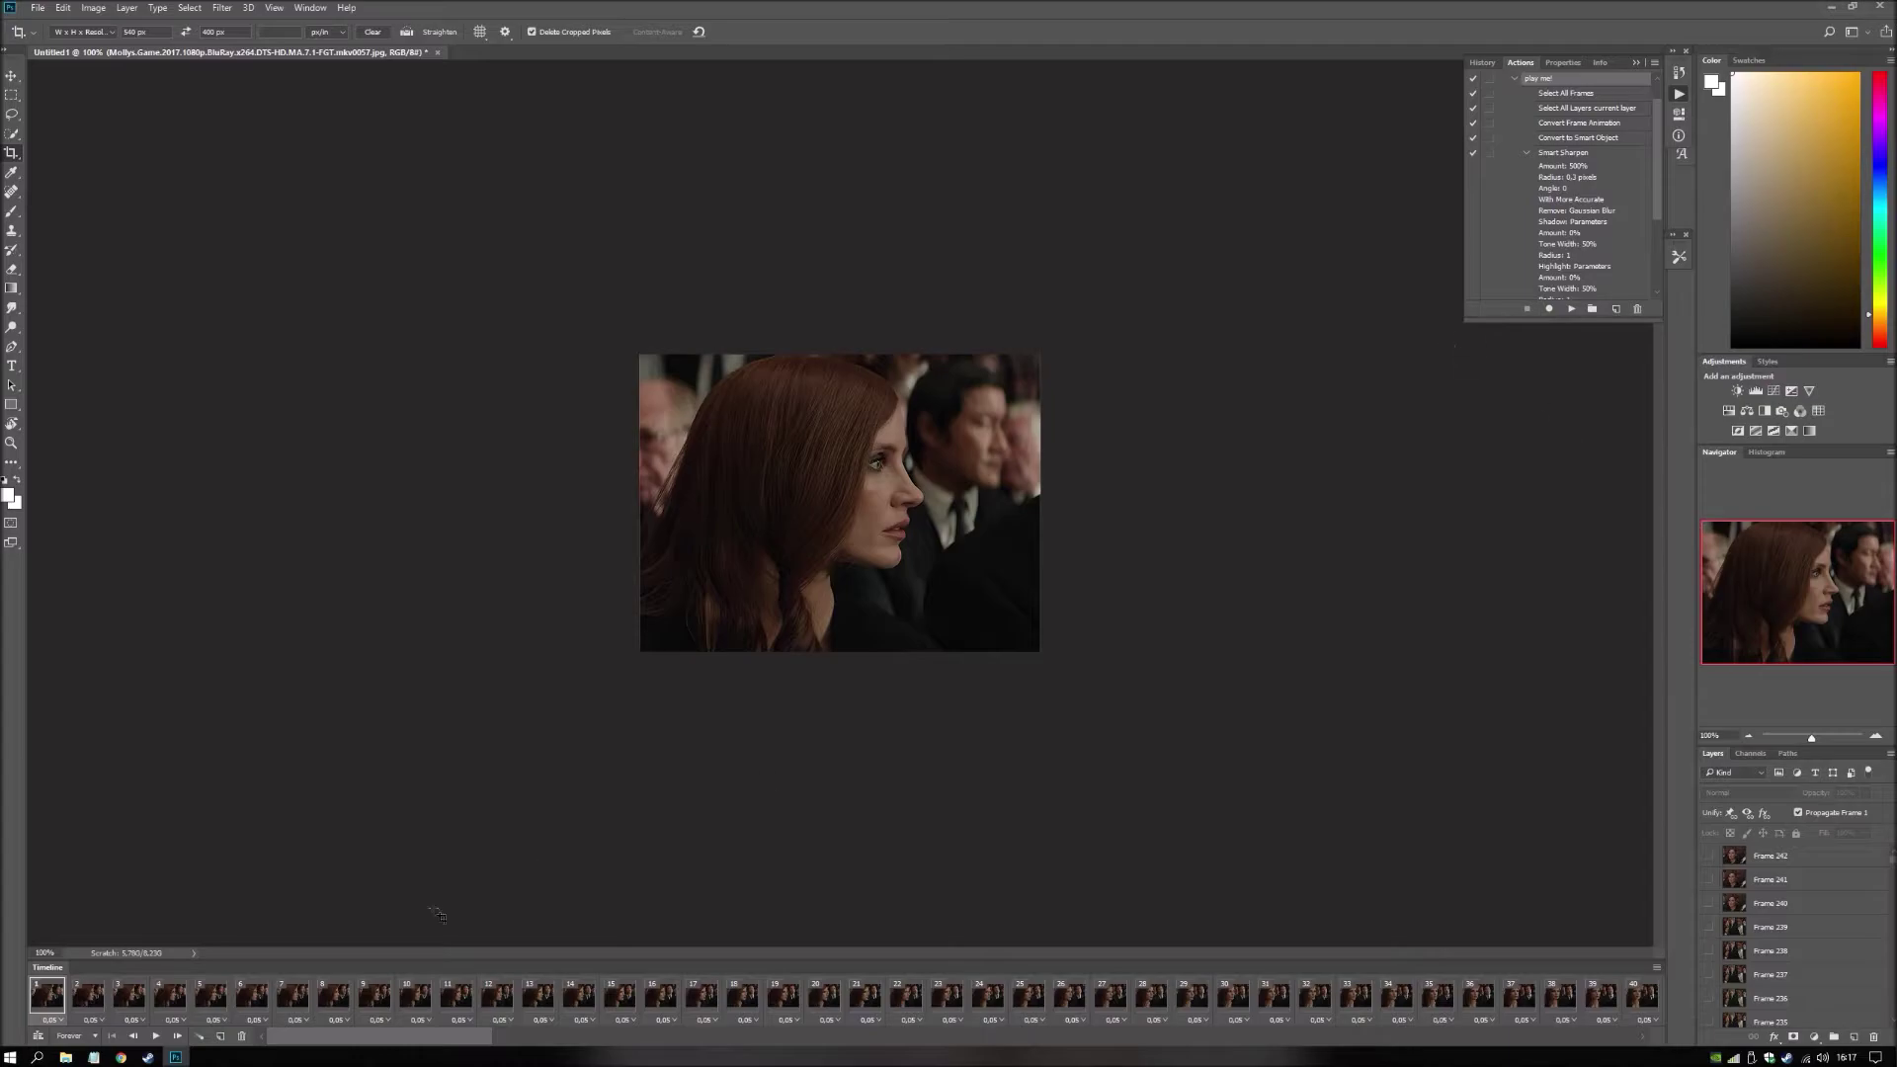
Preview the animation and confirm frame 56 keeps its 0.05-second delay.
{"action": "left_click", "coordinate": [155, 1036]}
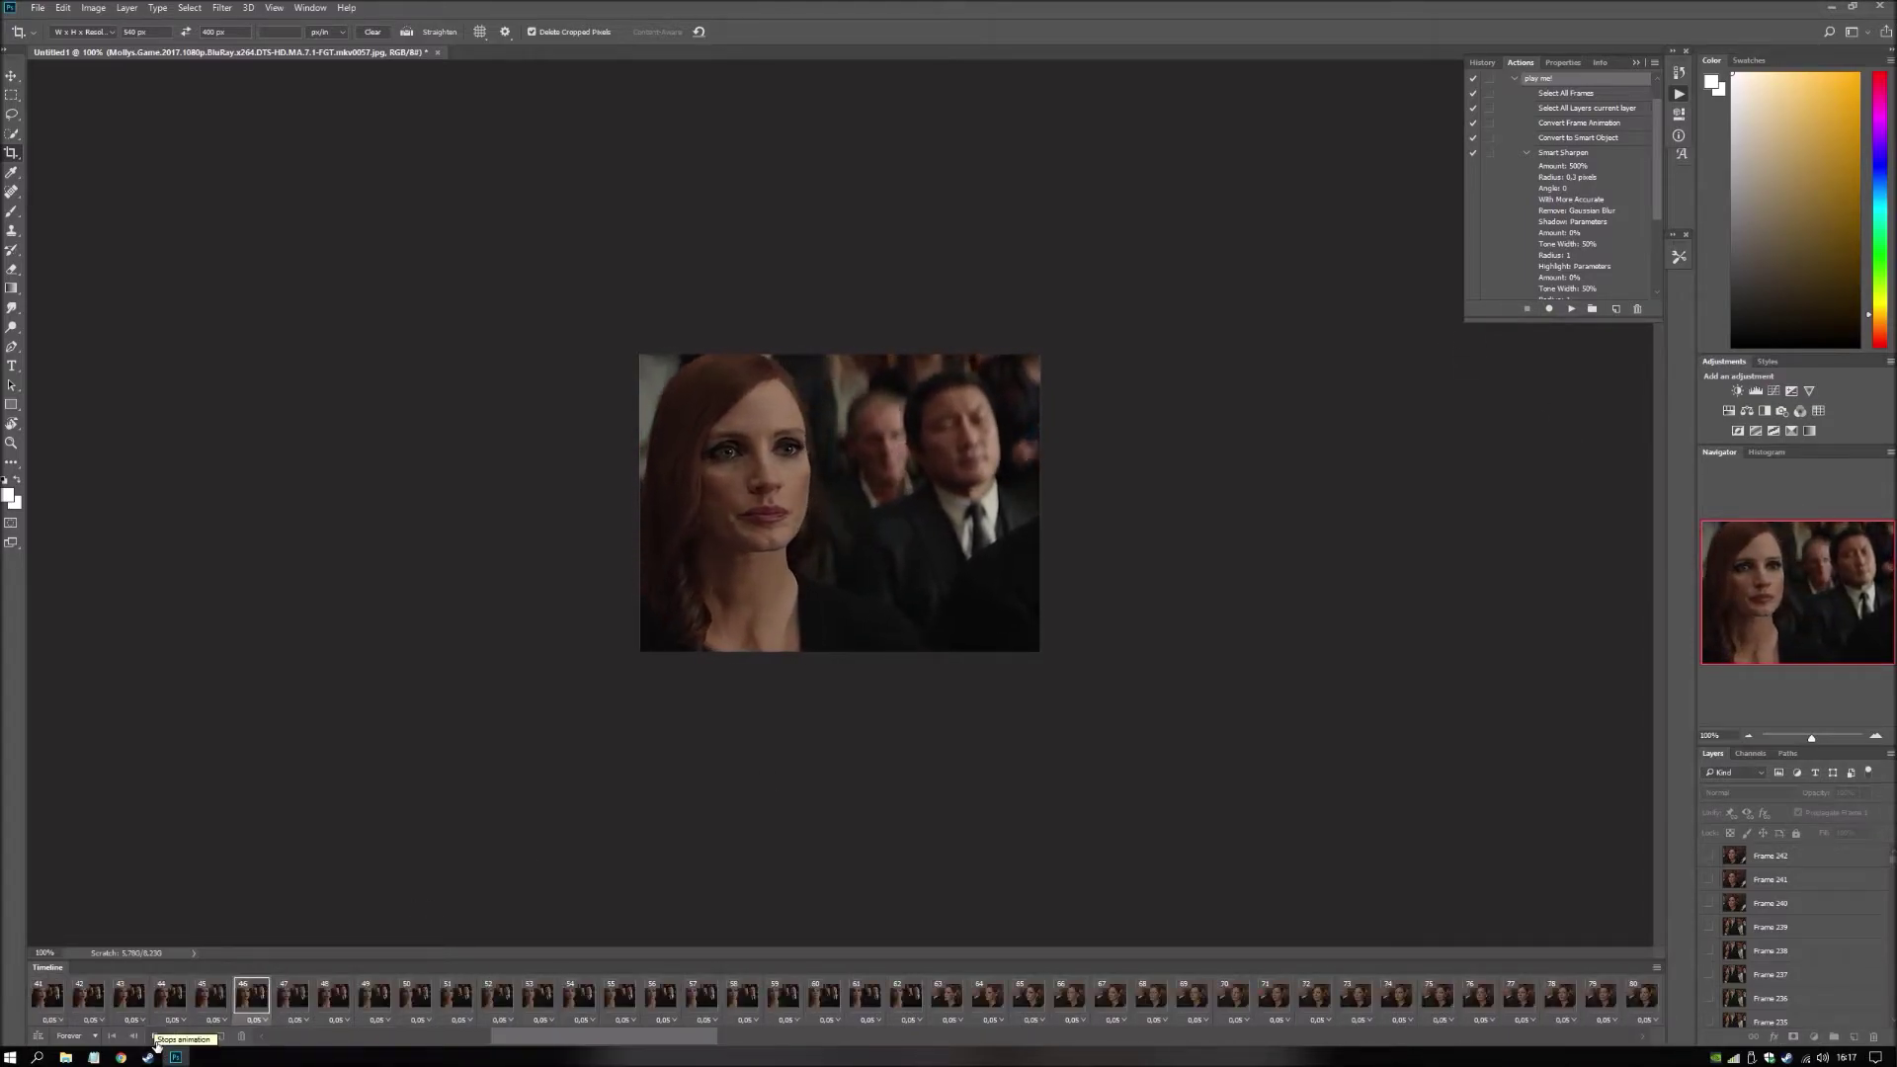
{"action": "left_click", "coordinate": [155, 1040]}
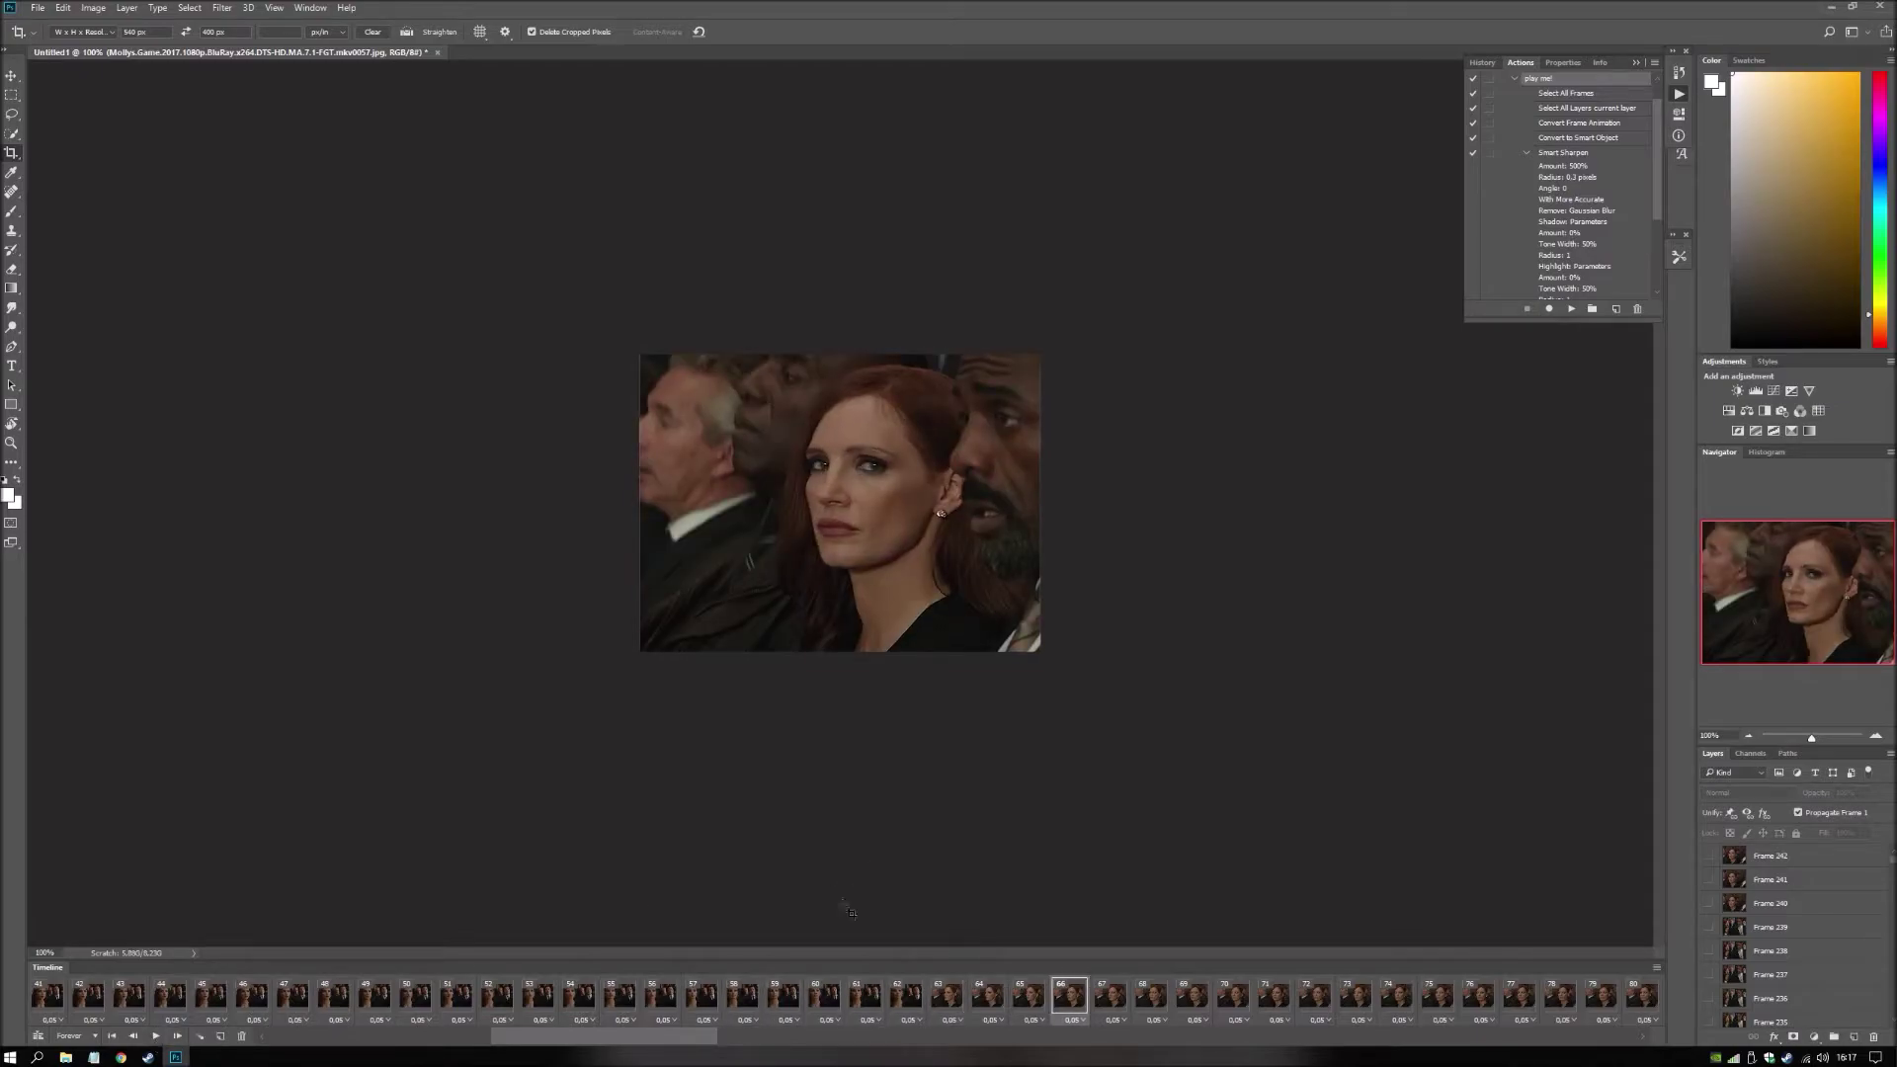
{"action": "left_click", "coordinate": [667, 1021]}
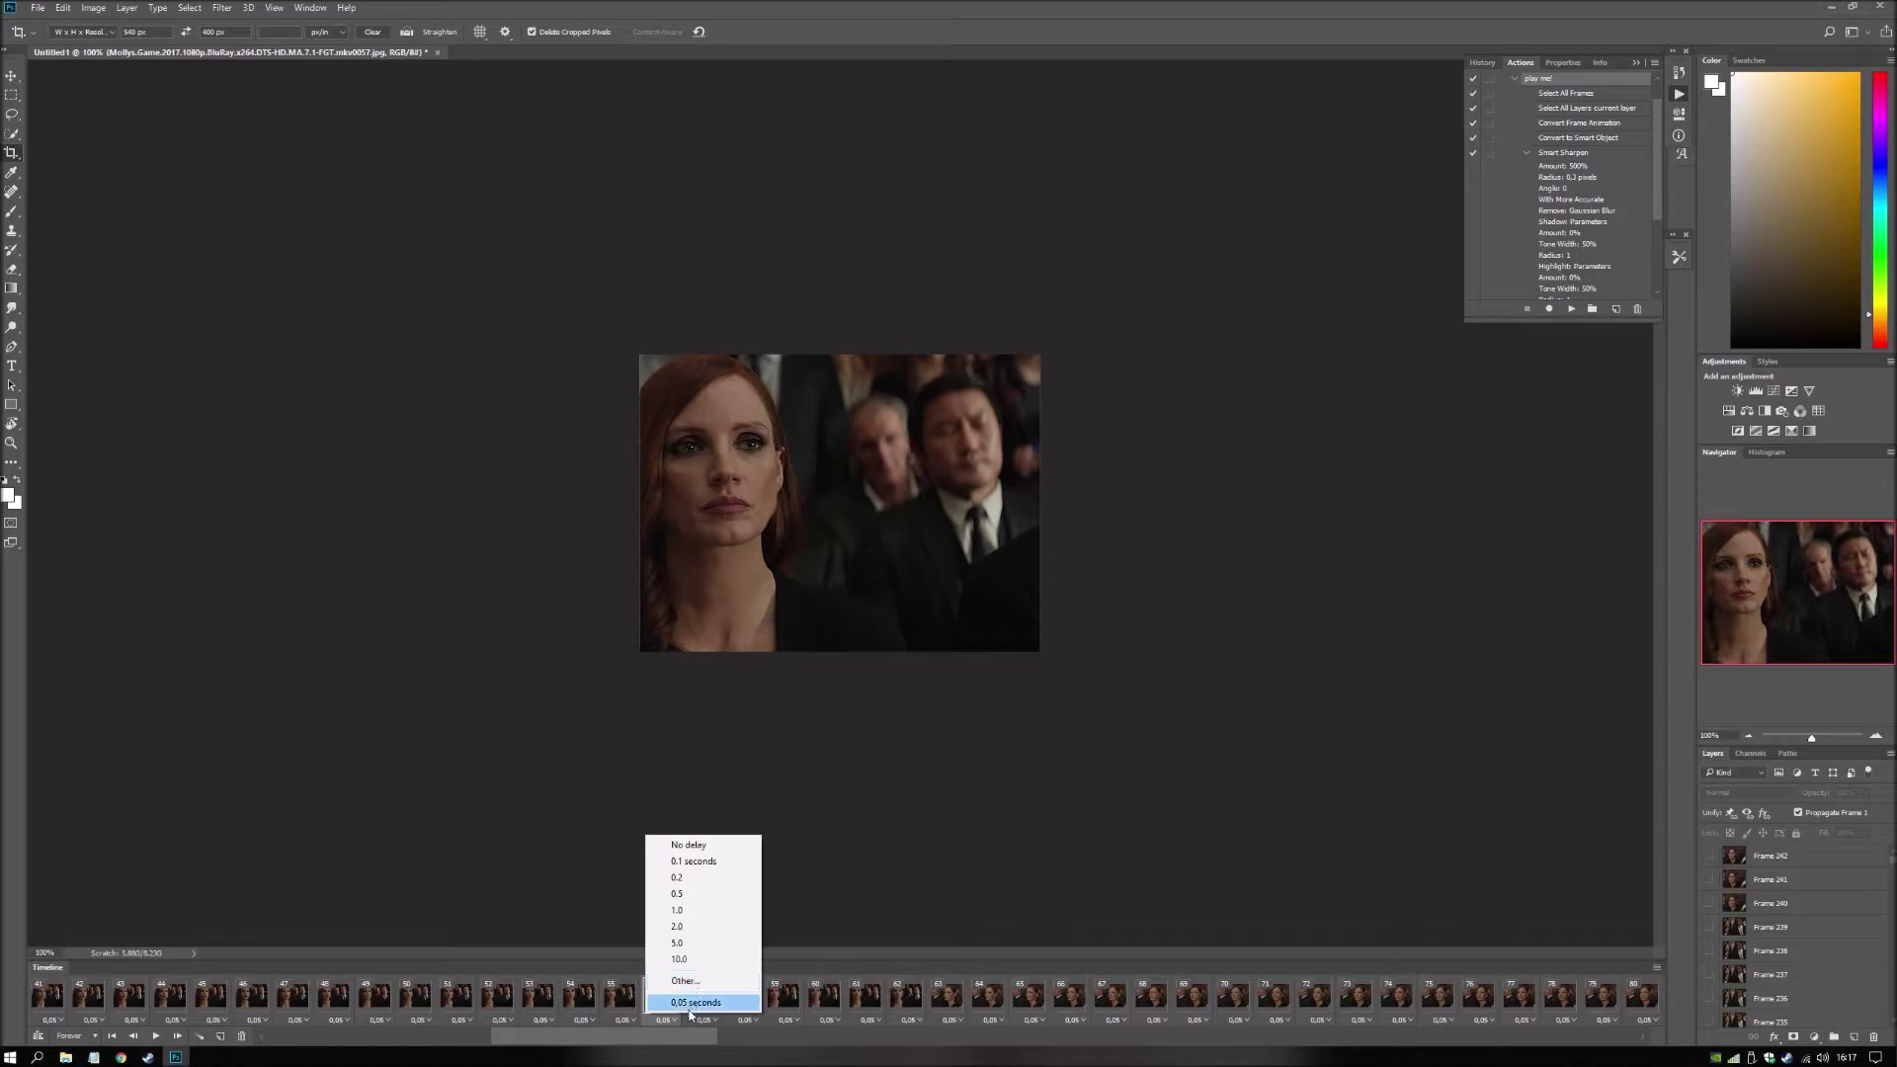
{"action": "left_click", "coordinate": [668, 1023]}
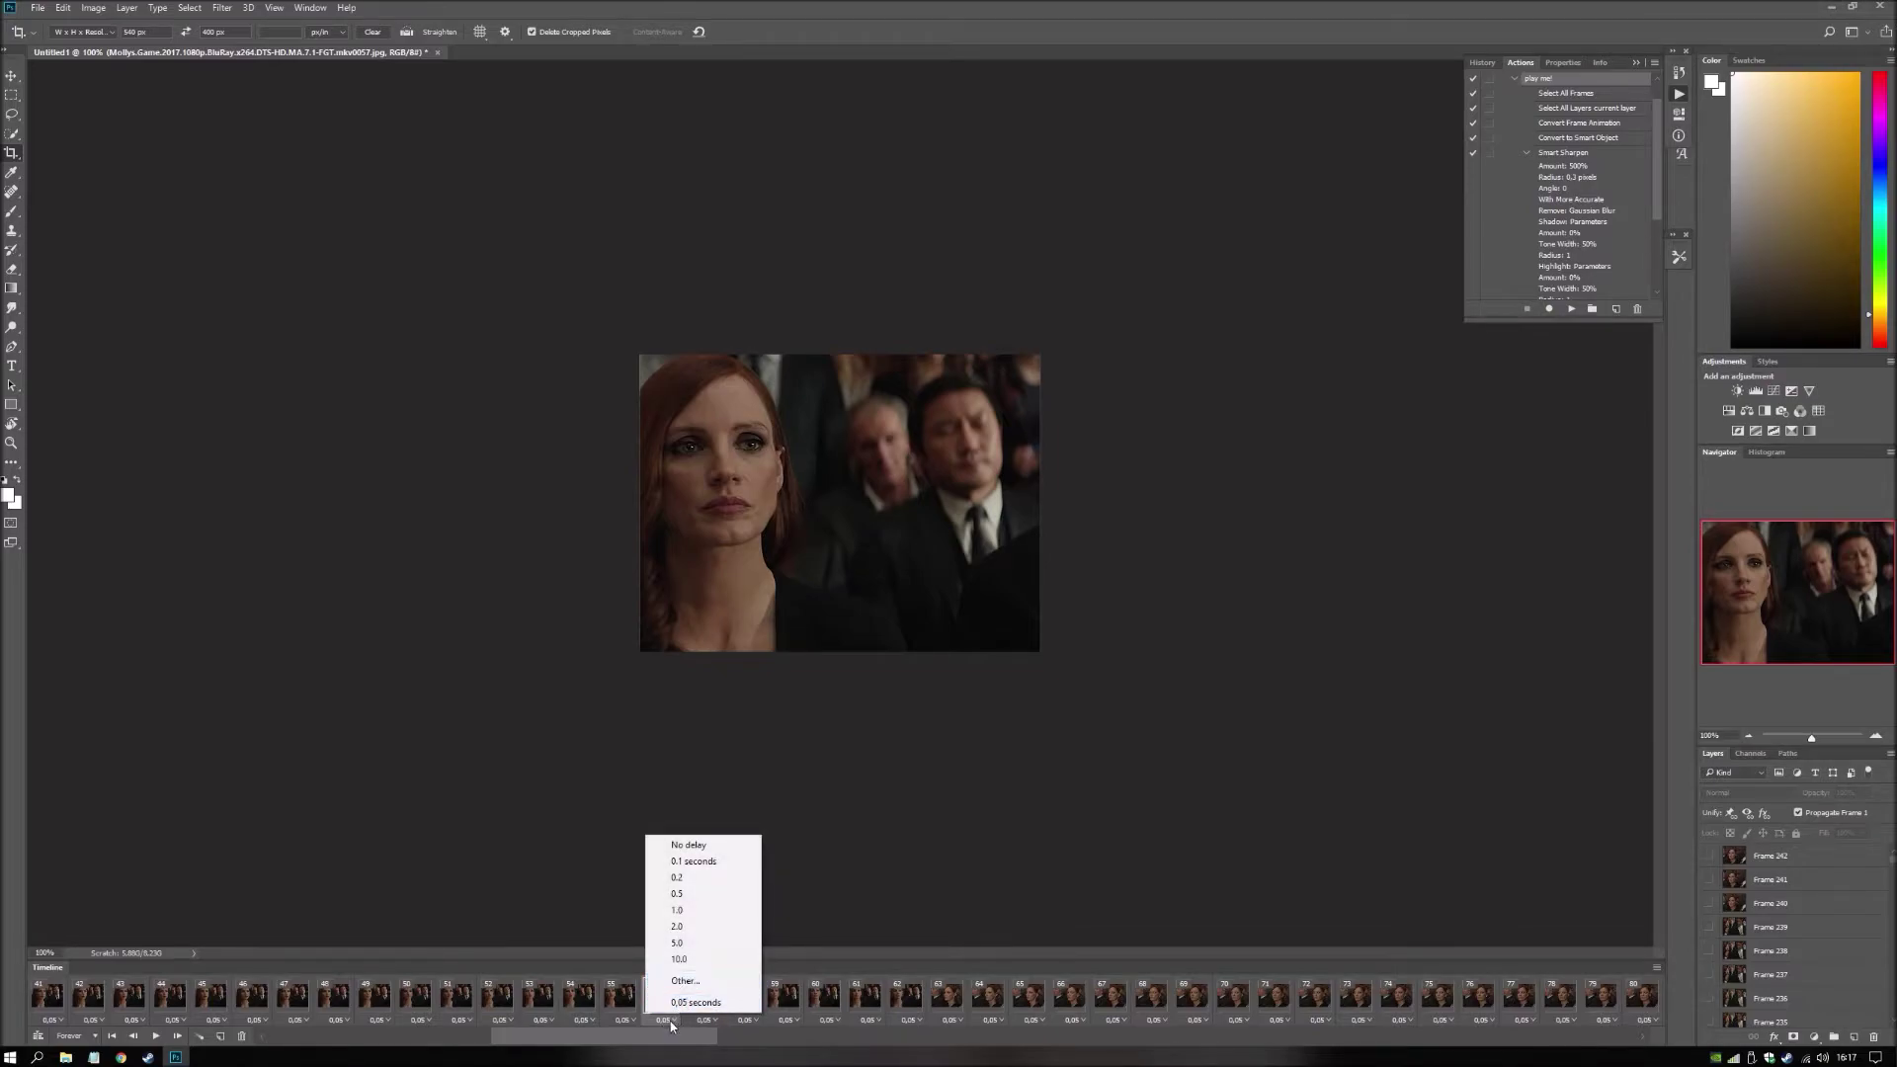
{"action": "left_click", "coordinate": [671, 1025]}
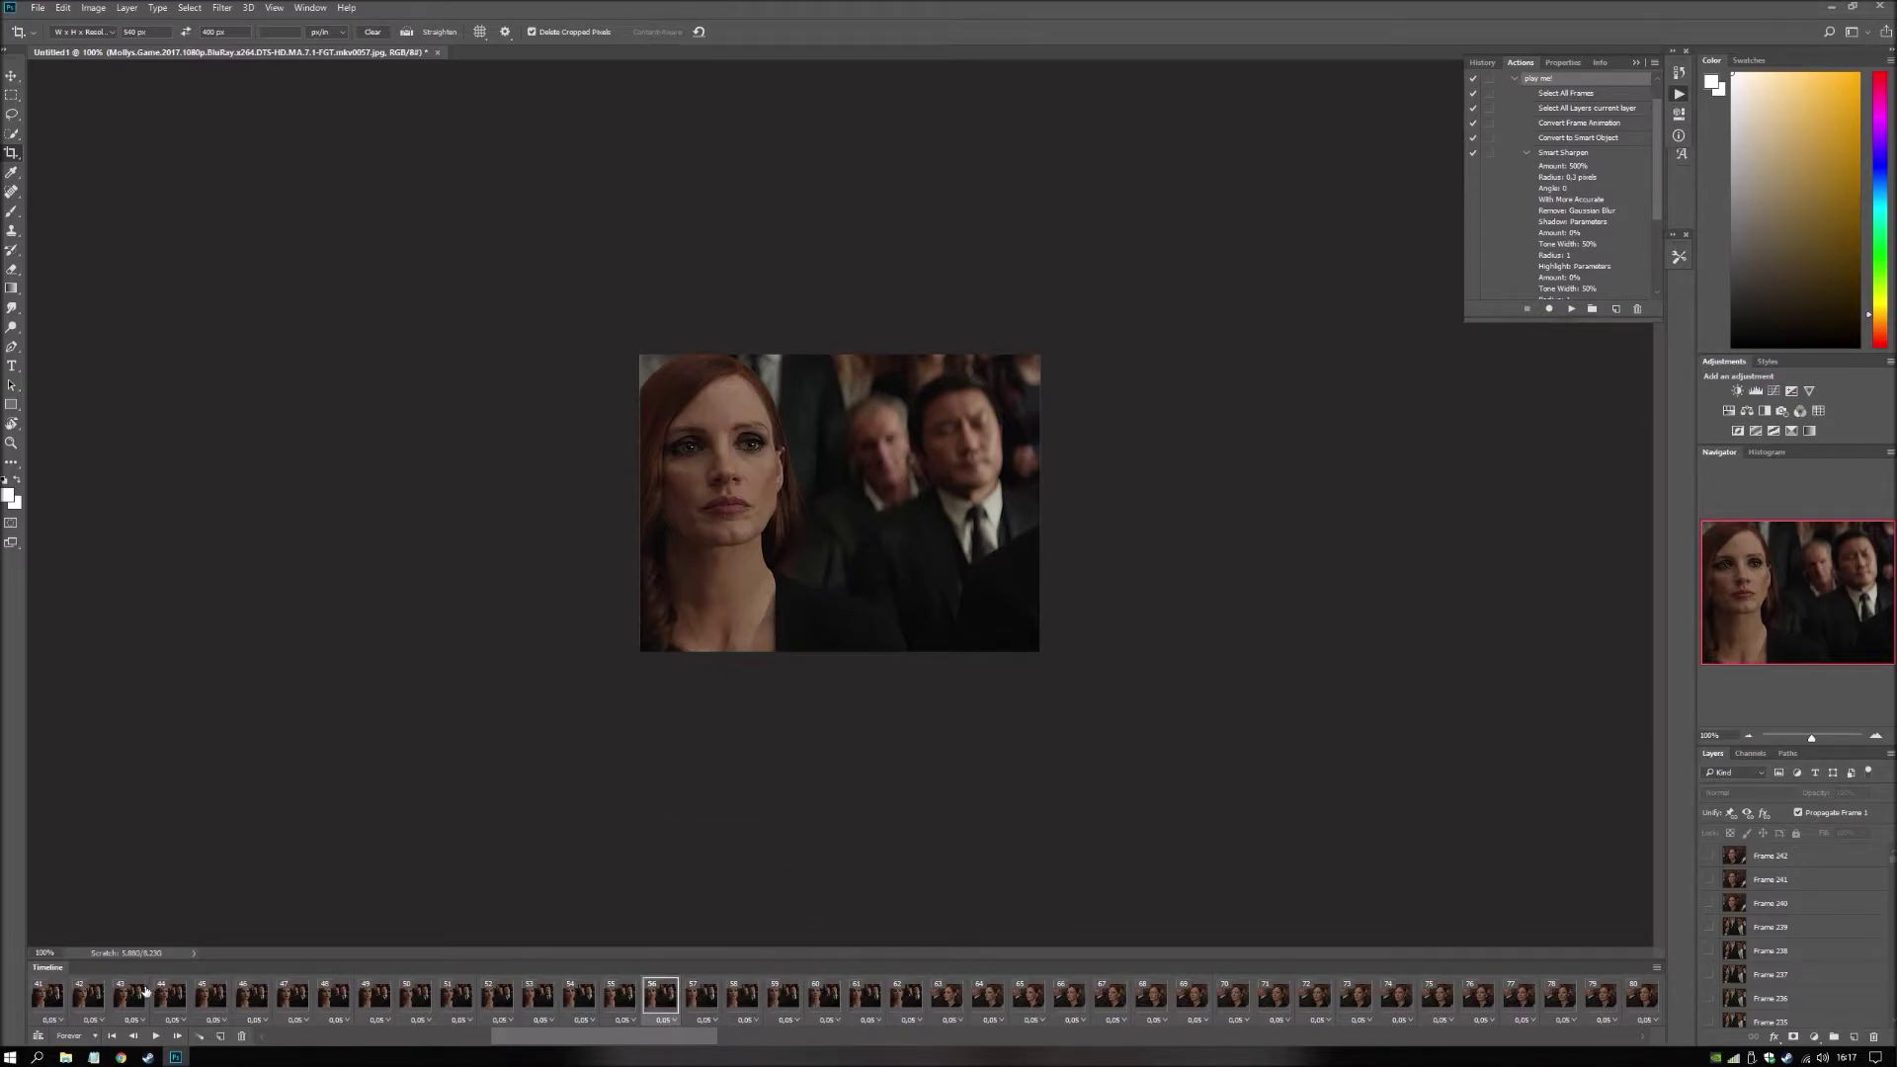
{"action": "left_click", "coordinate": [113, 1036]}
{"action": "left_click", "coordinate": [155, 1036]}
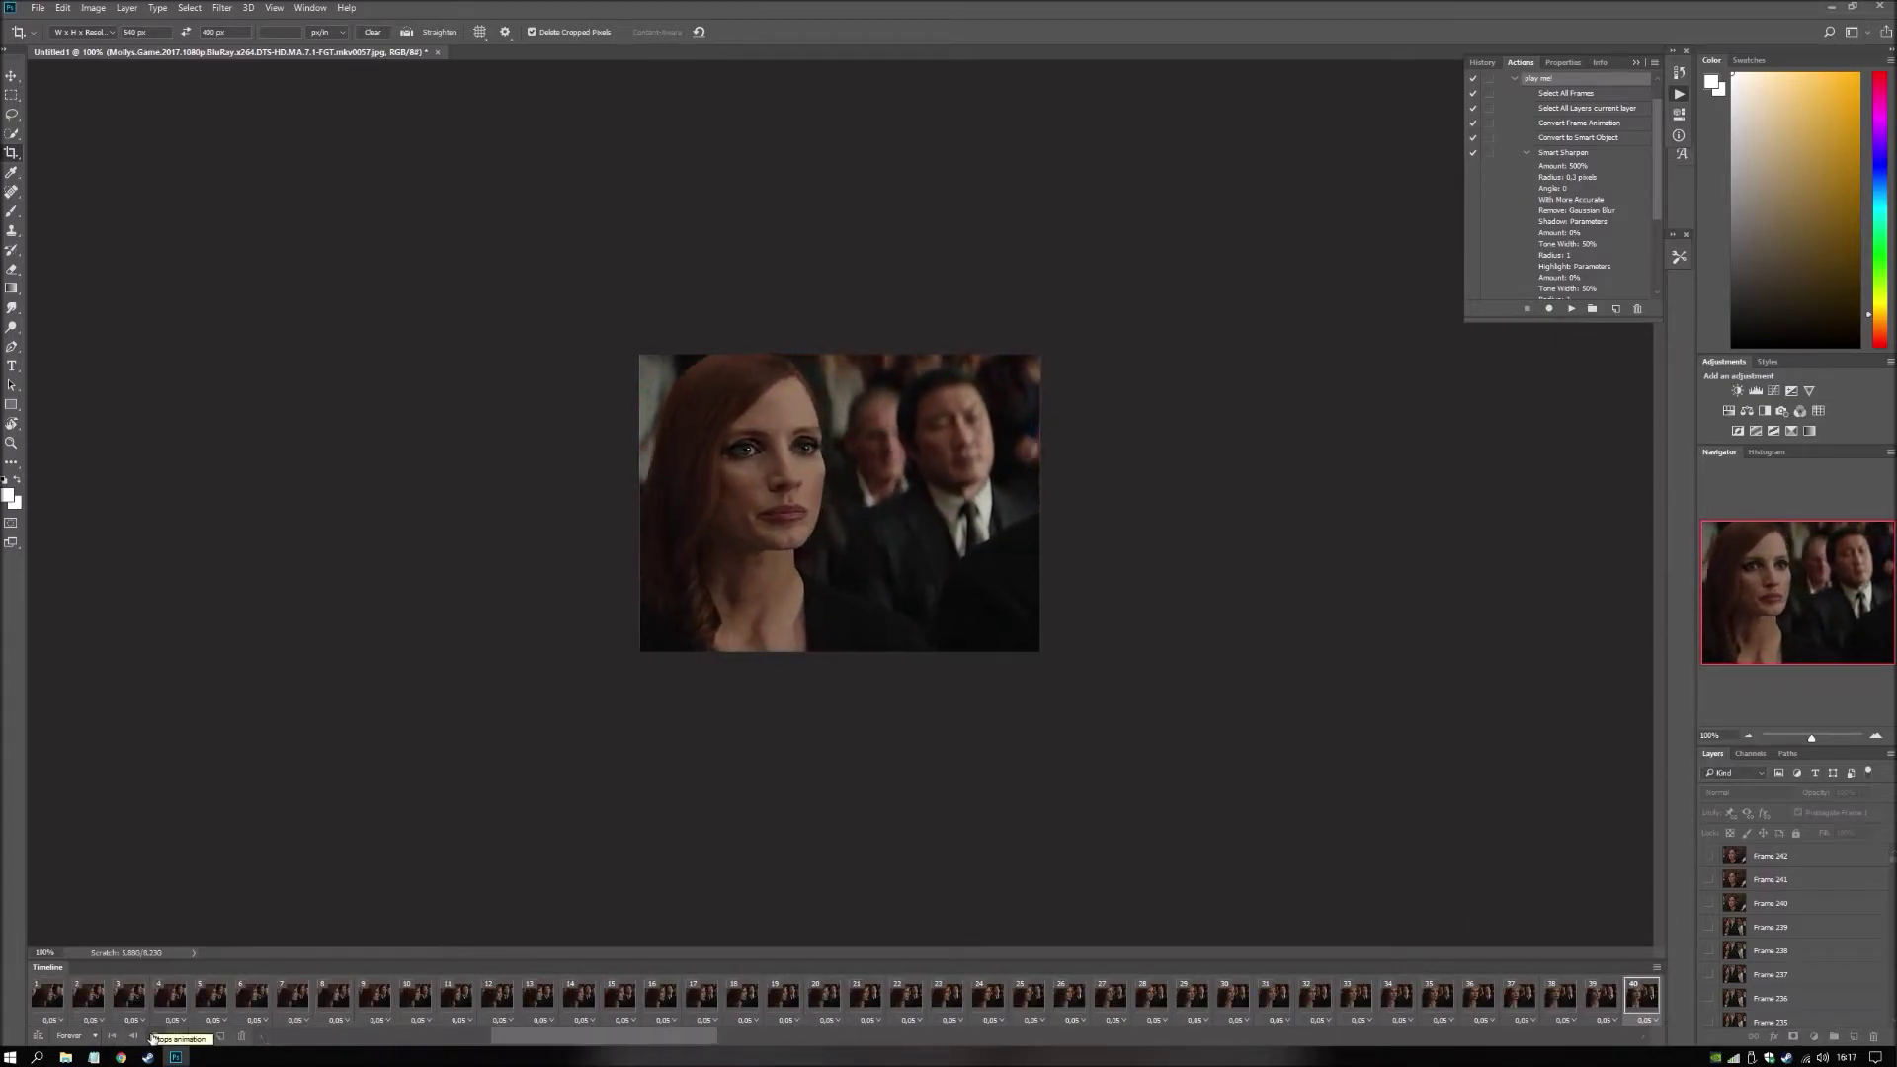
{"action": "left_click", "coordinate": [155, 1035]}
Scrub the timeline, viewing frames 96 and 89 with a short playback.
{"action": "scroll", "coordinate": [513, 1028], "scroll_direction": "right", "scroll_amount": 5}
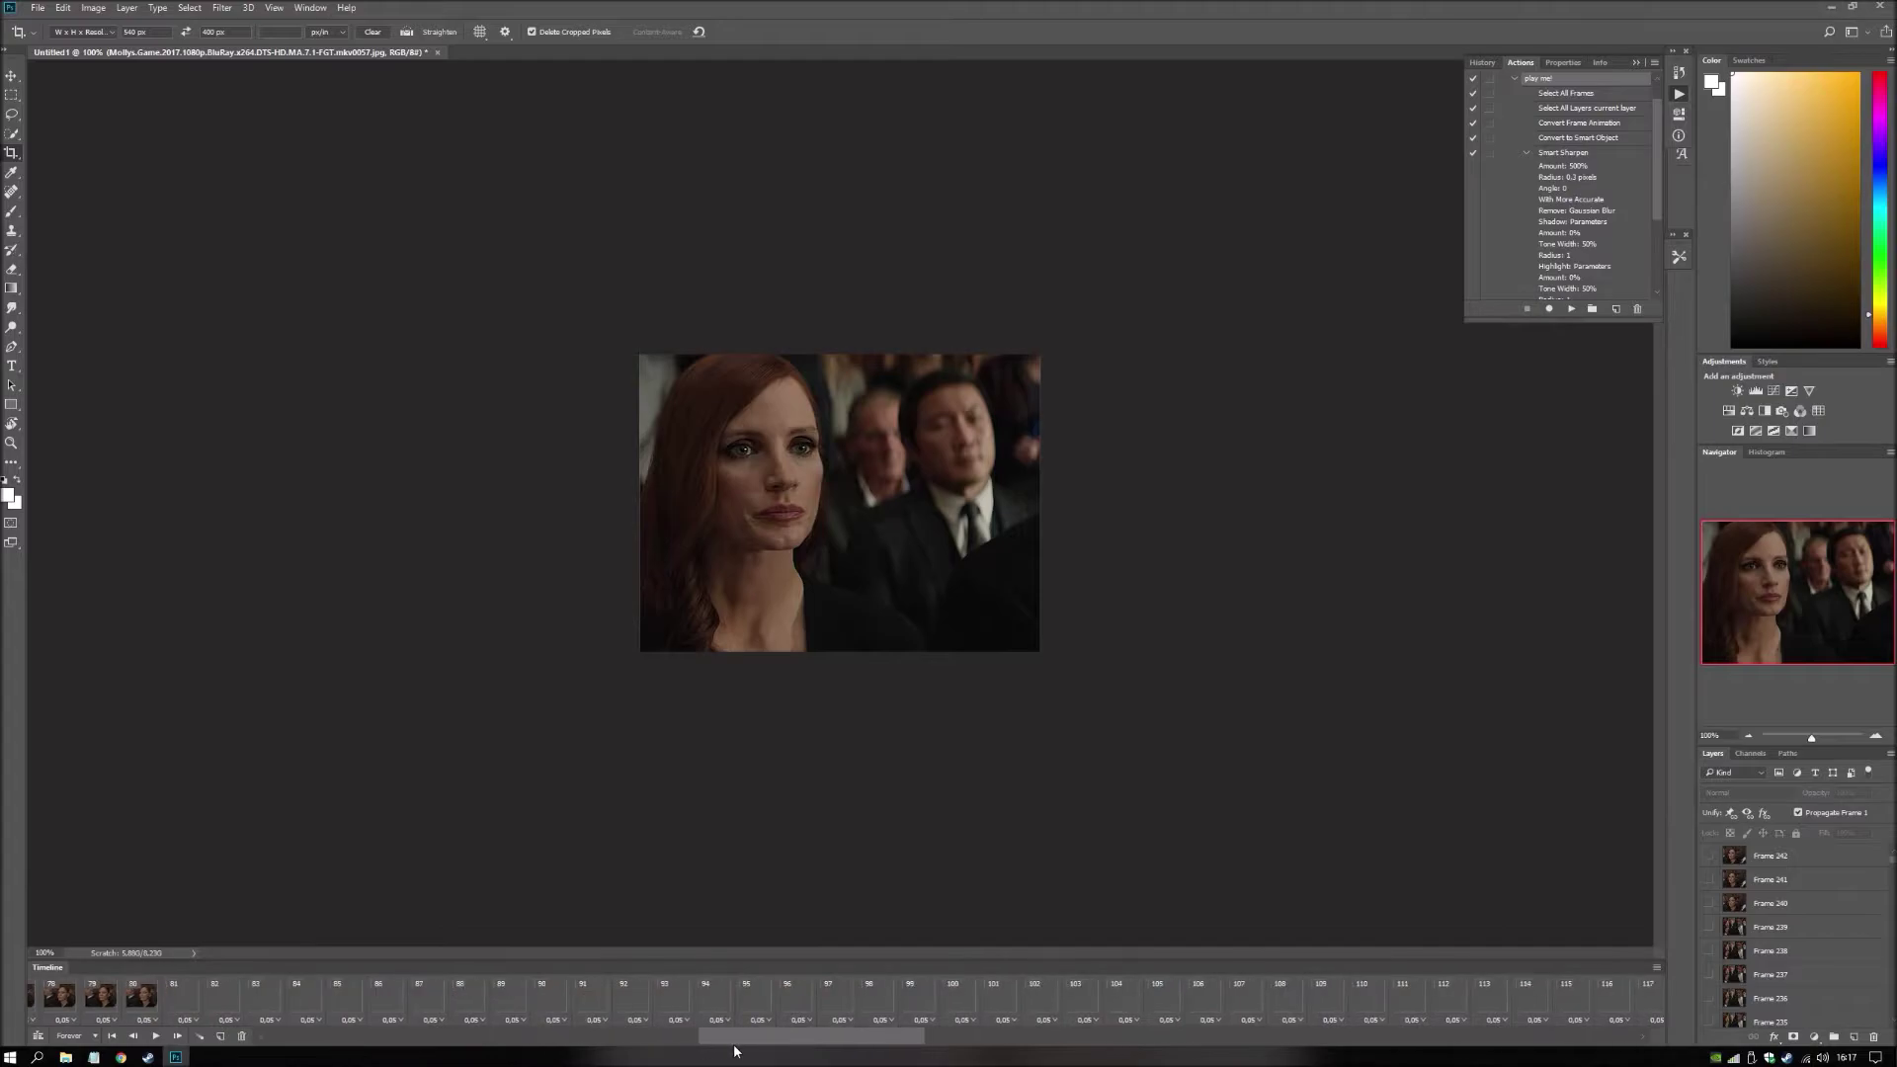
{"action": "left_click", "coordinate": [796, 995]}
{"action": "key", "text": "space"}
{"action": "key", "text": "space"}
{"action": "left_click", "coordinate": [499, 1004]}
{"action": "left_click", "coordinate": [797, 1008]}
{"action": "left_click_drag", "start_coordinate": [806, 1038], "coordinate": [815, 1038]}
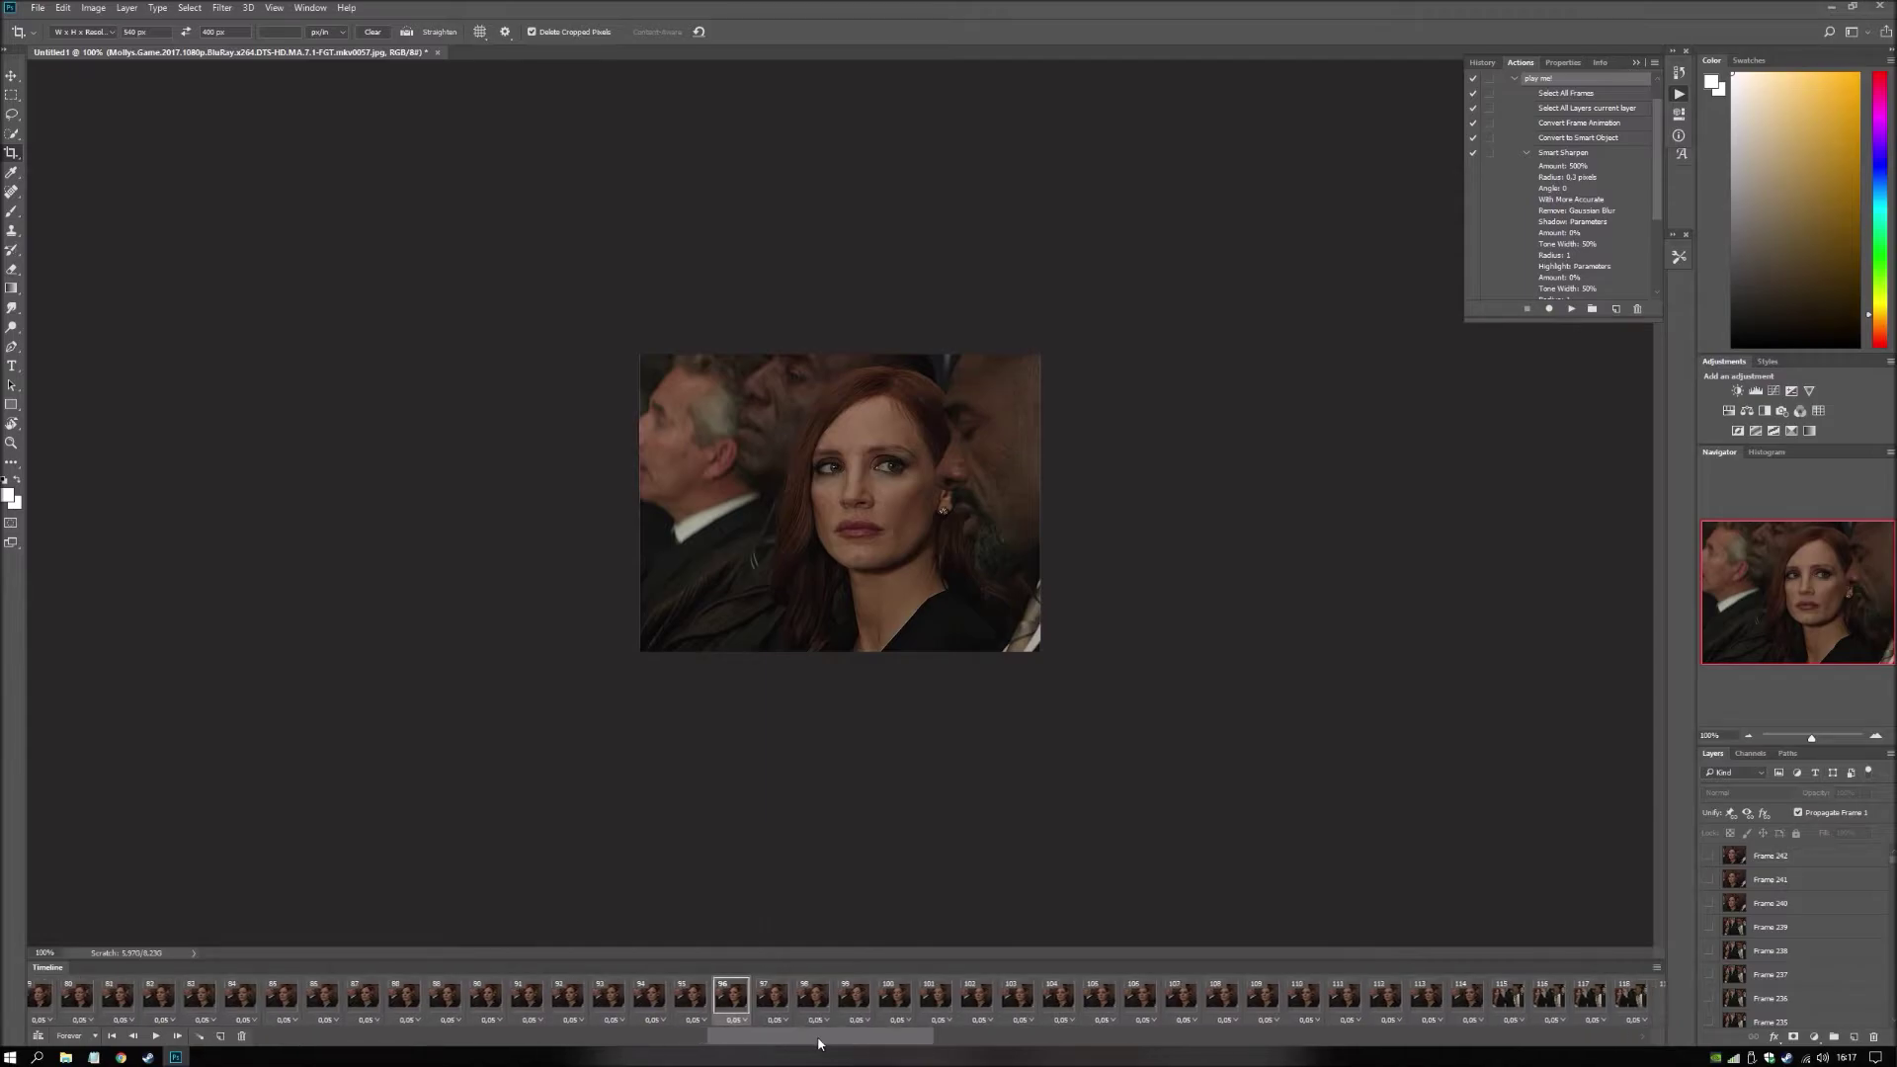
Play the animation from frame 102, then from the first frame, stopping at frame 57.
{"action": "left_click", "coordinate": [974, 991]}
{"action": "left_click", "coordinate": [156, 1037]}
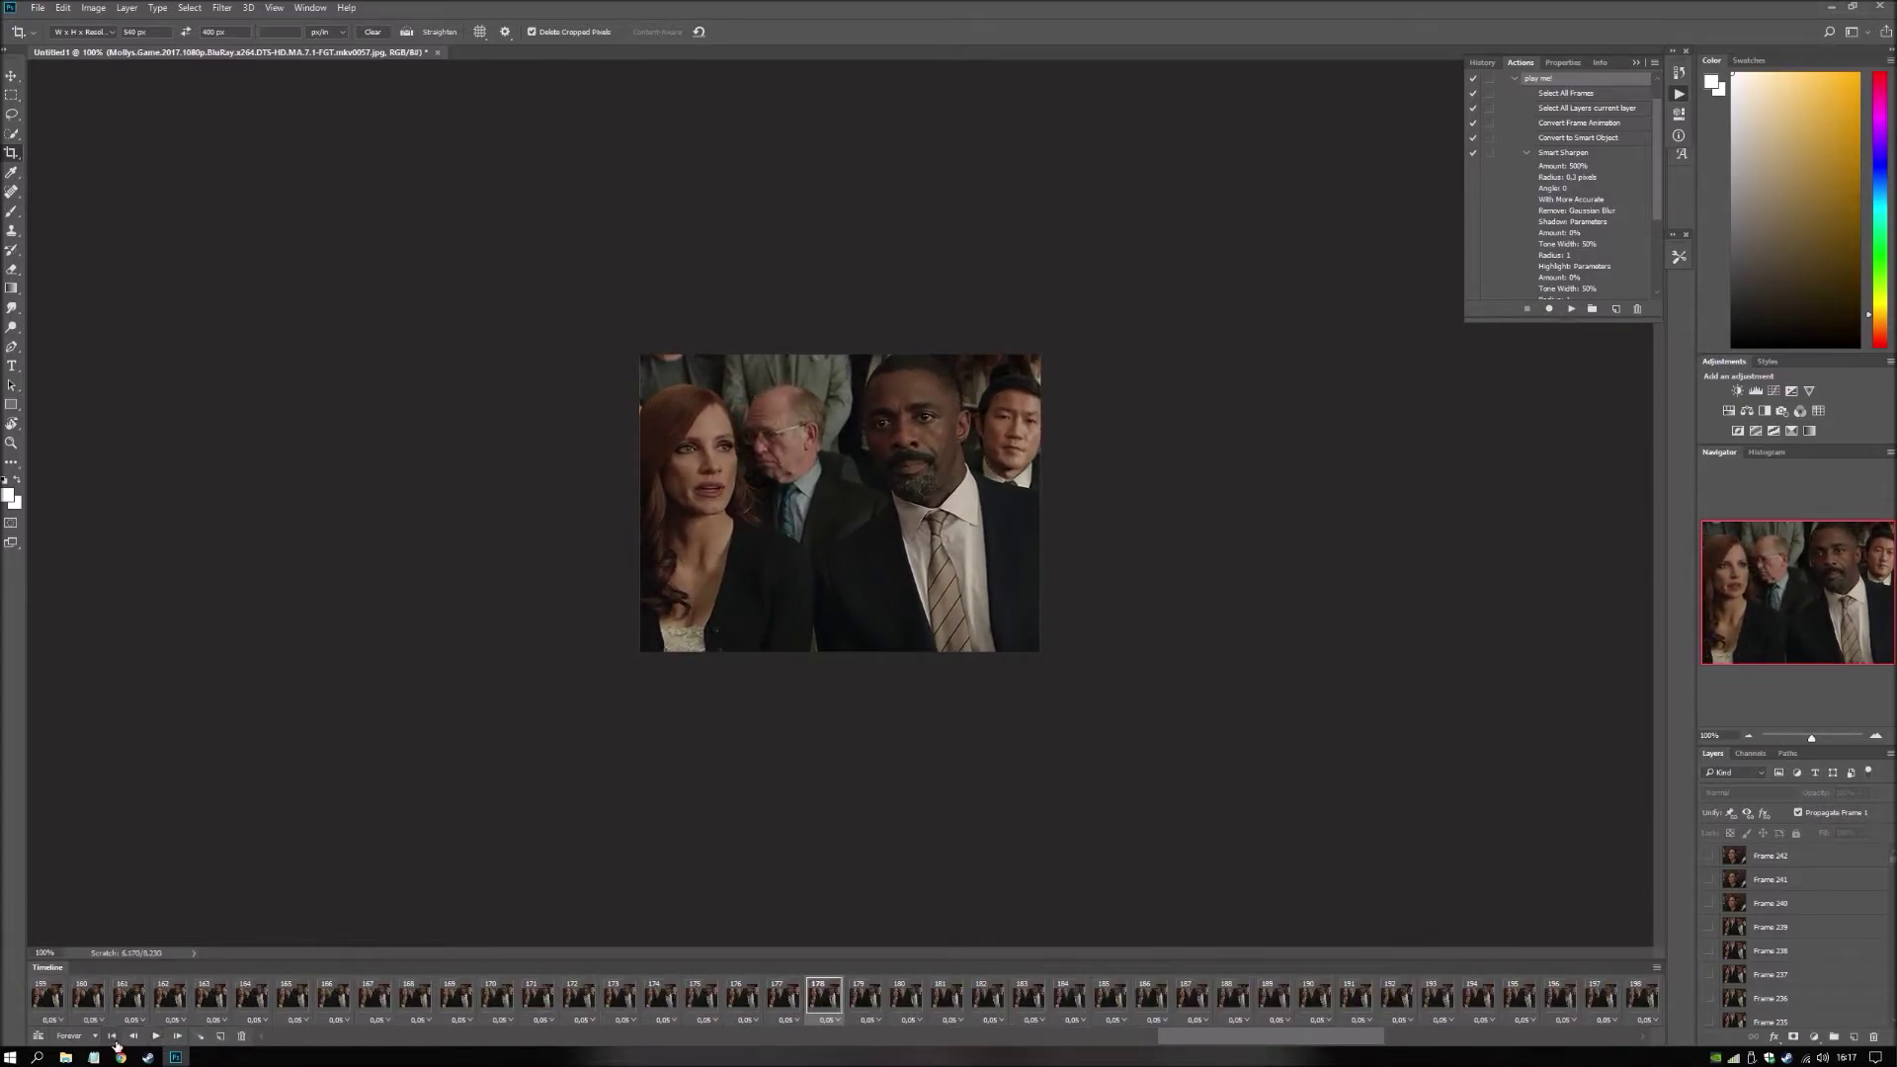
{"action": "left_click", "coordinate": [111, 1036]}
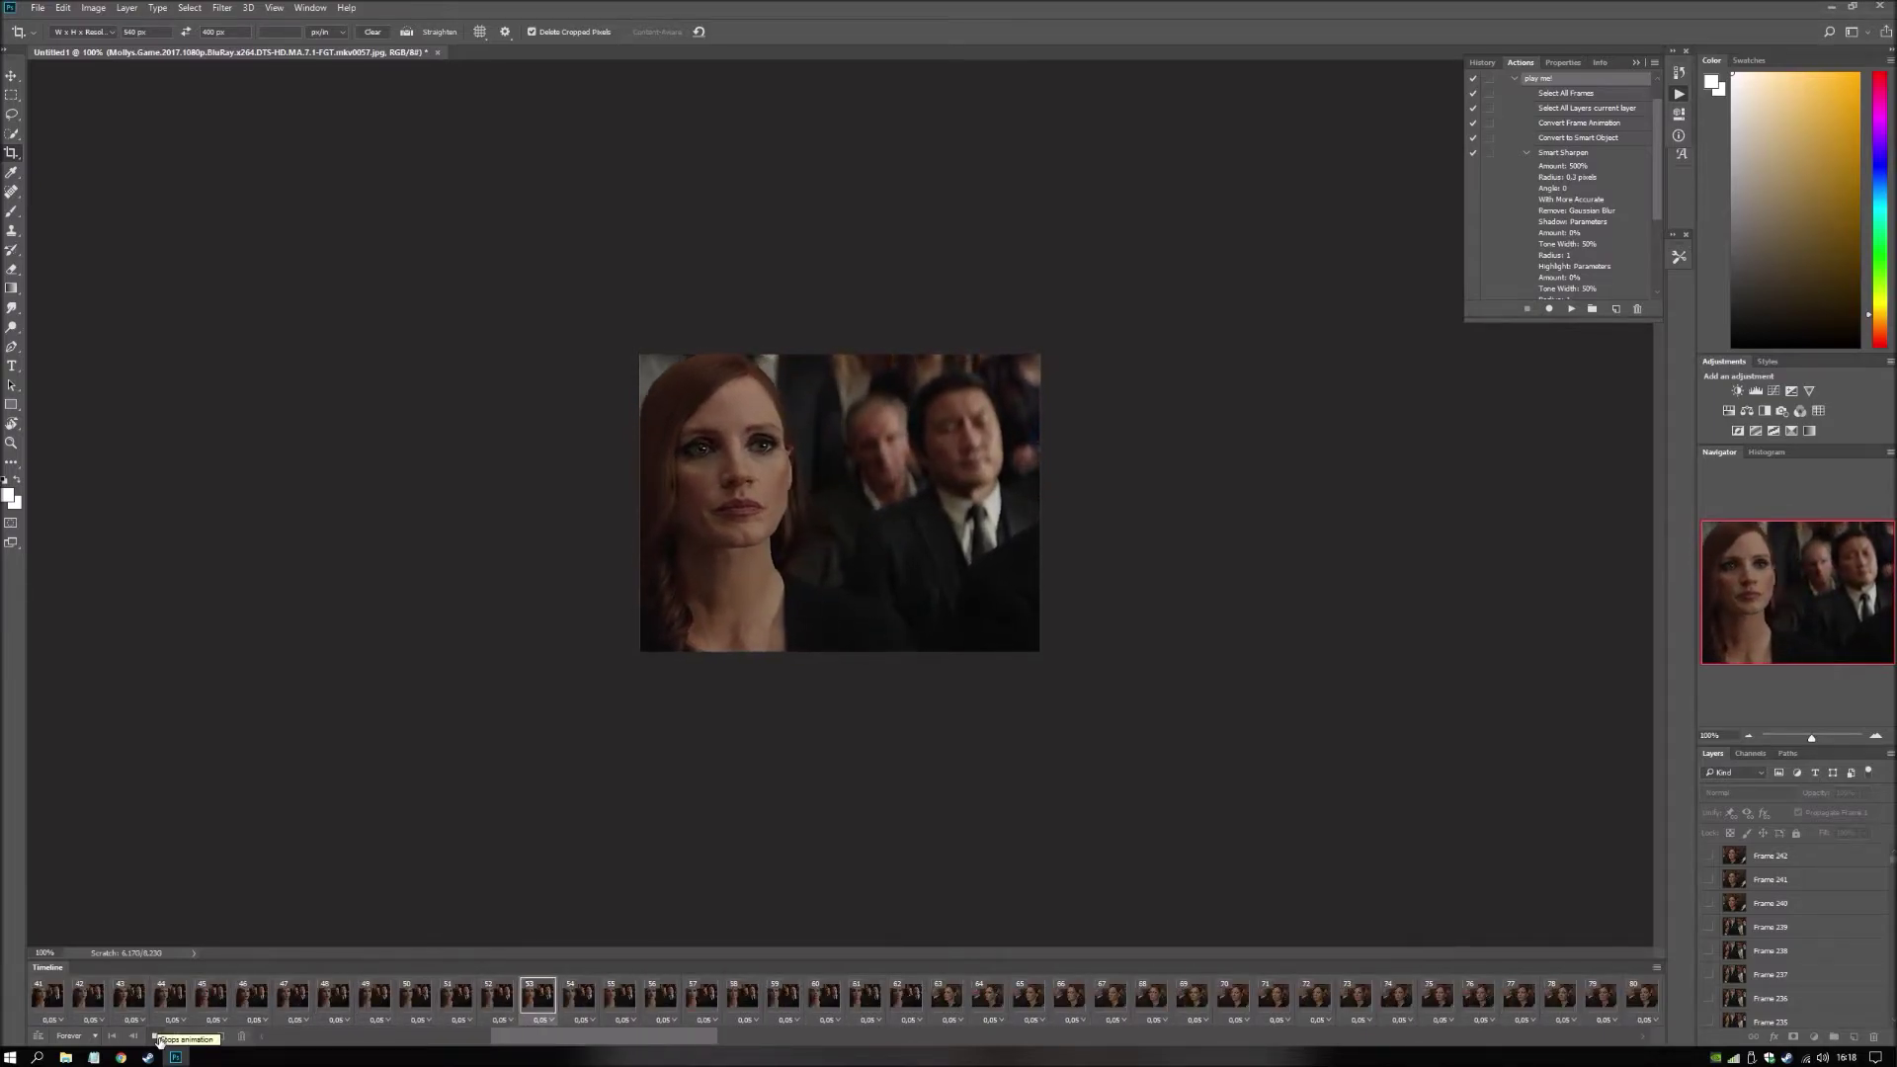
{"action": "left_click", "coordinate": [156, 1036]}
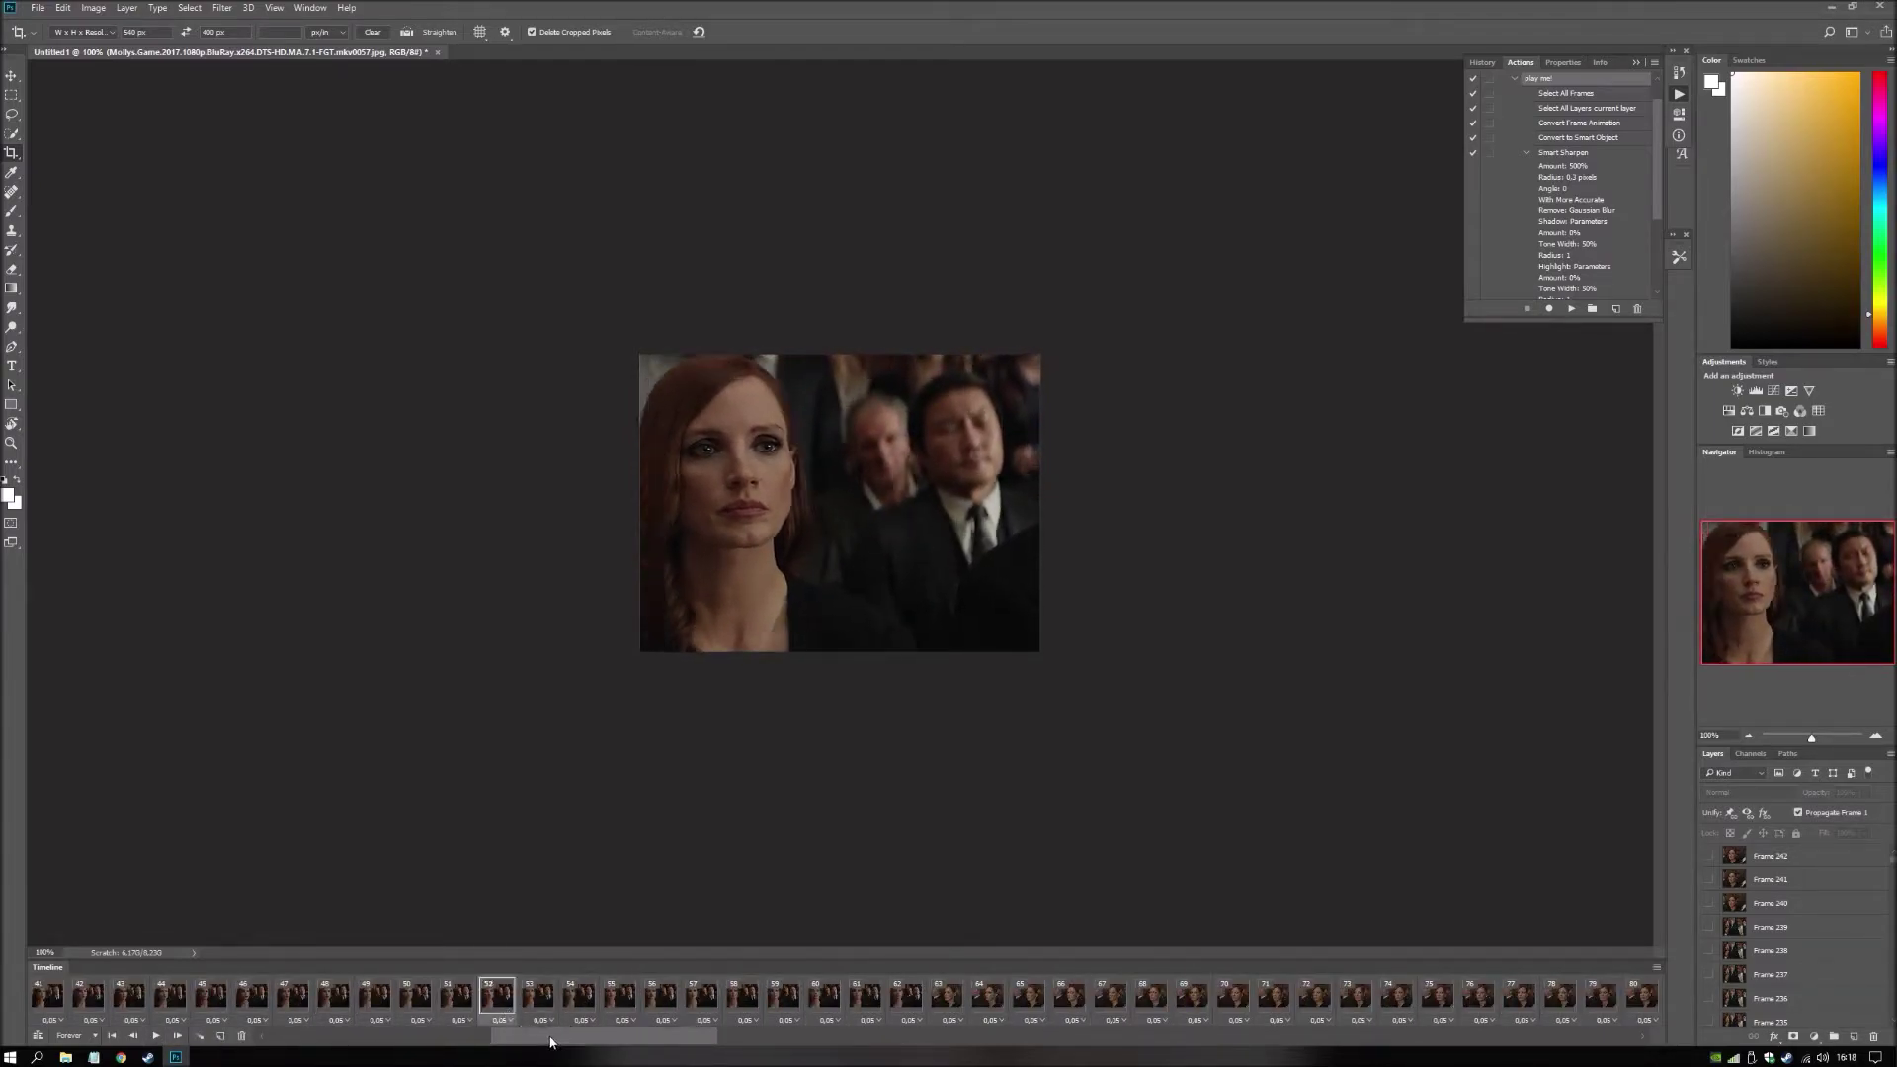
View frame 85, then select the top frame layer, Frame 242.
{"action": "scroll", "coordinate": [553, 998], "scroll_direction": "down", "scroll_amount": 5}
{"action": "left_click", "coordinate": [708, 998]}
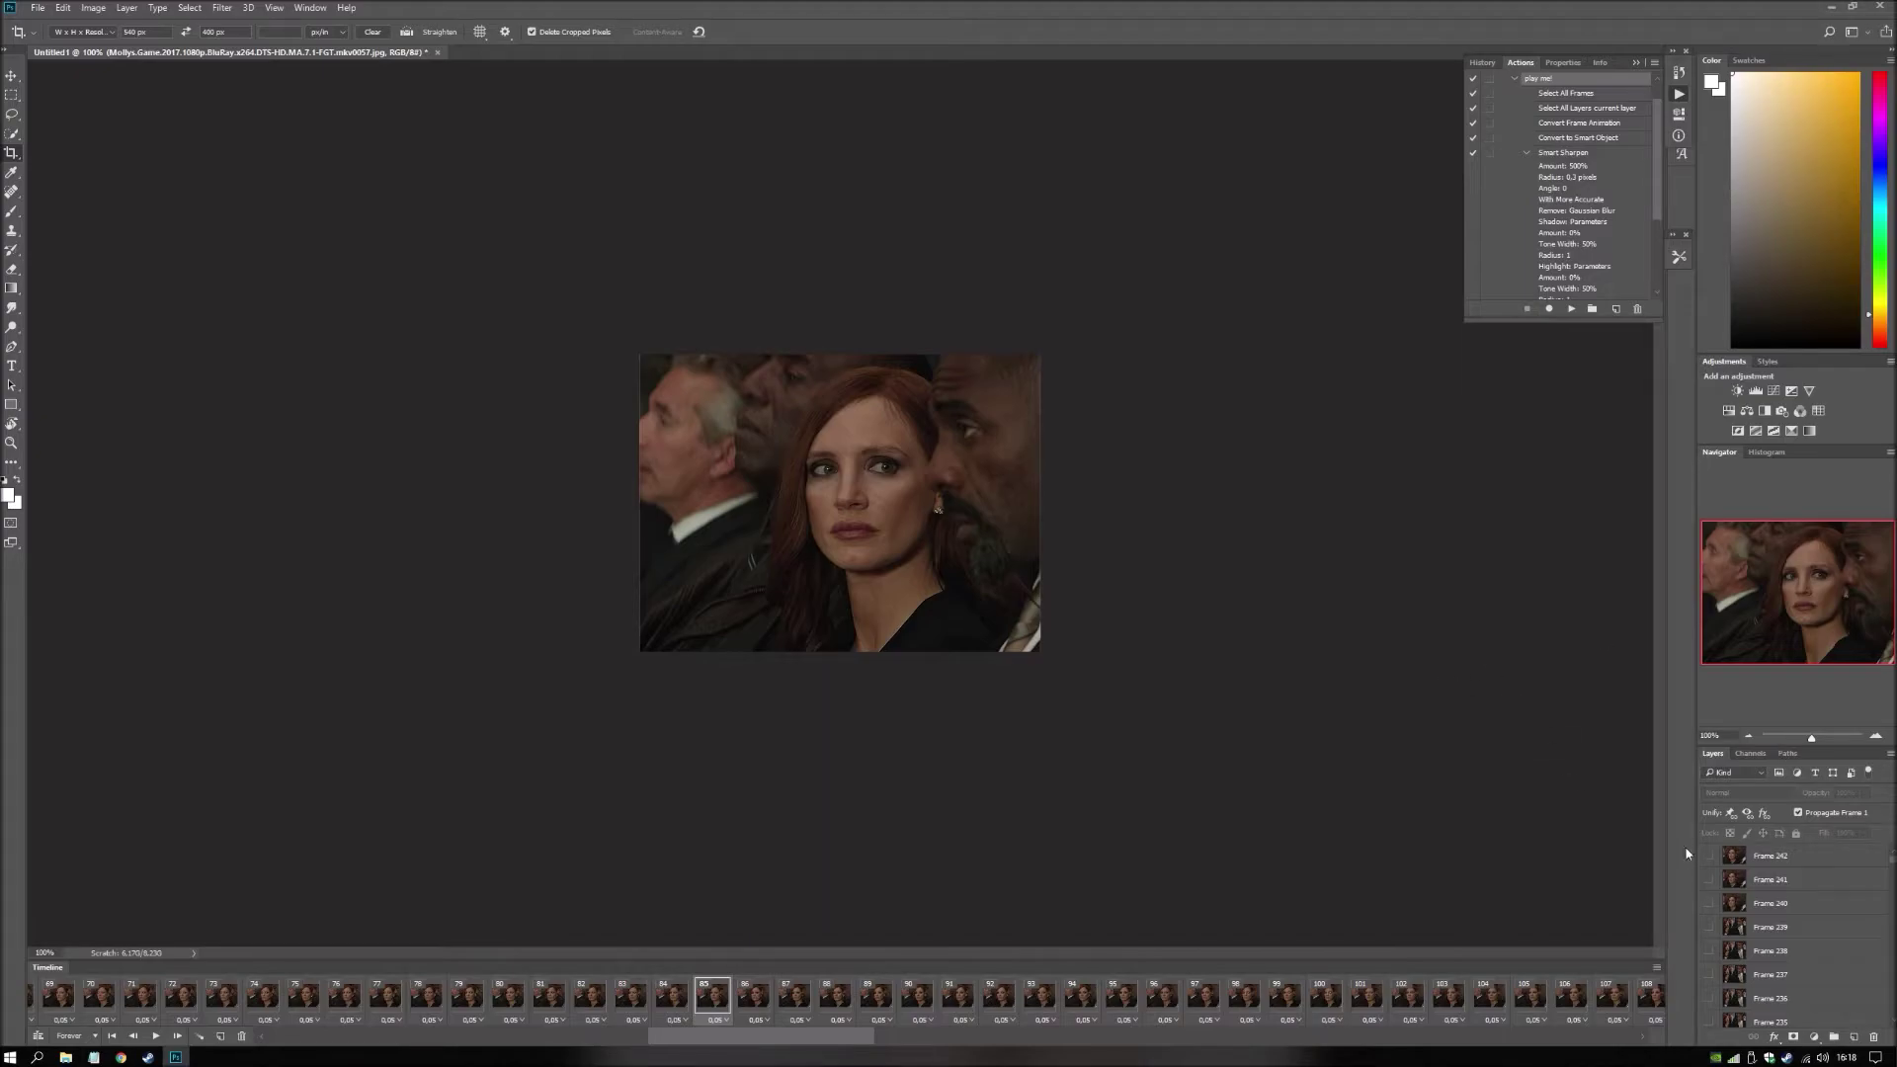
{"action": "left_click", "coordinate": [1819, 858]}
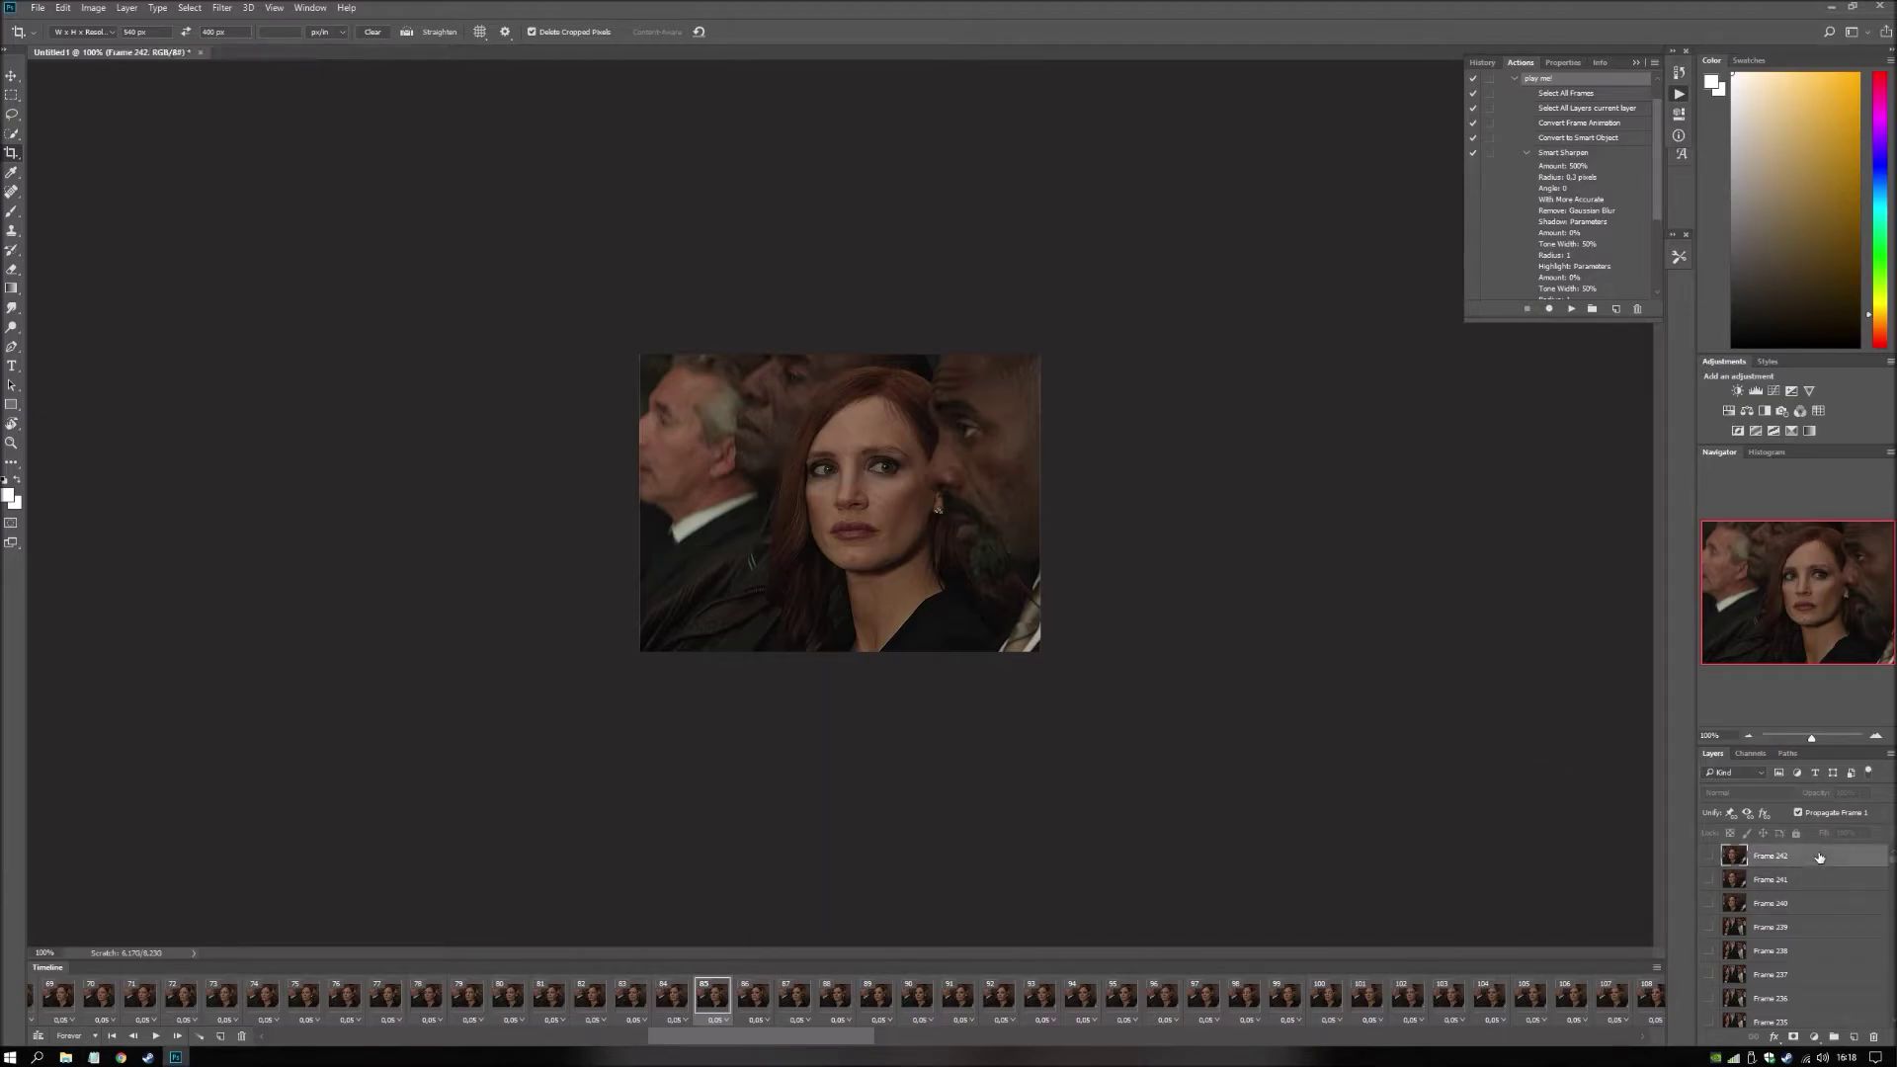
Add two Curves adjustment layers using the Linear Contrast (RGB) and Lighter (RGB) presets.
{"action": "left_click", "coordinate": [1775, 392]}
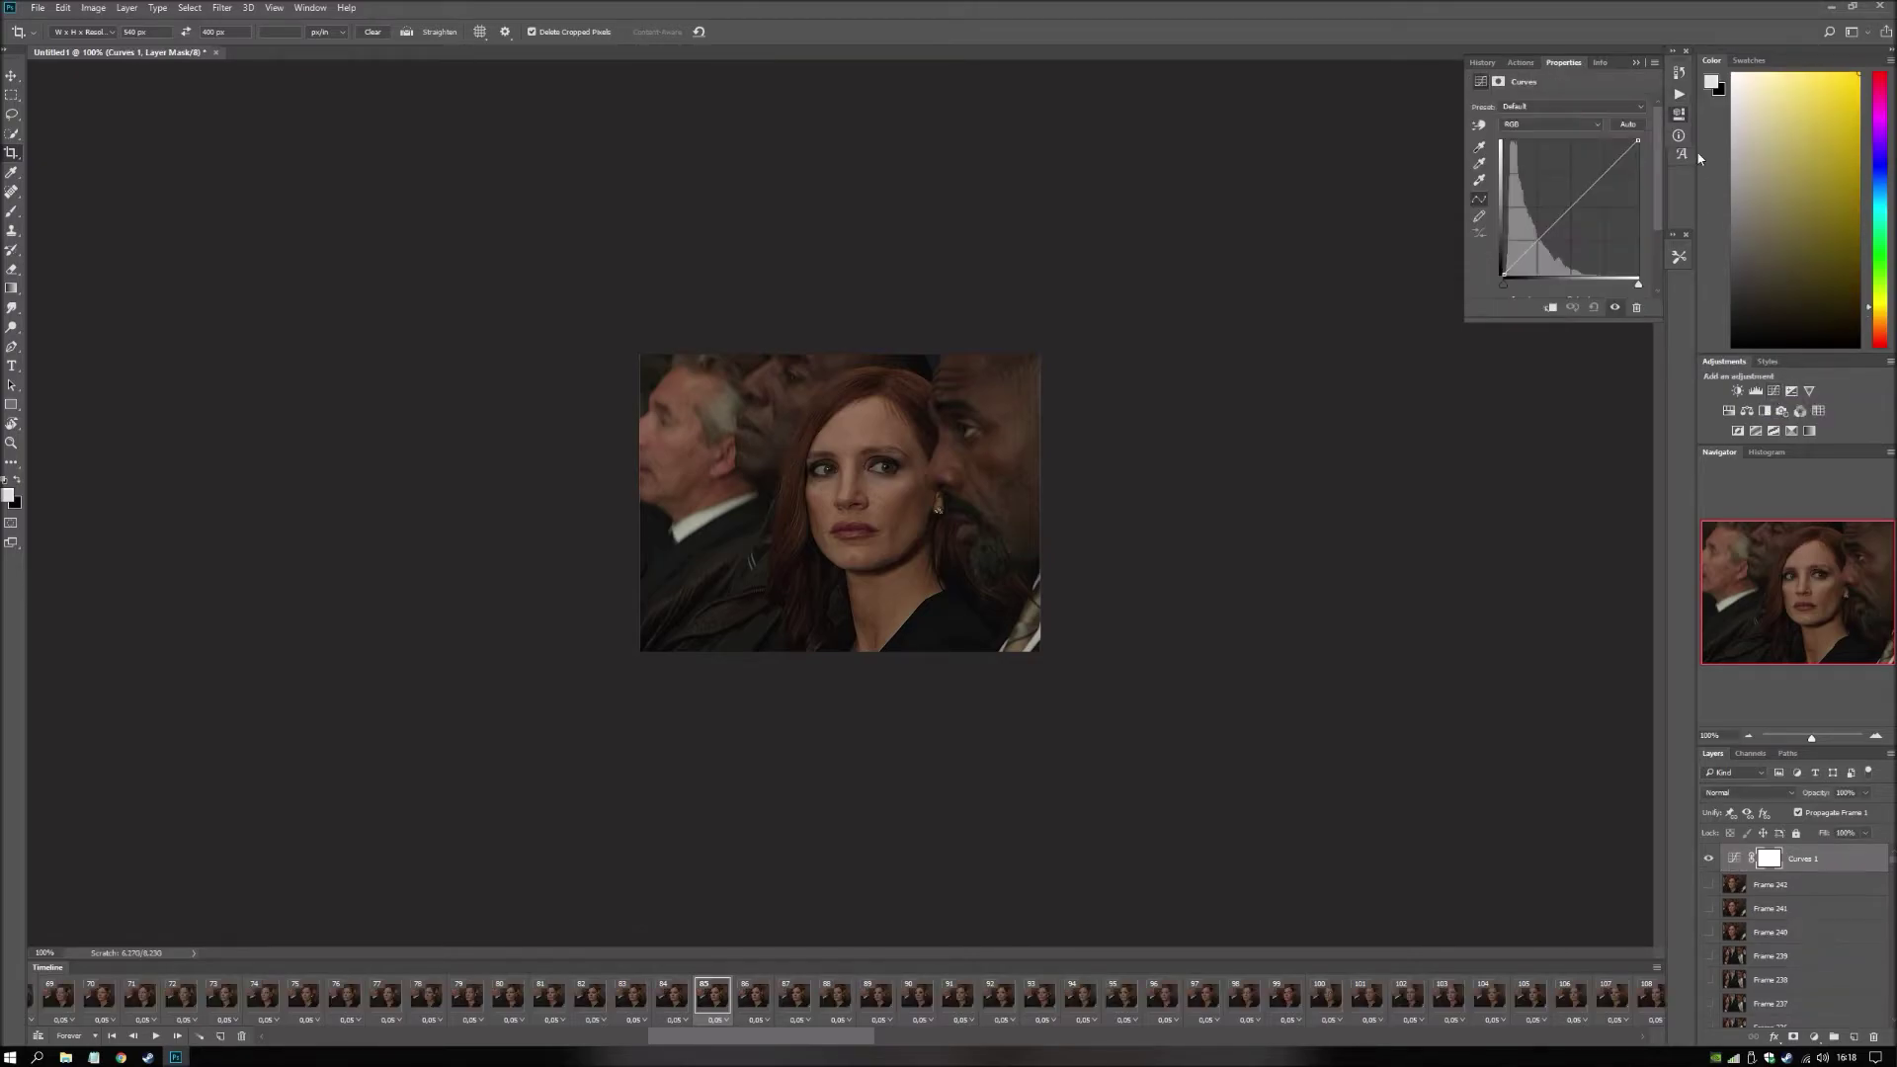
{"action": "left_click", "coordinate": [1595, 107]}
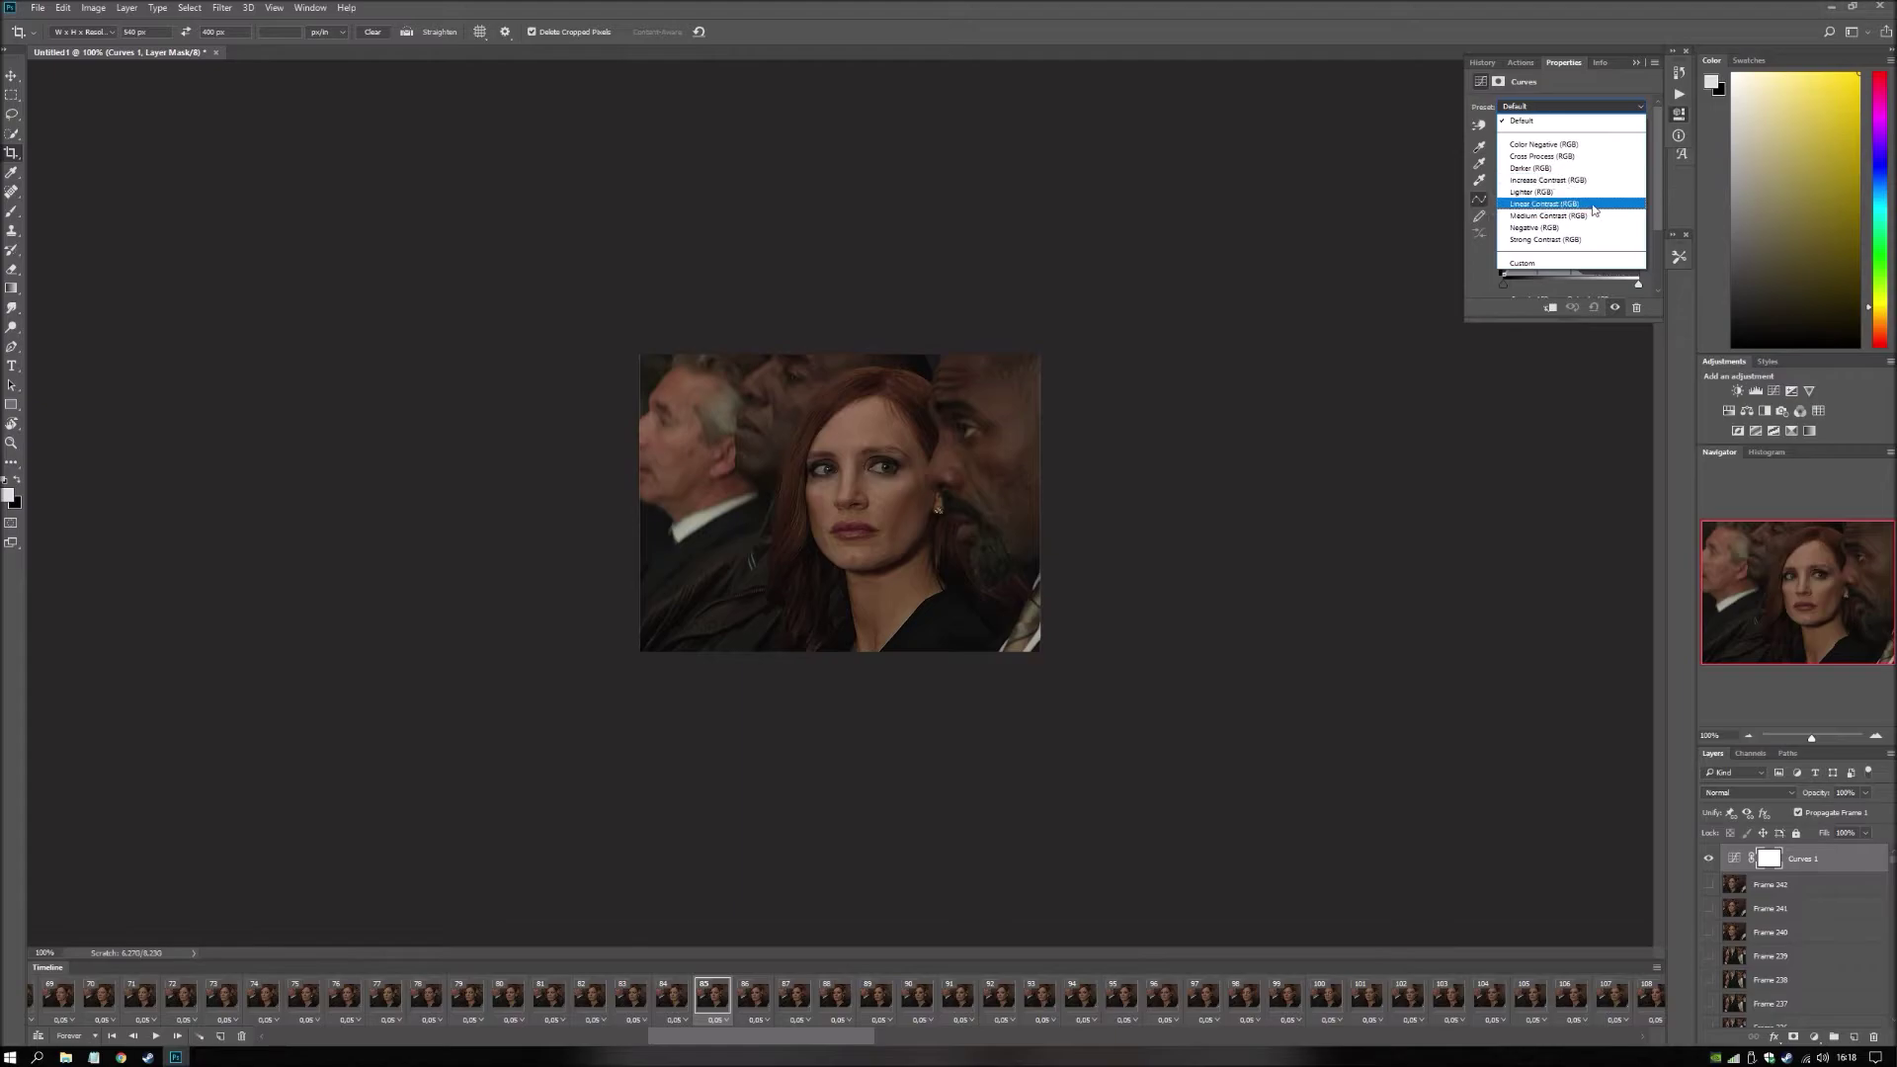
{"action": "left_click", "coordinate": [1615, 204]}
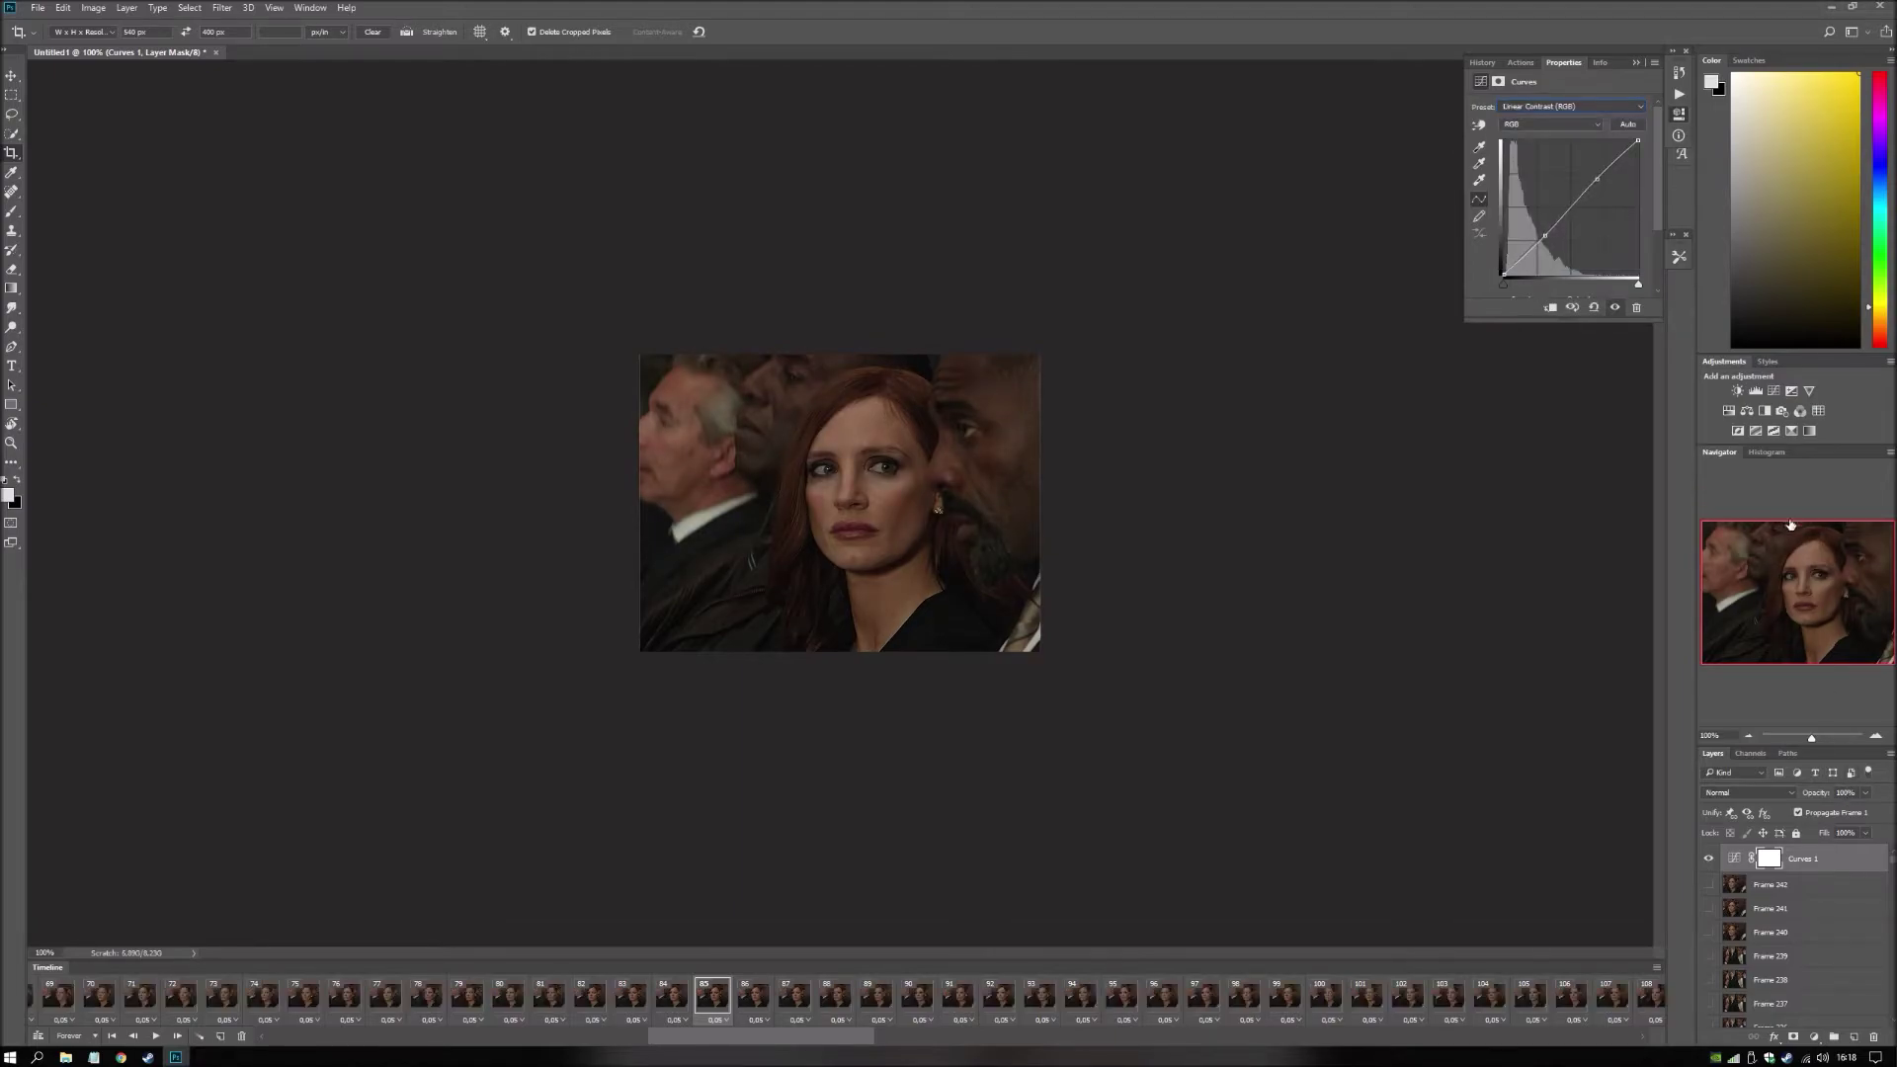
{"action": "left_click", "coordinate": [1775, 397]}
{"action": "left_click", "coordinate": [1566, 107]}
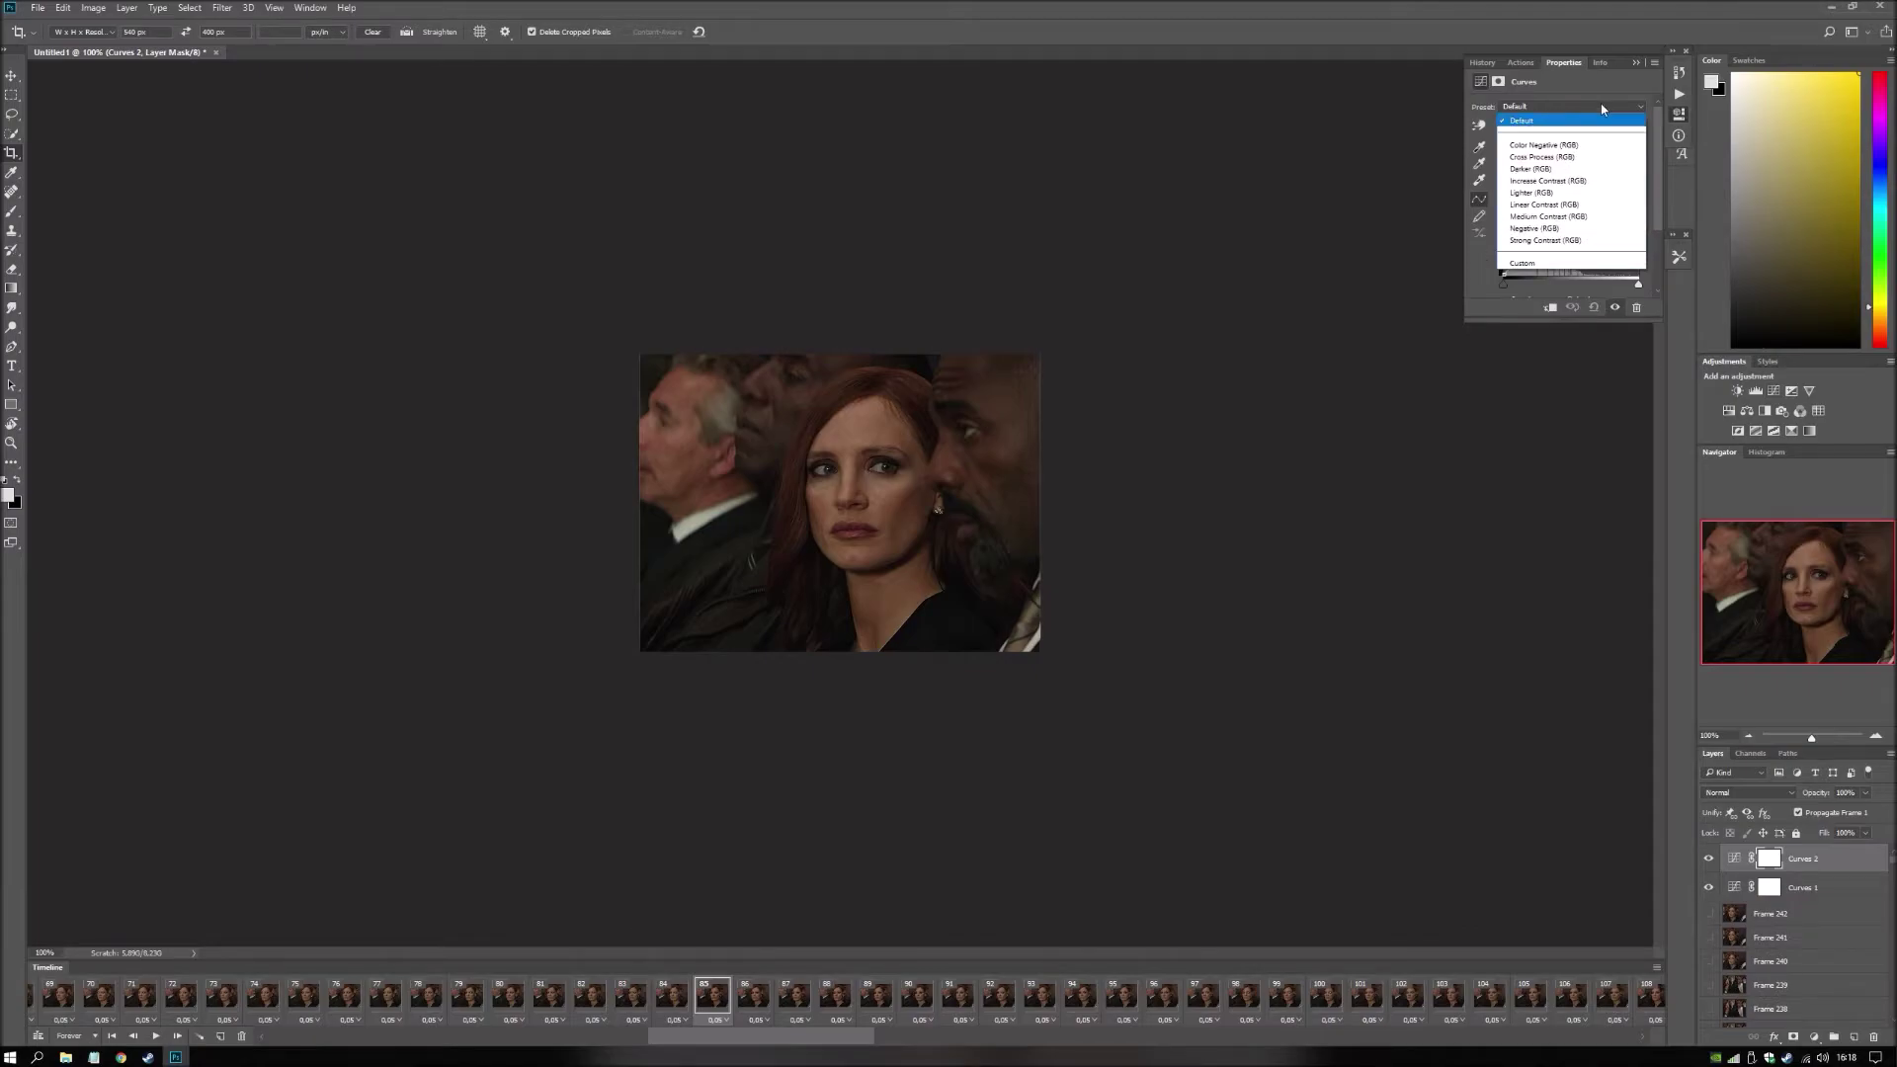
{"action": "left_click", "coordinate": [1561, 194]}
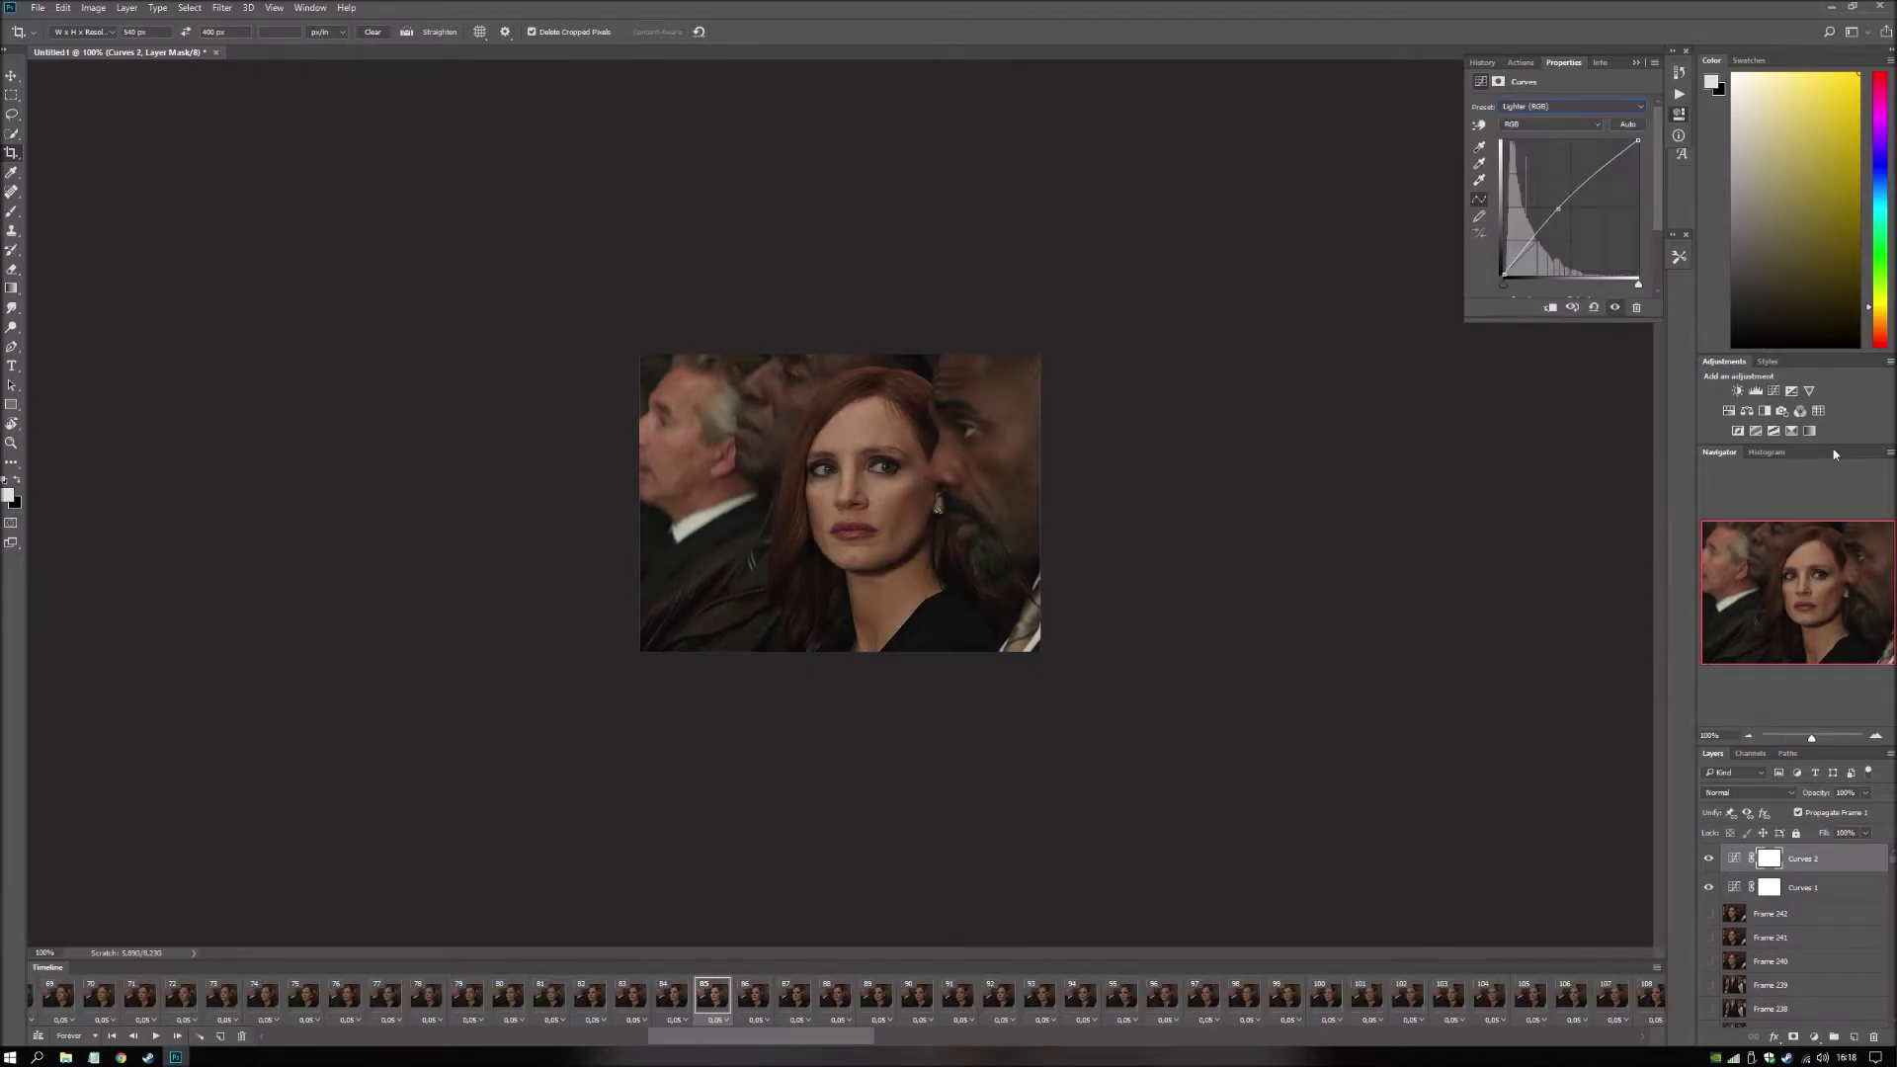
Add a Vibrance layer set to 10 and a Color Balance layer set to 5.
{"action": "left_click", "coordinate": [1809, 392]}
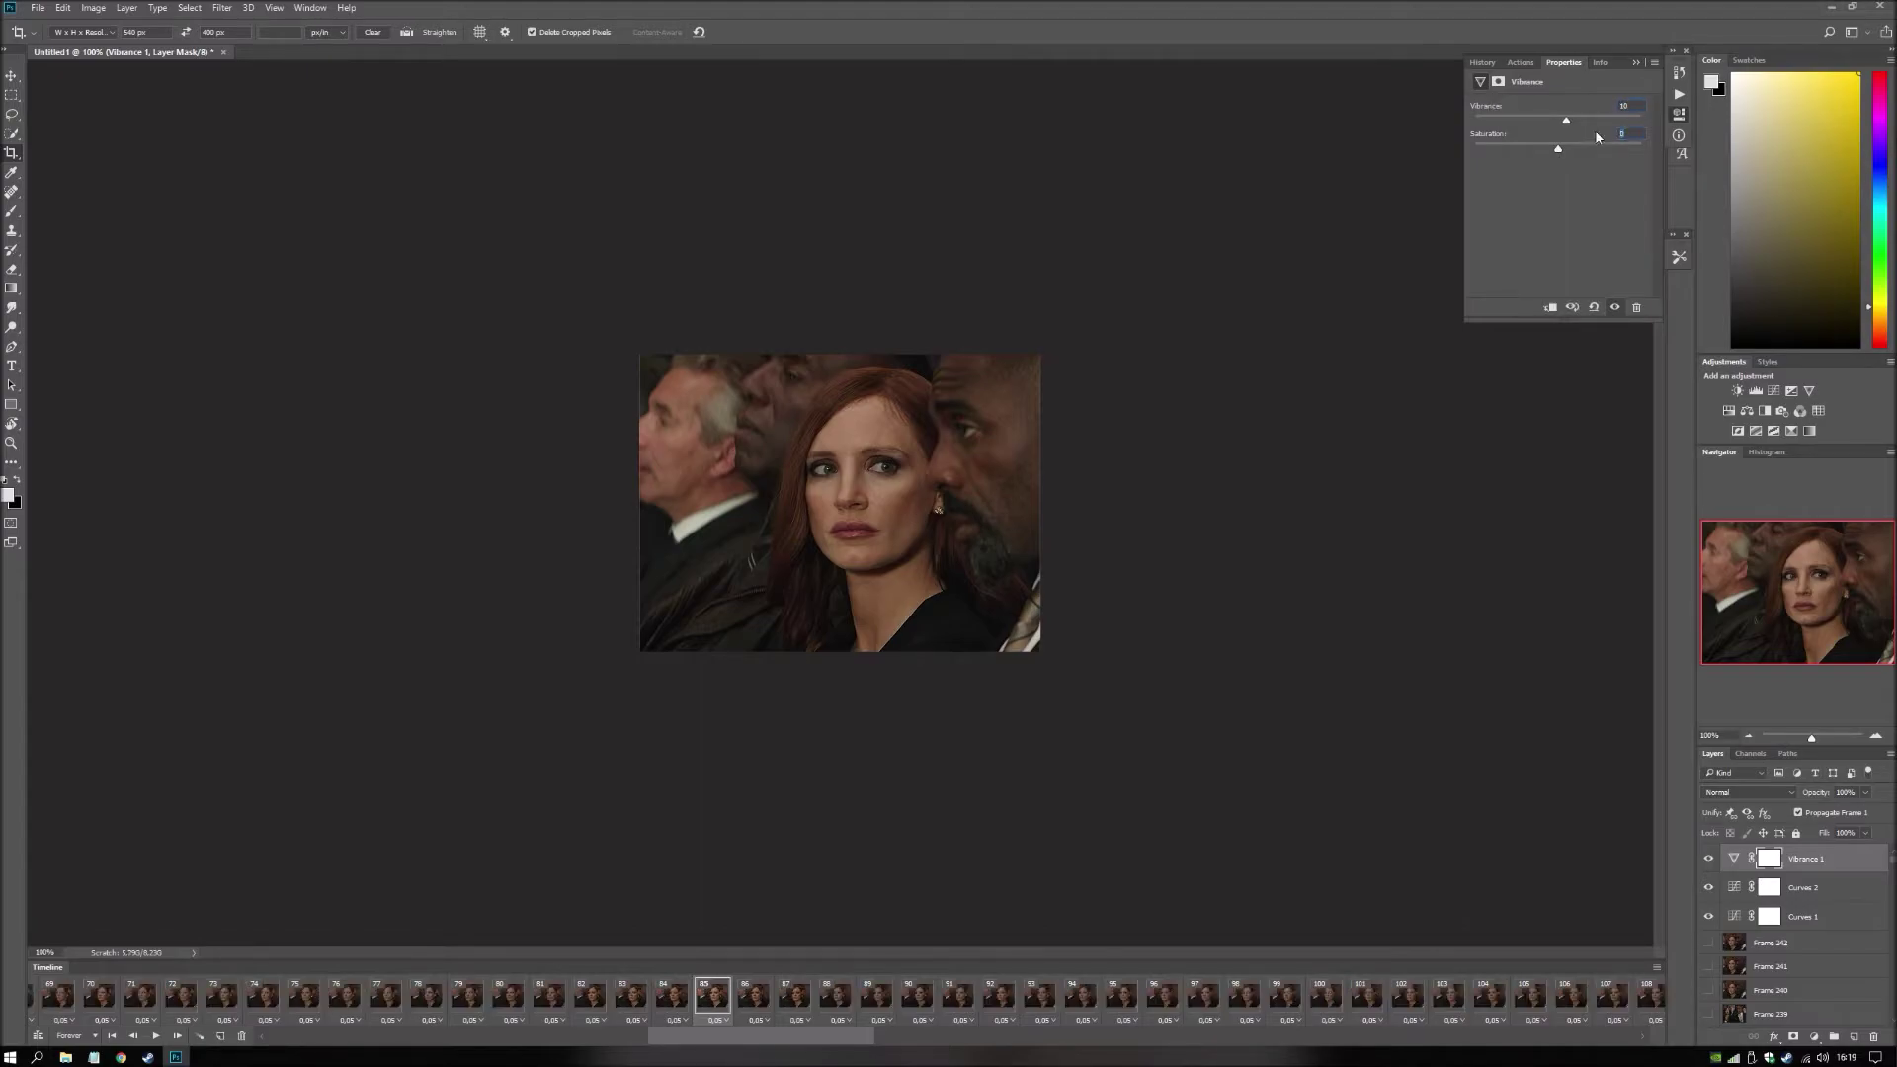
{"action": "type", "text": "10"}
{"action": "left_click", "coordinate": [1746, 411]}
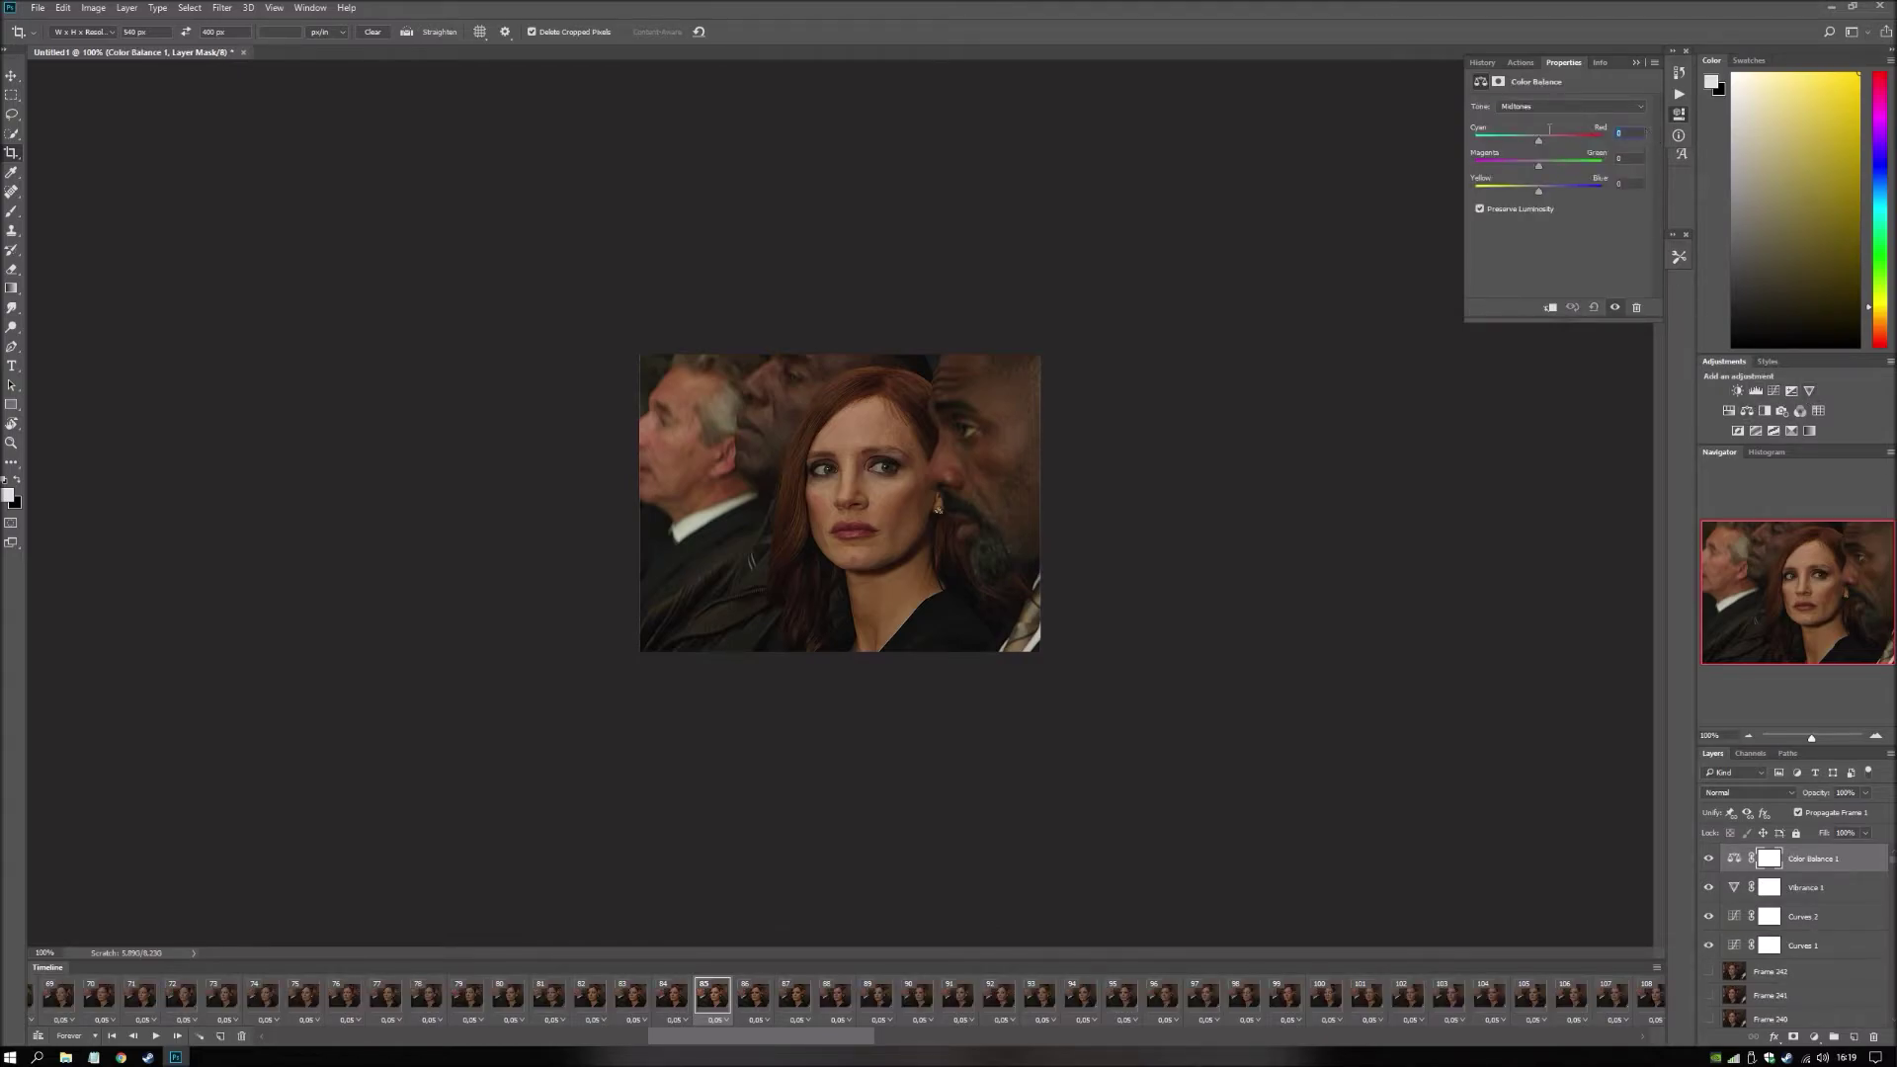
{"action": "type", "text": "5"}
Select Curves 1 and play the graded animation from frame 1, stopping at frame 190.
{"action": "left_click", "coordinate": [1826, 894]}
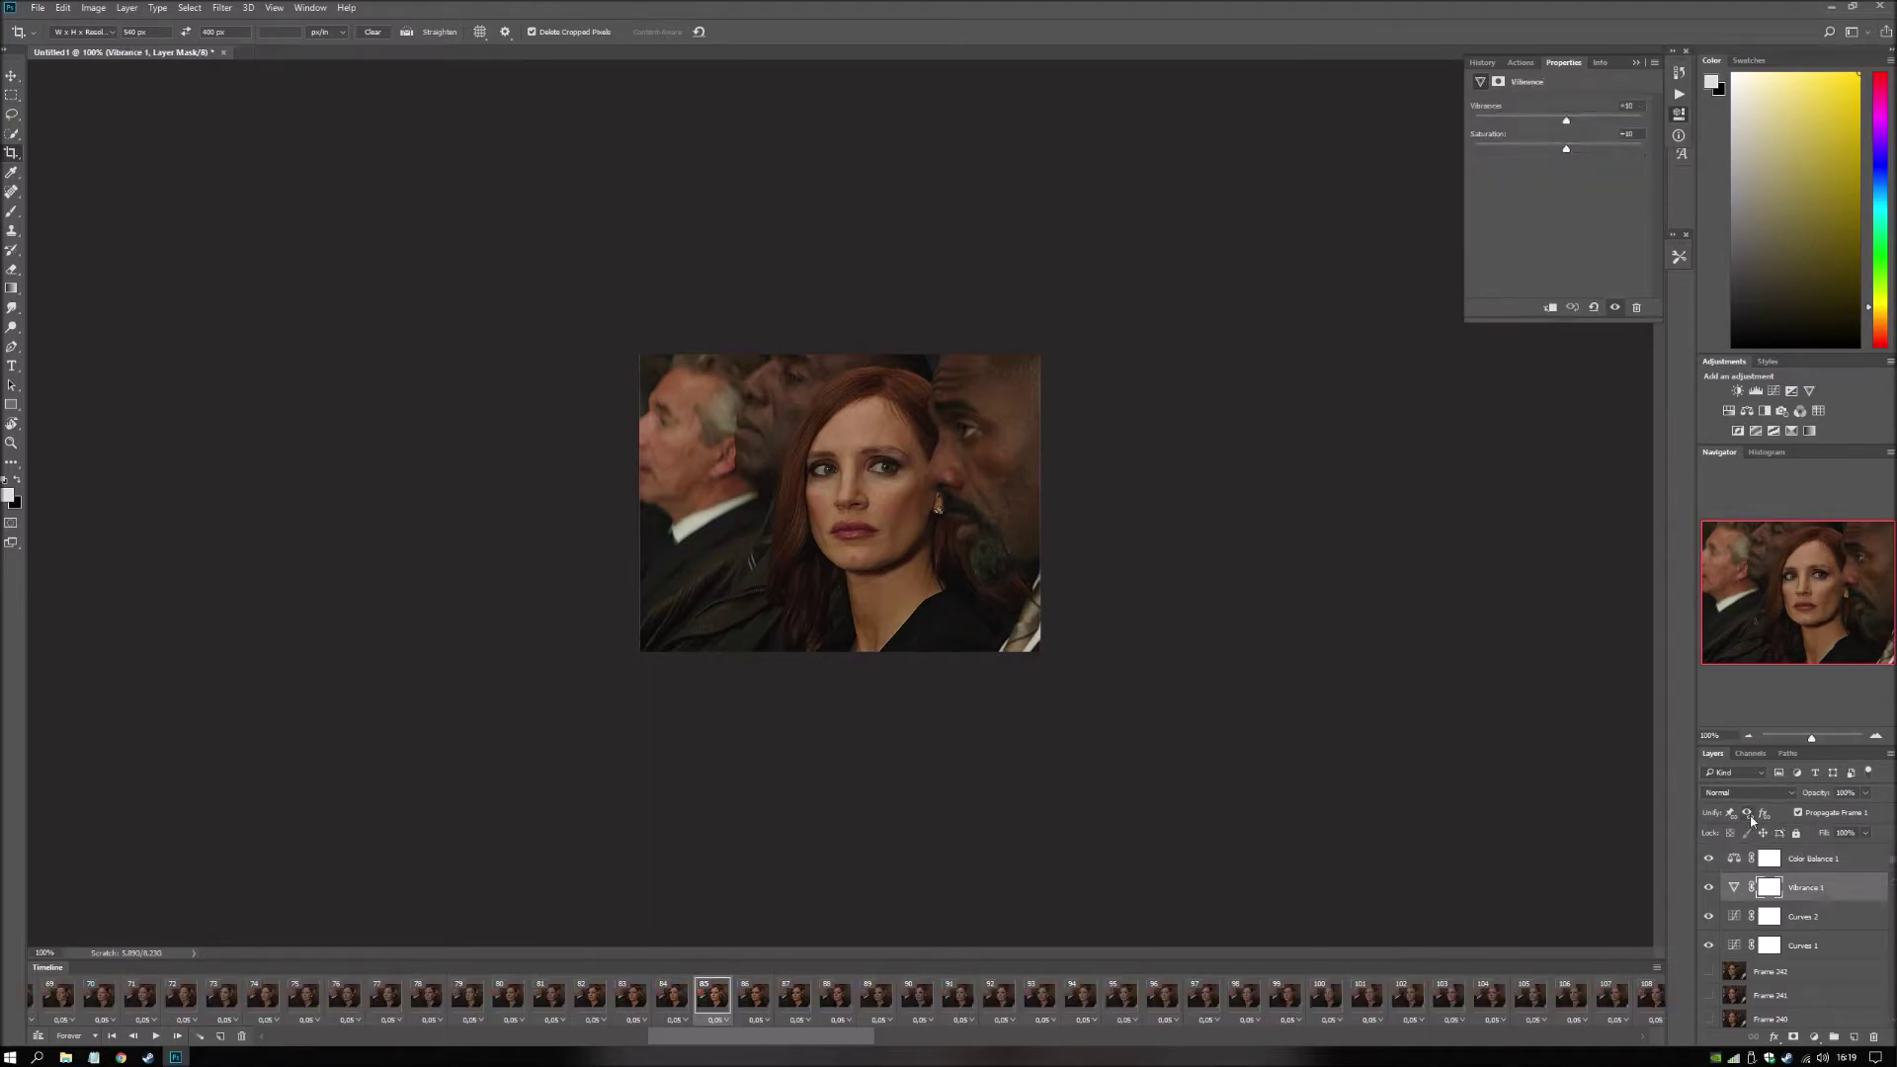
{"action": "left_click", "coordinate": [1820, 924]}
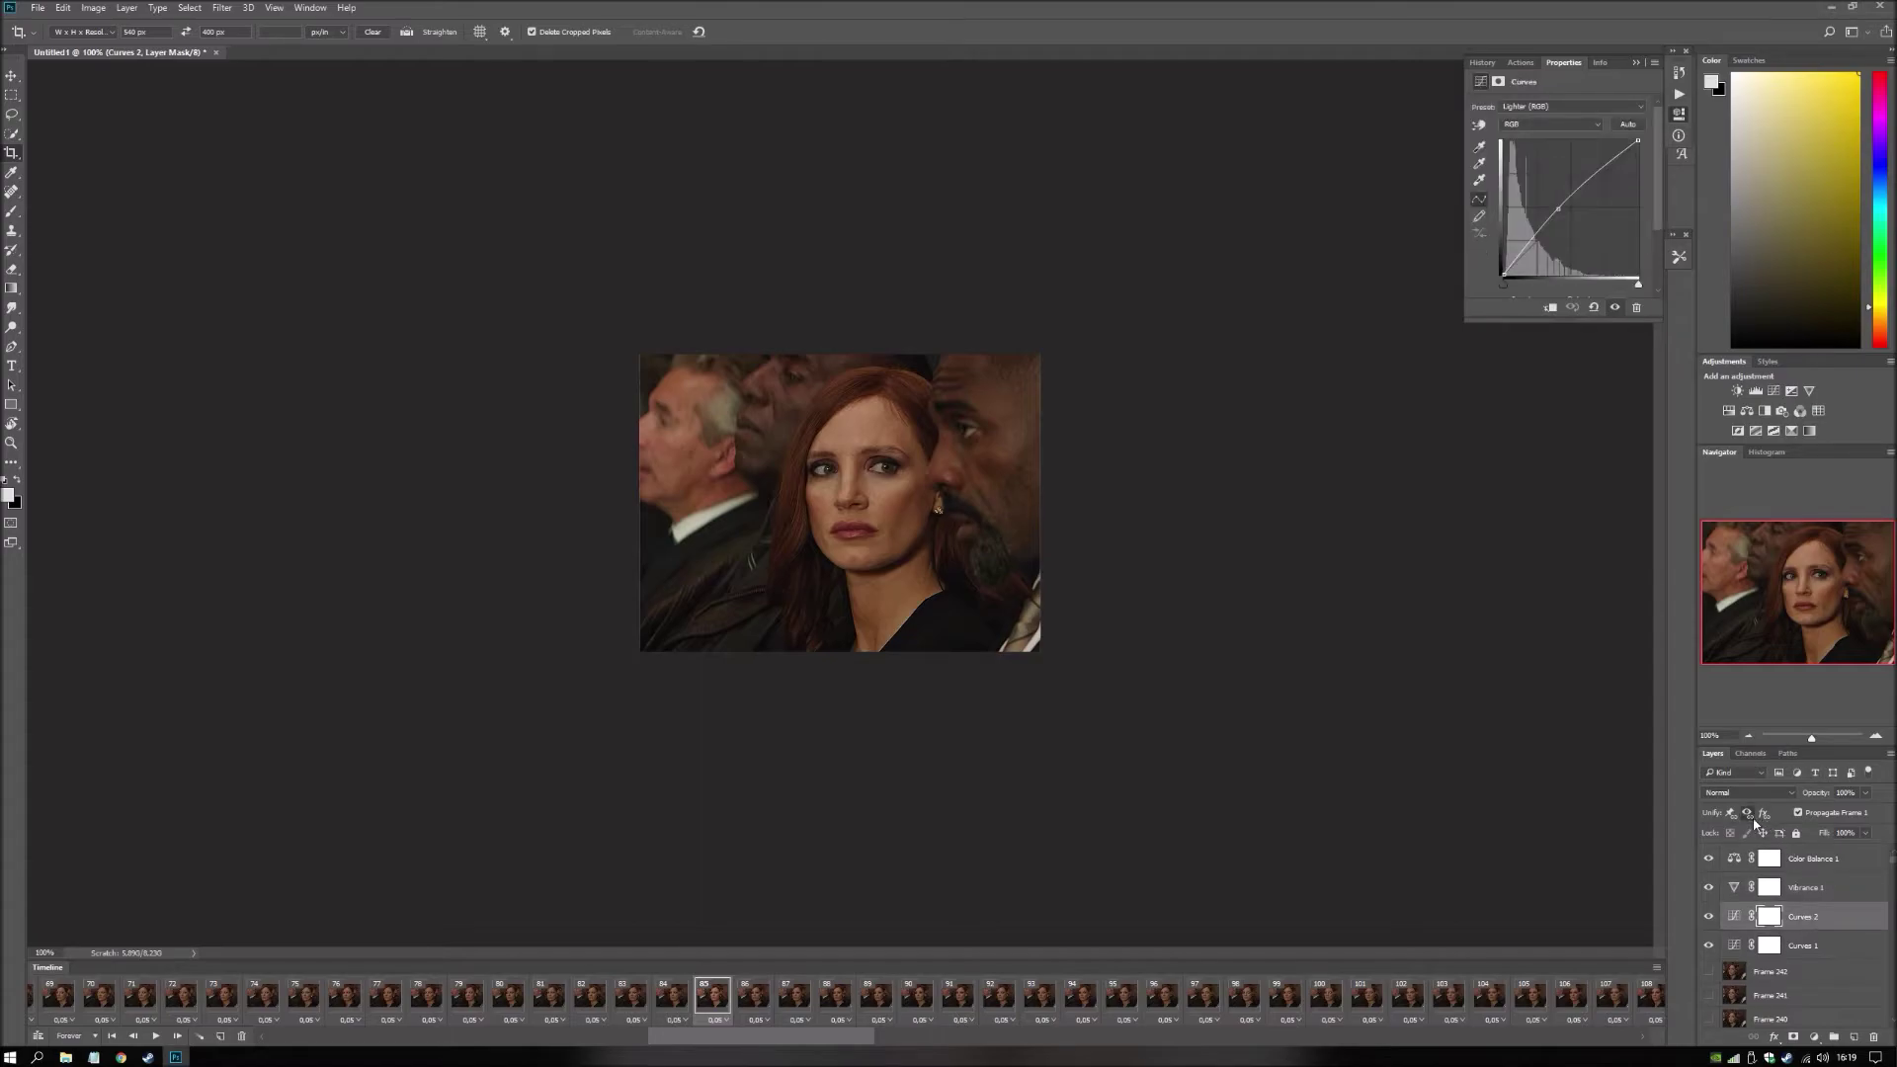
{"action": "key", "text": "alt+bracketleft"}
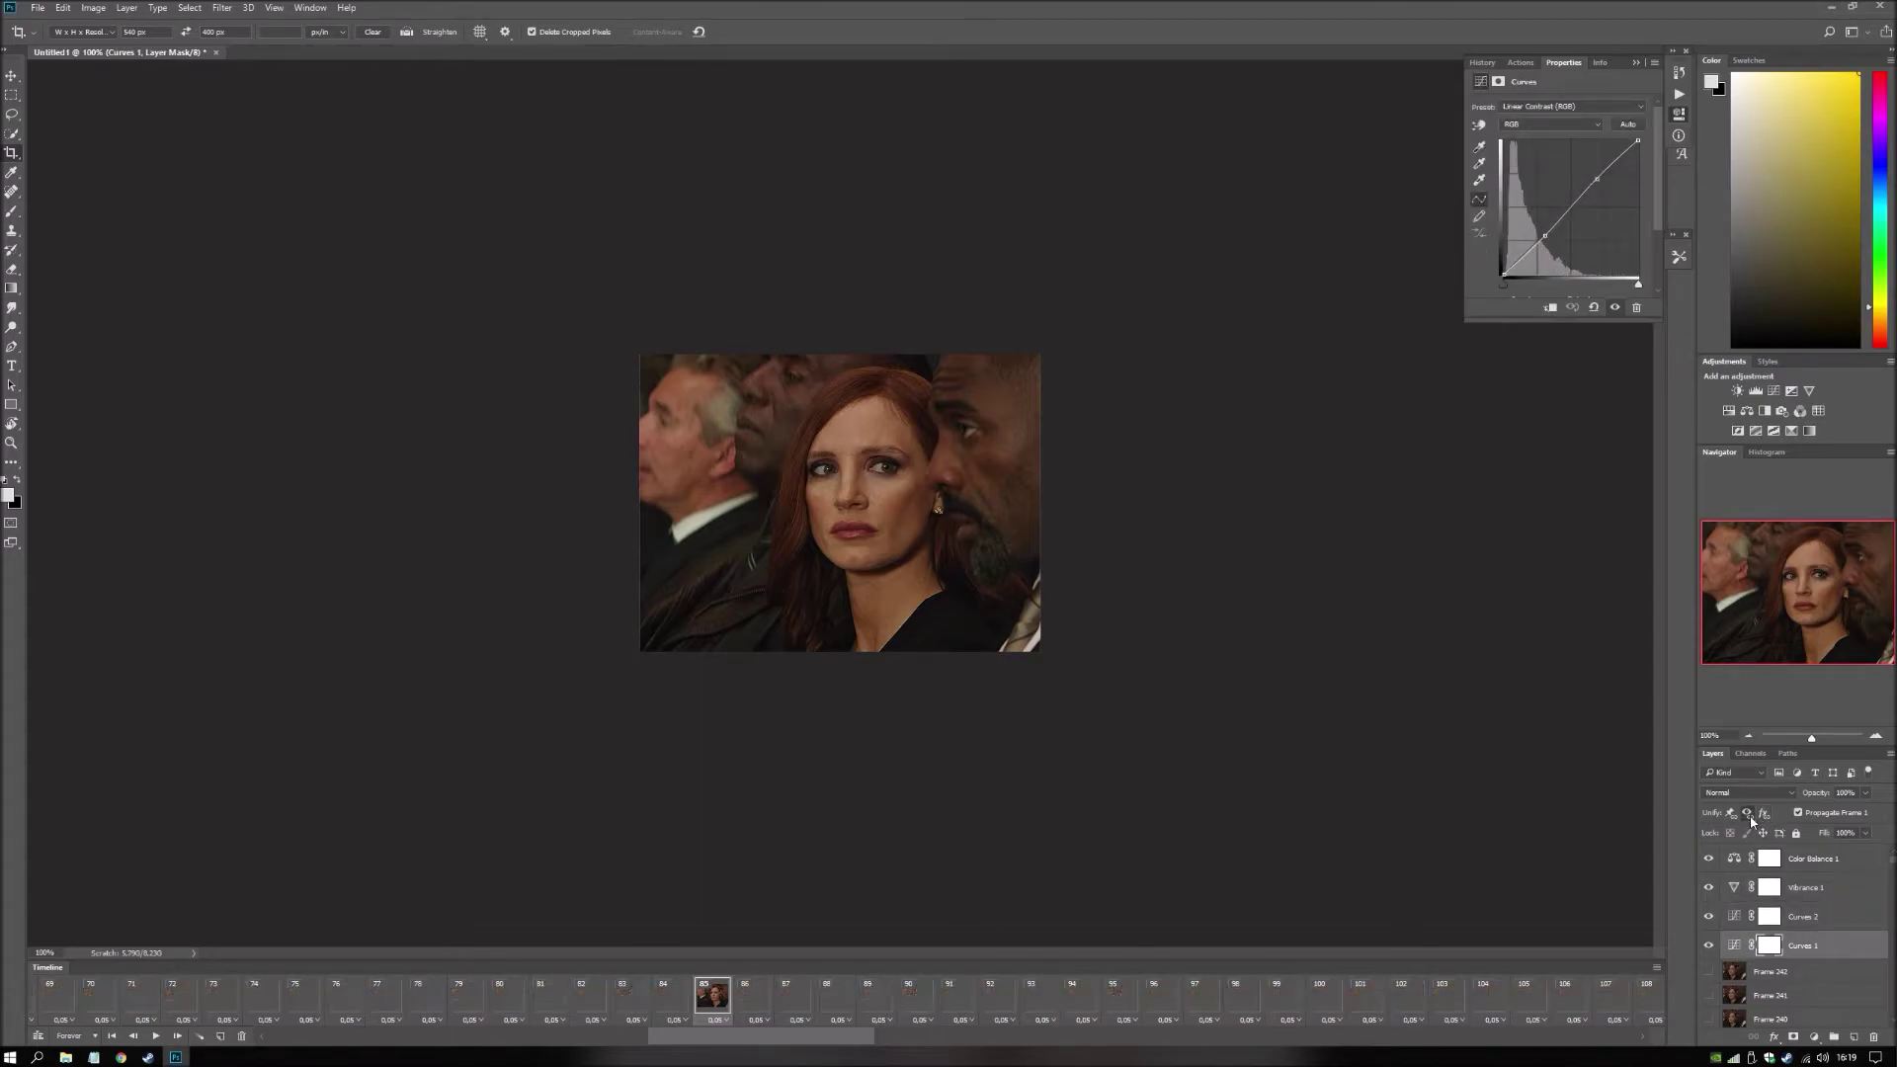
{"action": "left_click", "coordinate": [112, 1036]}
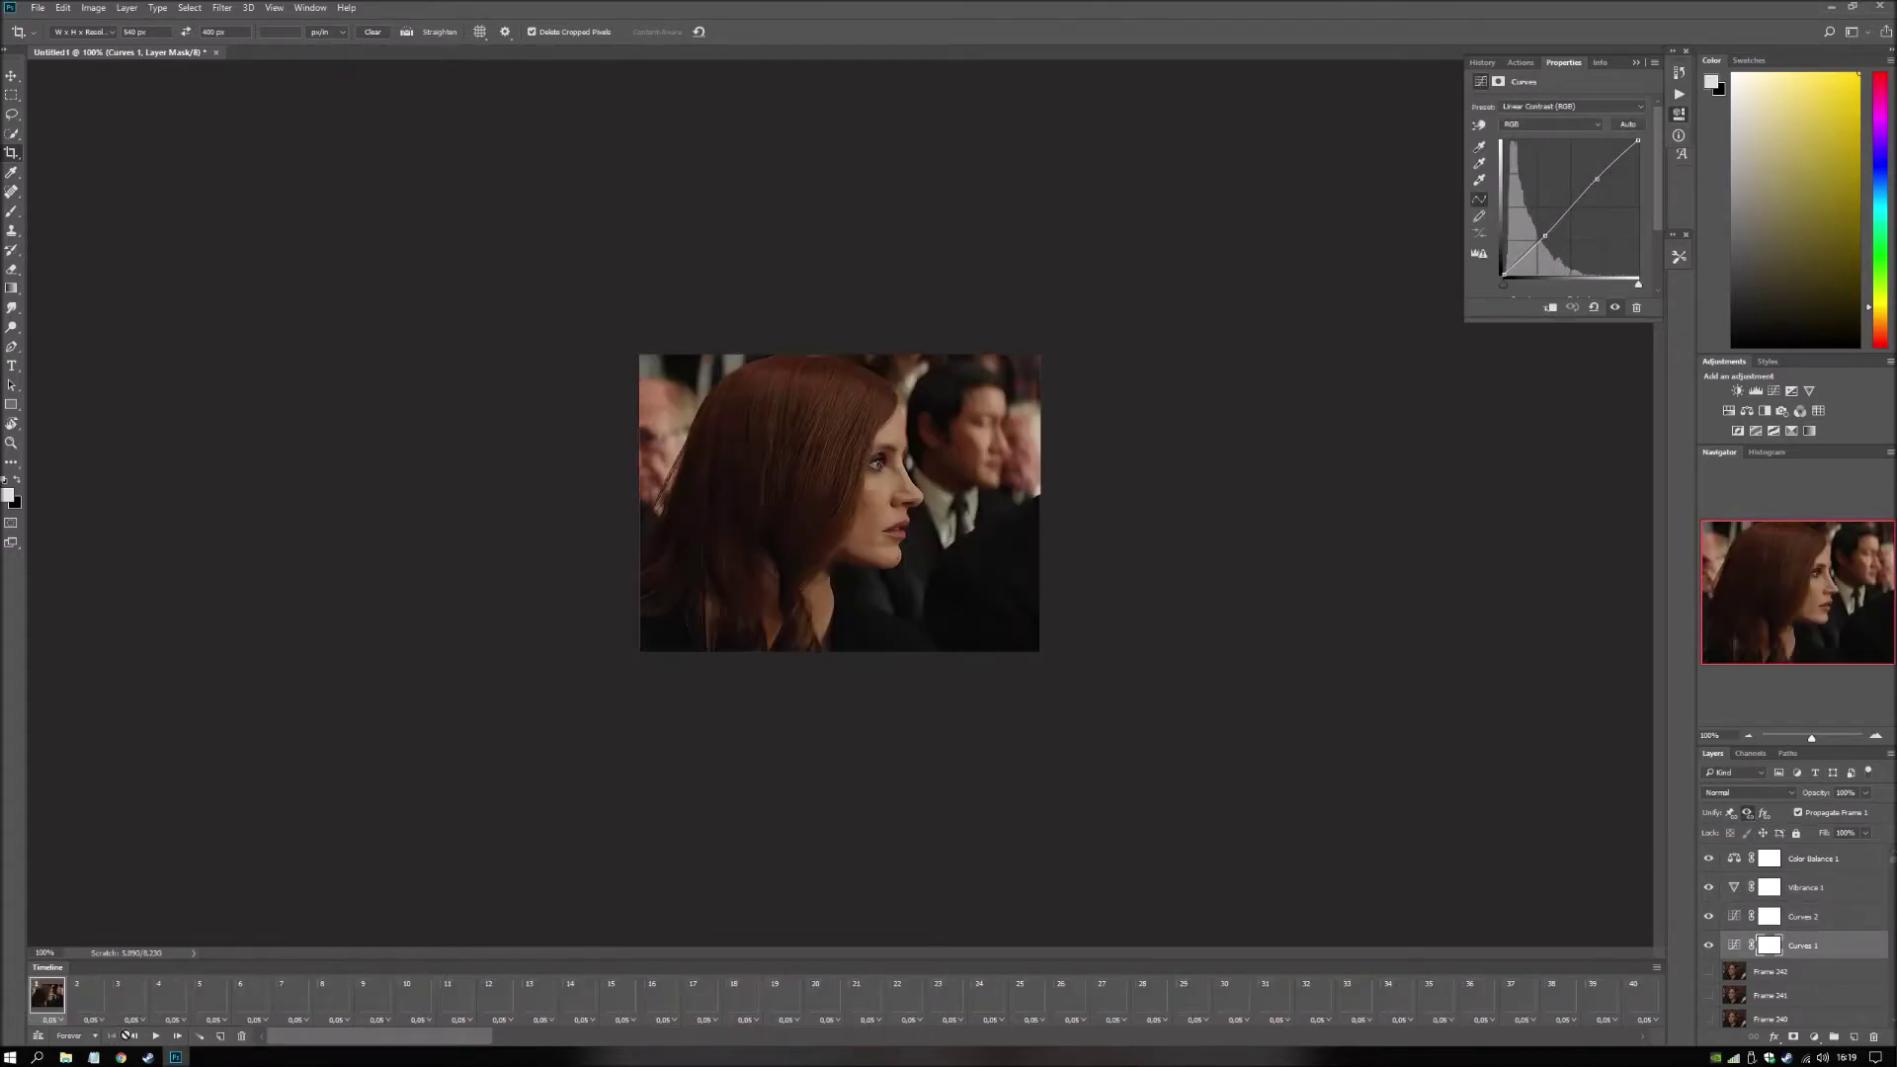
{"action": "left_click", "coordinate": [155, 1036]}
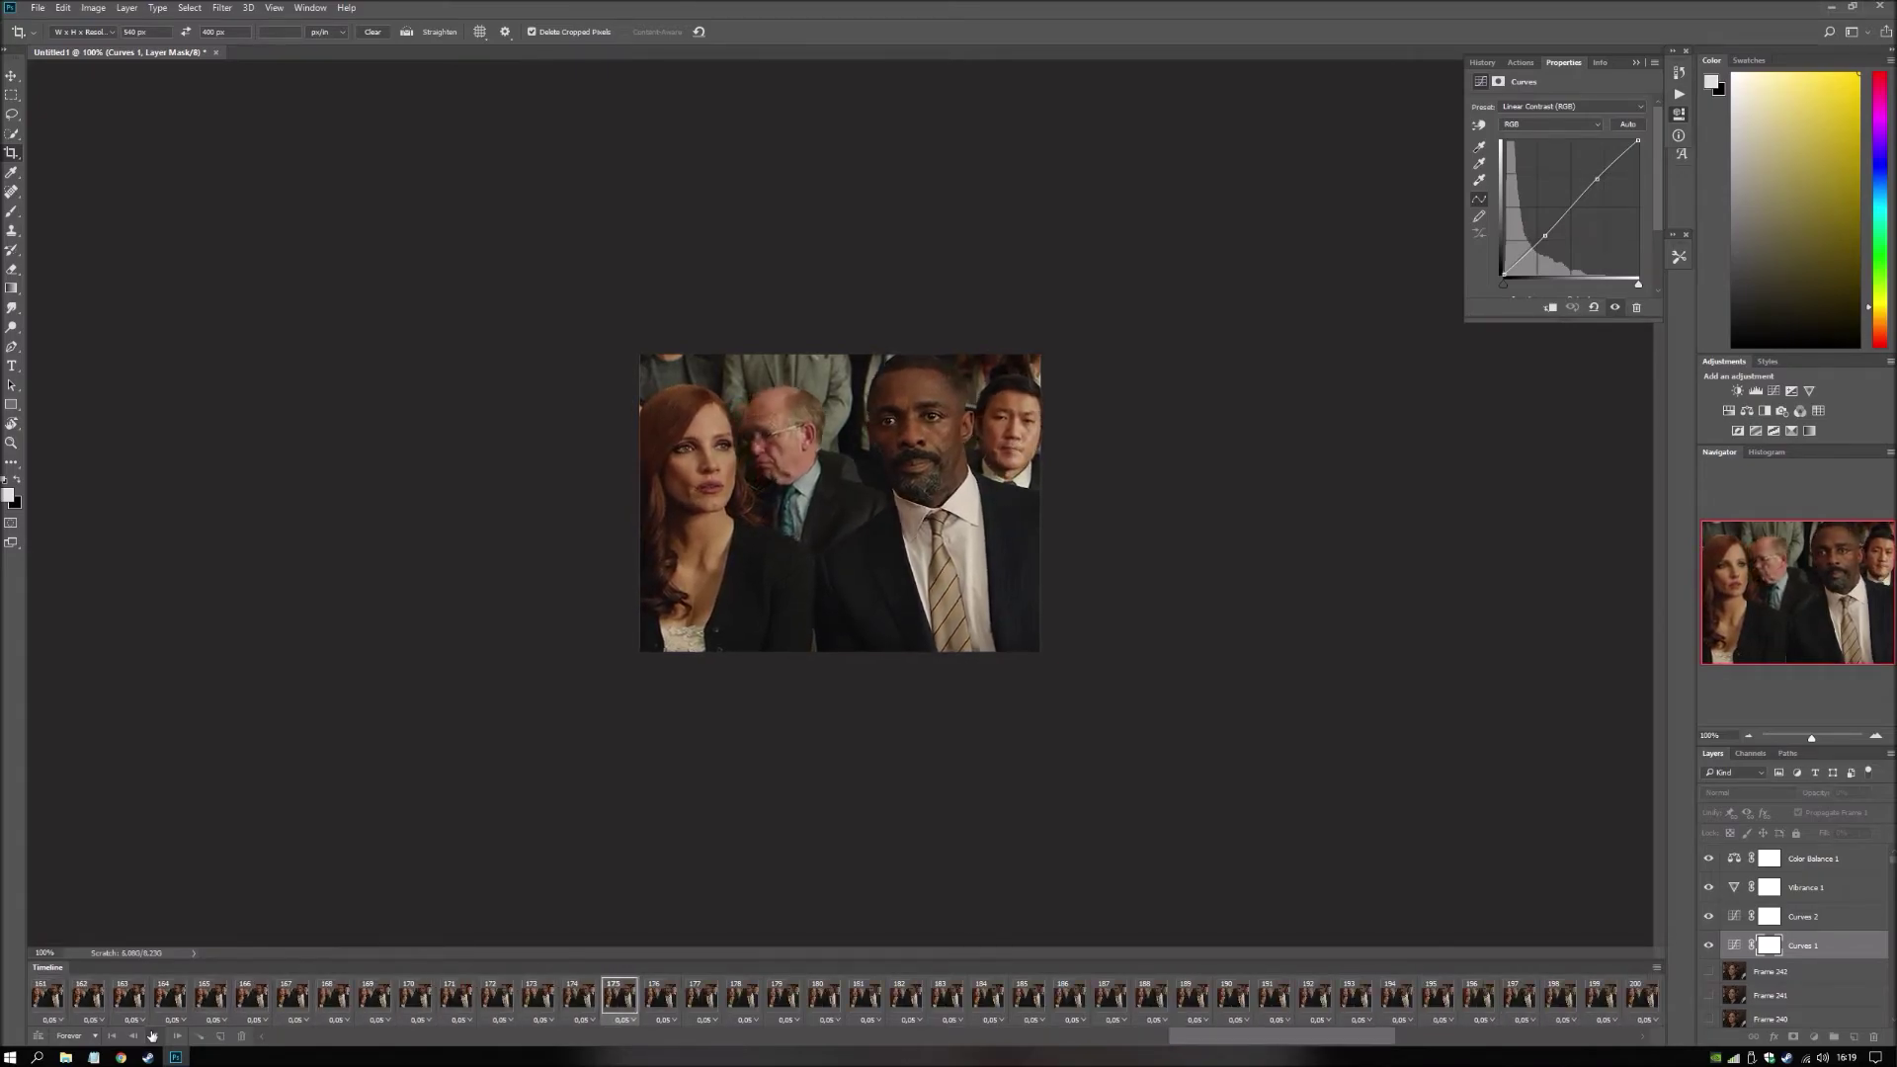
{"action": "left_click", "coordinate": [152, 1035]}
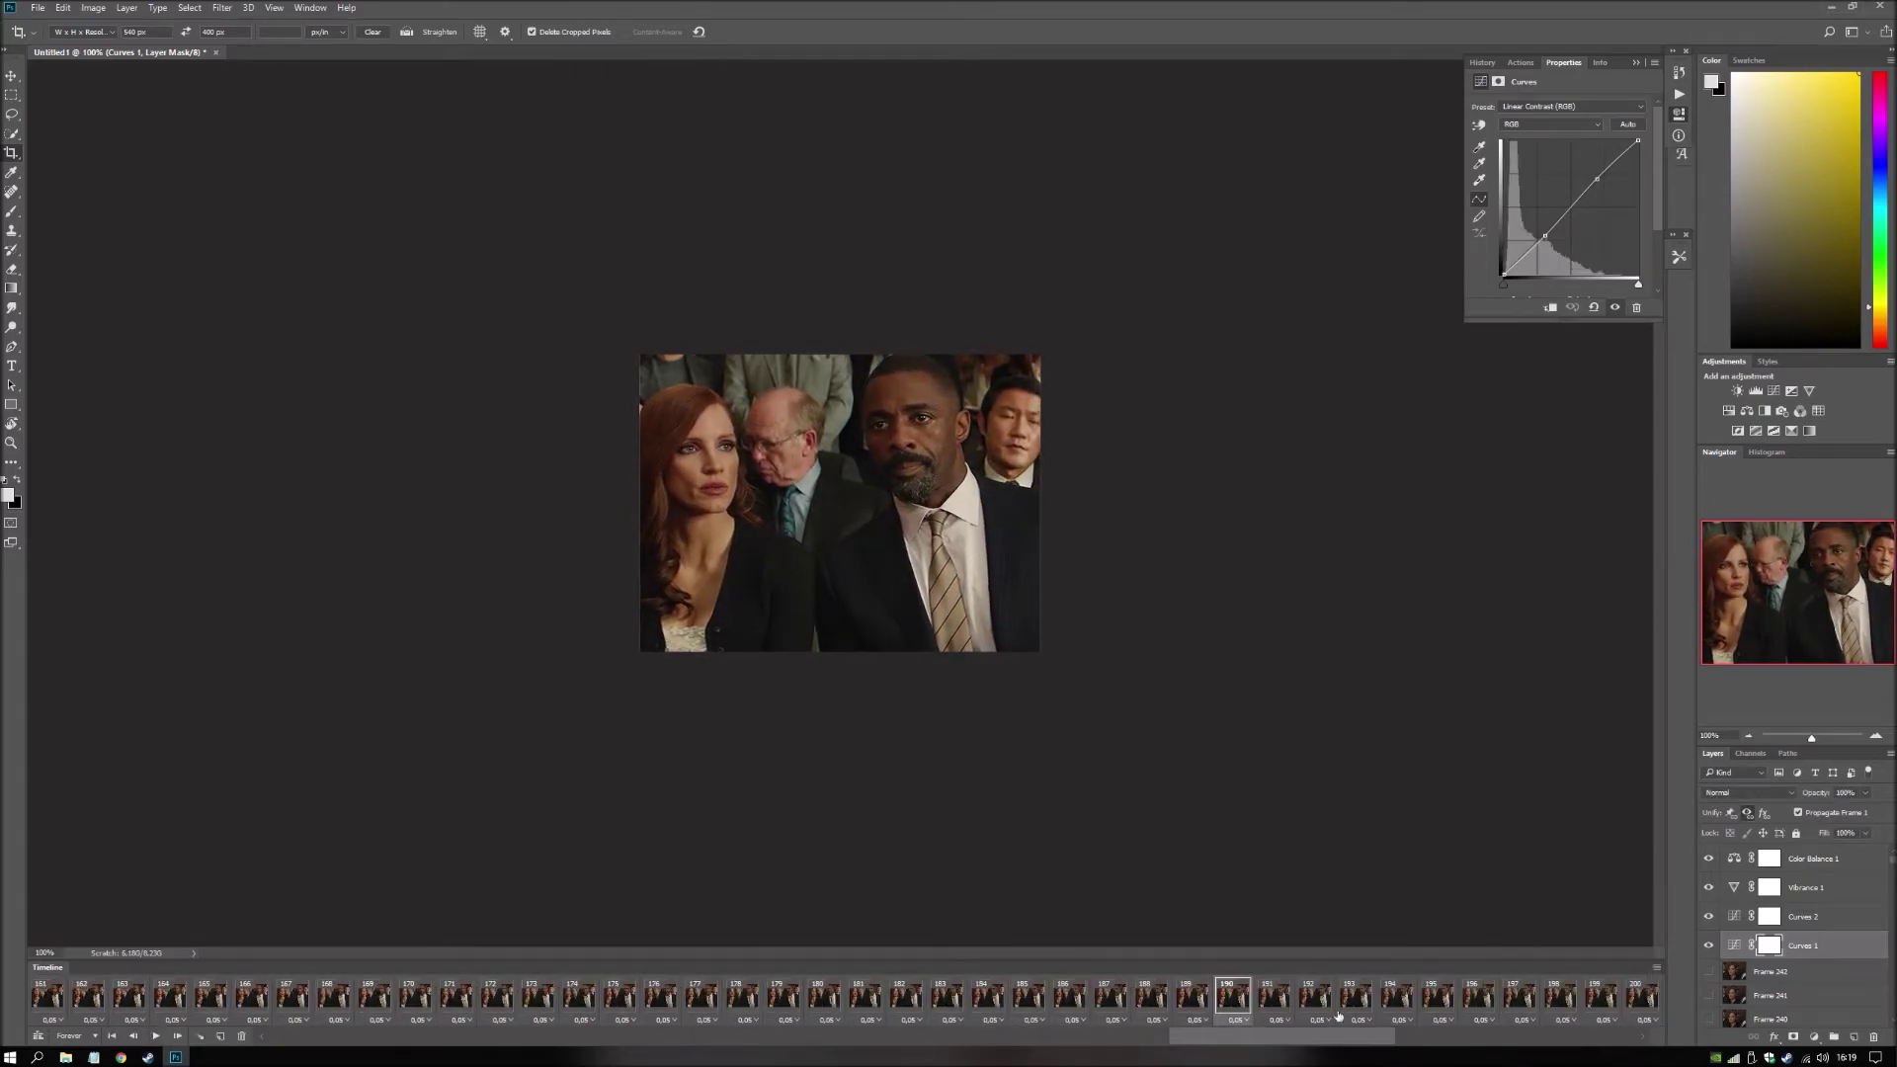
View frame 107 and inspect the Color Balance and both Curves adjustment settings.
{"action": "left_click_drag", "start_coordinate": [1333, 1035], "coordinate": [929, 1036]}
{"action": "left_click", "coordinate": [749, 1000]}
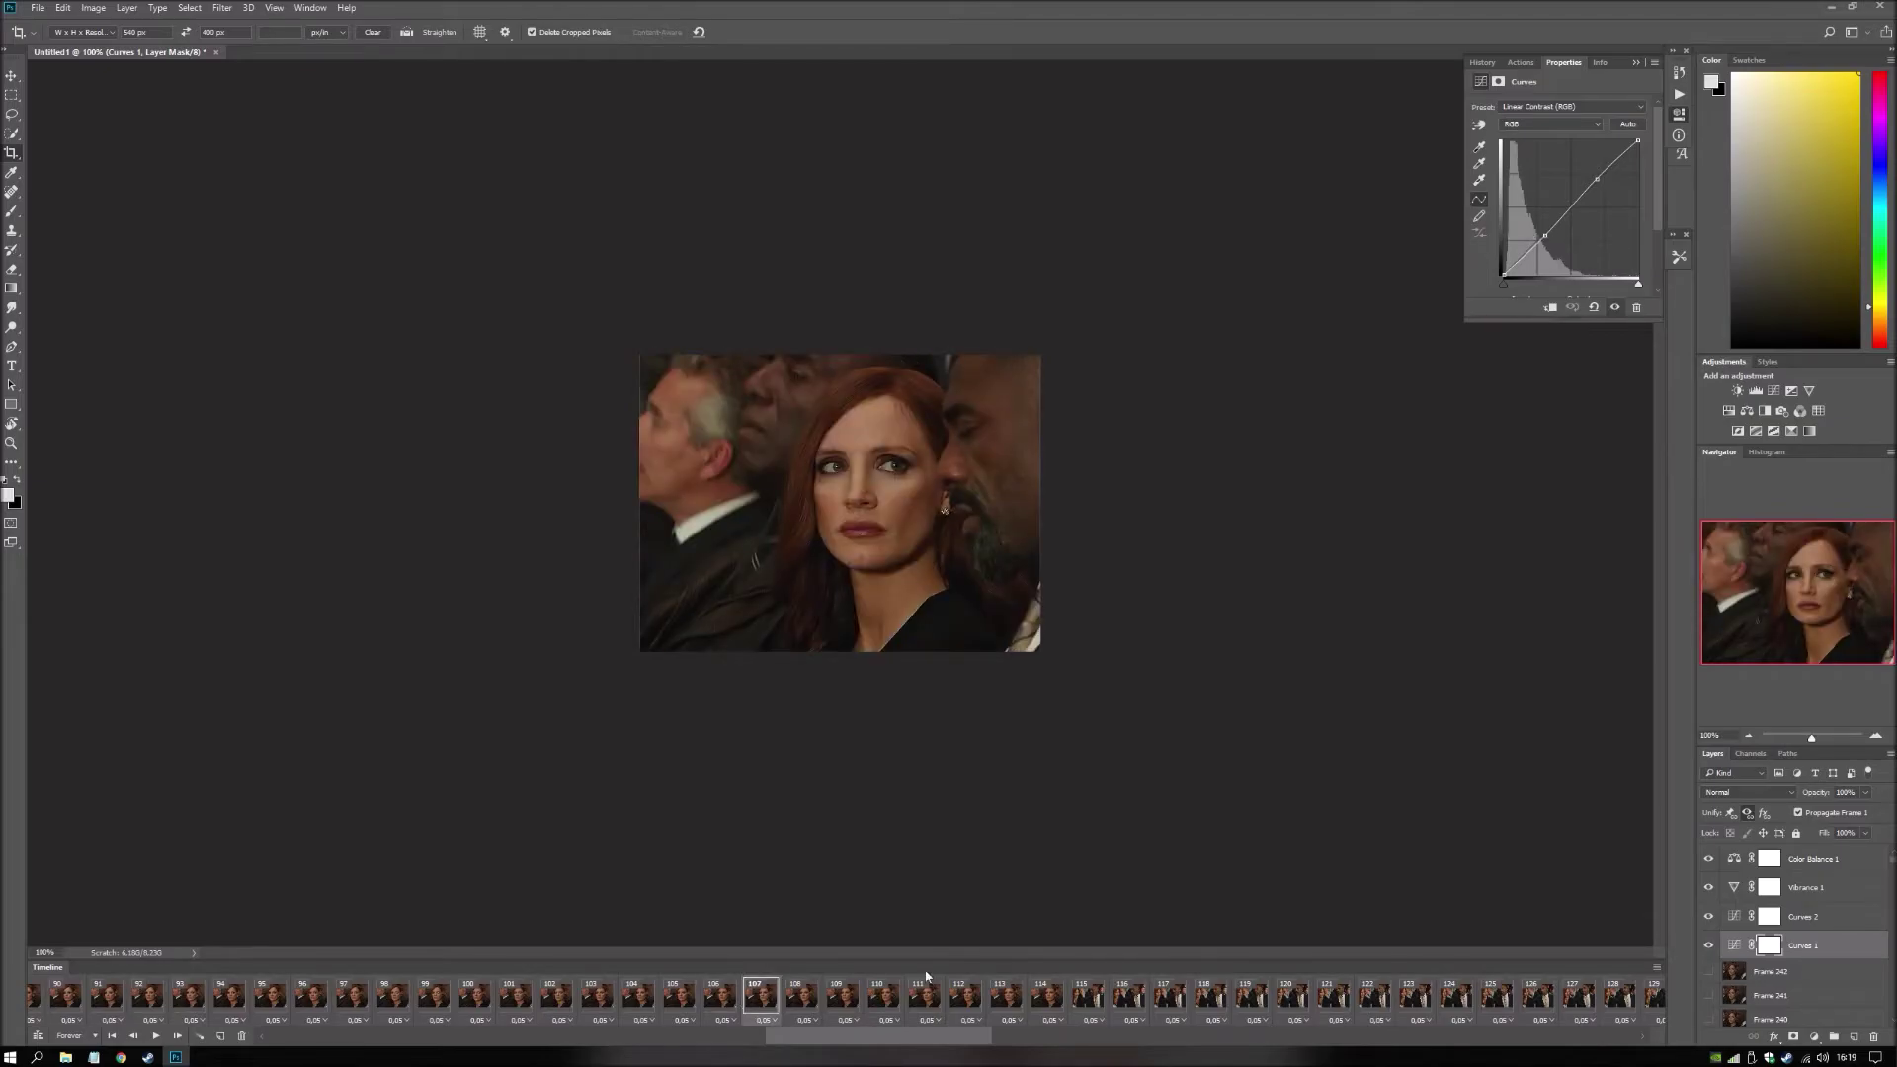
{"action": "left_click", "coordinate": [1791, 885]}
{"action": "left_click", "coordinate": [1808, 858]}
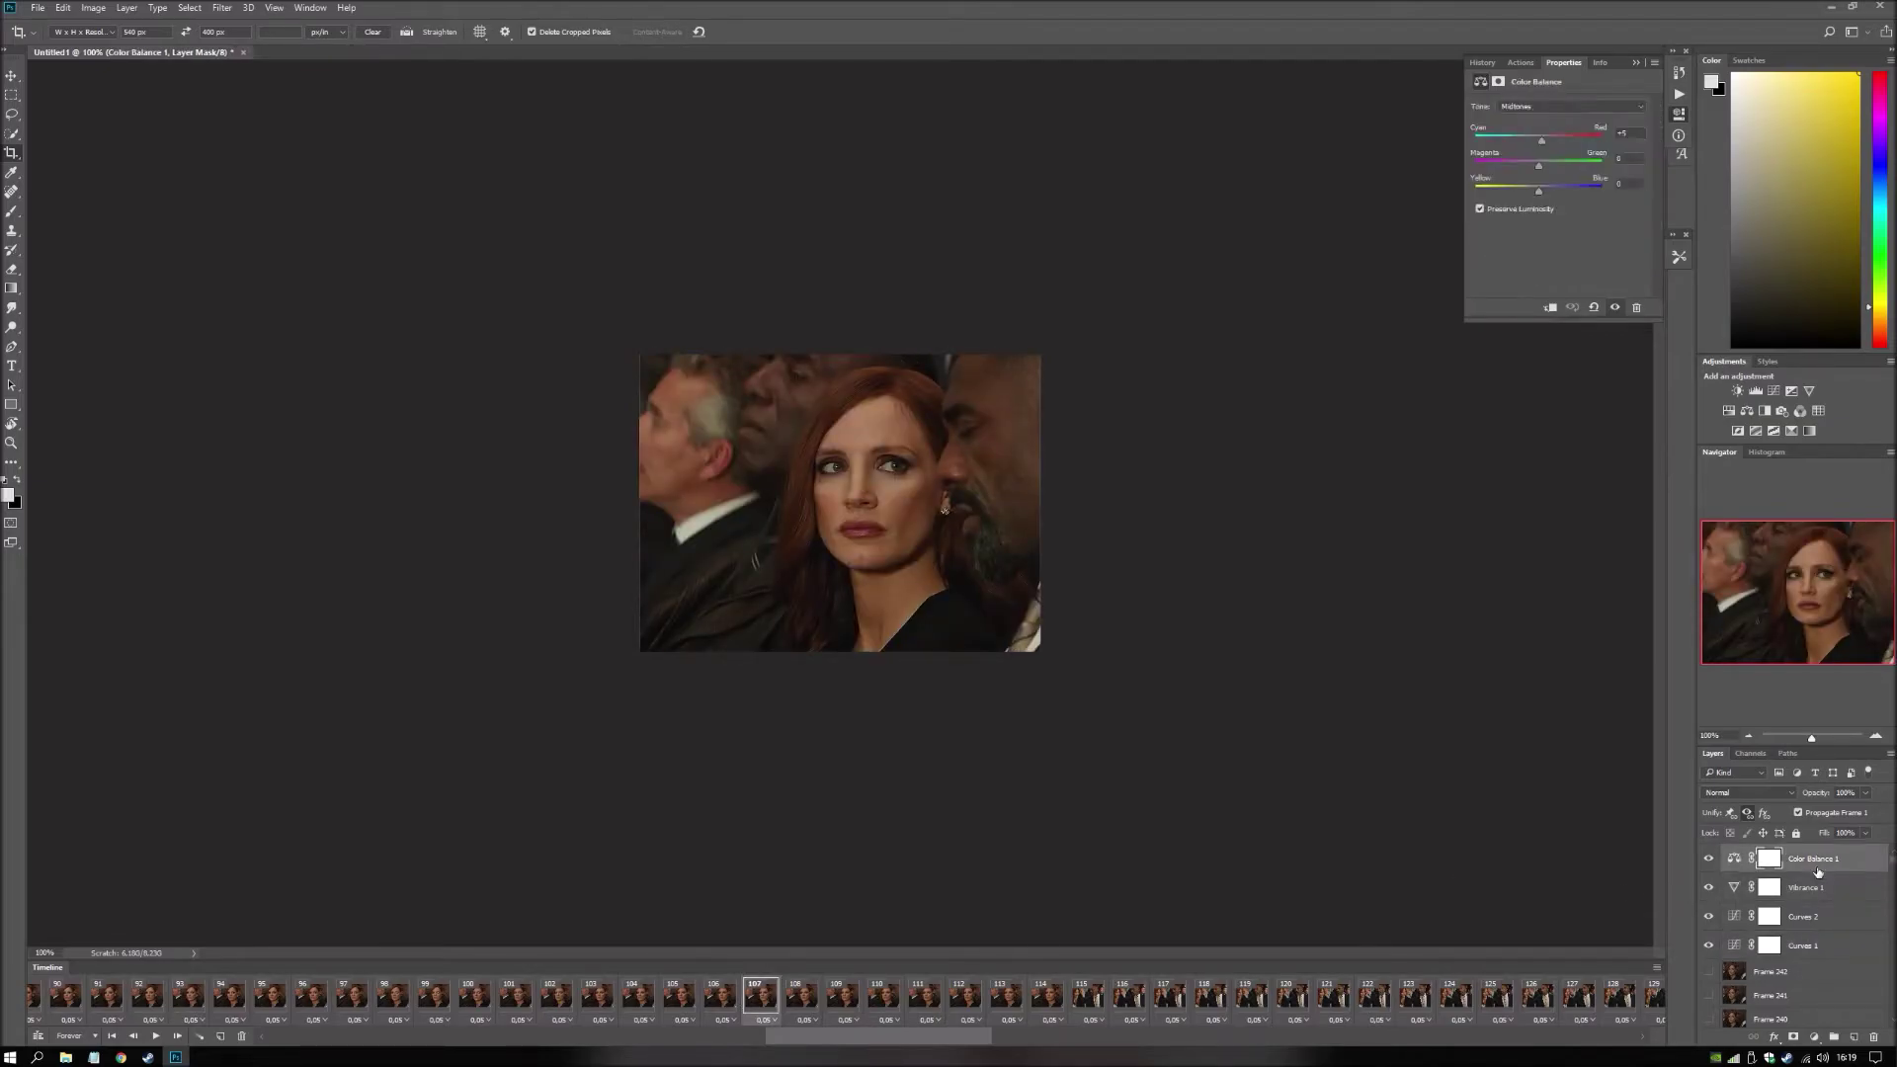
{"action": "left_click", "coordinate": [1823, 918]}
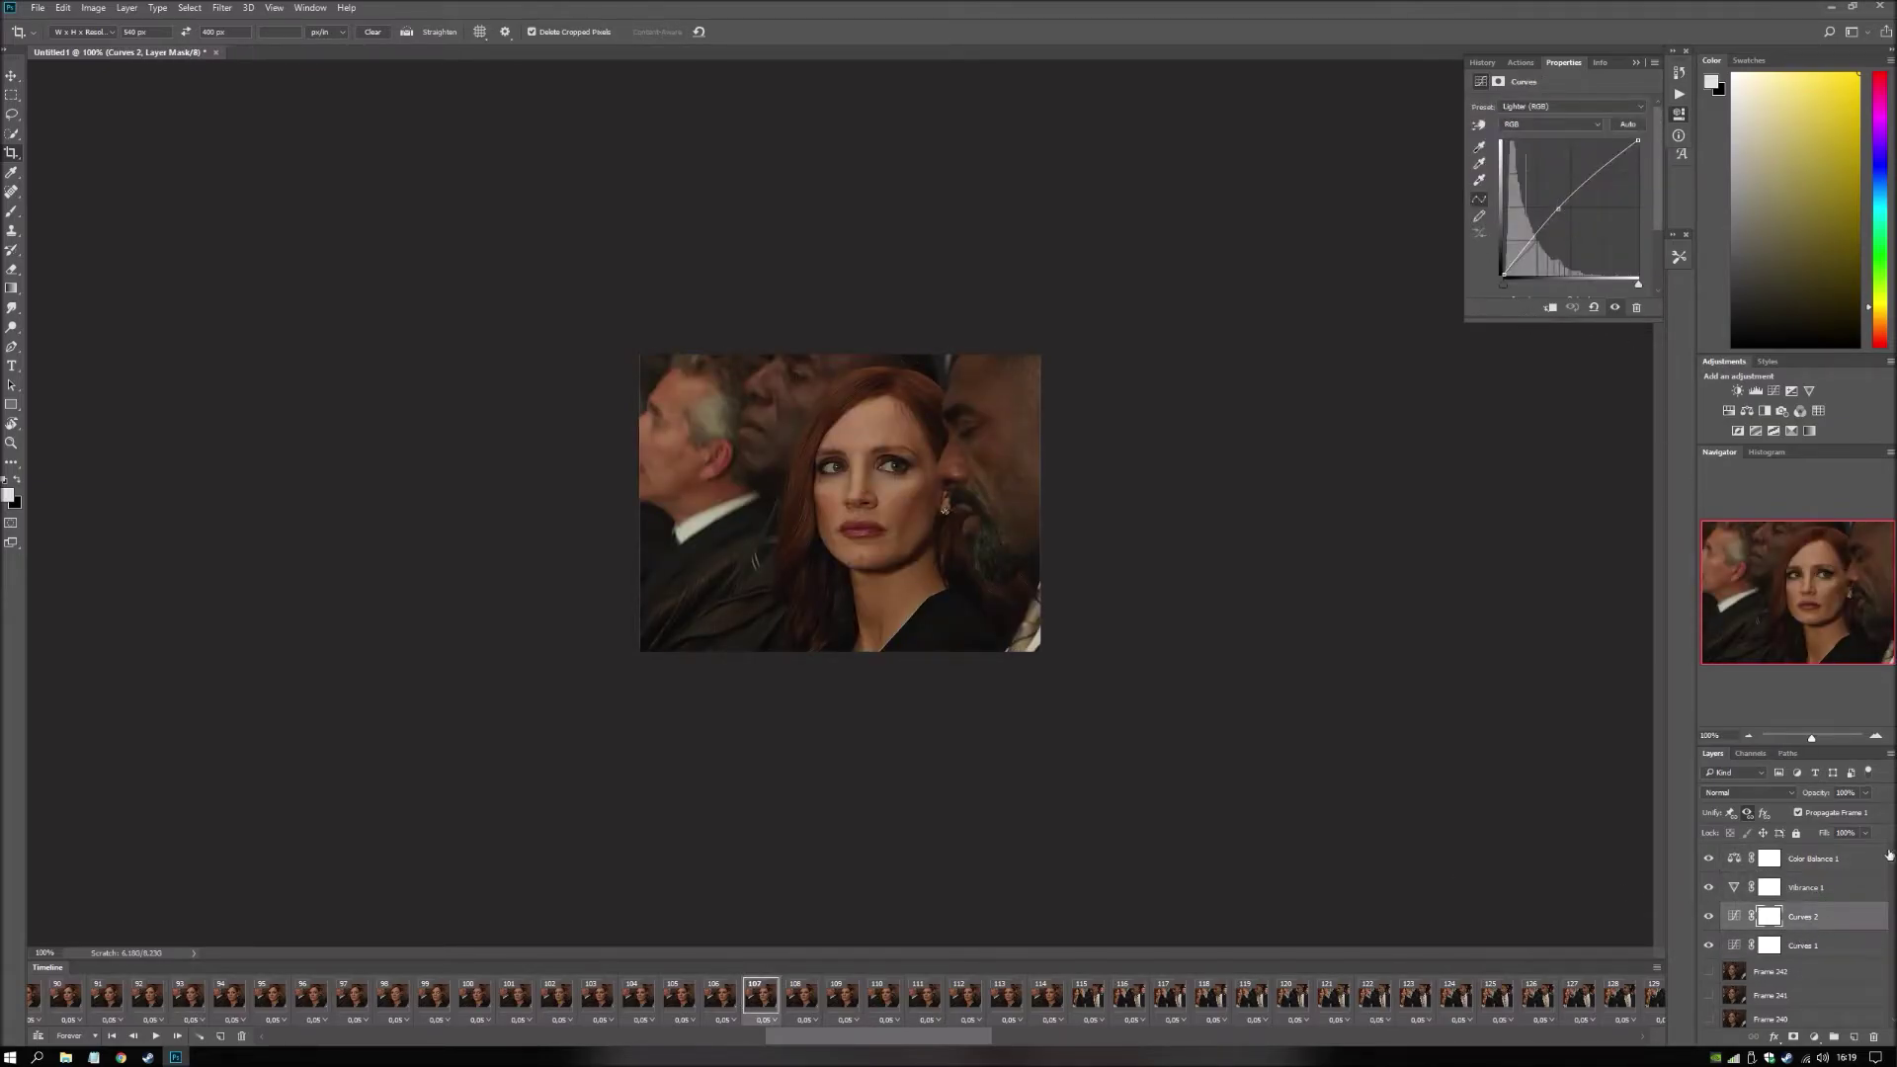
{"action": "left_click", "coordinate": [1848, 950]}
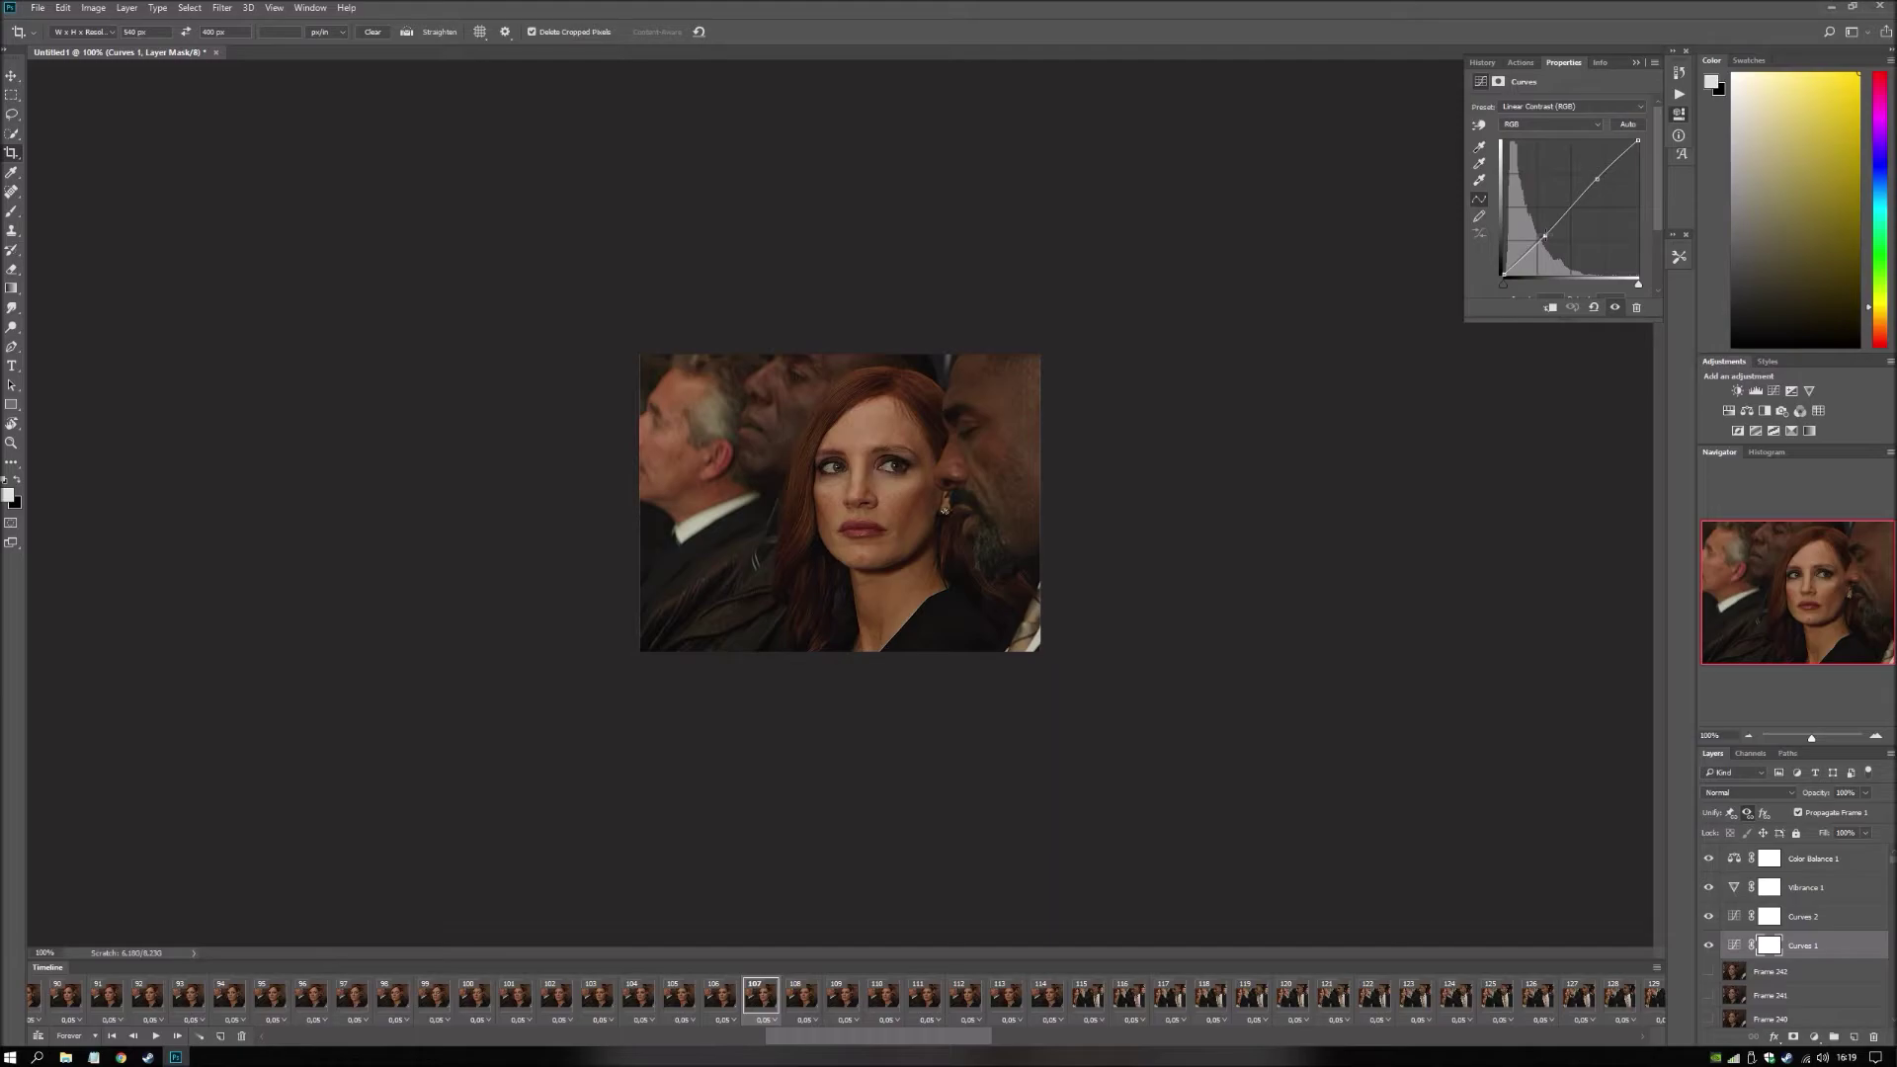
Nudge the Curves 1 point, raise the Curves 2 point, then recheck Vibrance and Color Balance.
{"action": "left_click_drag", "start_coordinate": [1545, 235], "coordinate": [1547, 238]}
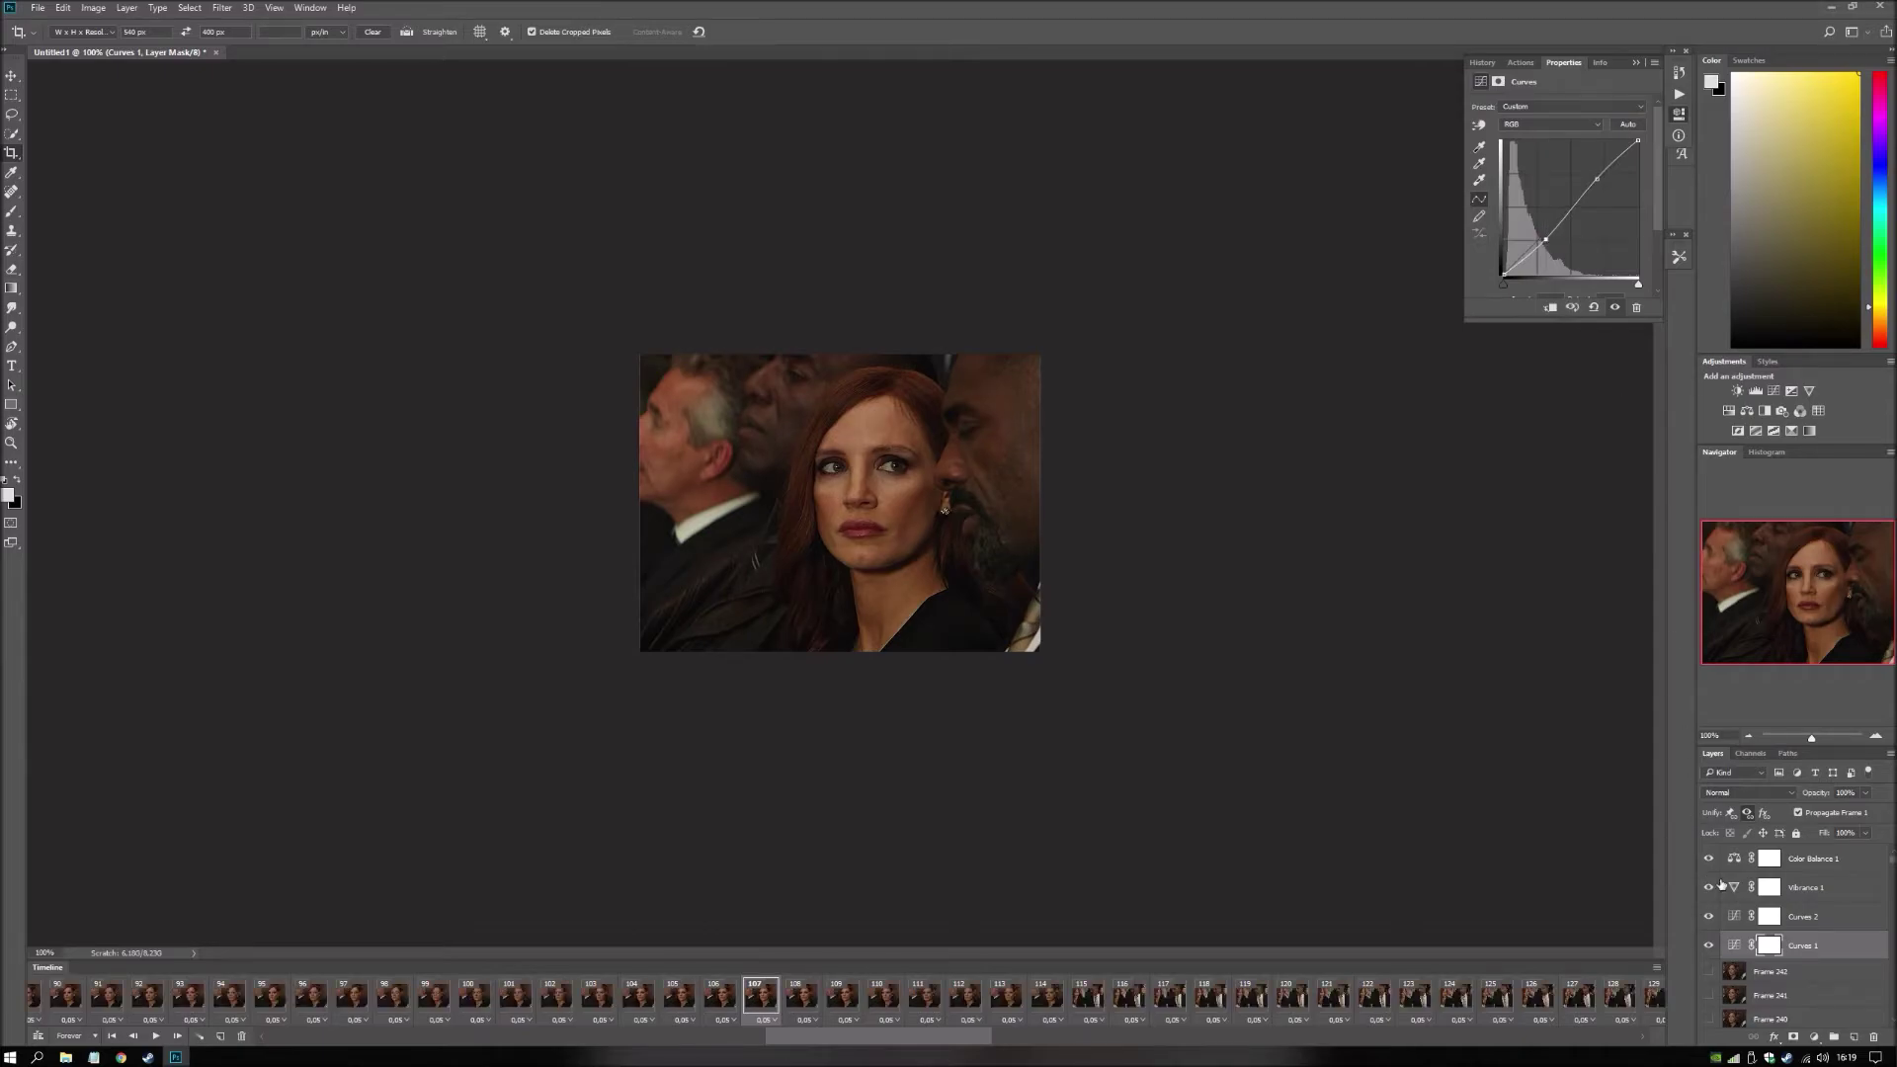
{"action": "left_click", "coordinate": [1800, 918]}
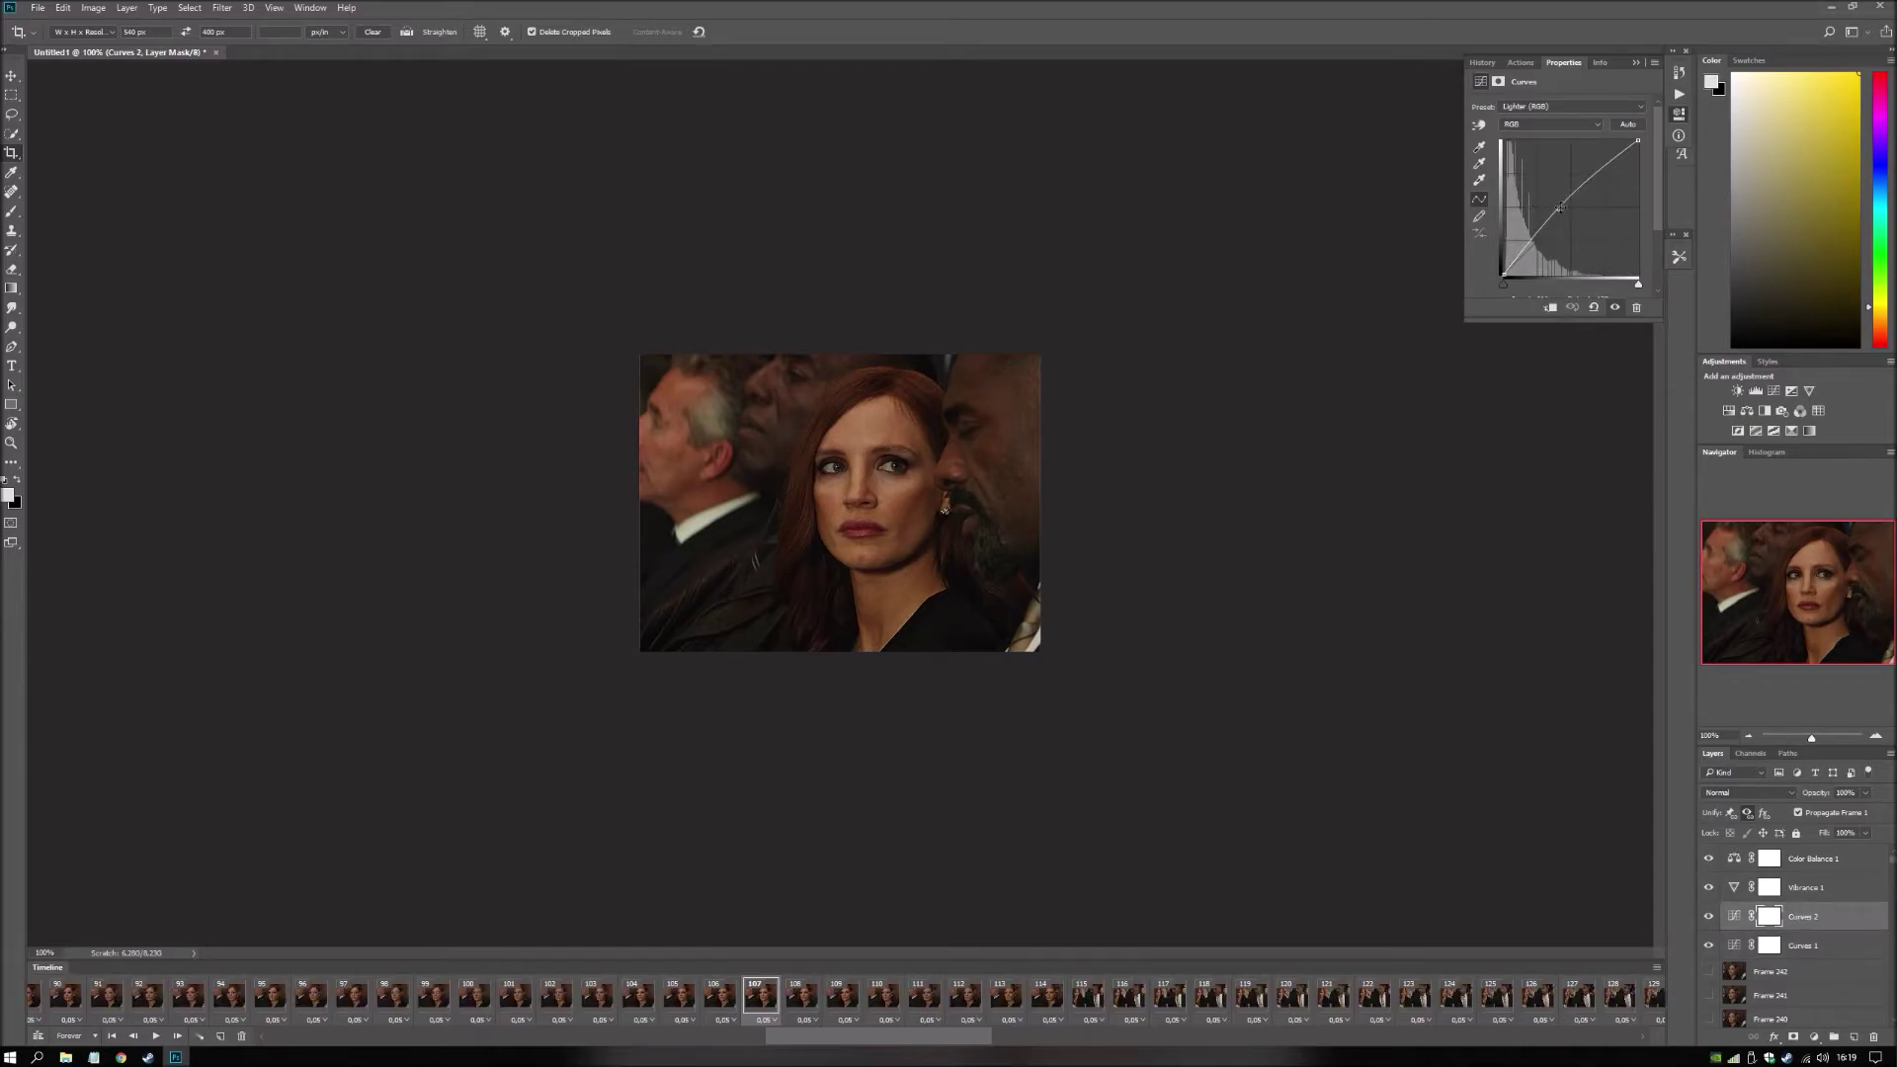
{"action": "left_click_drag", "start_coordinate": [1558, 208], "coordinate": [1553, 203]}
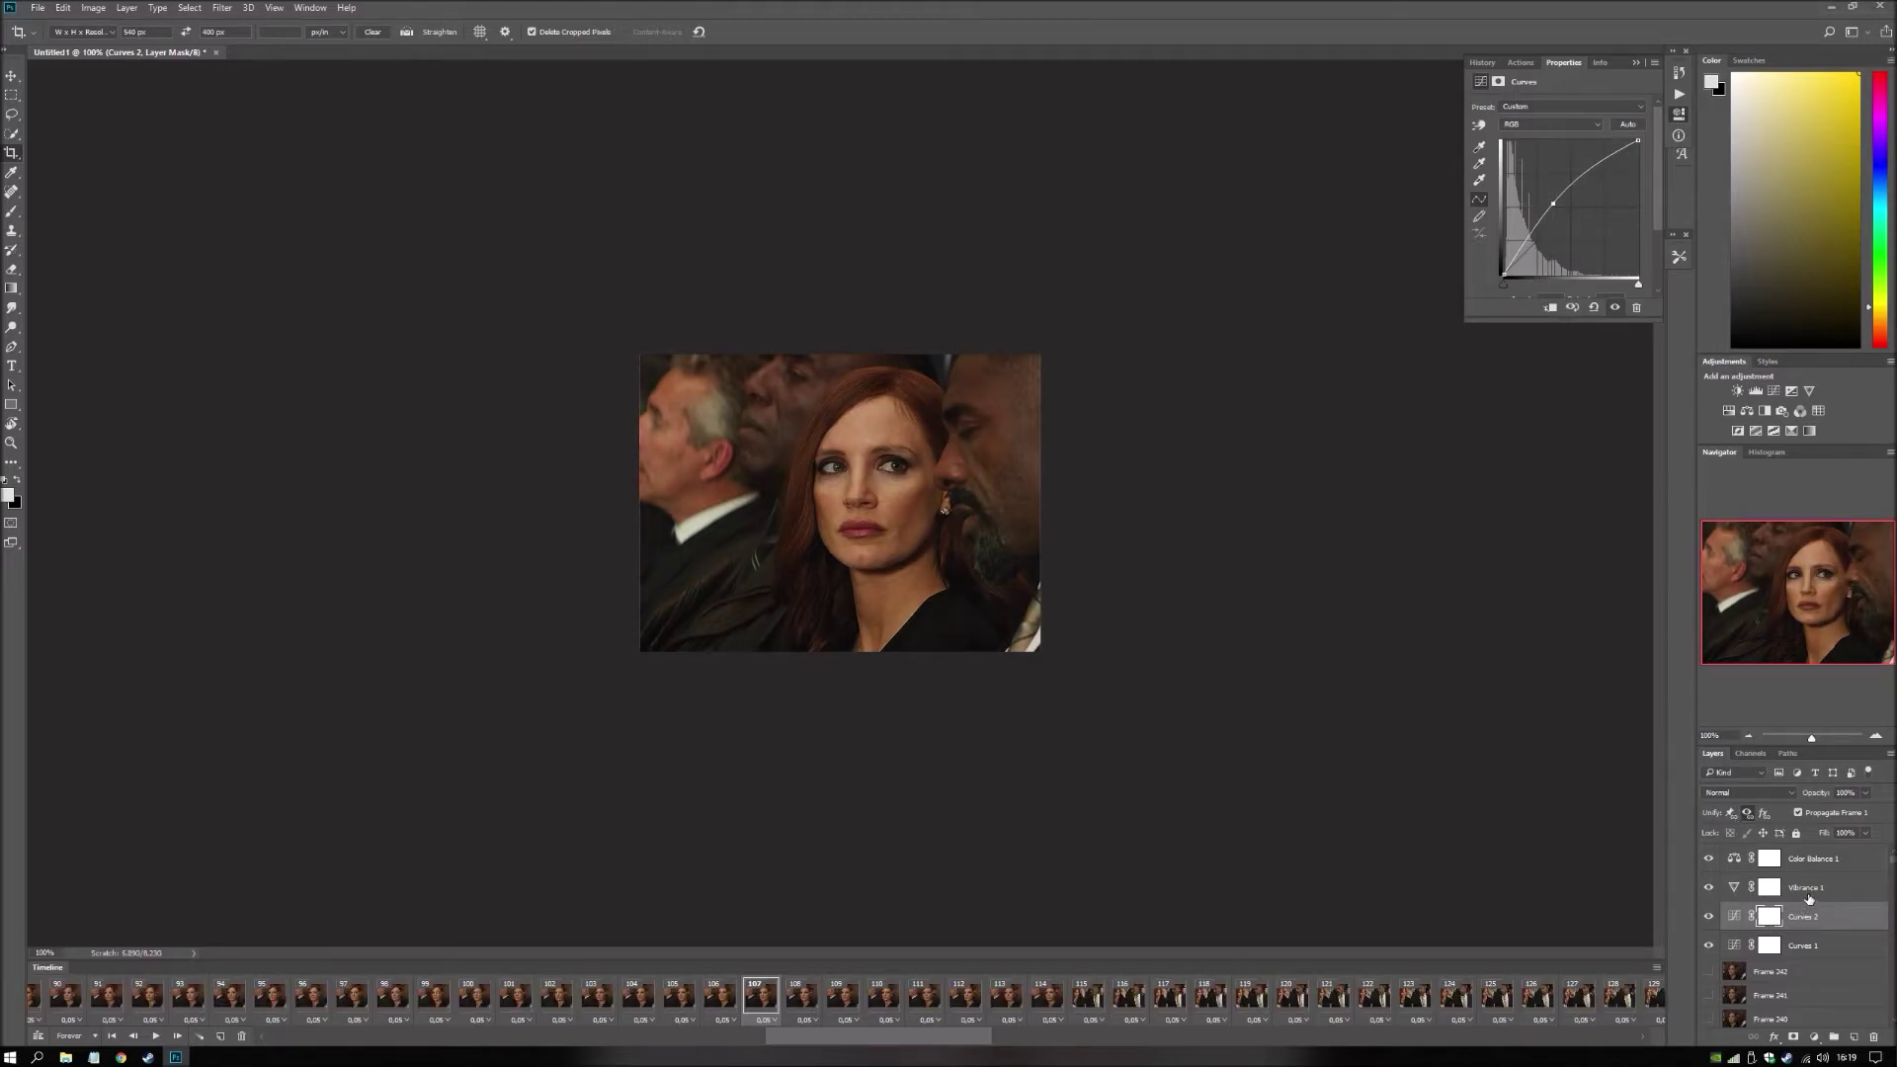
{"action": "left_click", "coordinate": [1821, 888]}
{"action": "left_click", "coordinate": [1827, 864]}
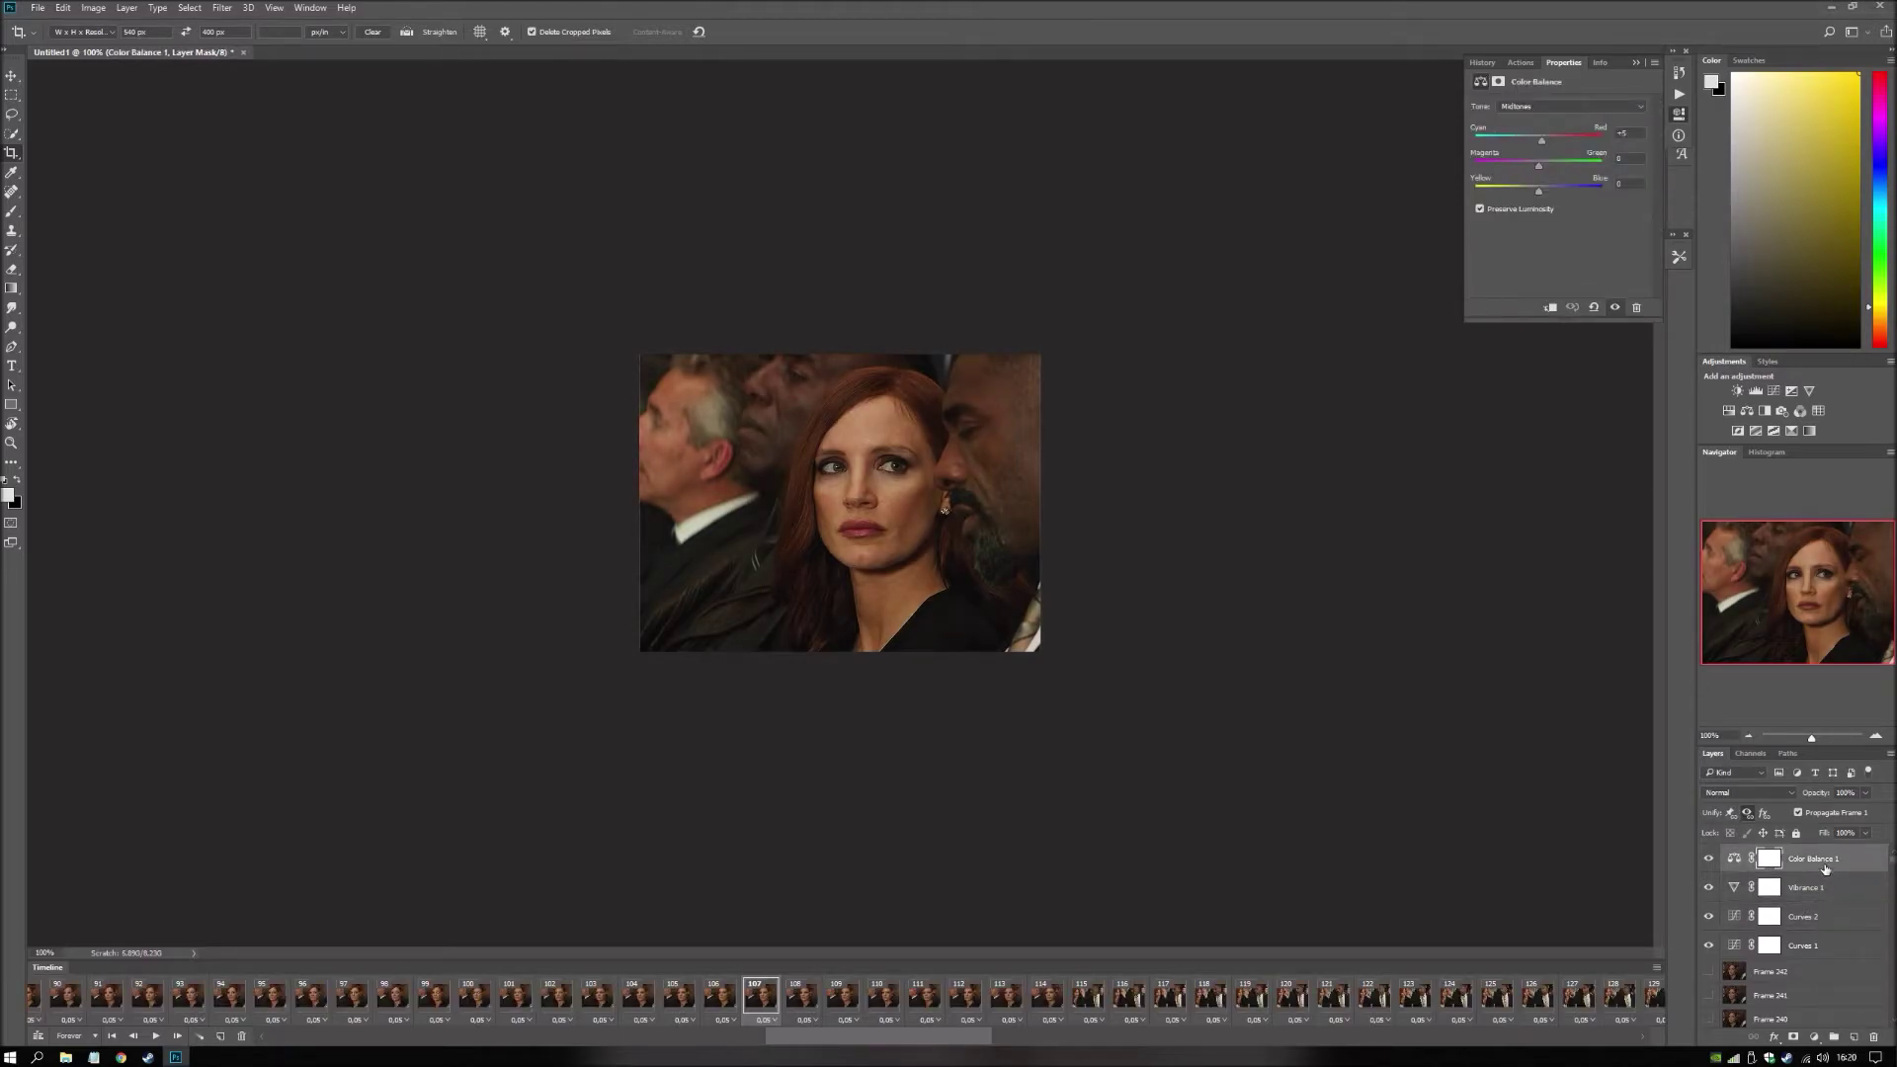
{"action": "left_click", "coordinate": [1826, 889]}
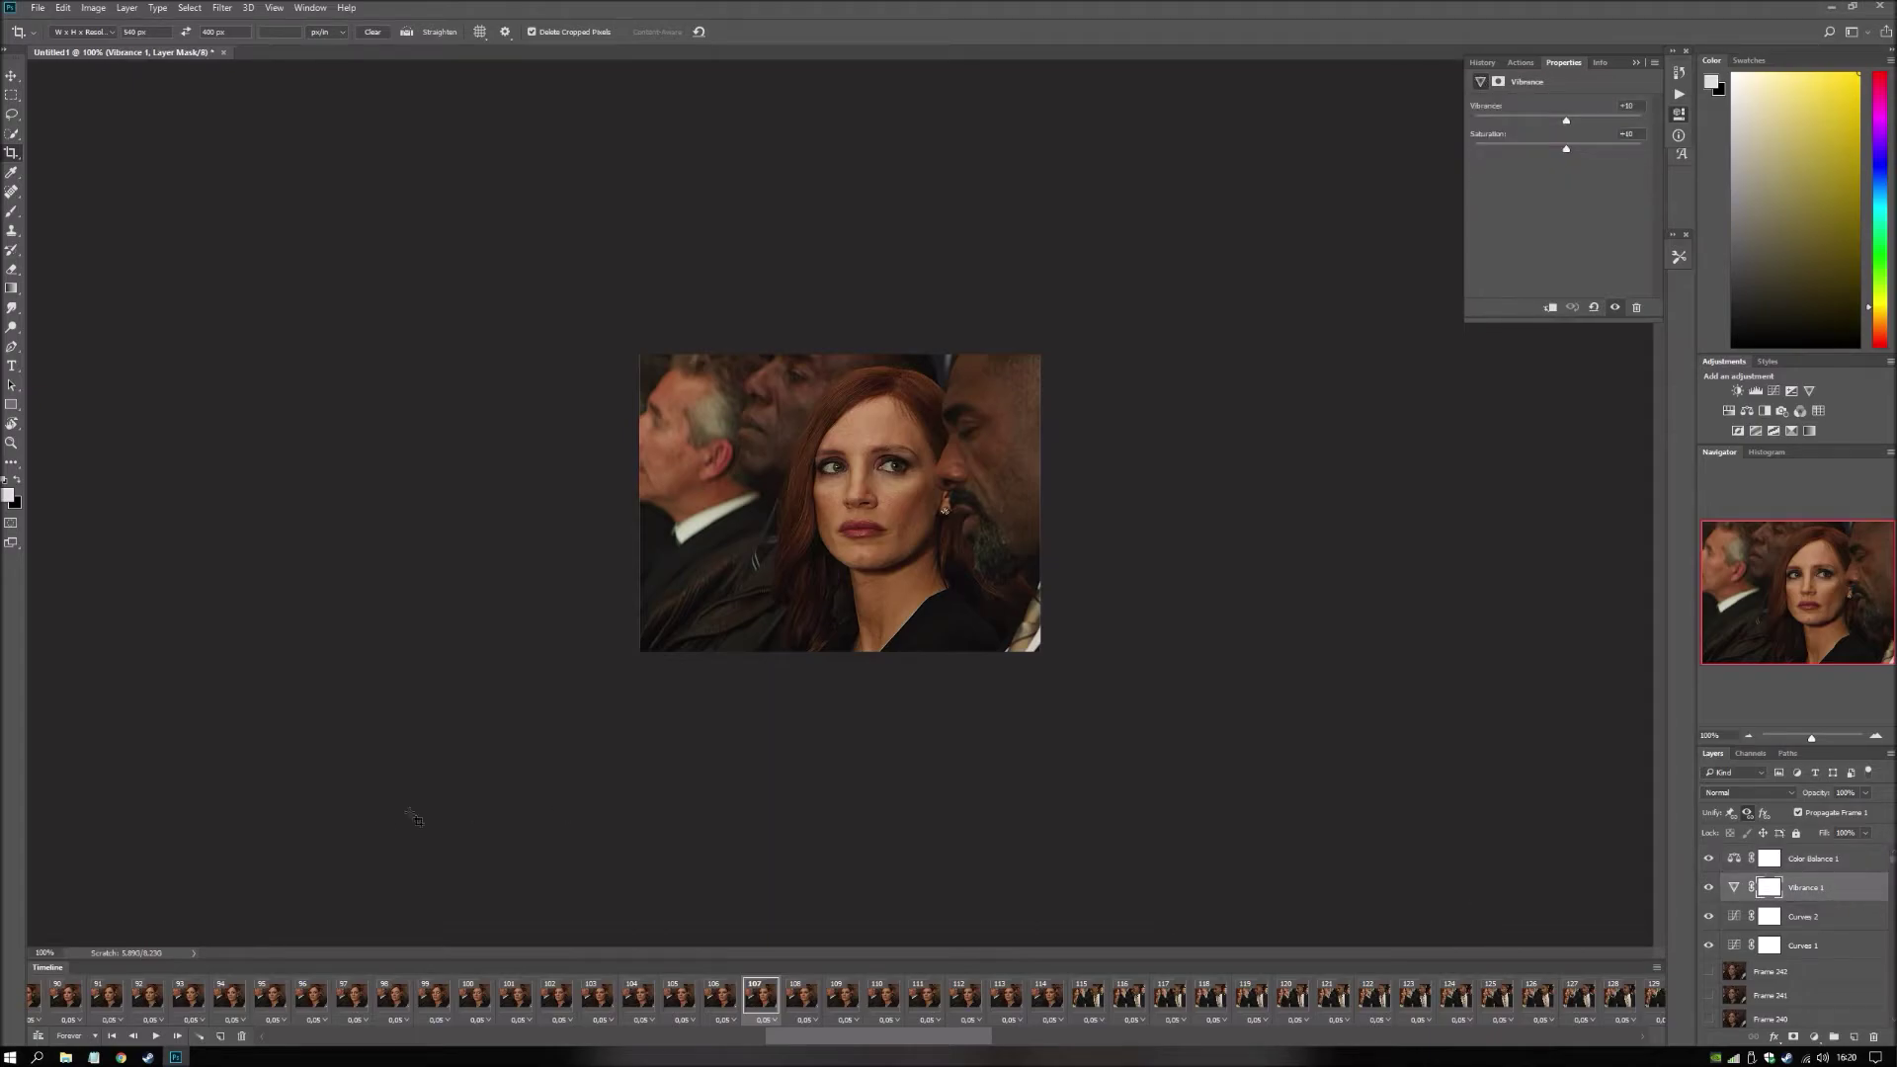
Preview the graded animation from the first frame, then select the top adjustment layer.
{"action": "left_click", "coordinate": [115, 1037]}
{"action": "left_click", "coordinate": [156, 1037]}
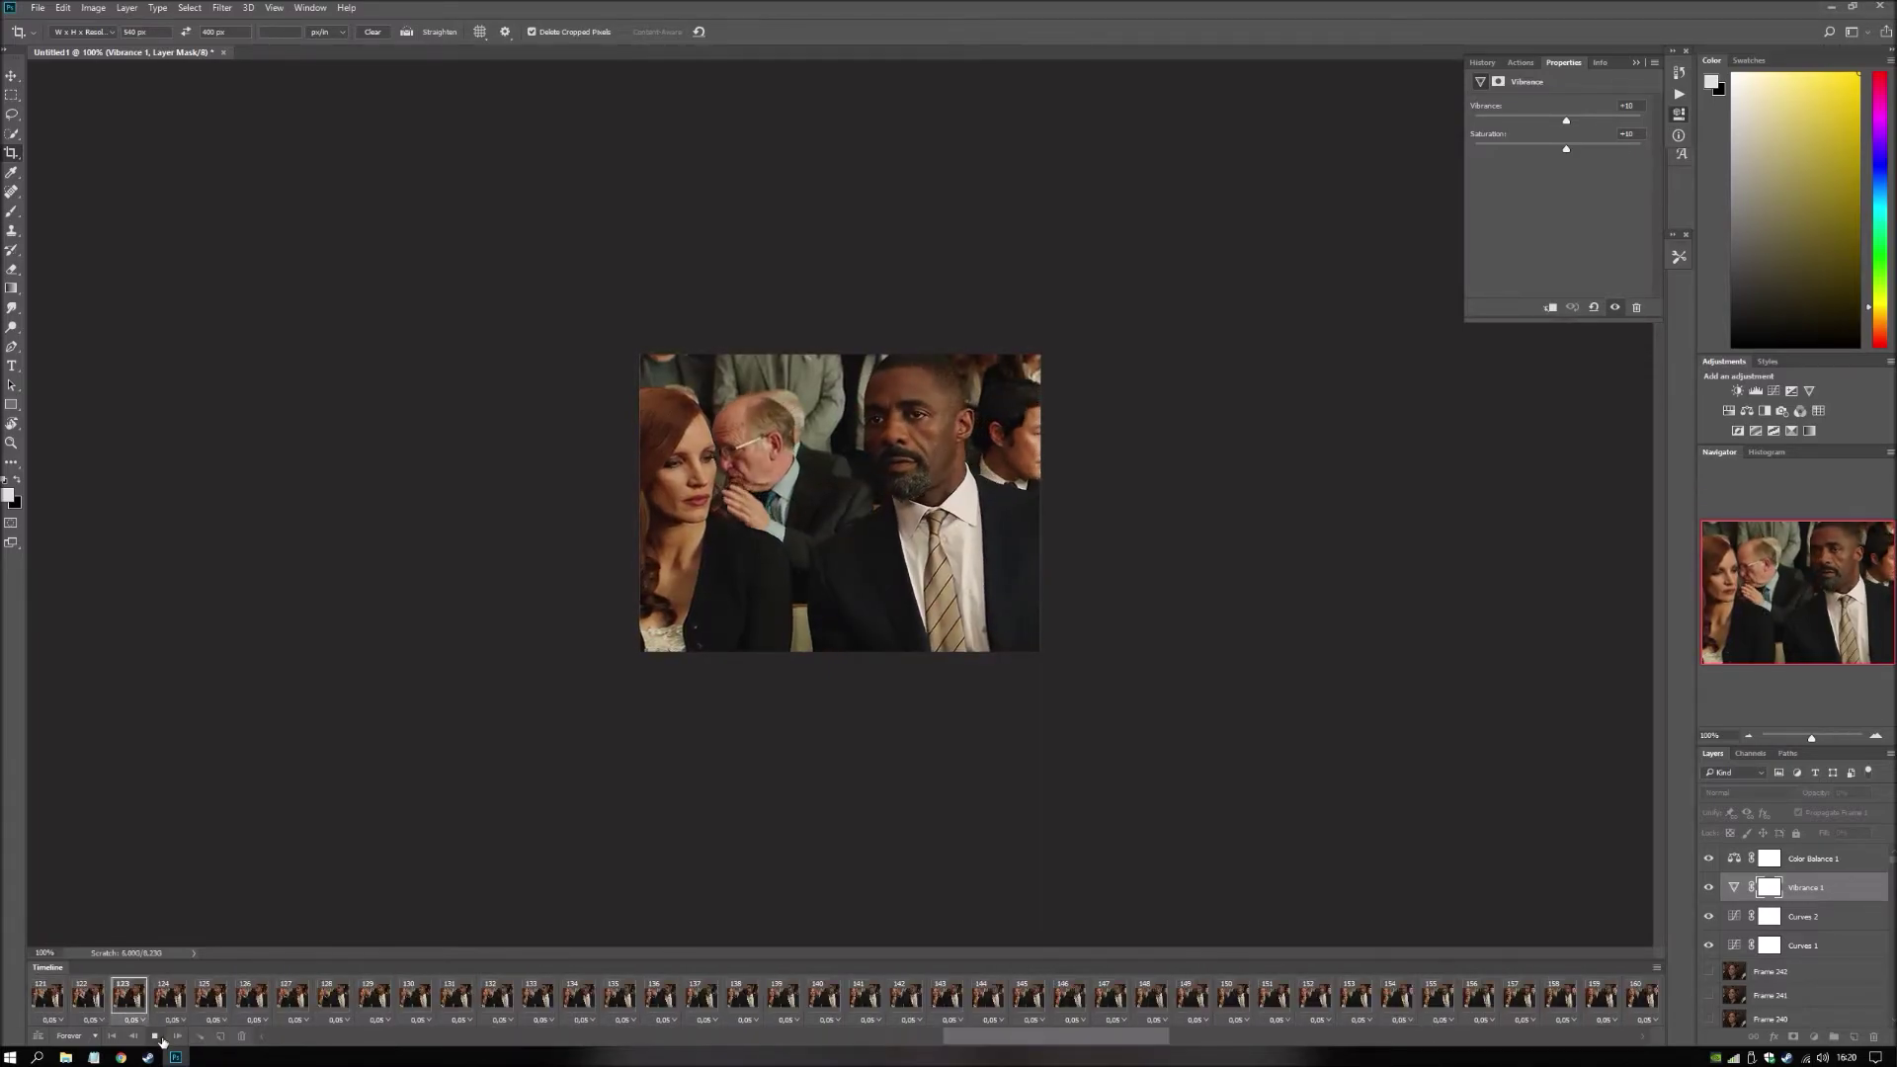
{"action": "left_click", "coordinate": [161, 1037]}
{"action": "left_click", "coordinate": [112, 1037]}
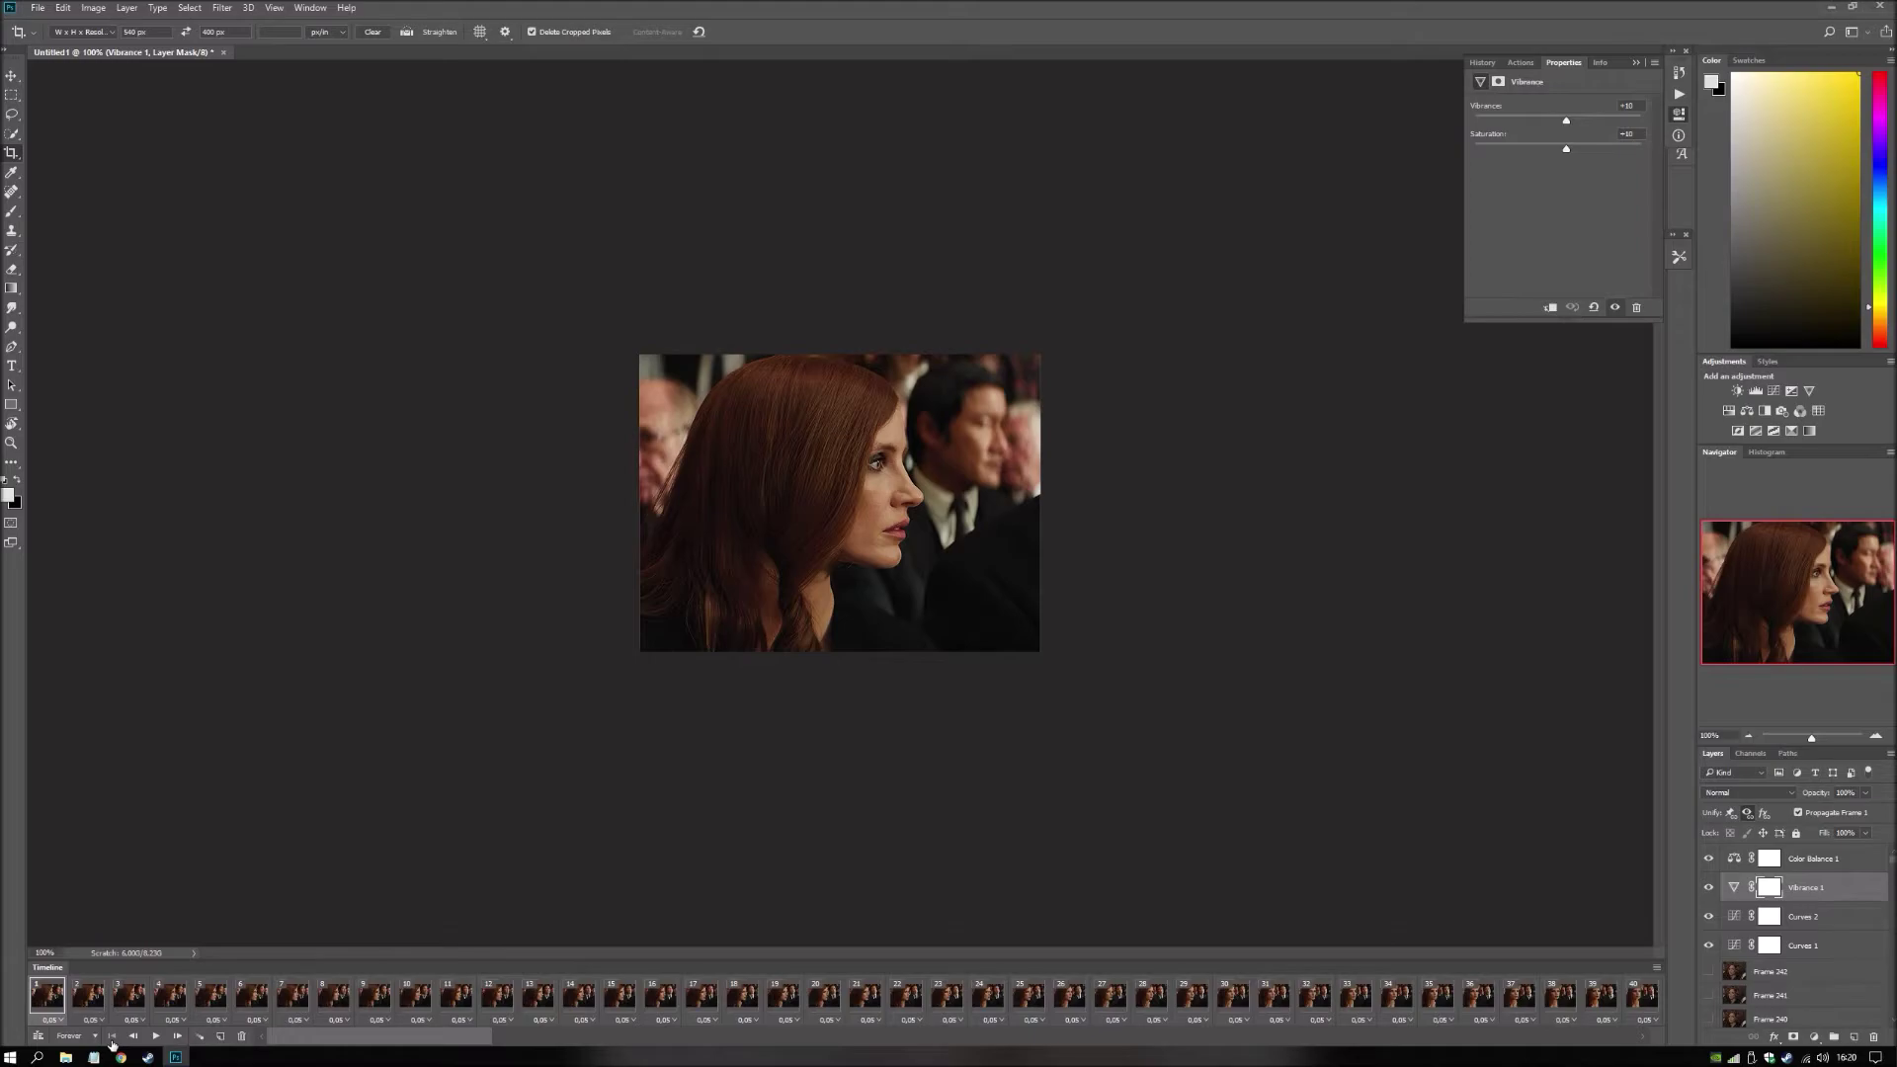
{"action": "left_click", "coordinate": [1813, 858]}
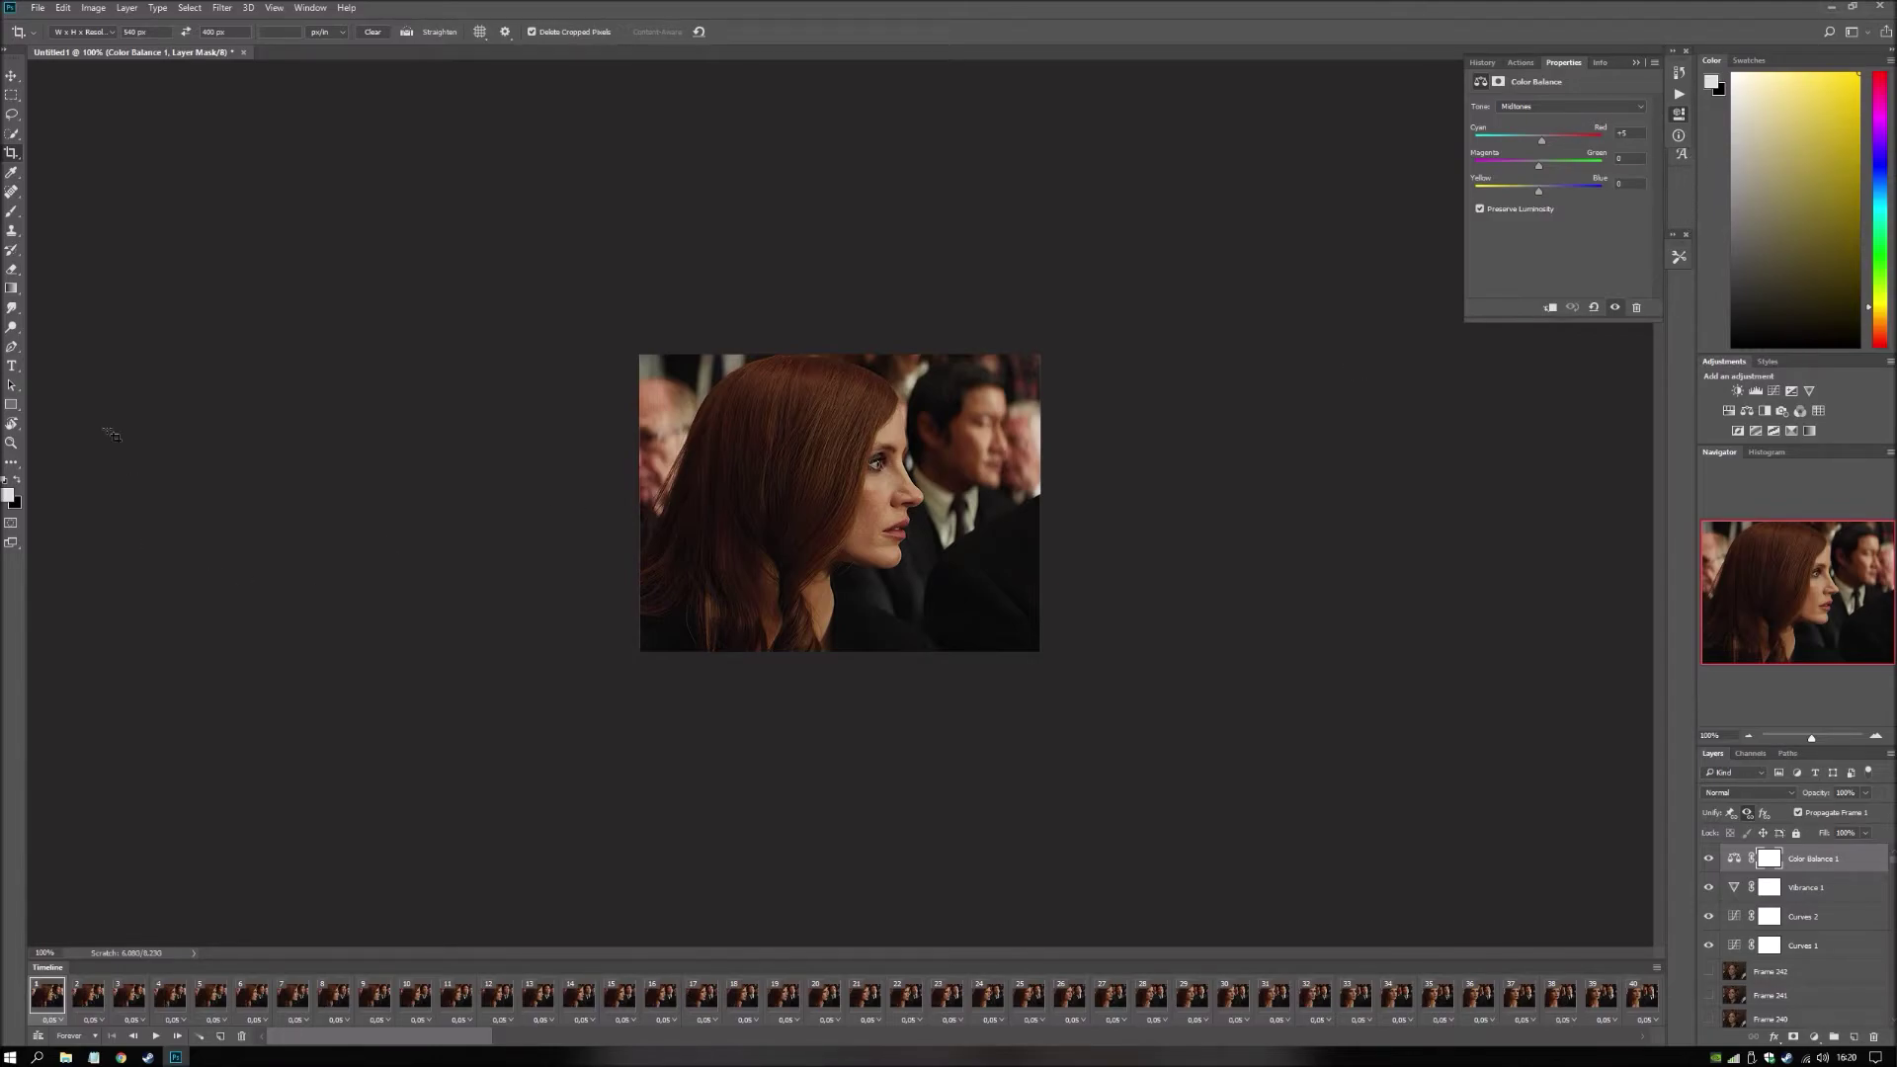
Add the subtitle 'I wish Mikael was here.' in a text box along the frame's bottom.
{"action": "left_click", "coordinate": [12, 366]}
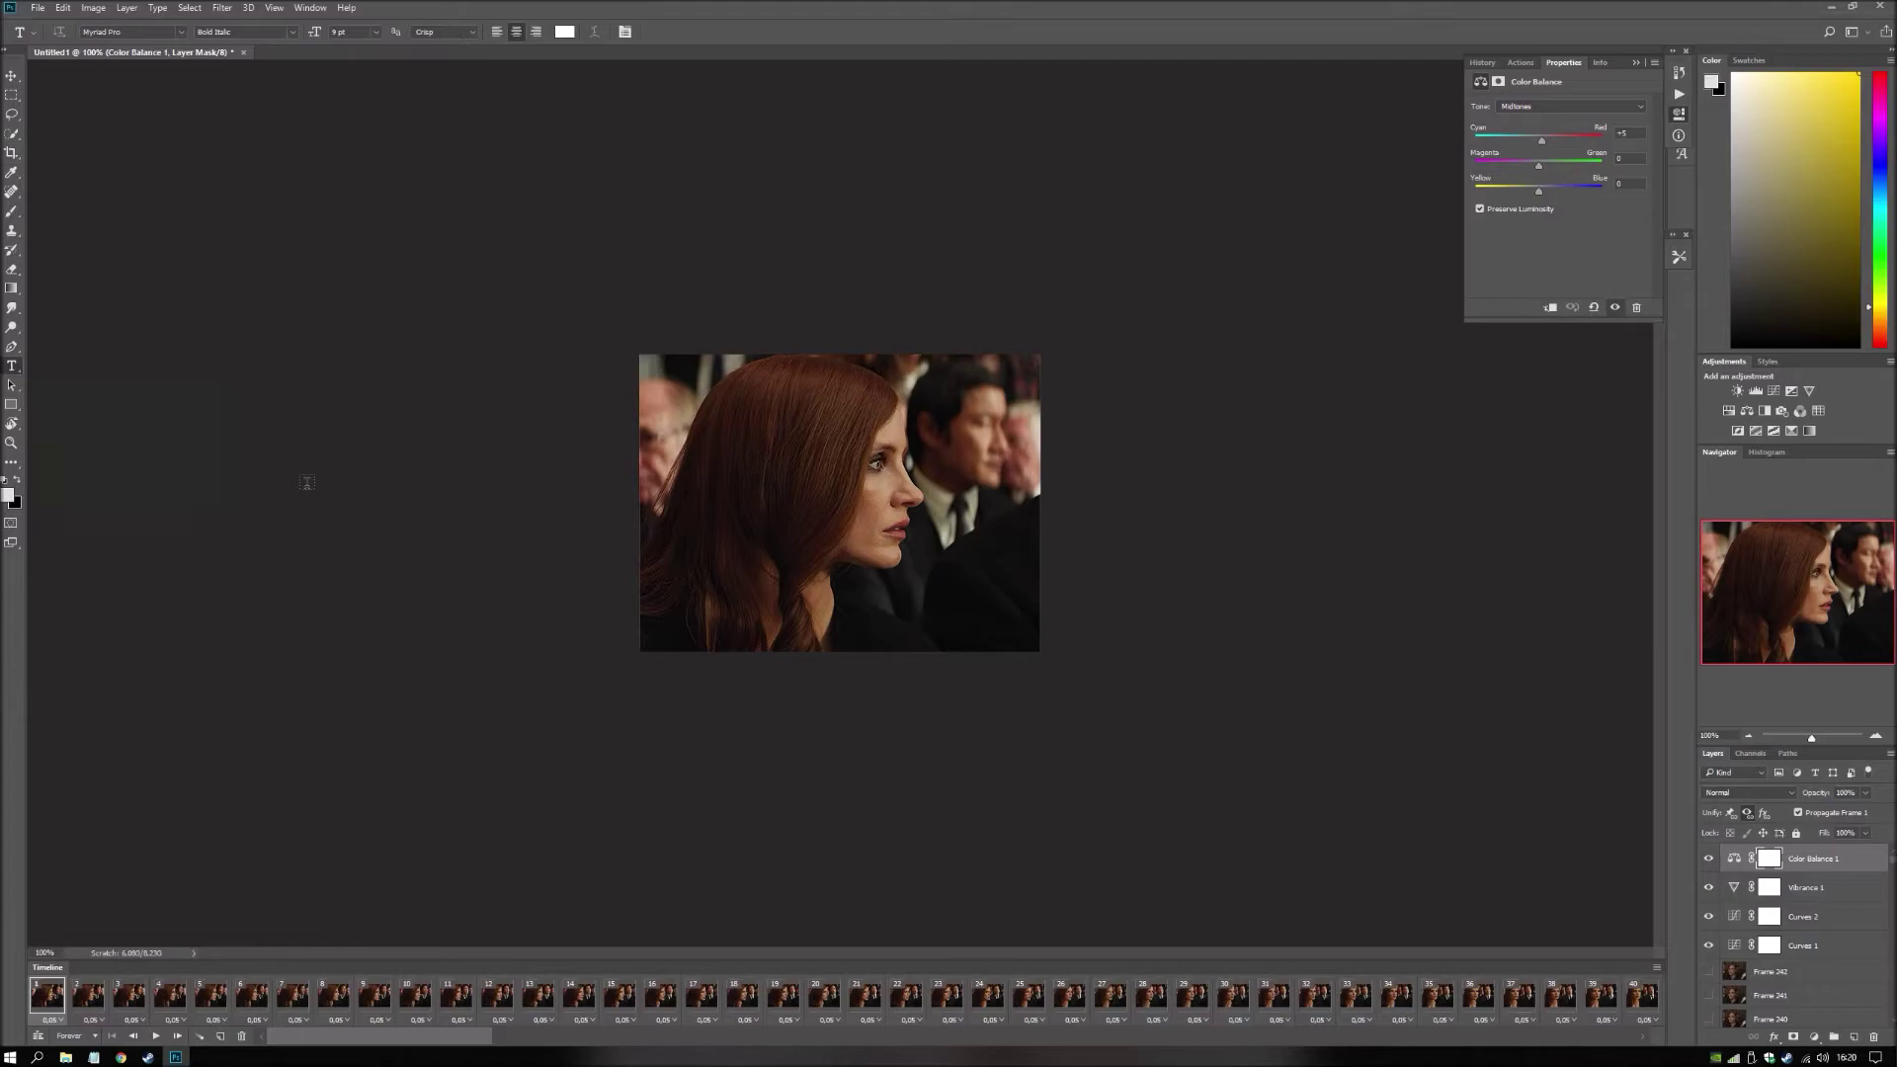
{"action": "left_click_drag", "start_coordinate": [623, 592], "coordinate": [1030, 588]}
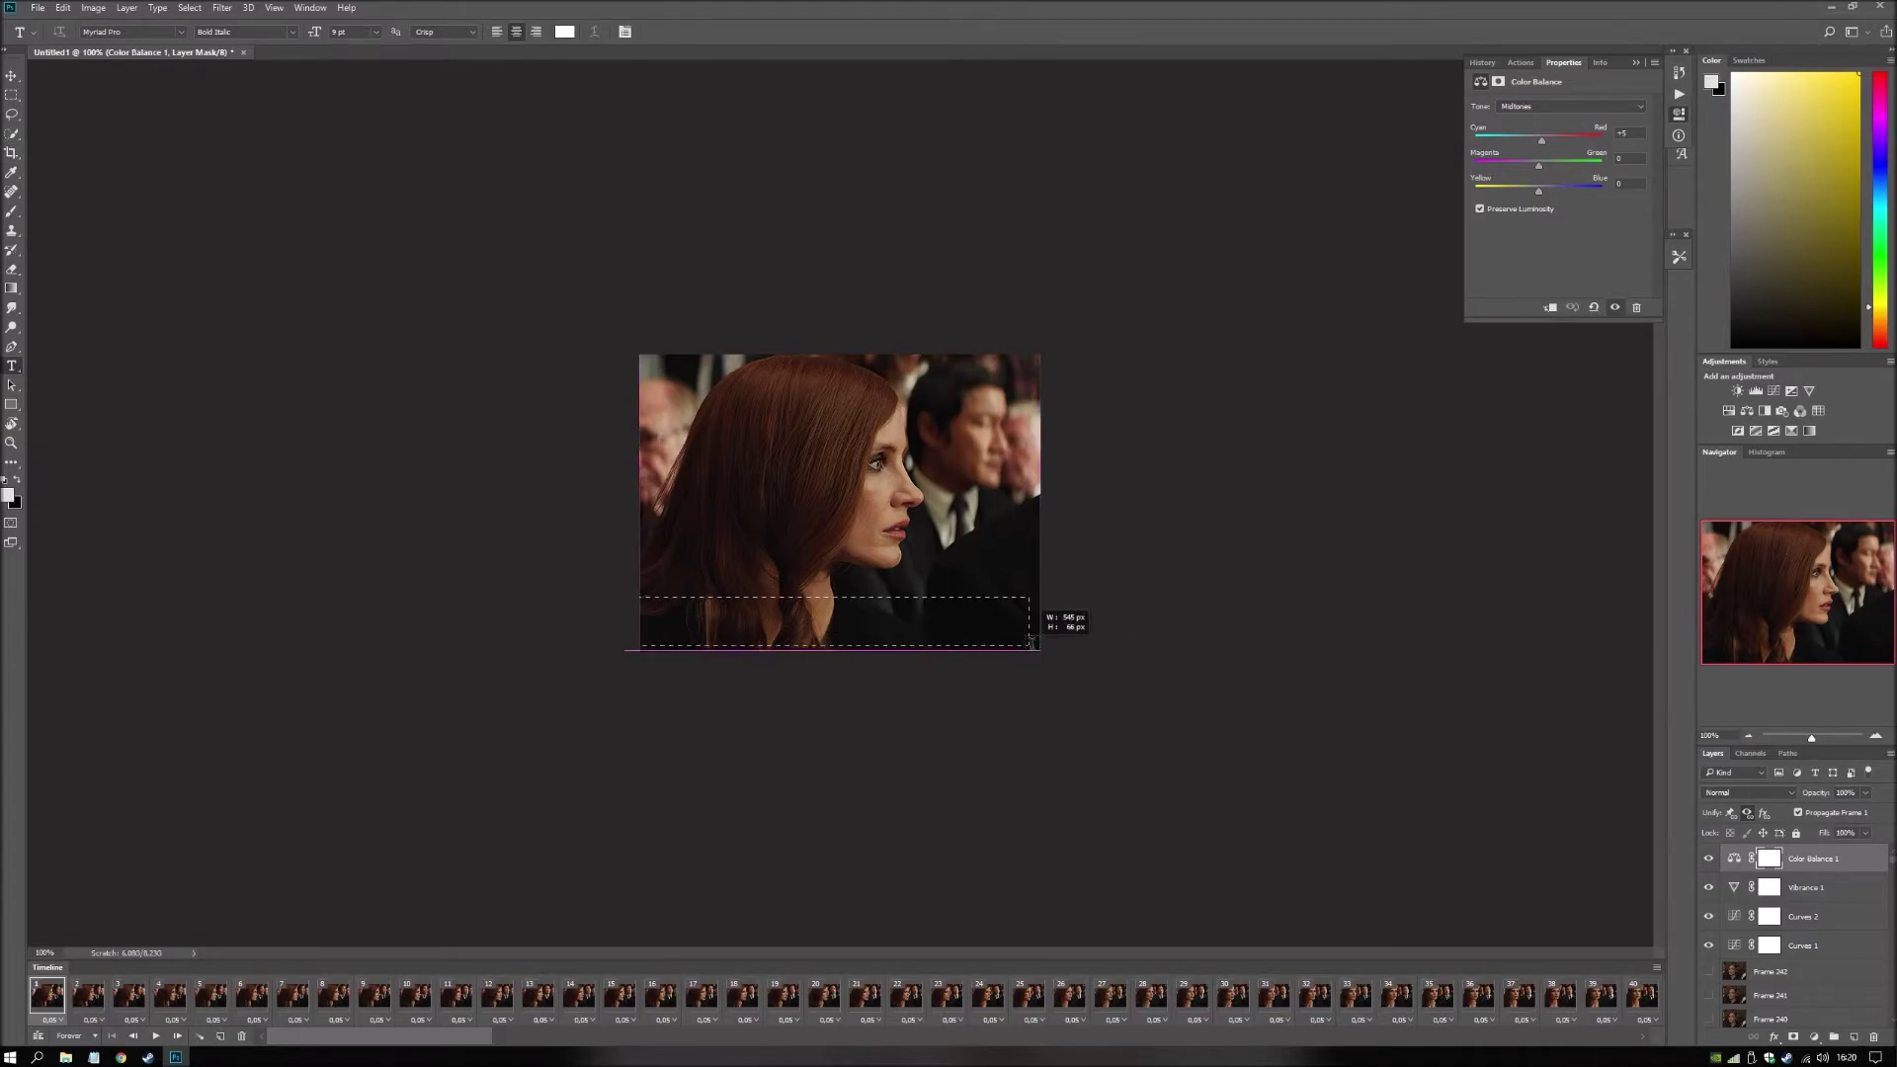
{"action": "left_click_drag", "start_coordinate": [1031, 644], "coordinate": [1040, 652]}
{"action": "left_click_drag", "start_coordinate": [629, 626], "coordinate": [640, 625]}
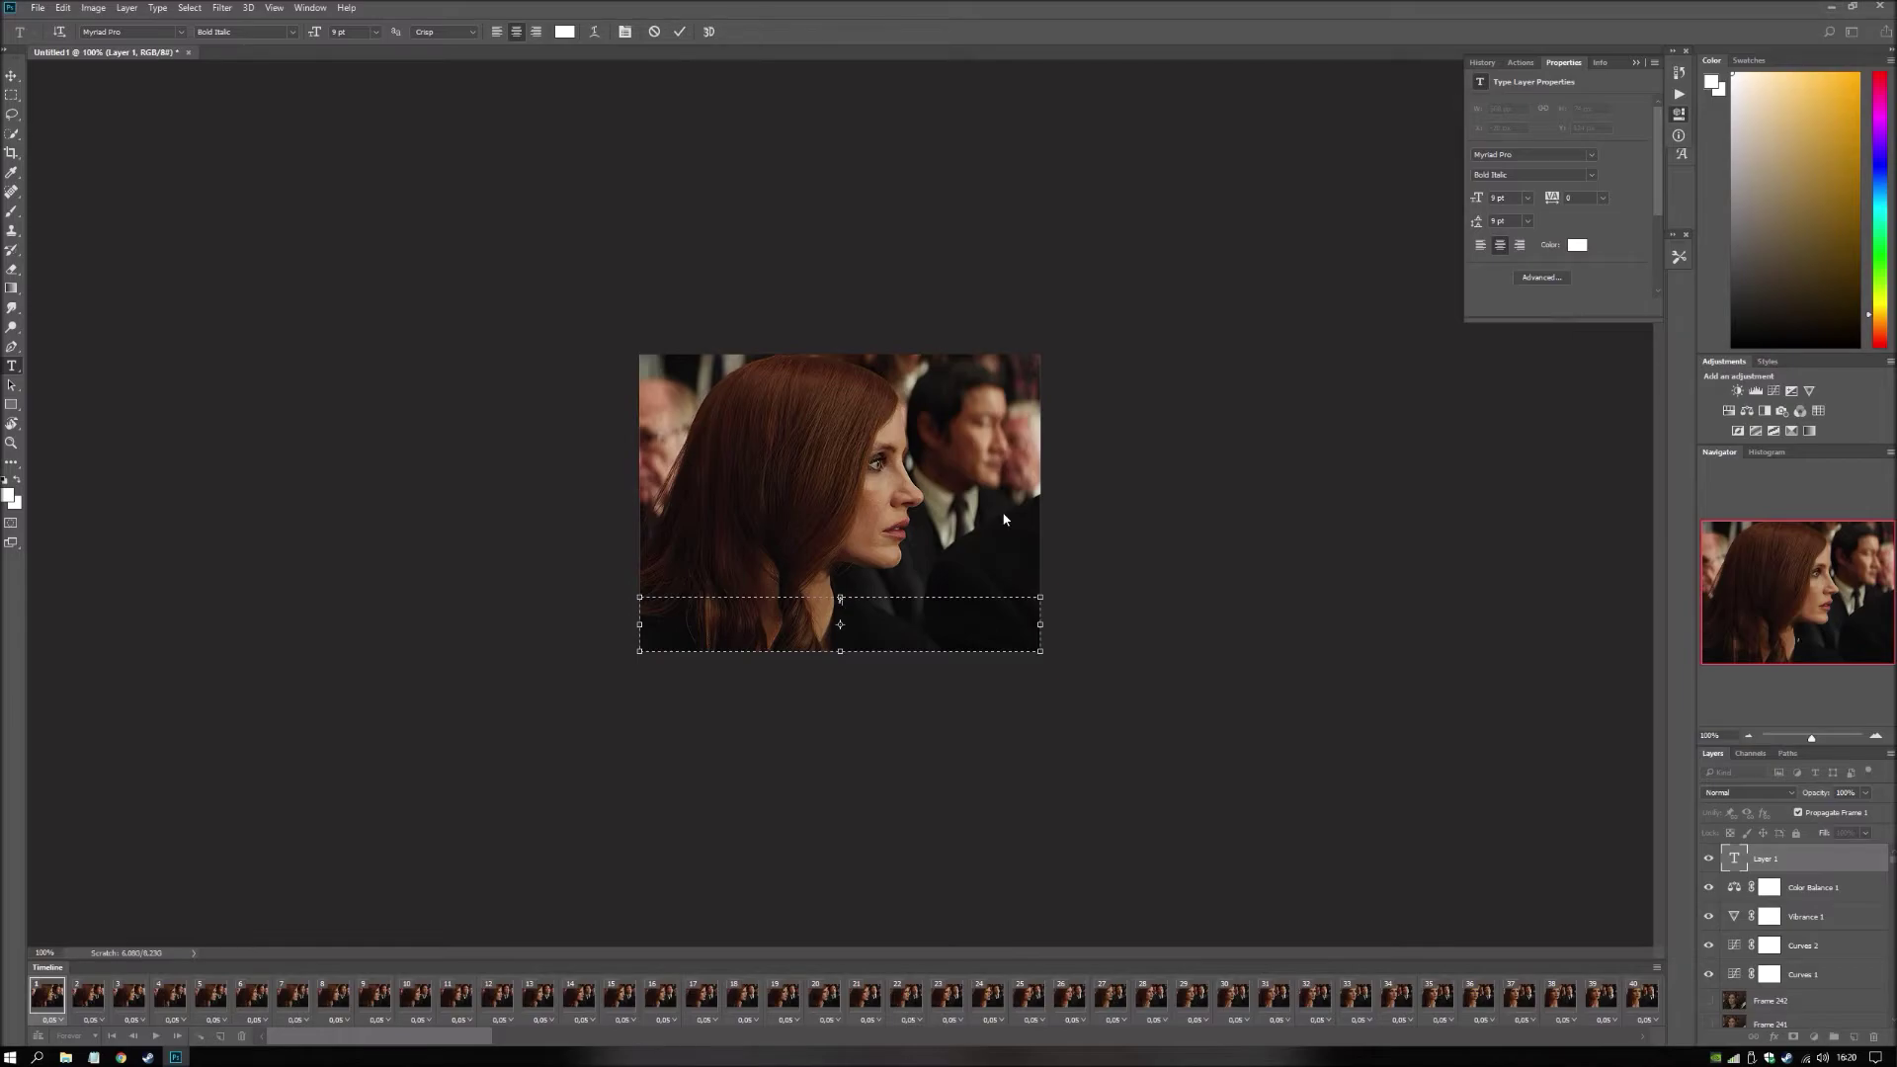
{"action": "type", "text": "I wish Mikael was here."}
{"action": "key", "text": "Return"}
{"action": "key", "text": "Return"}
{"action": "key", "text": "Return"}
{"action": "left_click", "coordinate": [681, 31]}
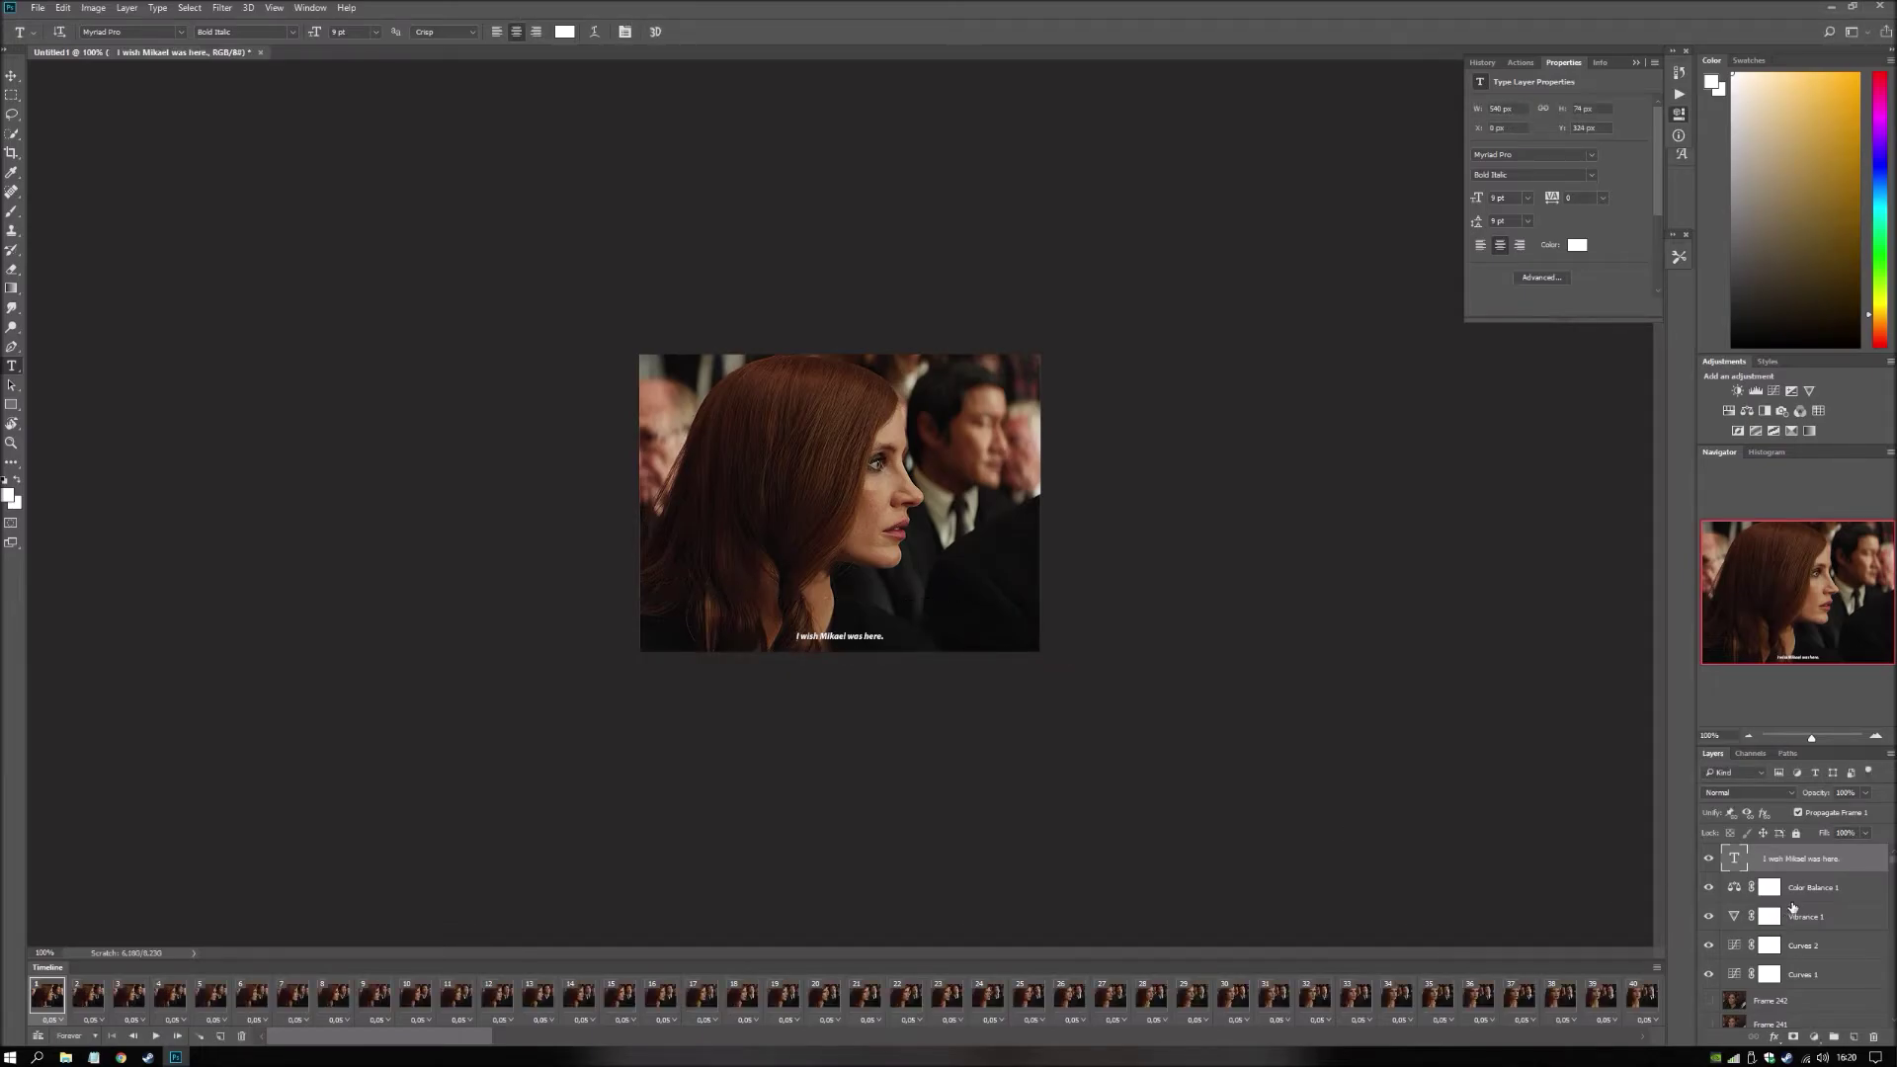
Apply a 1 px Stroke and a Drop Shadow to the subtitle layer via Blending Options.
{"action": "right_click", "coordinate": [1824, 855]}
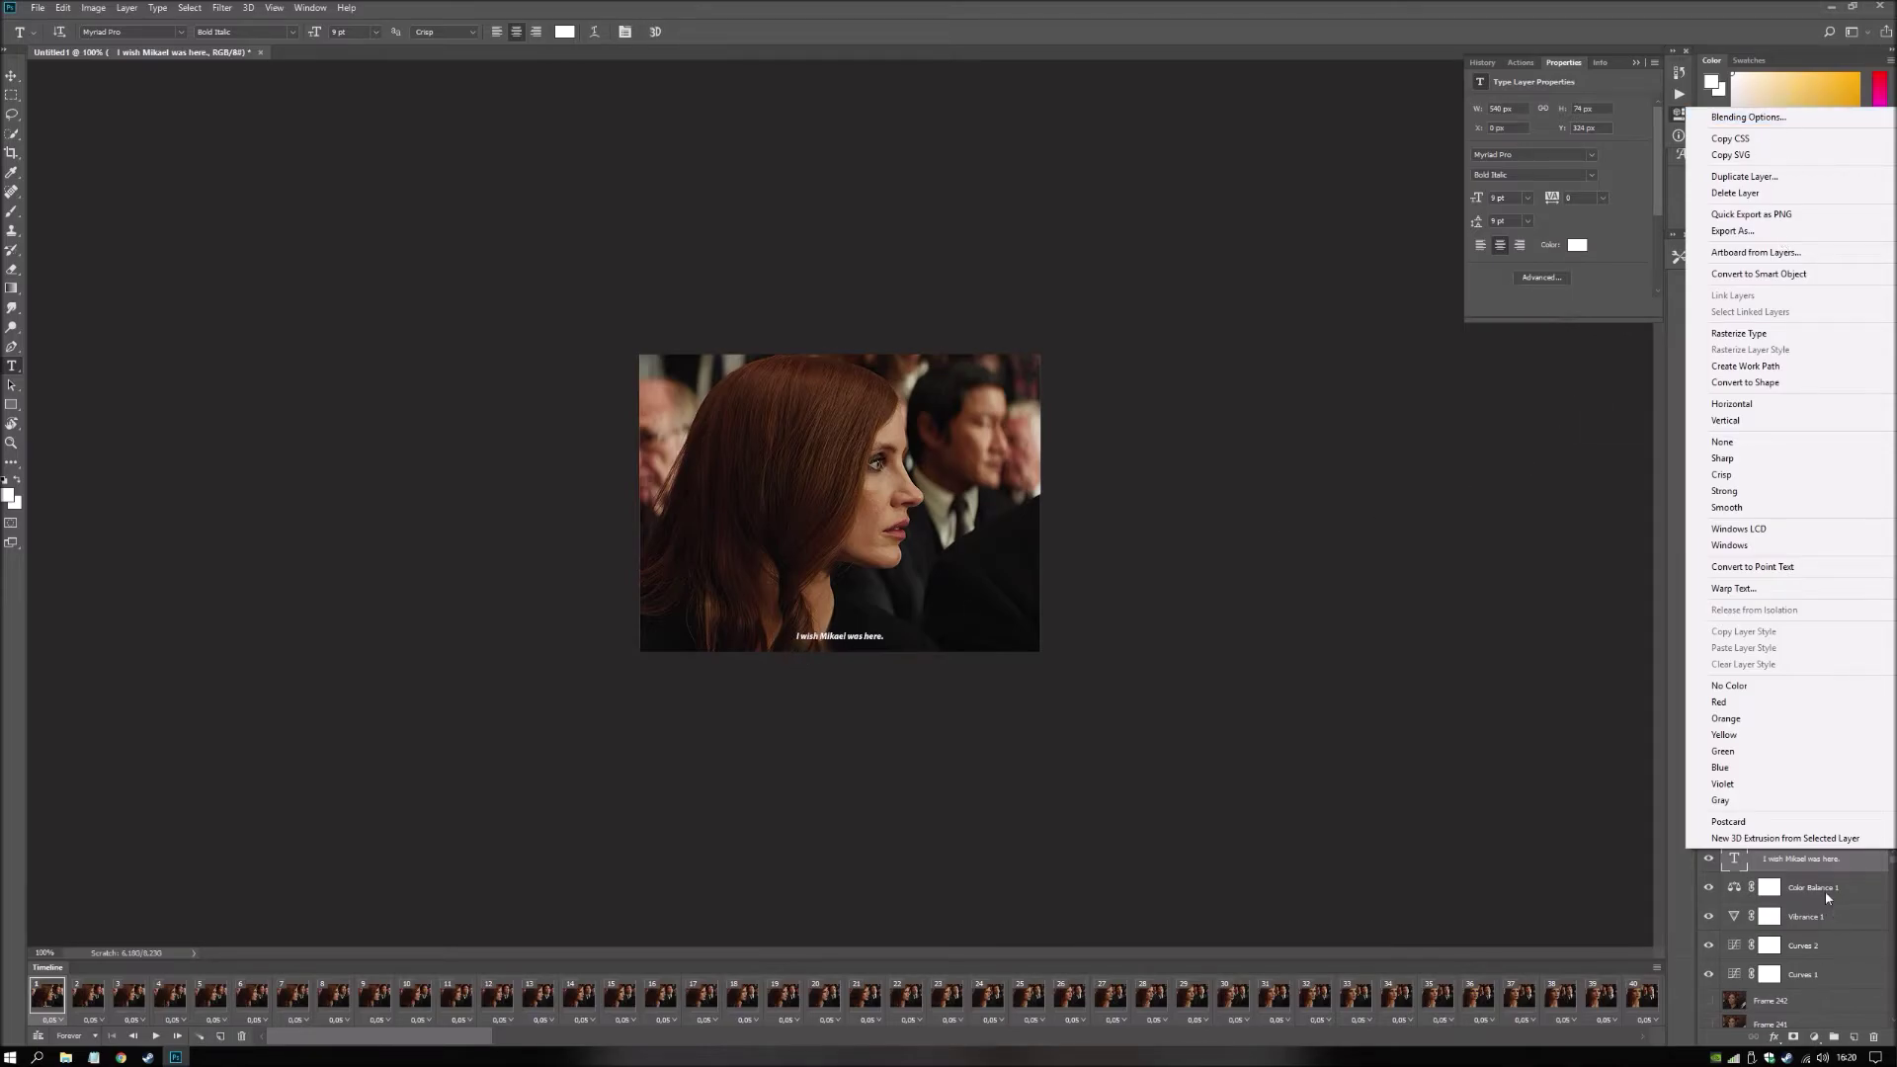
{"action": "left_click", "coordinate": [1780, 128]}
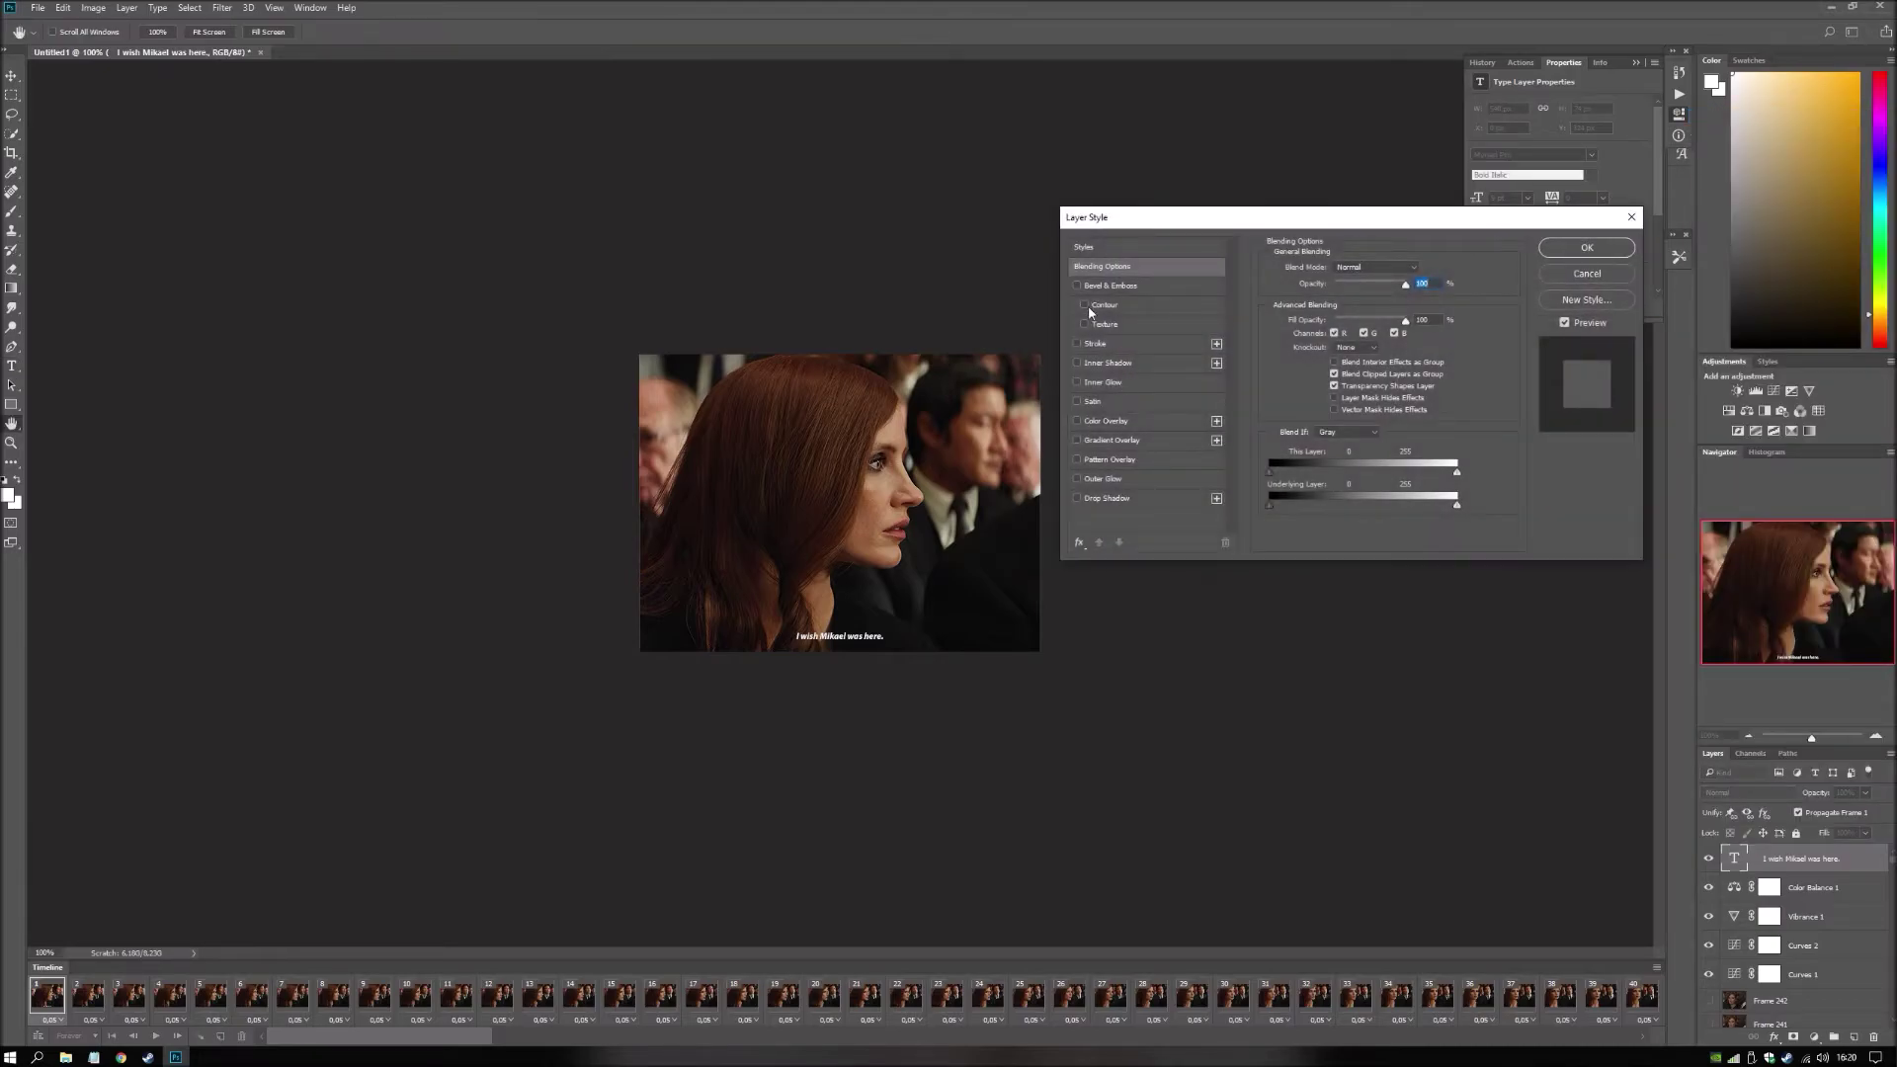
{"action": "left_click", "coordinate": [1124, 349]}
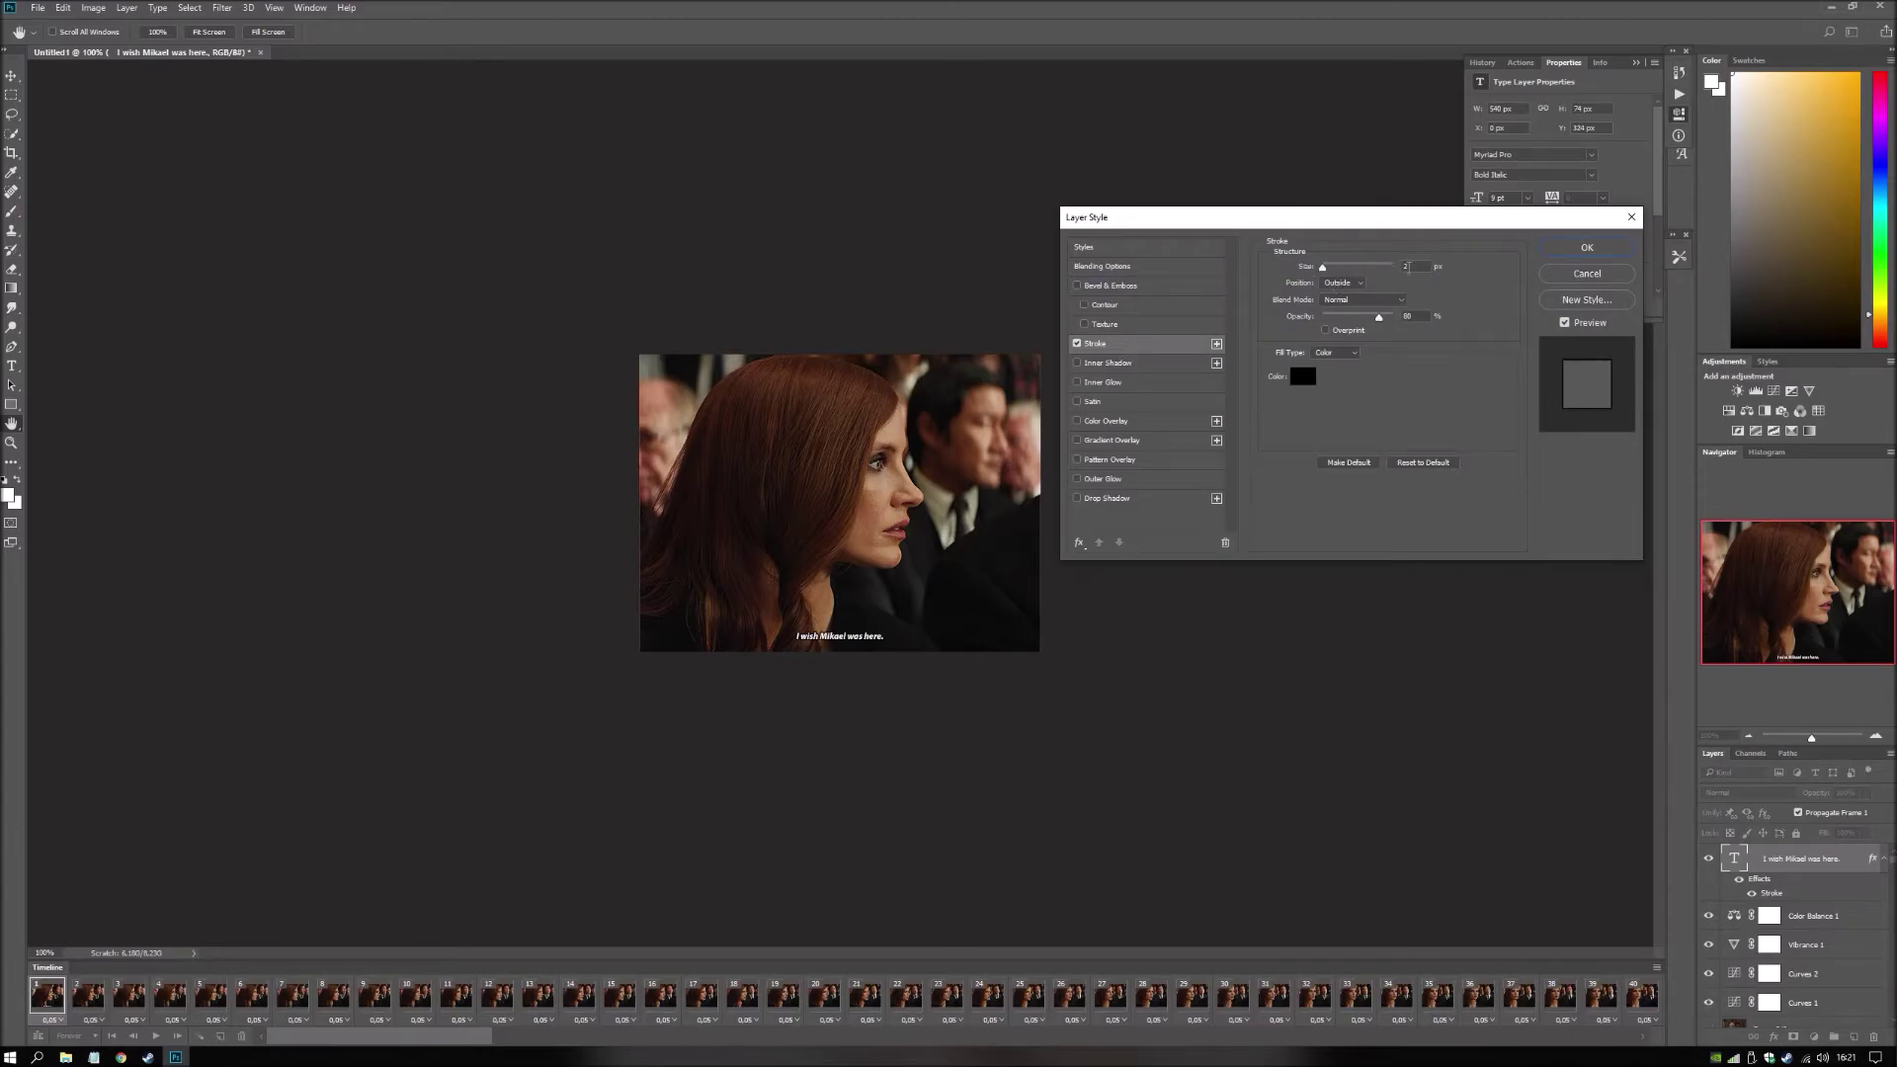
{"action": "left_click", "coordinate": [1406, 267]}
{"action": "type", "text": "1"}
{"action": "left_click", "coordinate": [1102, 500]}
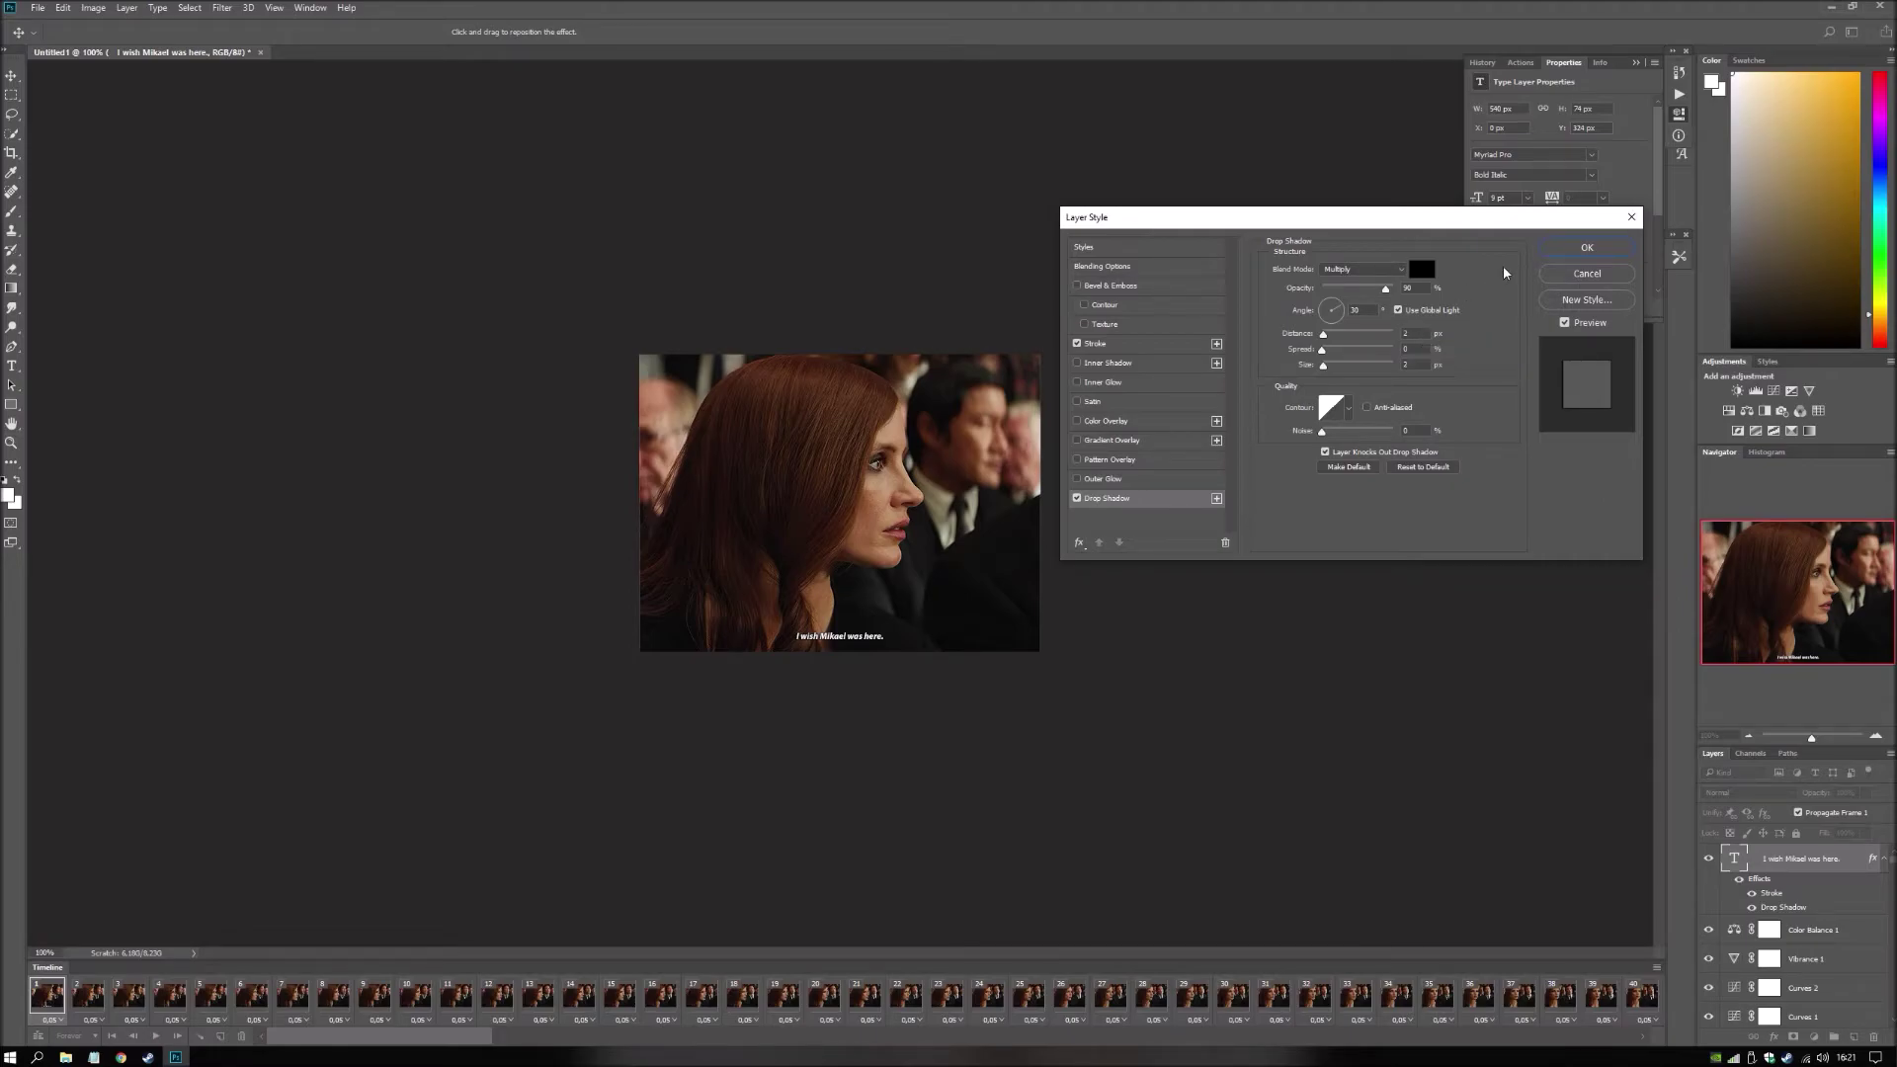
{"action": "left_click", "coordinate": [1565, 249]}
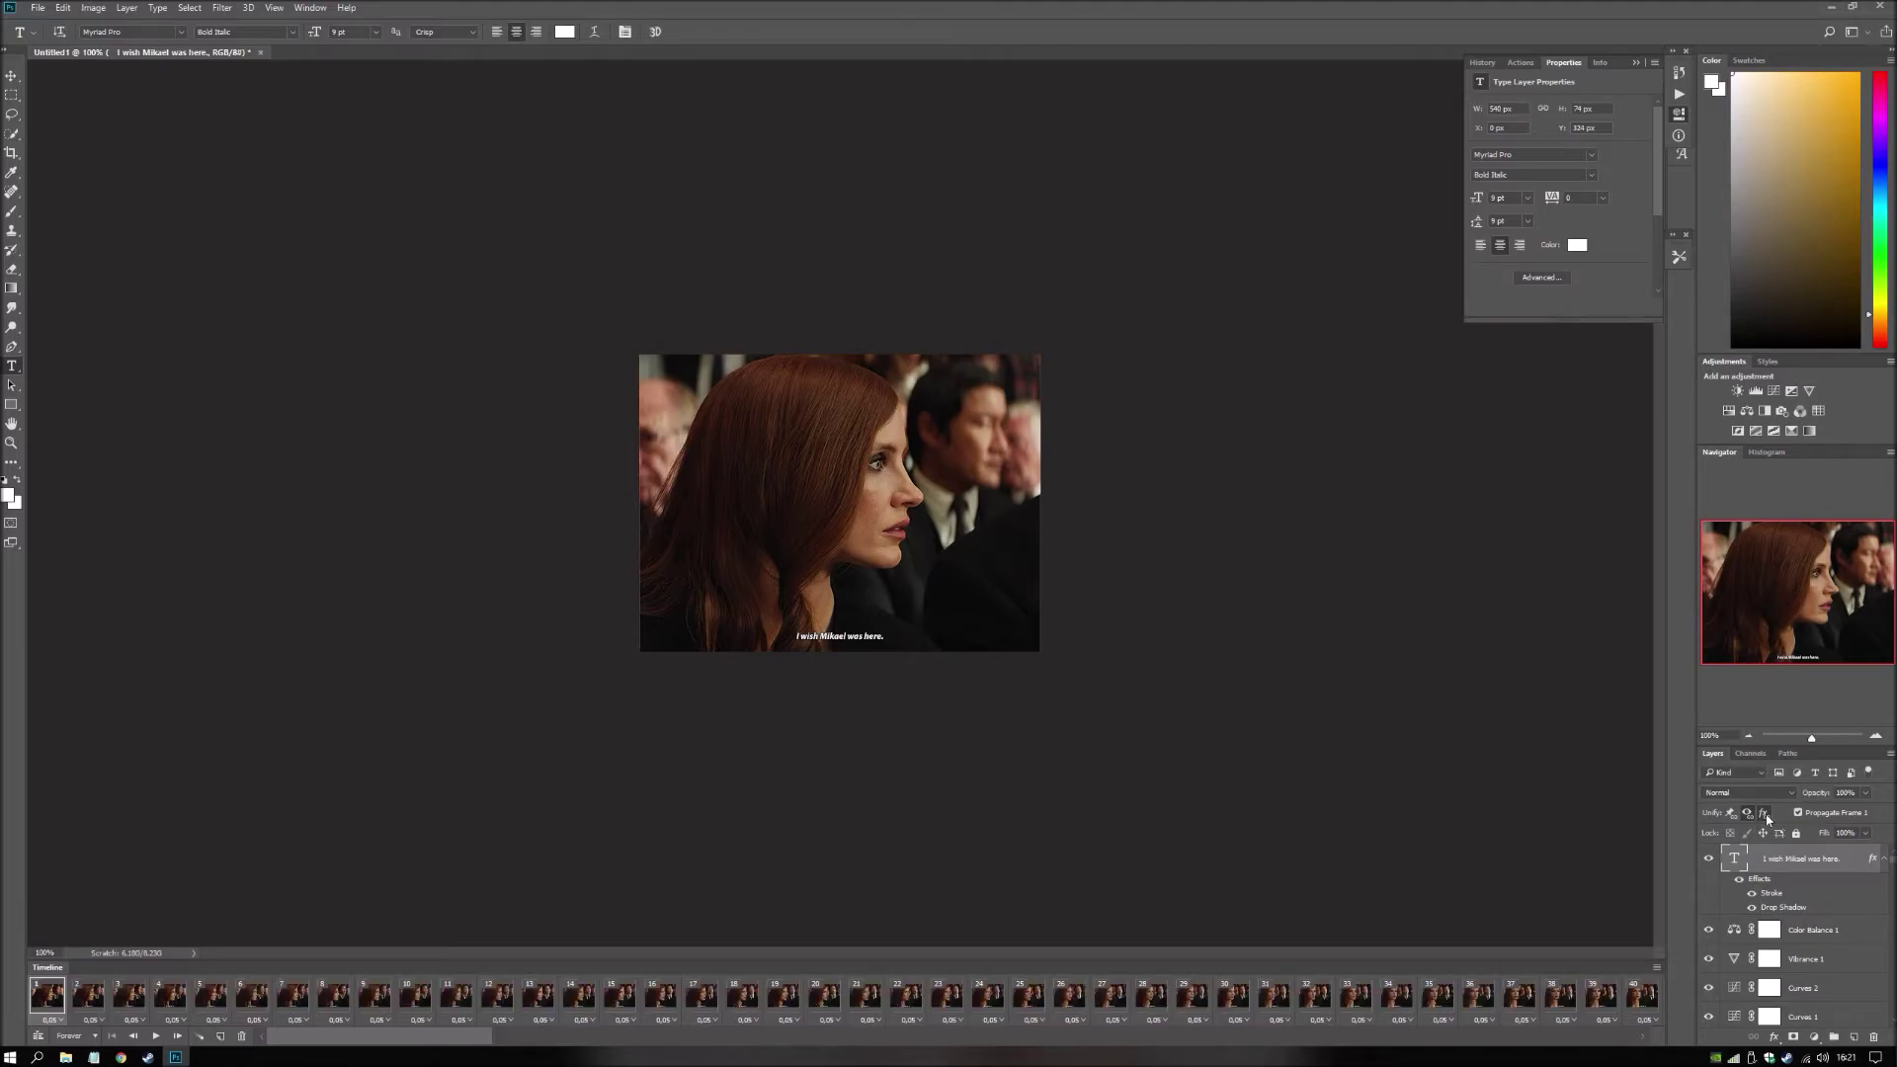
Play the subtitled animation, then replay it briefly from the first frame.
{"action": "left_click", "coordinate": [155, 1036]}
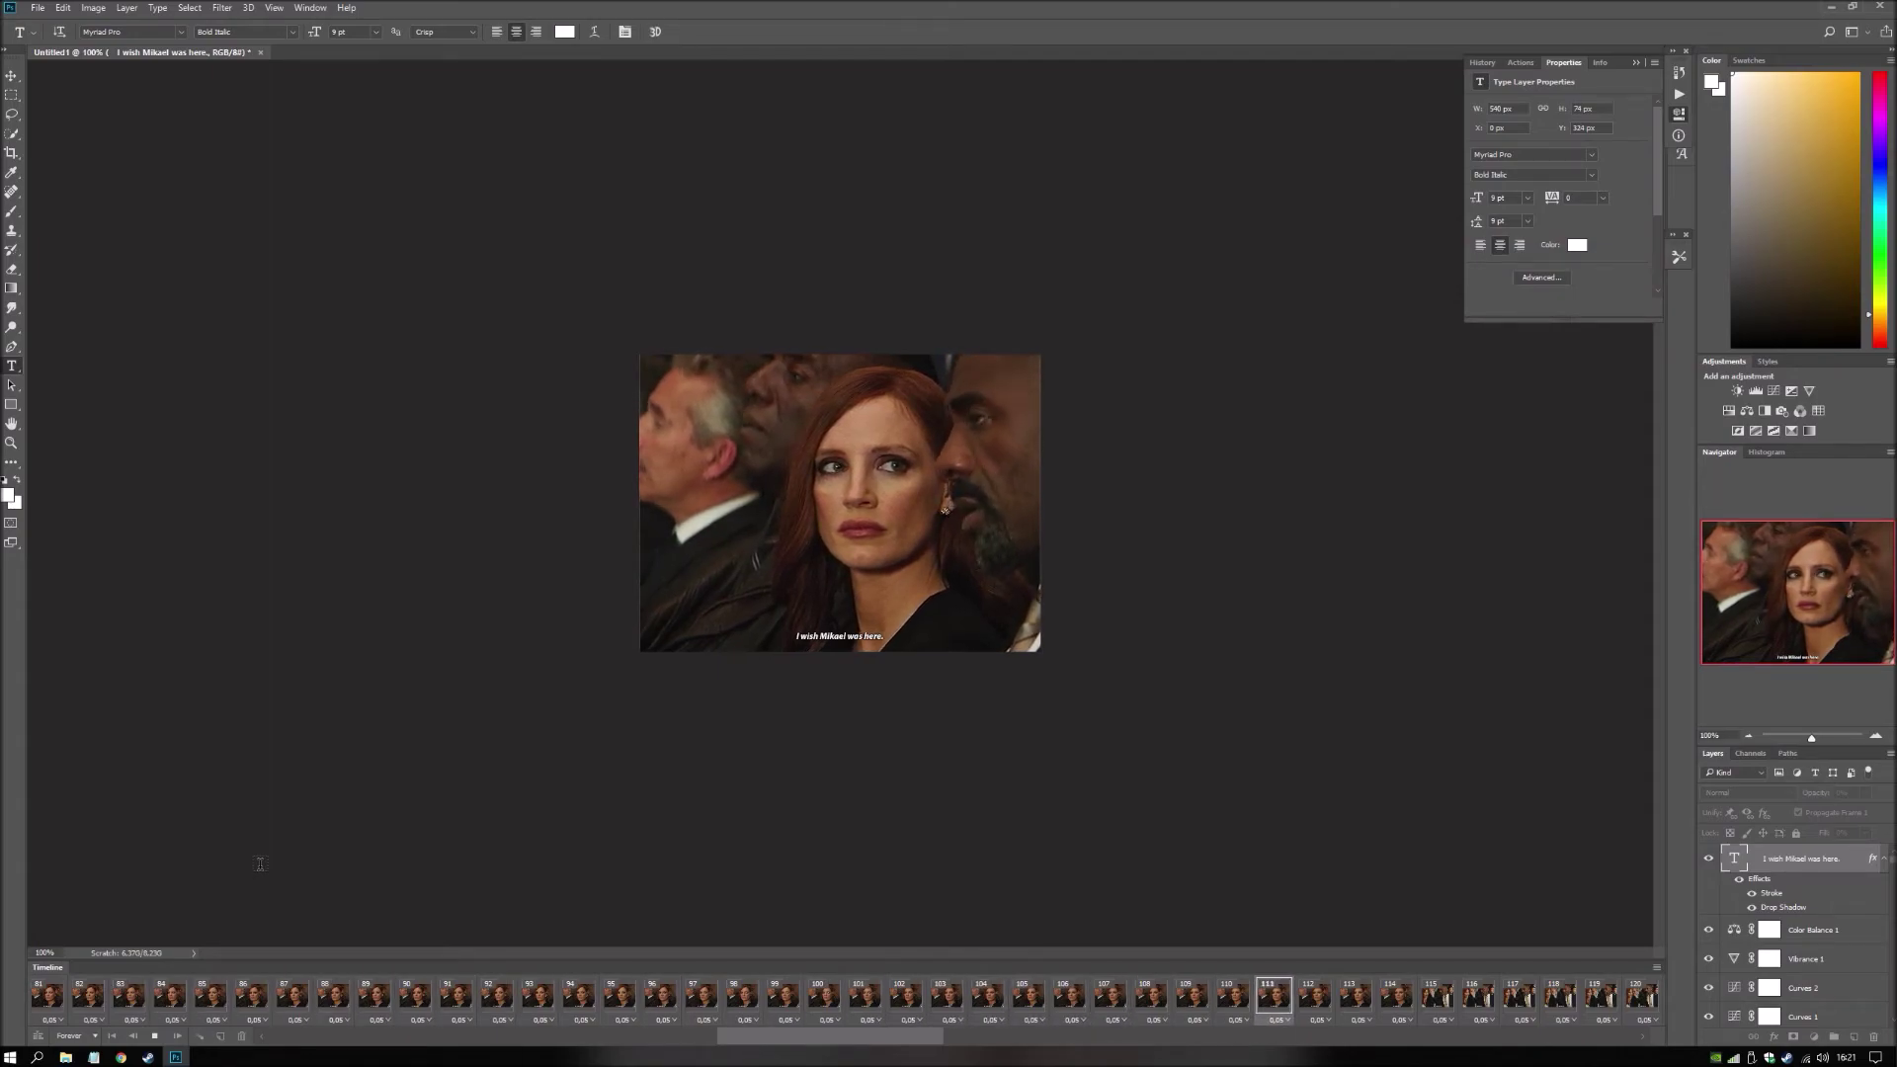
{"action": "left_click", "coordinate": [154, 1035]}
{"action": "left_click", "coordinate": [112, 1036]}
{"action": "left_click", "coordinate": [155, 1036]}
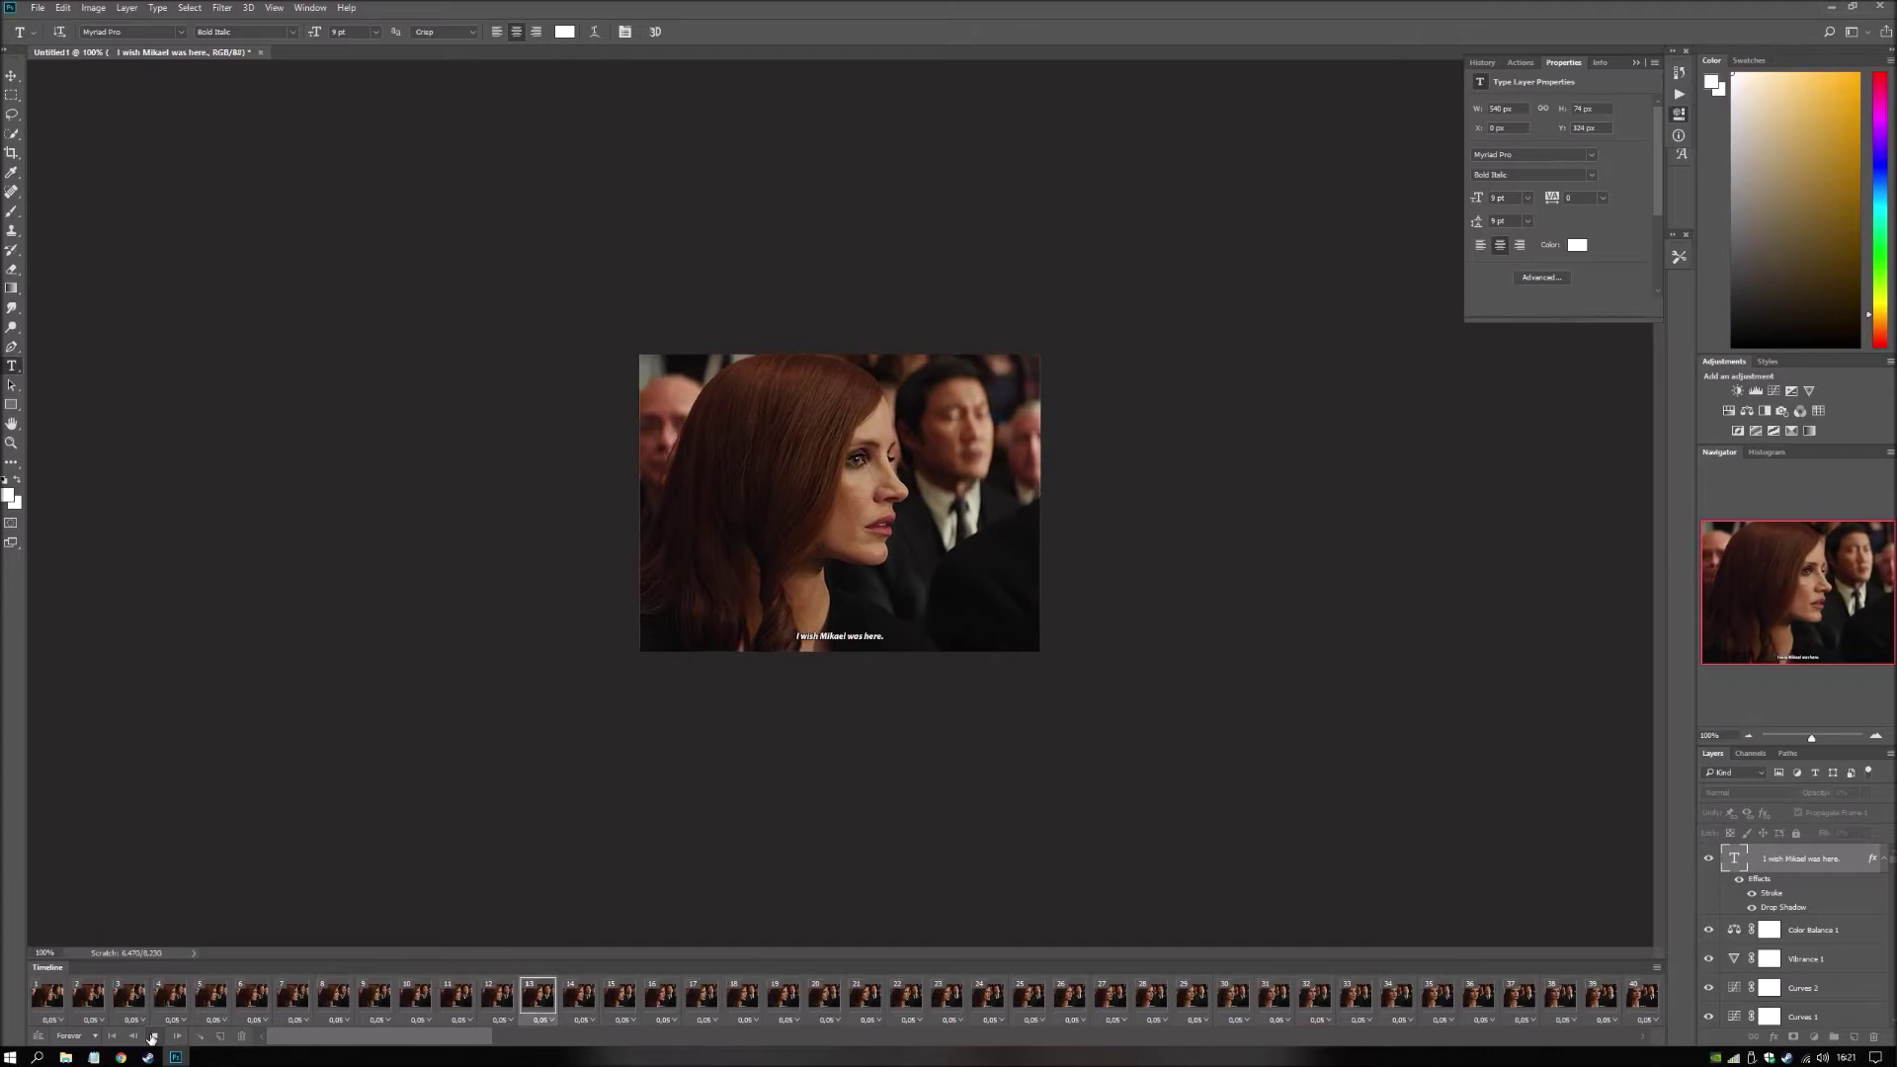
{"action": "left_click", "coordinate": [155, 1036]}
Select and delete the unwanted frames at the end of the timeline.
{"action": "left_click_drag", "start_coordinate": [346, 1037], "coordinate": [1642, 1023]}
{"action": "left_click", "coordinate": [1645, 992], "text": "shift"}
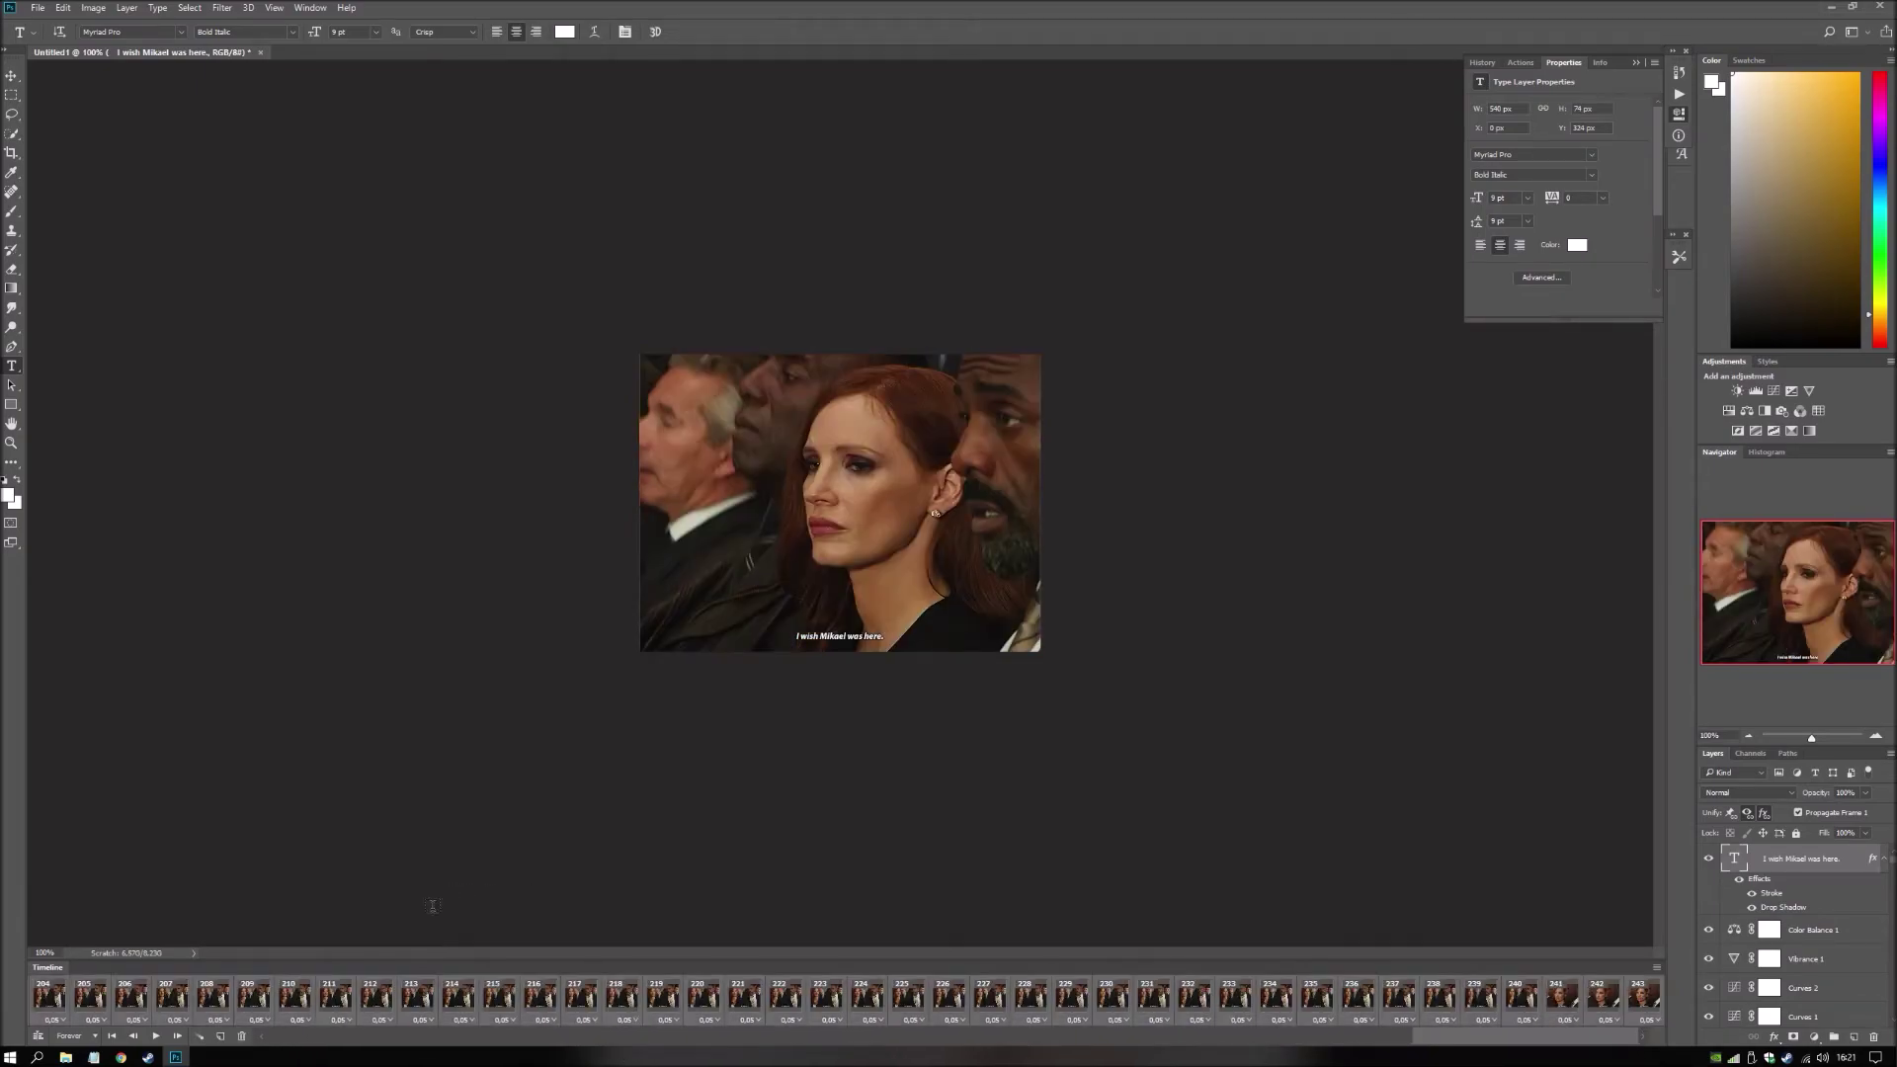
{"action": "left_click", "coordinate": [241, 1036]}
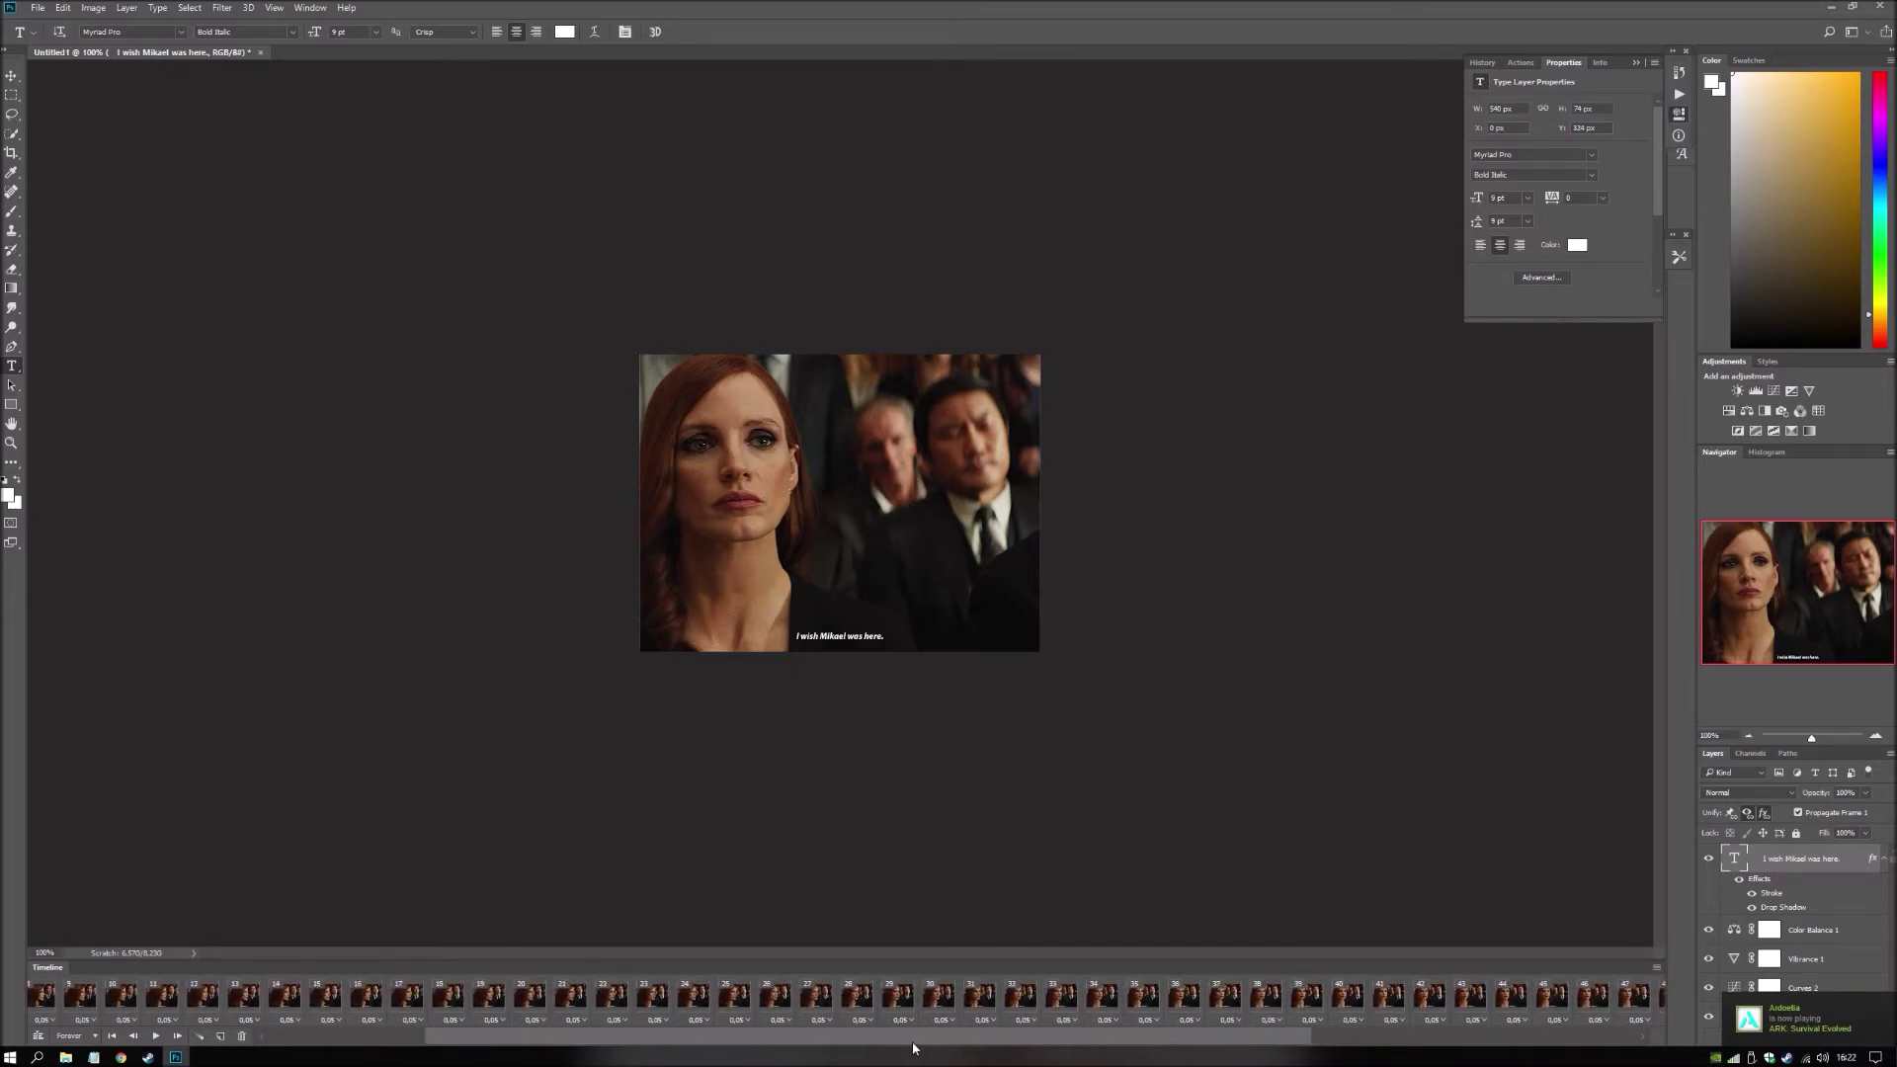
Delete opening frames 1 through 32 to leave 30 frames, and play the trimmed clip.
{"action": "left_click_drag", "start_coordinate": [1228, 1036], "coordinate": [1095, 1037]}
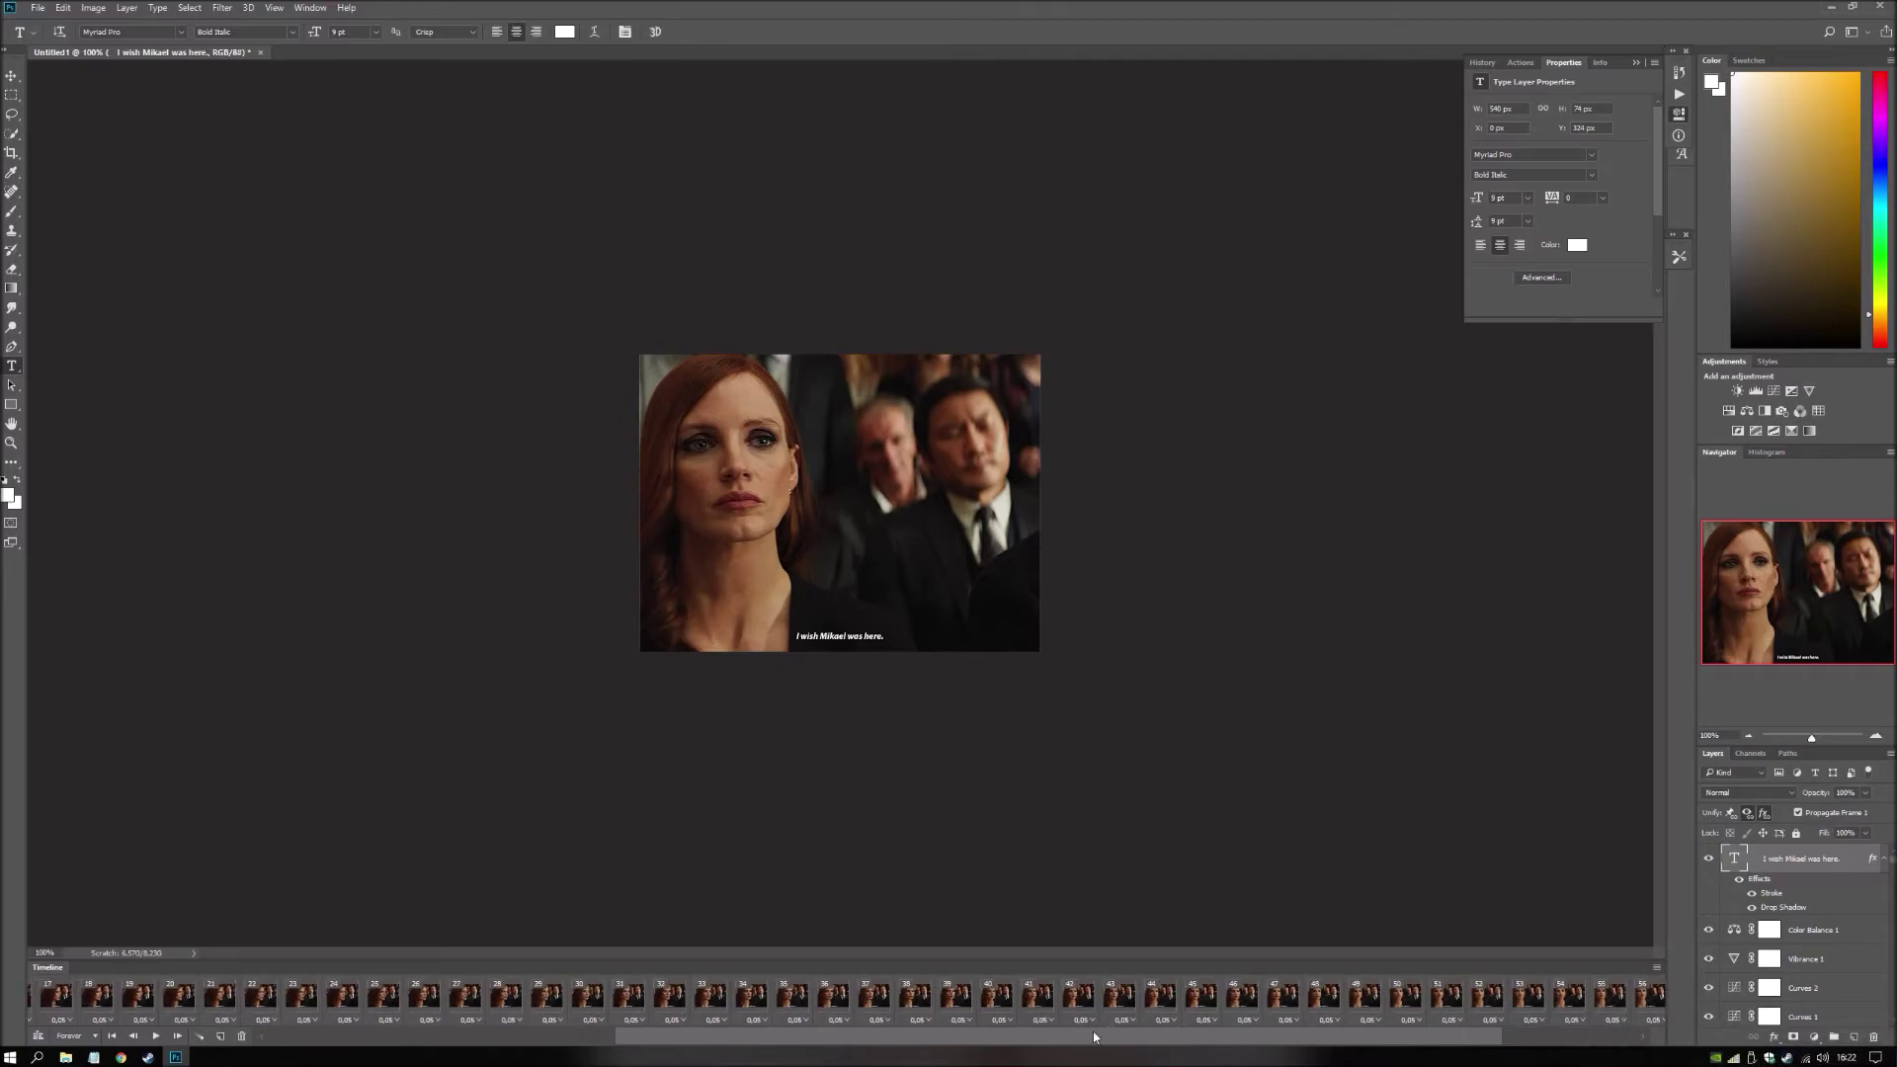
{"action": "left_click", "coordinate": [661, 996]}
{"action": "left_click_drag", "start_coordinate": [688, 1037], "coordinate": [281, 1053]}
{"action": "left_click", "coordinate": [48, 1000], "text": "shift"}
{"action": "left_click", "coordinate": [242, 1035]}
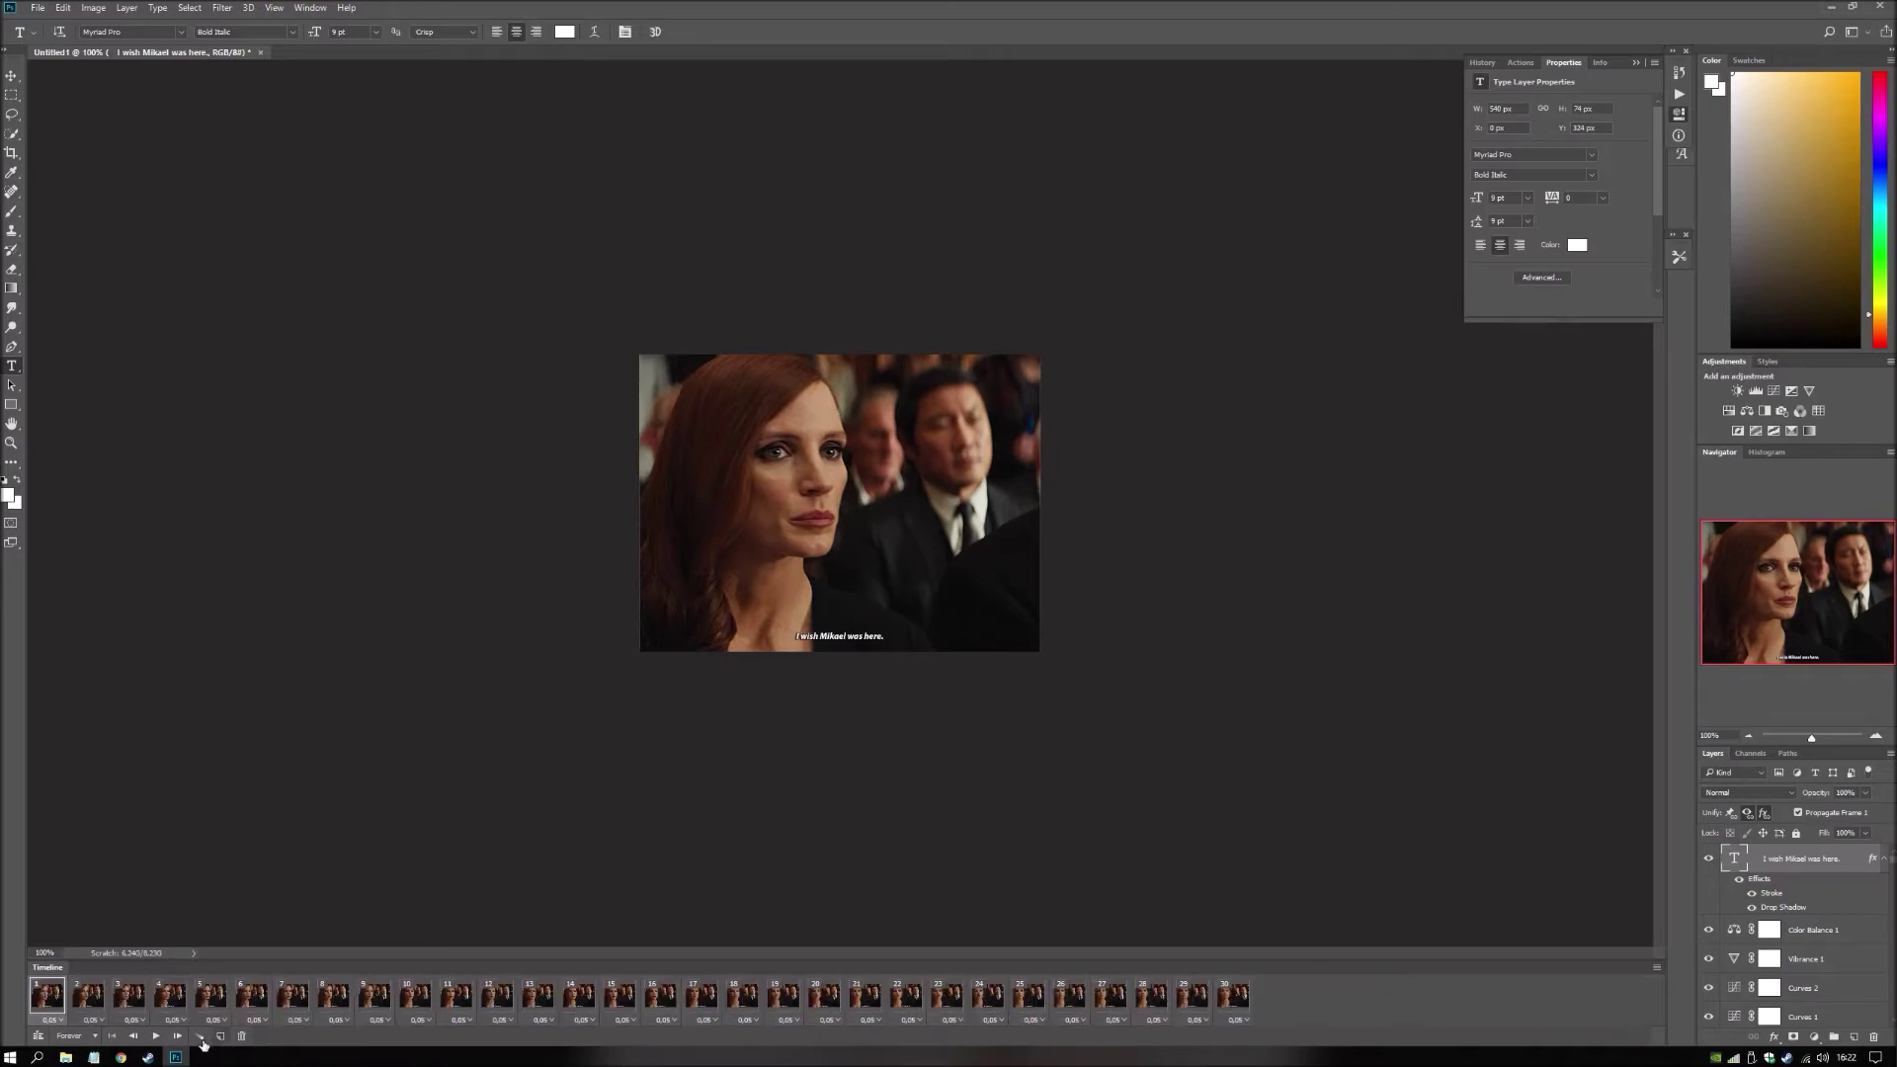
{"action": "left_click", "coordinate": [156, 1036]}
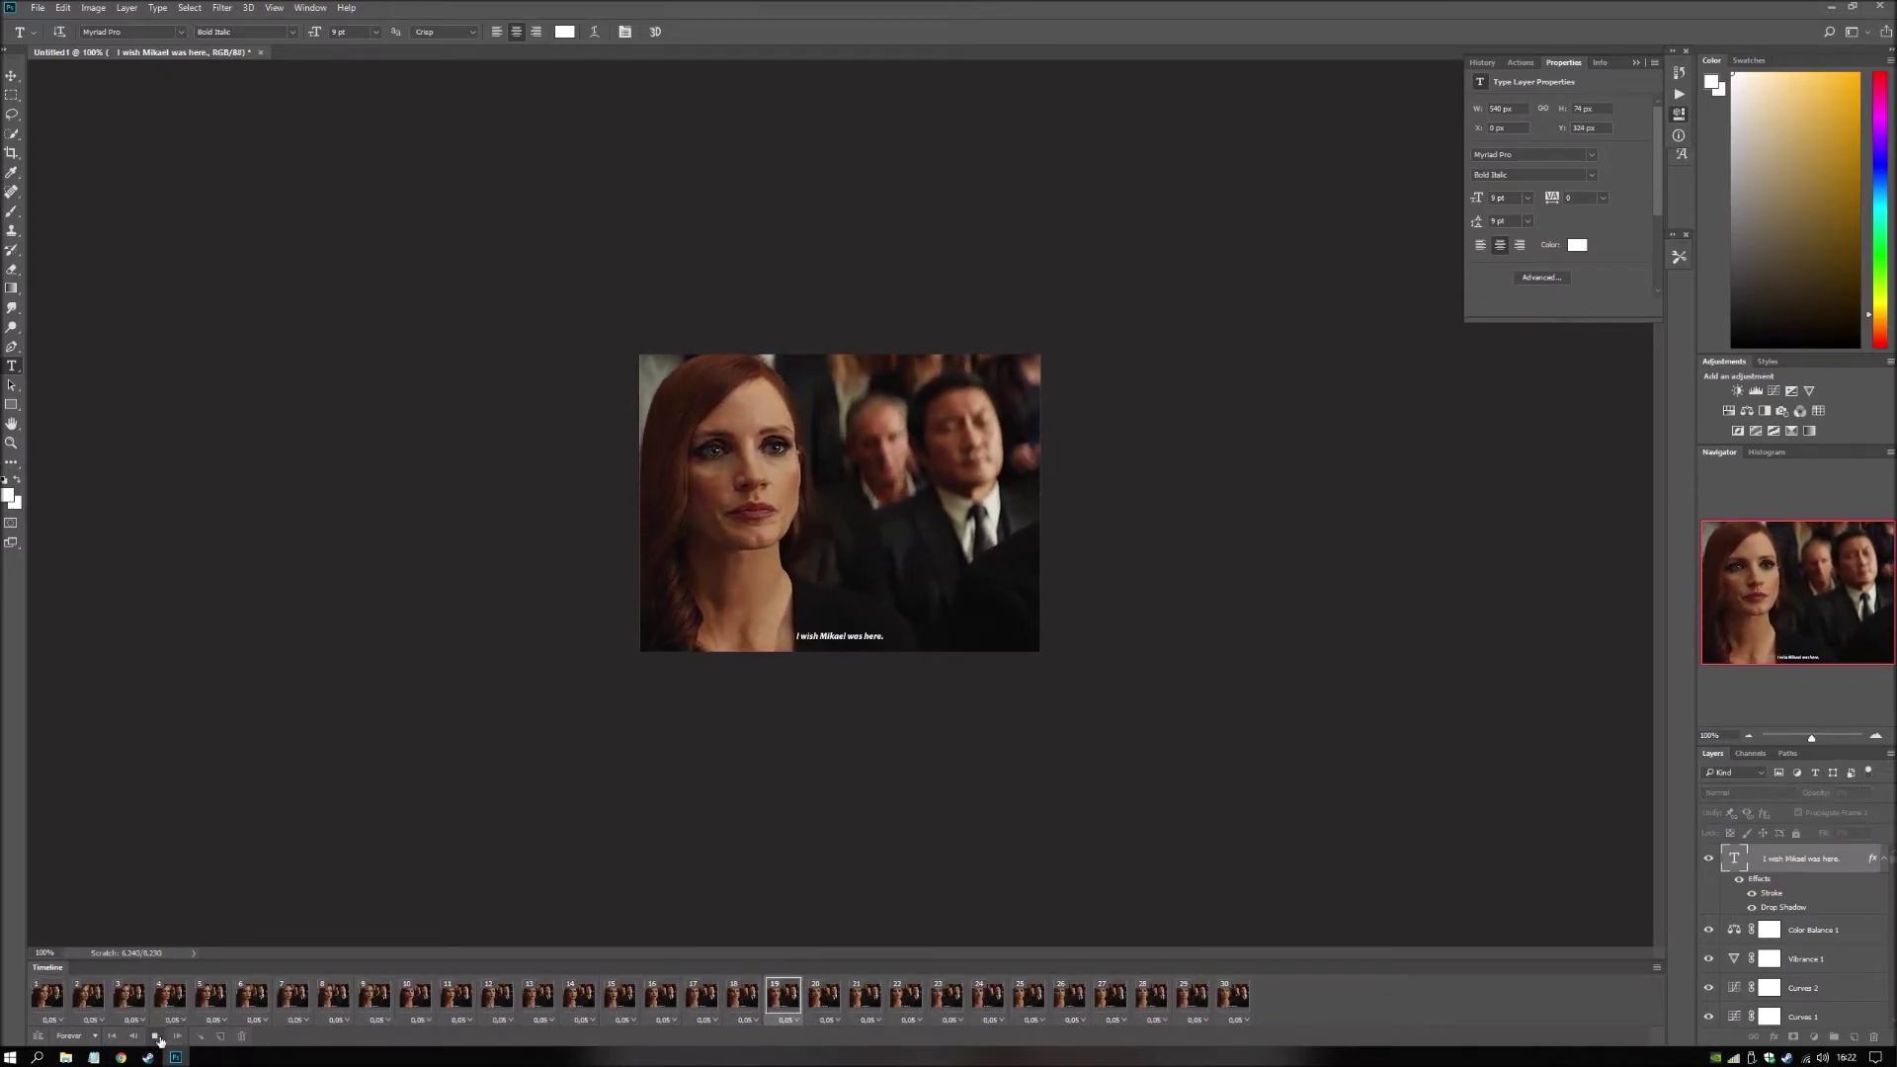
{"action": "left_click", "coordinate": [156, 1037]}
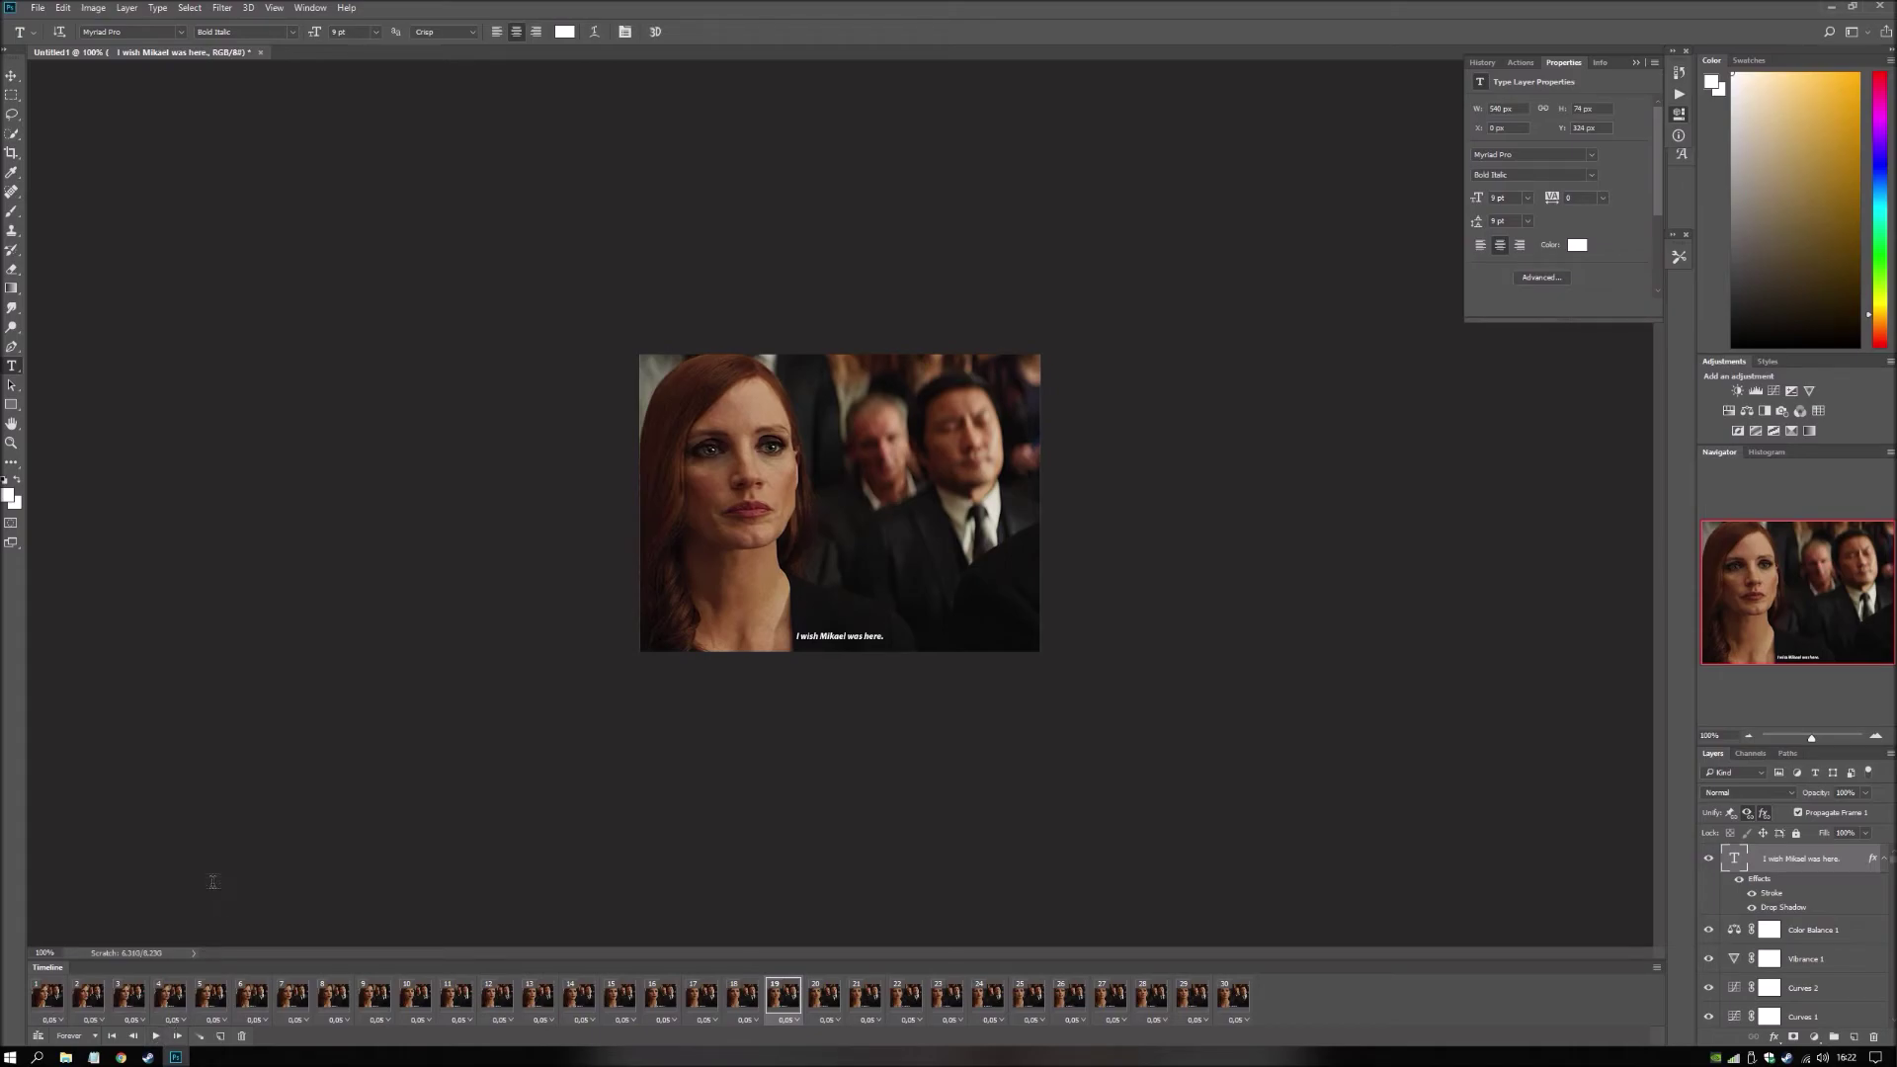
Open File > Export > Save for Web (Legacy) and play the GIF preview.
{"action": "left_click", "coordinate": [40, 8]}
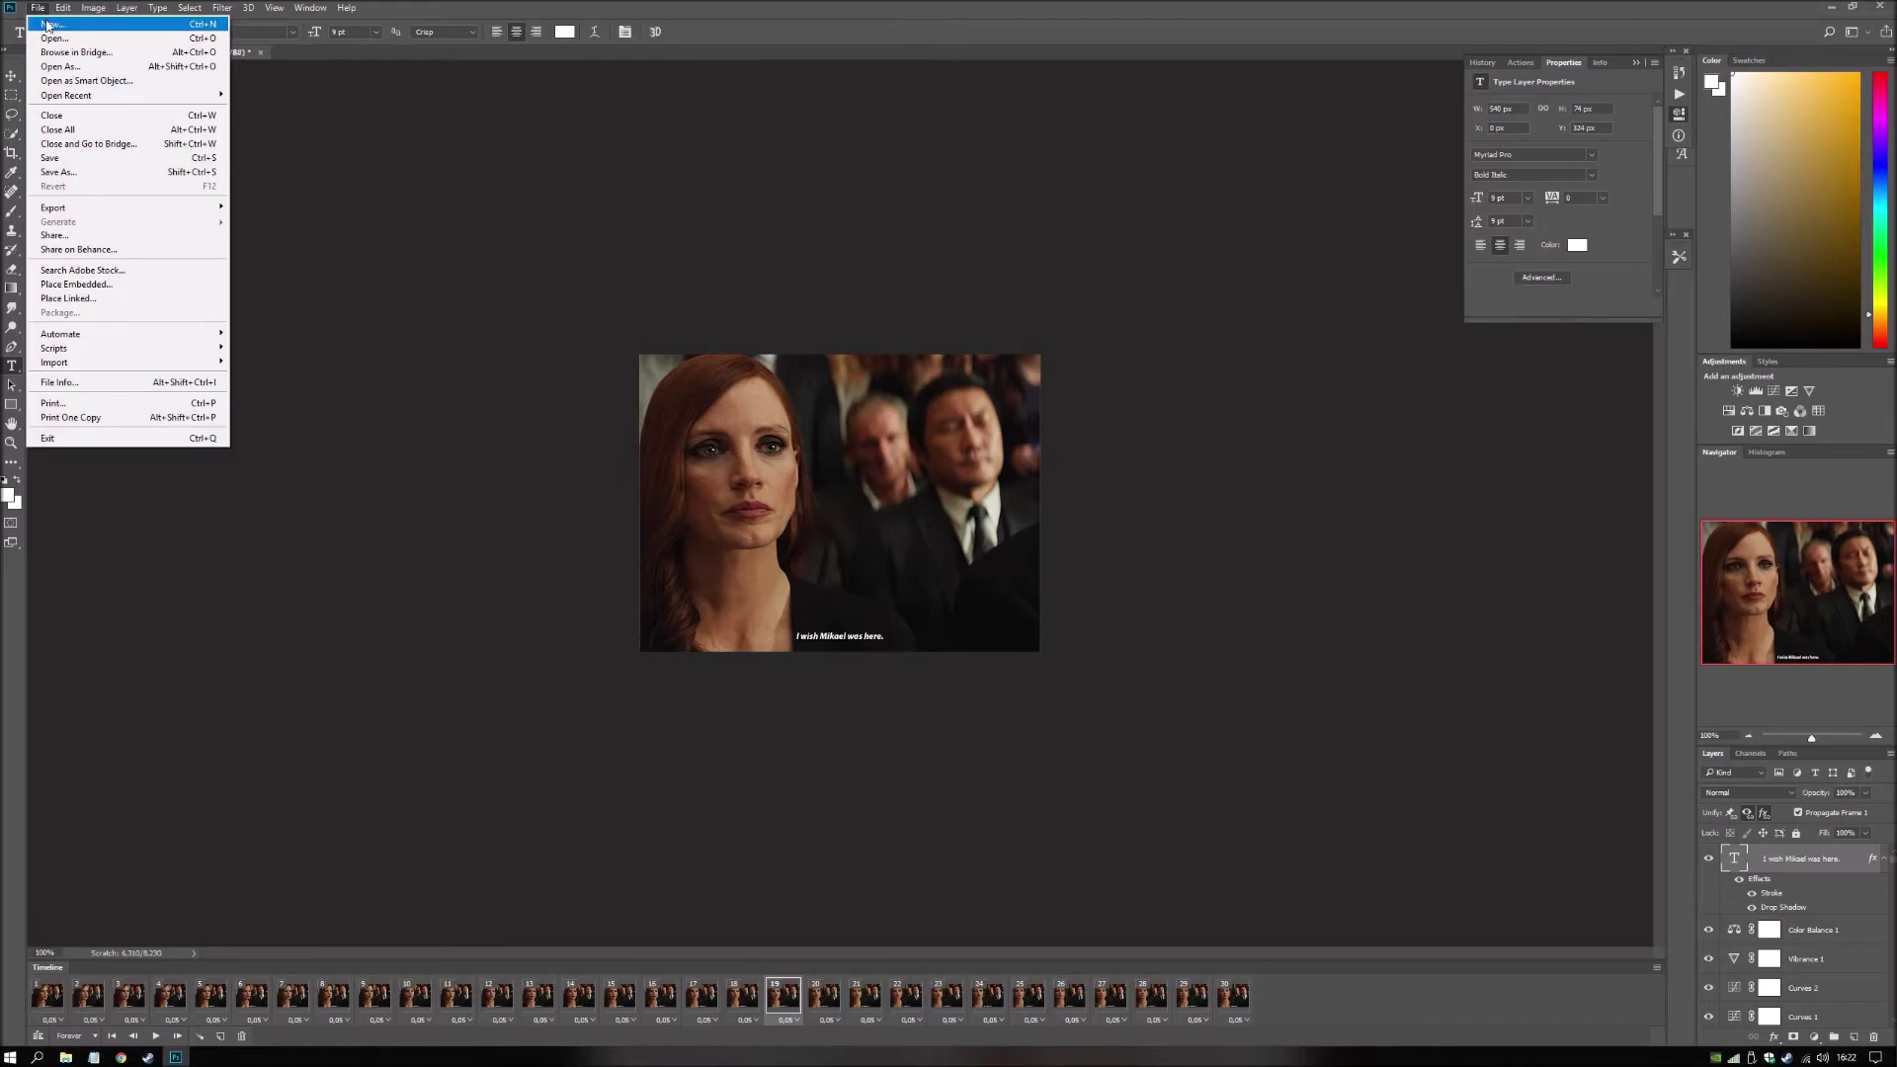
{"action": "mouse_move", "coordinate": [92, 212]}
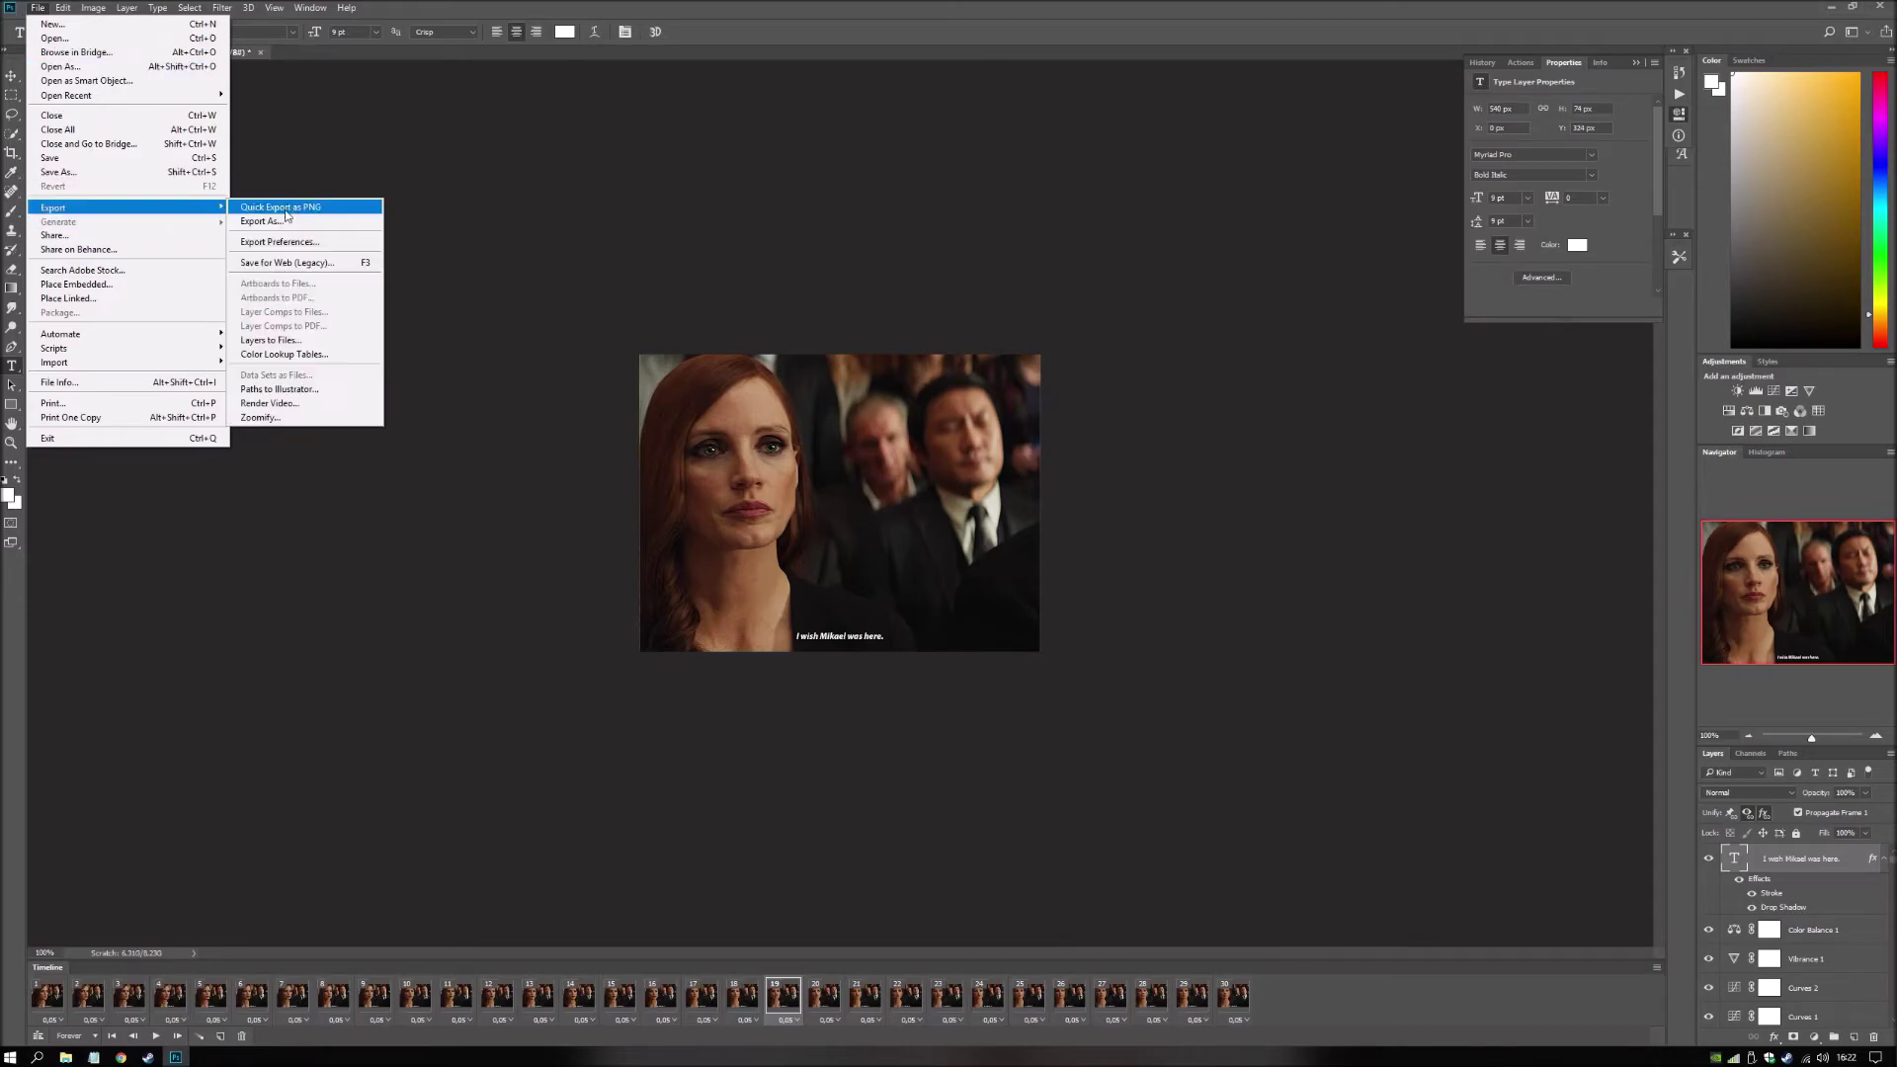
{"action": "left_click", "coordinate": [278, 265]}
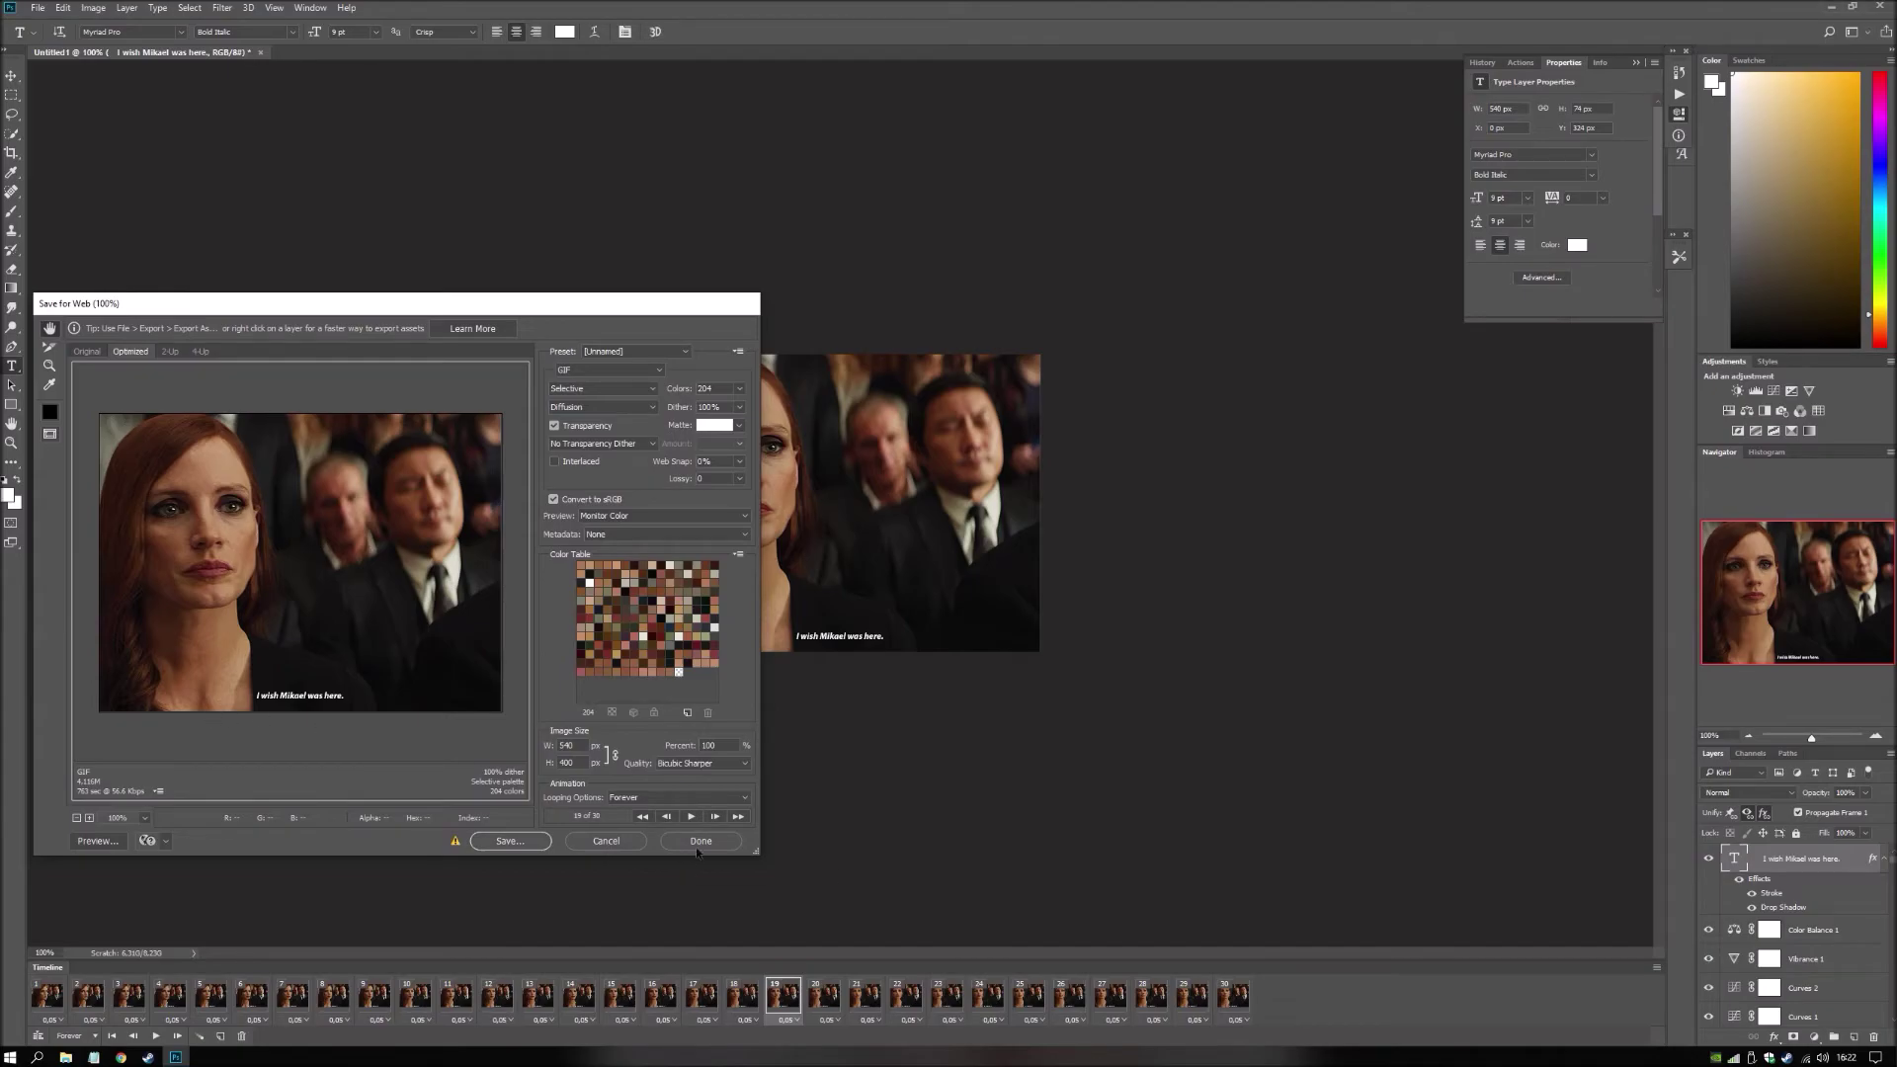
{"action": "left_click", "coordinate": [691, 816]}
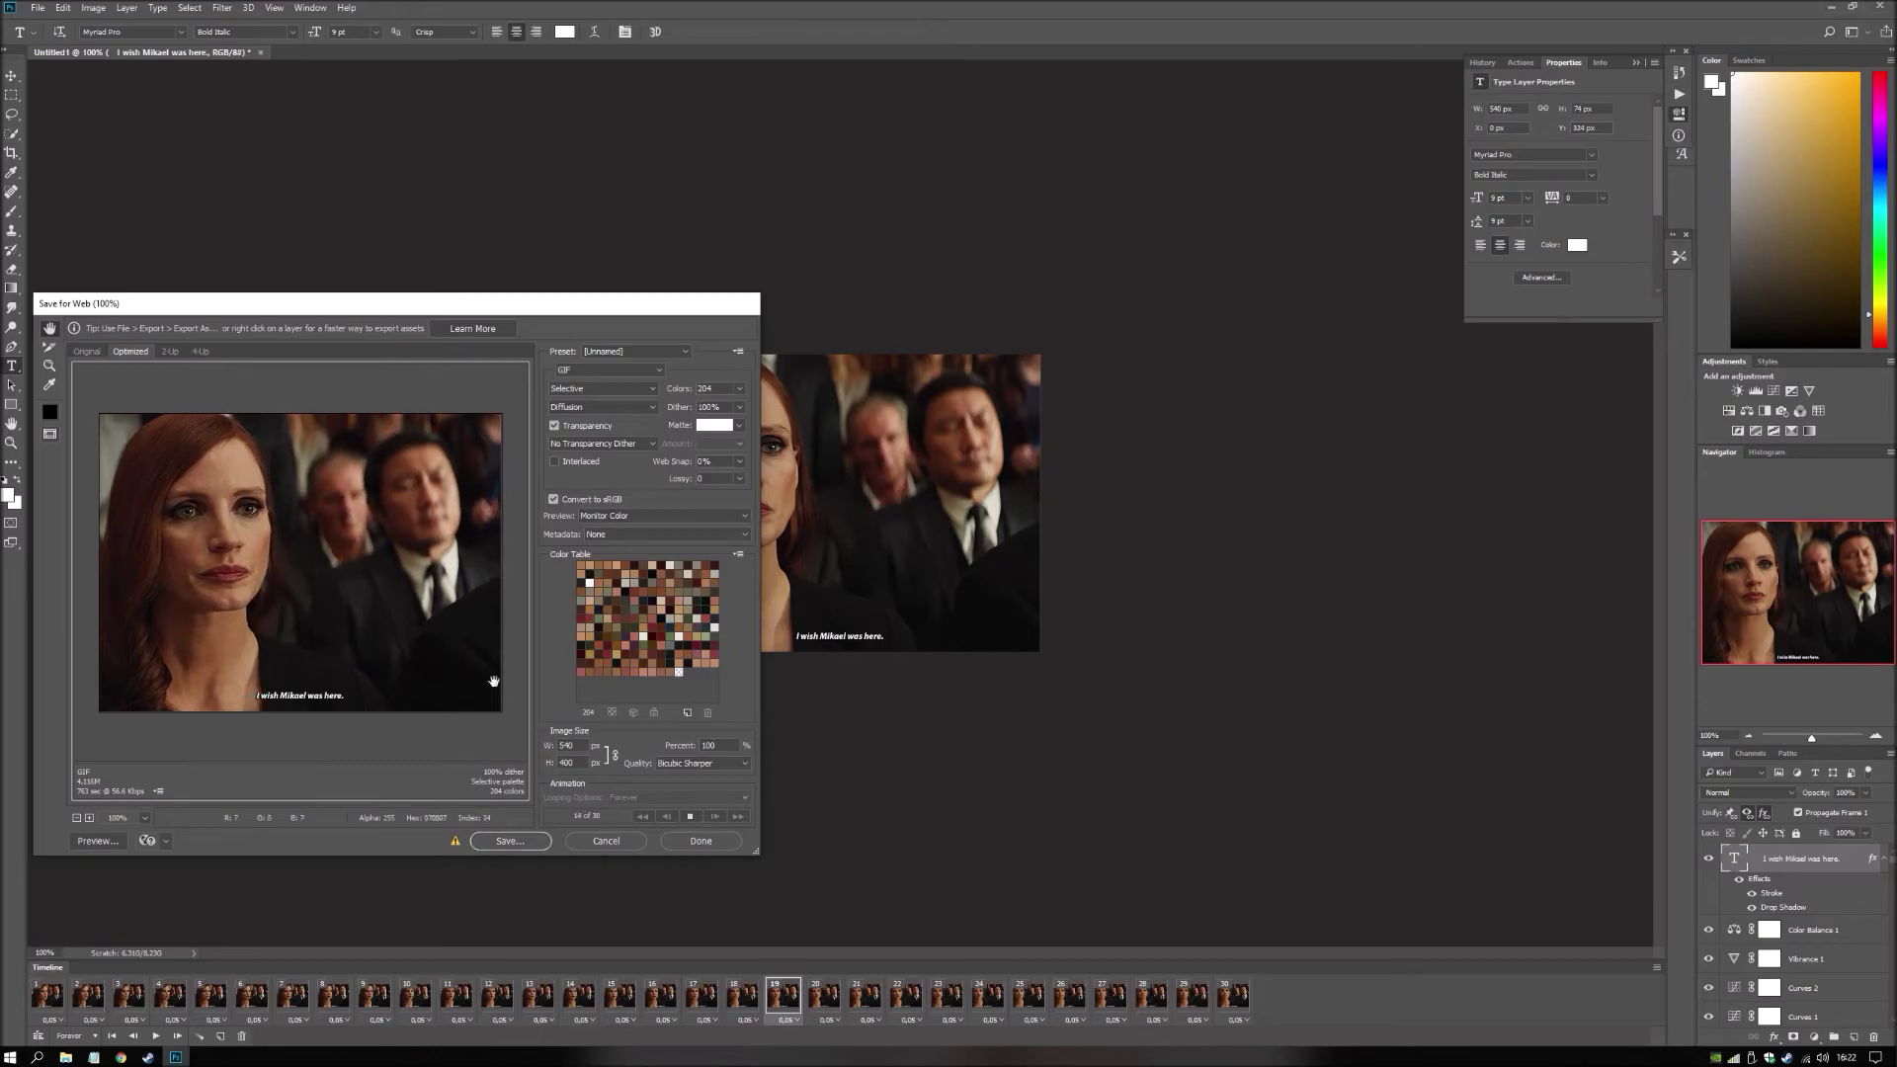
Stop the preview, cancel Save for Web, and select opening frames 1–8.
{"action": "left_click", "coordinate": [689, 816]}
{"action": "left_click", "coordinate": [606, 841]}
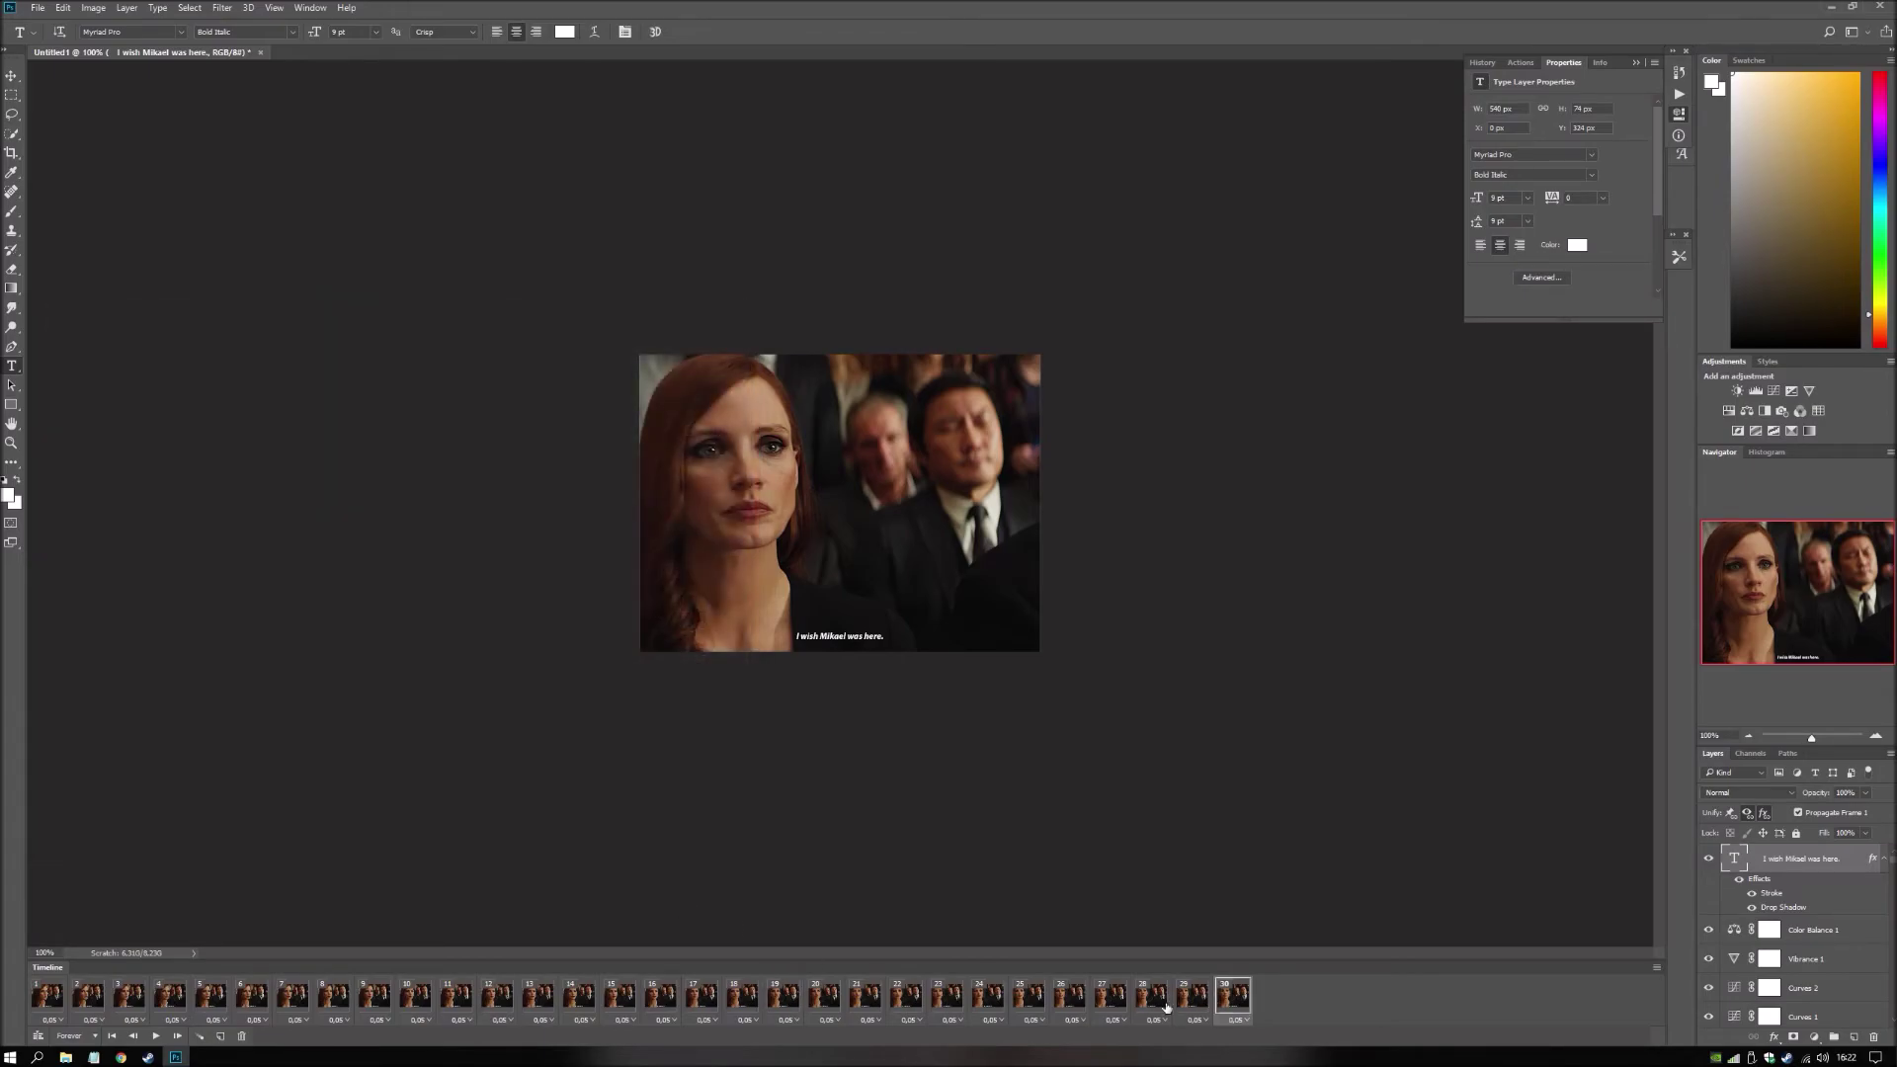
{"action": "left_click", "coordinate": [1220, 998]}
{"action": "left_click", "coordinate": [45, 996]}
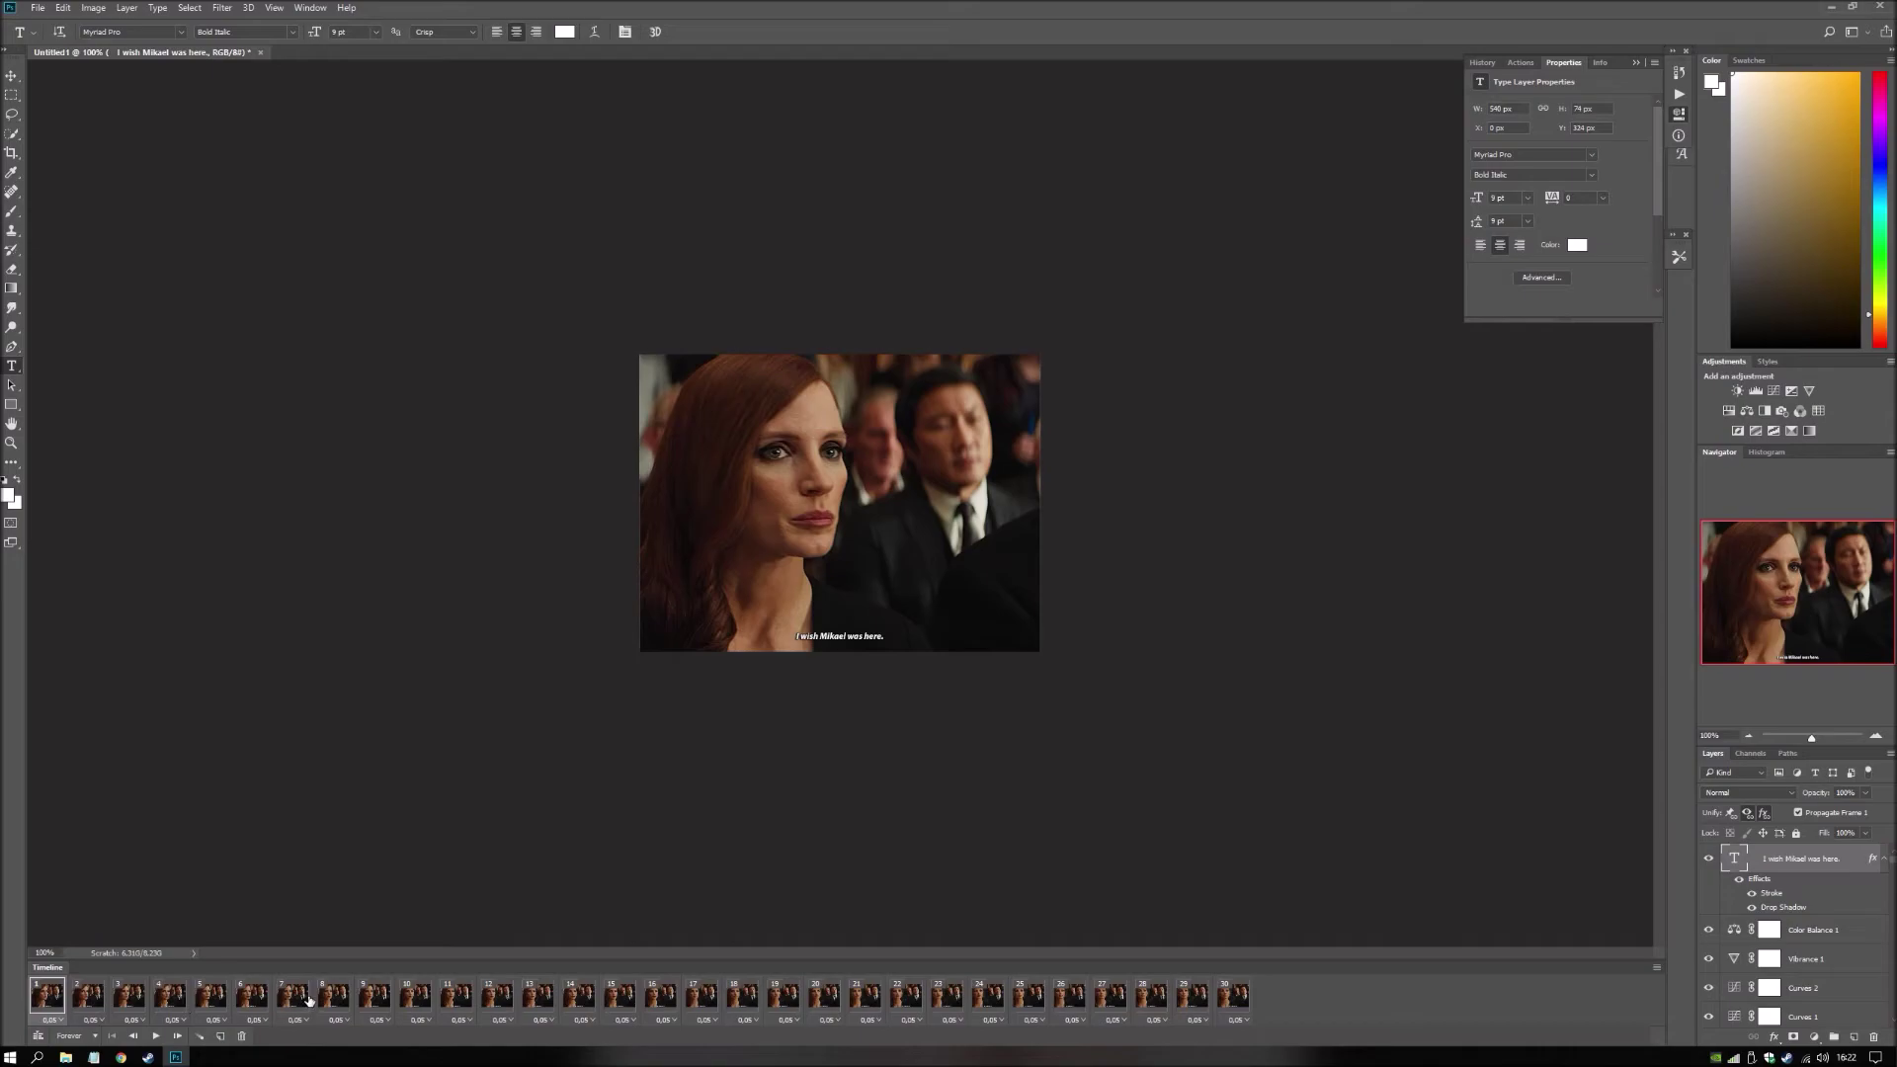
{"action": "left_click", "coordinate": [337, 998], "text": "shift"}
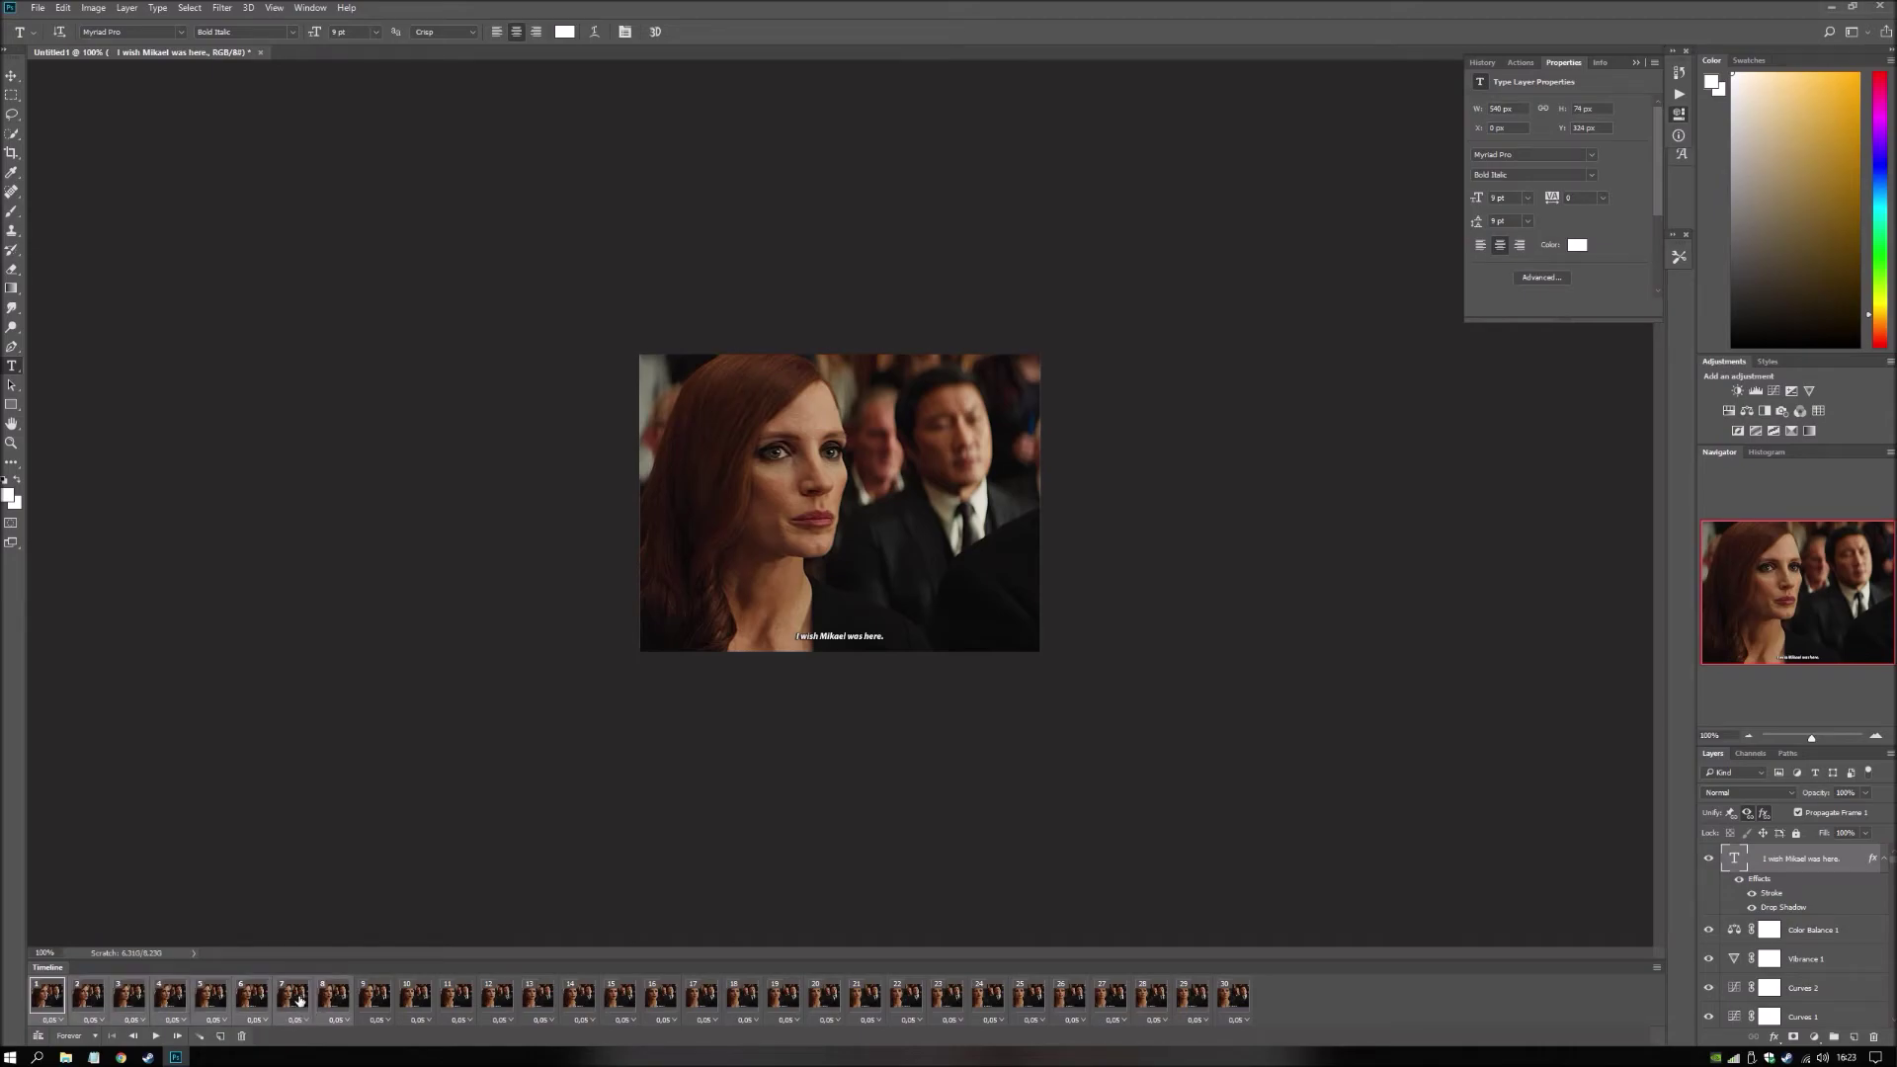
{"action": "left_click", "coordinate": [297, 998], "text": "shift"}
{"action": "left_click", "coordinate": [332, 1000], "text": "shift"}
Delete frames 1–8 plus one more, then reopen Save for Web with Alt+Shift+Ctrl+S.
{"action": "left_click", "coordinate": [242, 1035]}
{"action": "left_click", "coordinate": [242, 1035]}
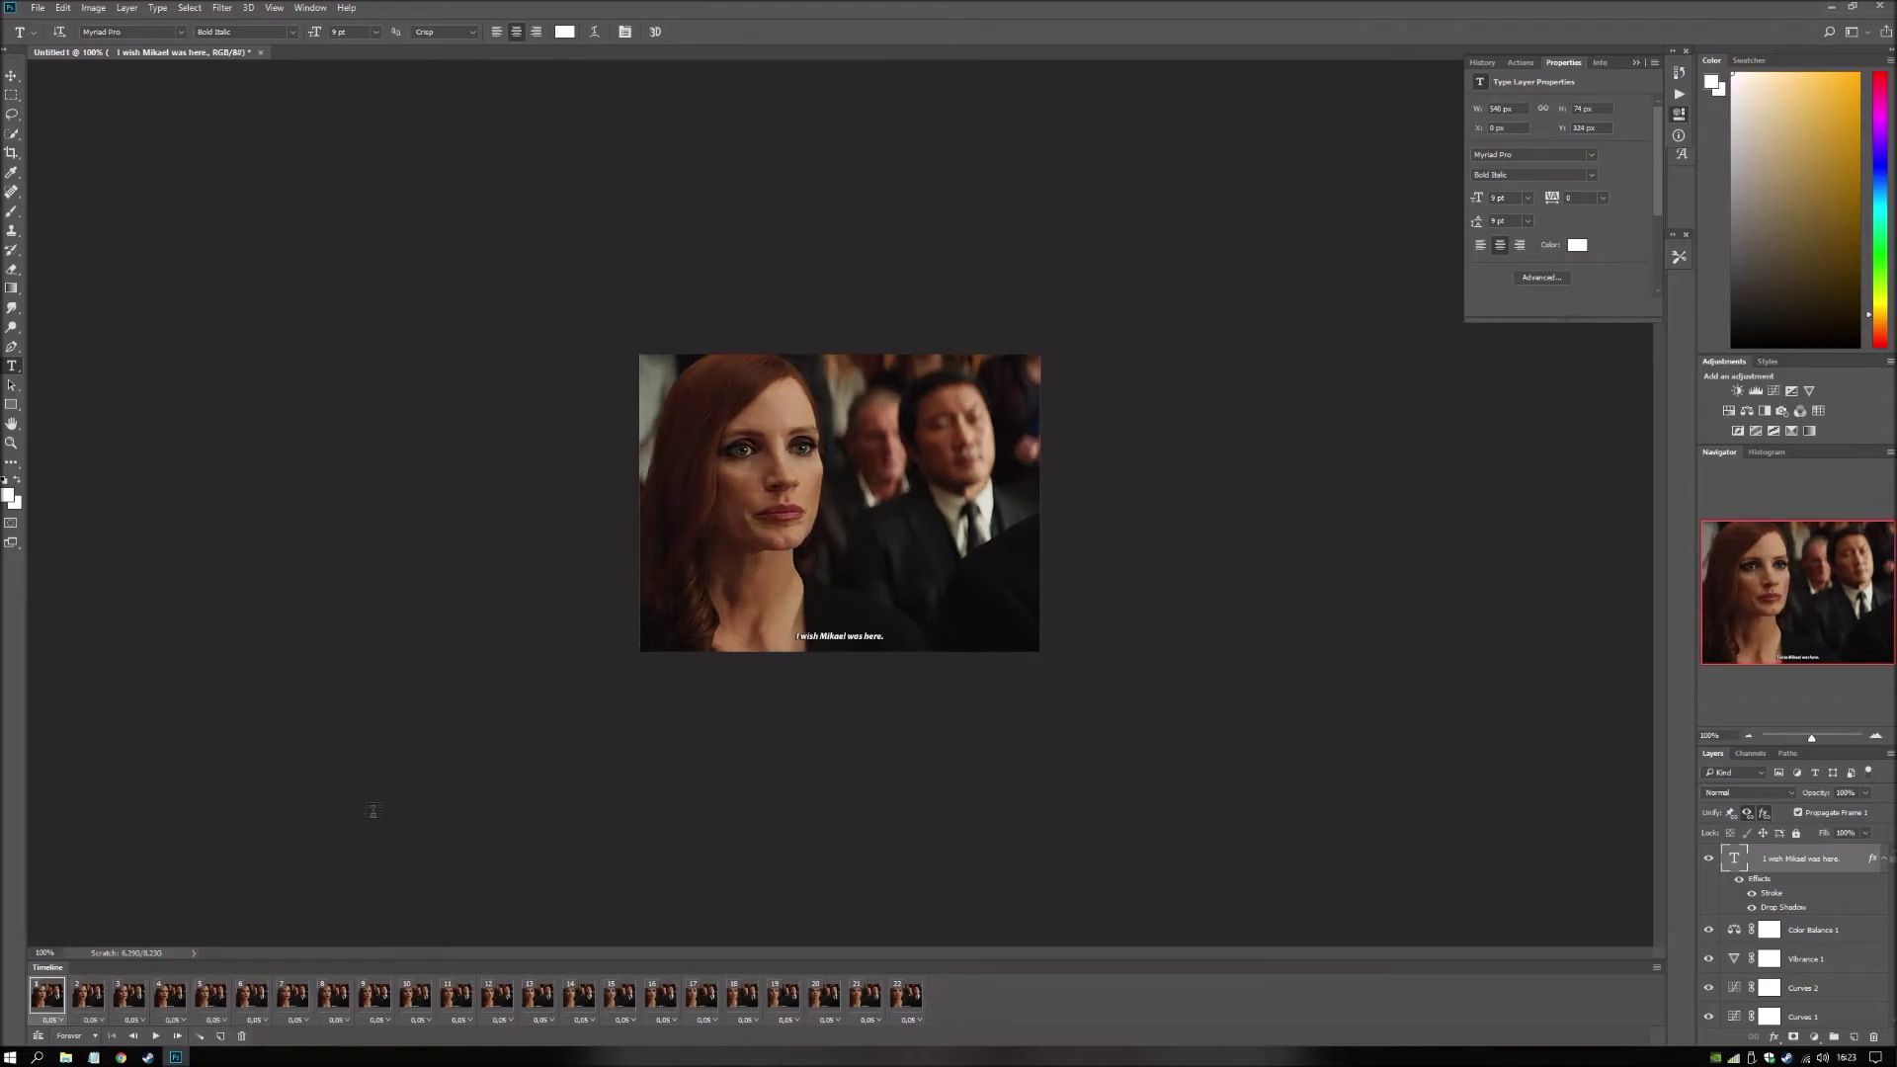
{"action": "key", "text": "ctrl+alt+shift+s"}
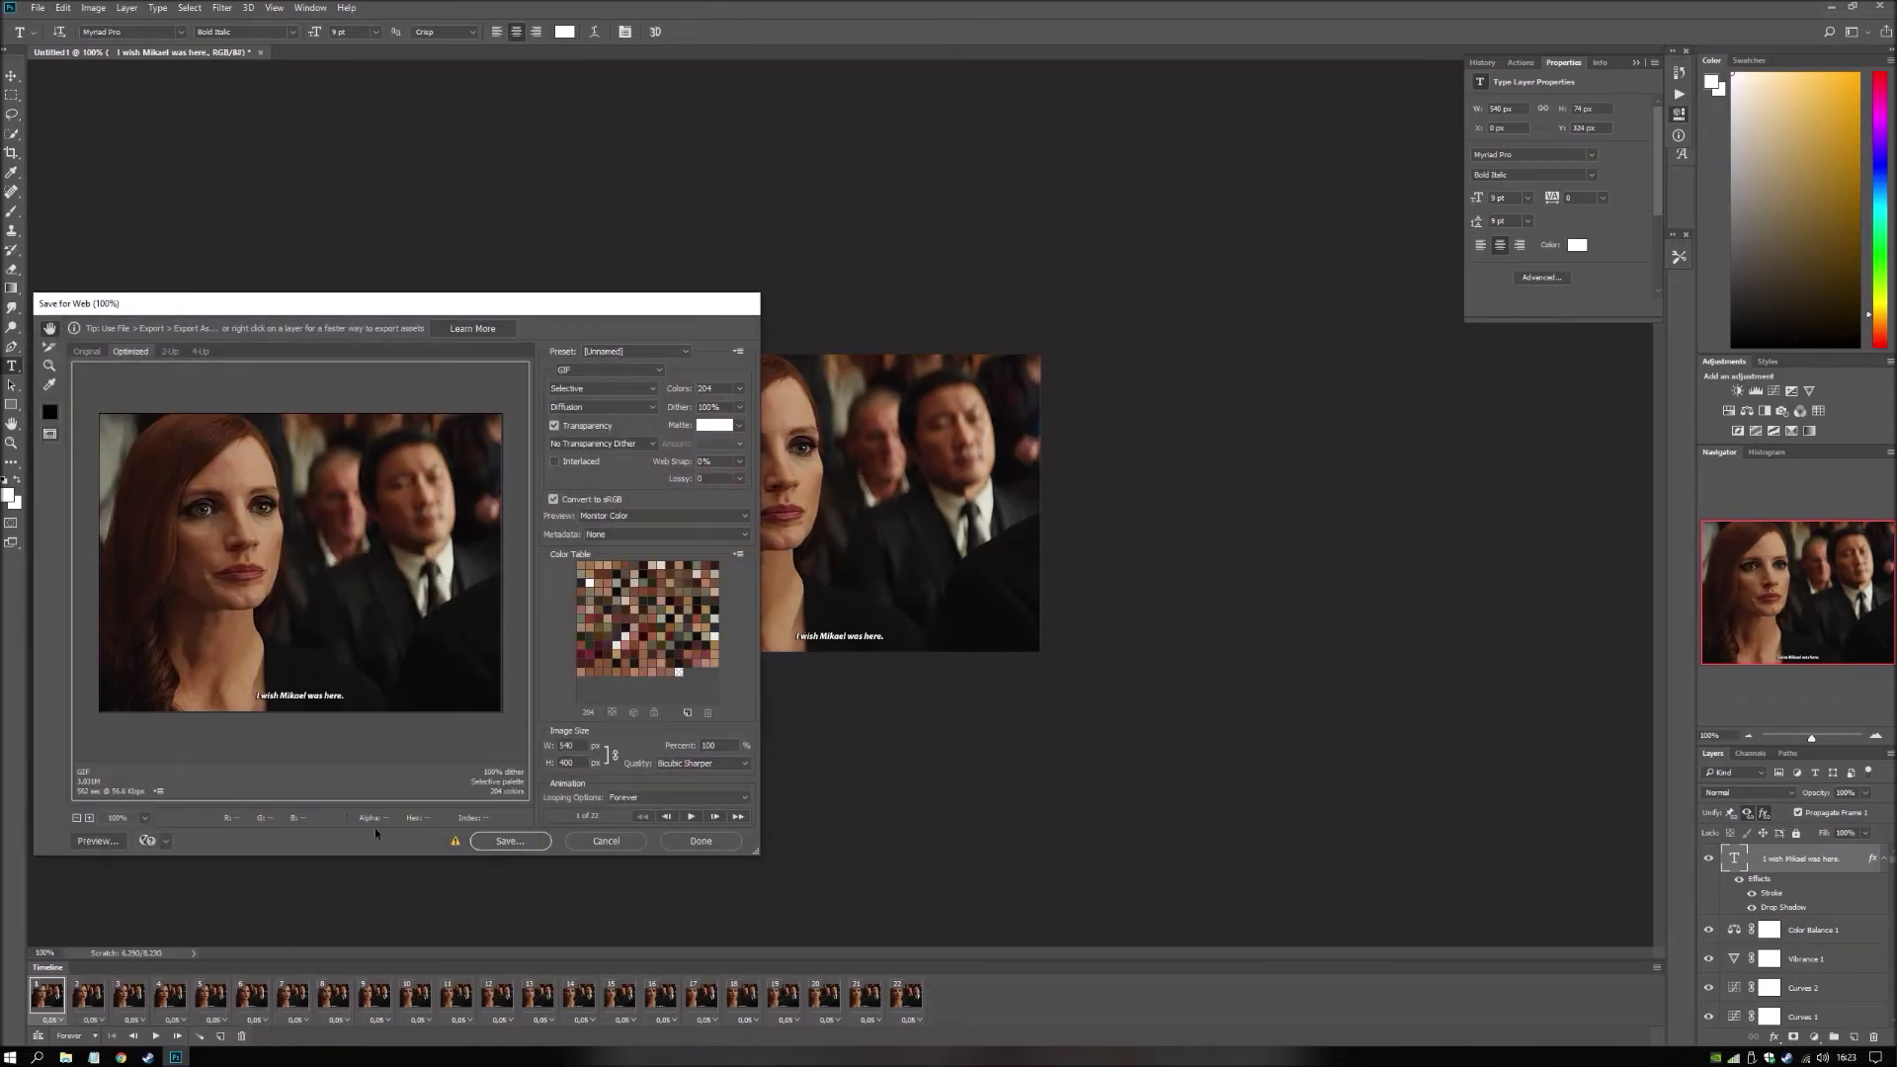
Set the GIF colour count to 190 and preview the animation.
{"action": "double_click", "coordinate": [724, 388]}
{"action": "type", "text": "180"}
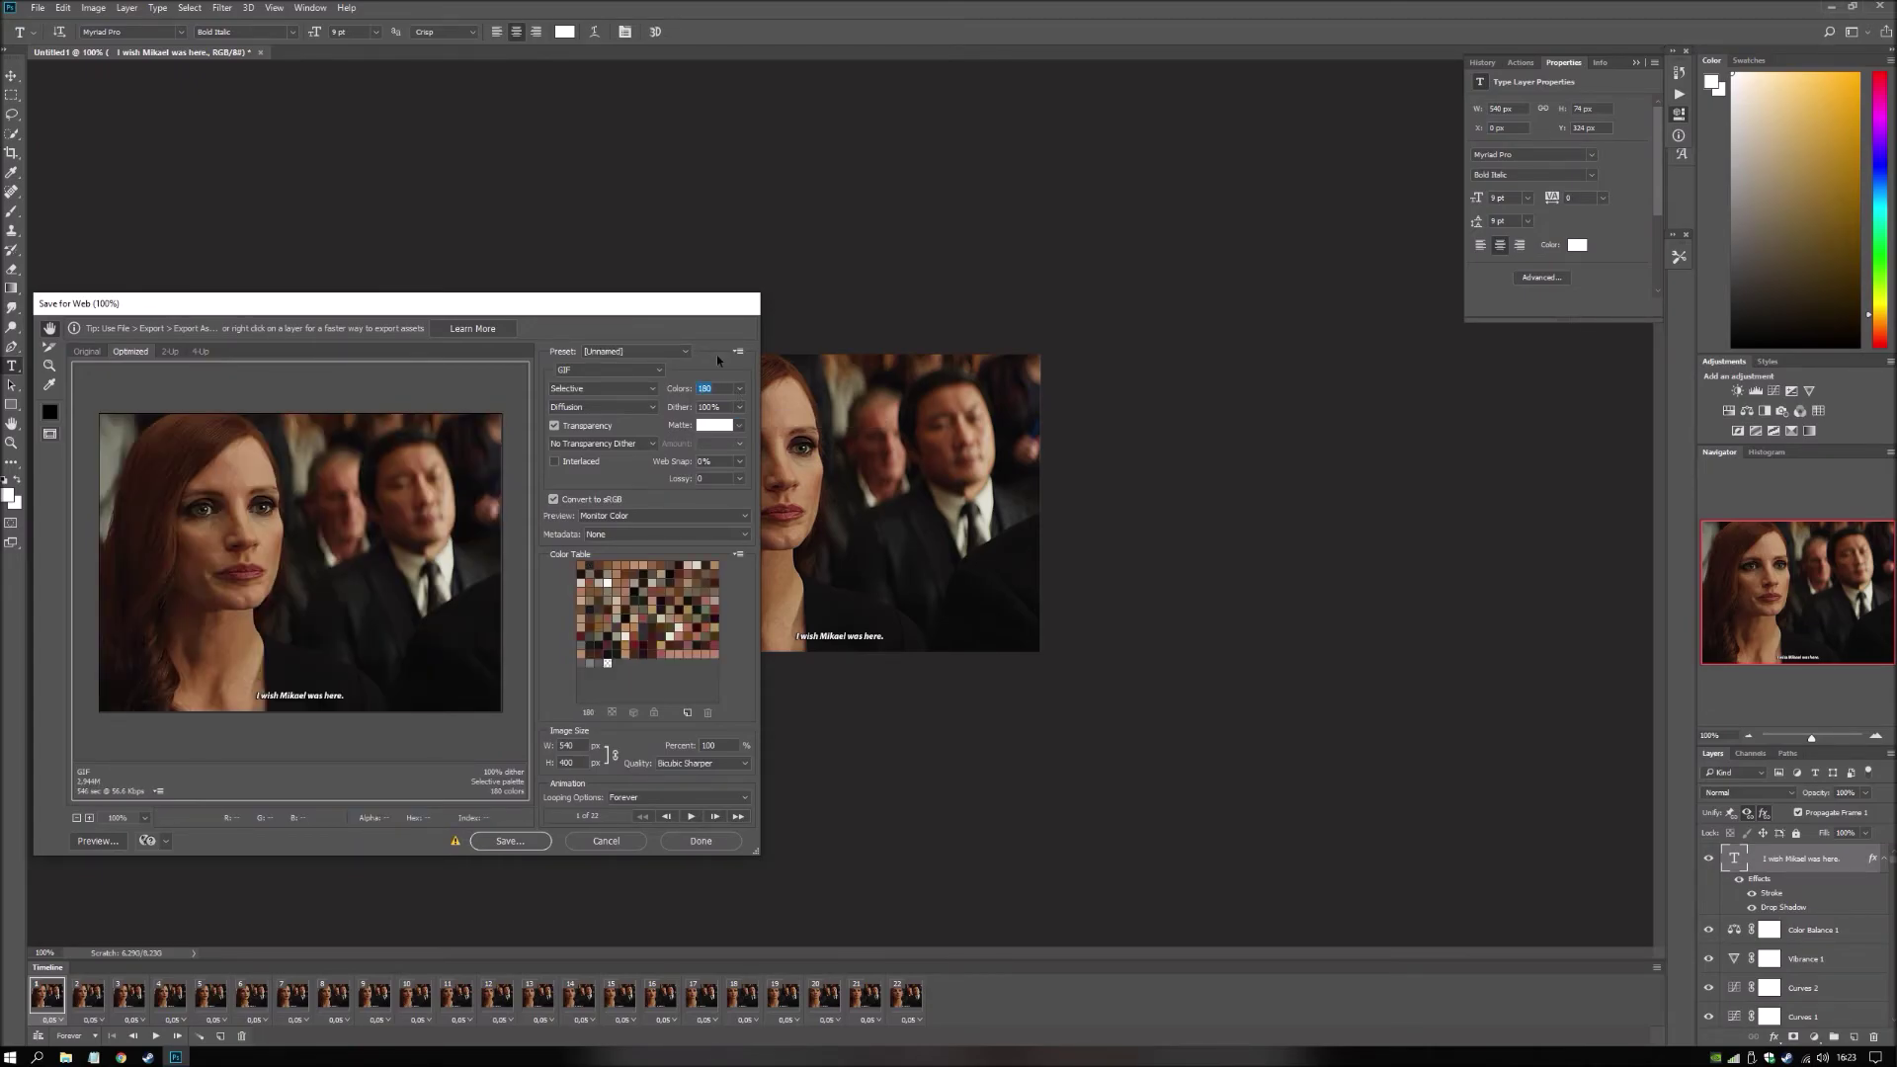
{"action": "type", "text": "190"}
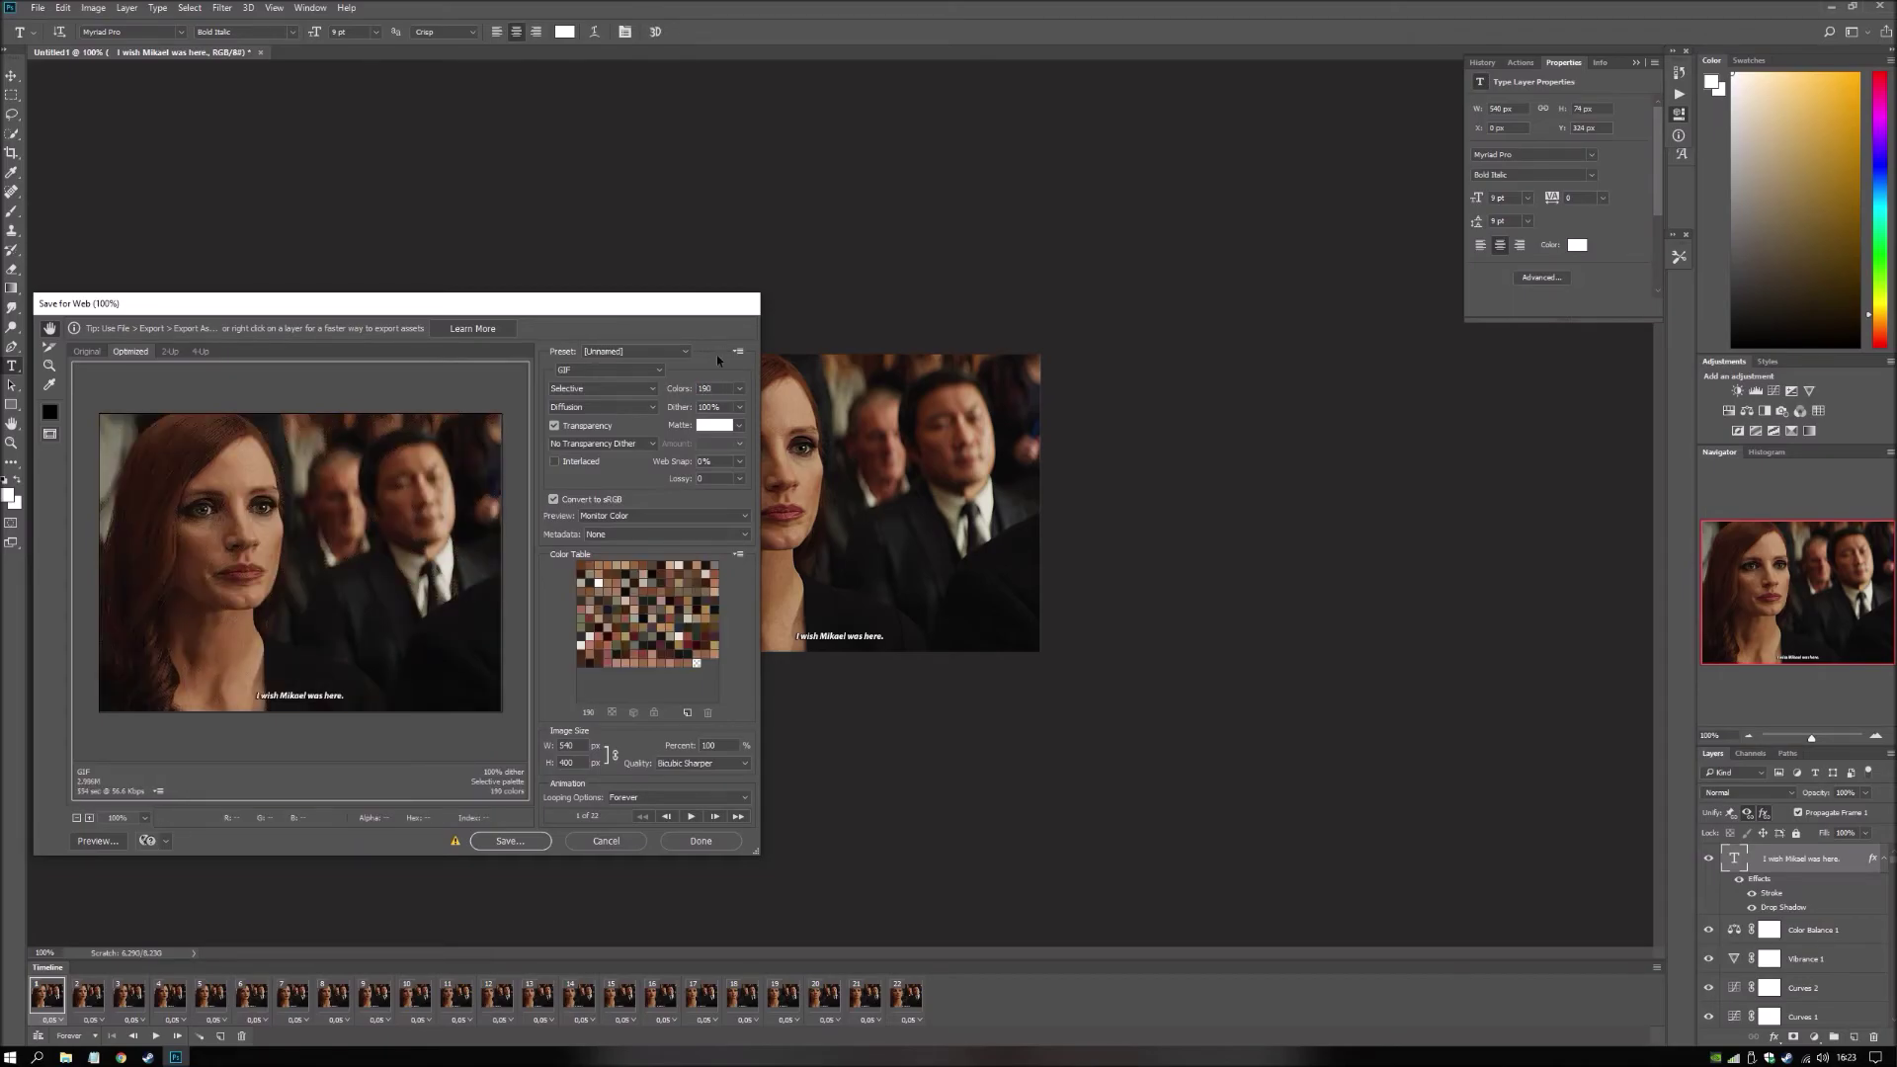
{"action": "left_click", "coordinate": [692, 818]}
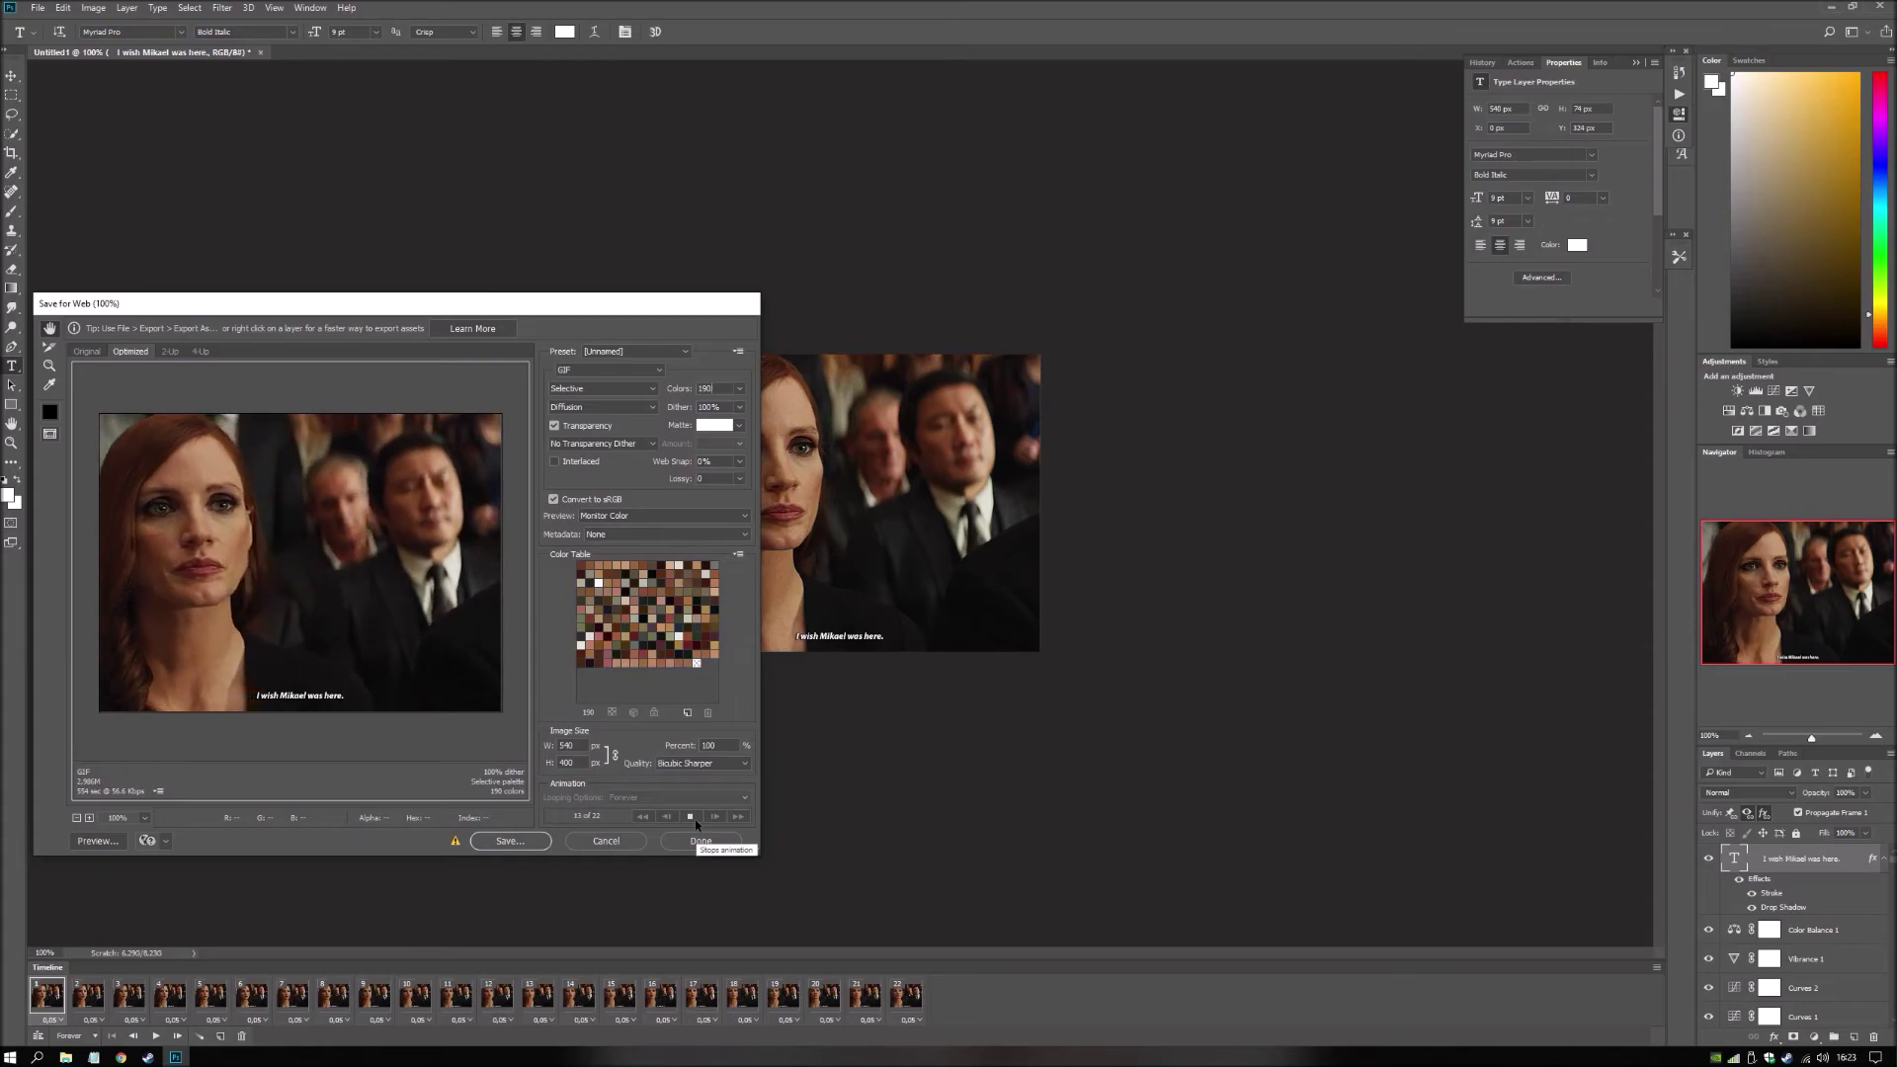
Save the GIF file, then revert History to the first Delete Frame state.
{"action": "left_click", "coordinate": [510, 841]}
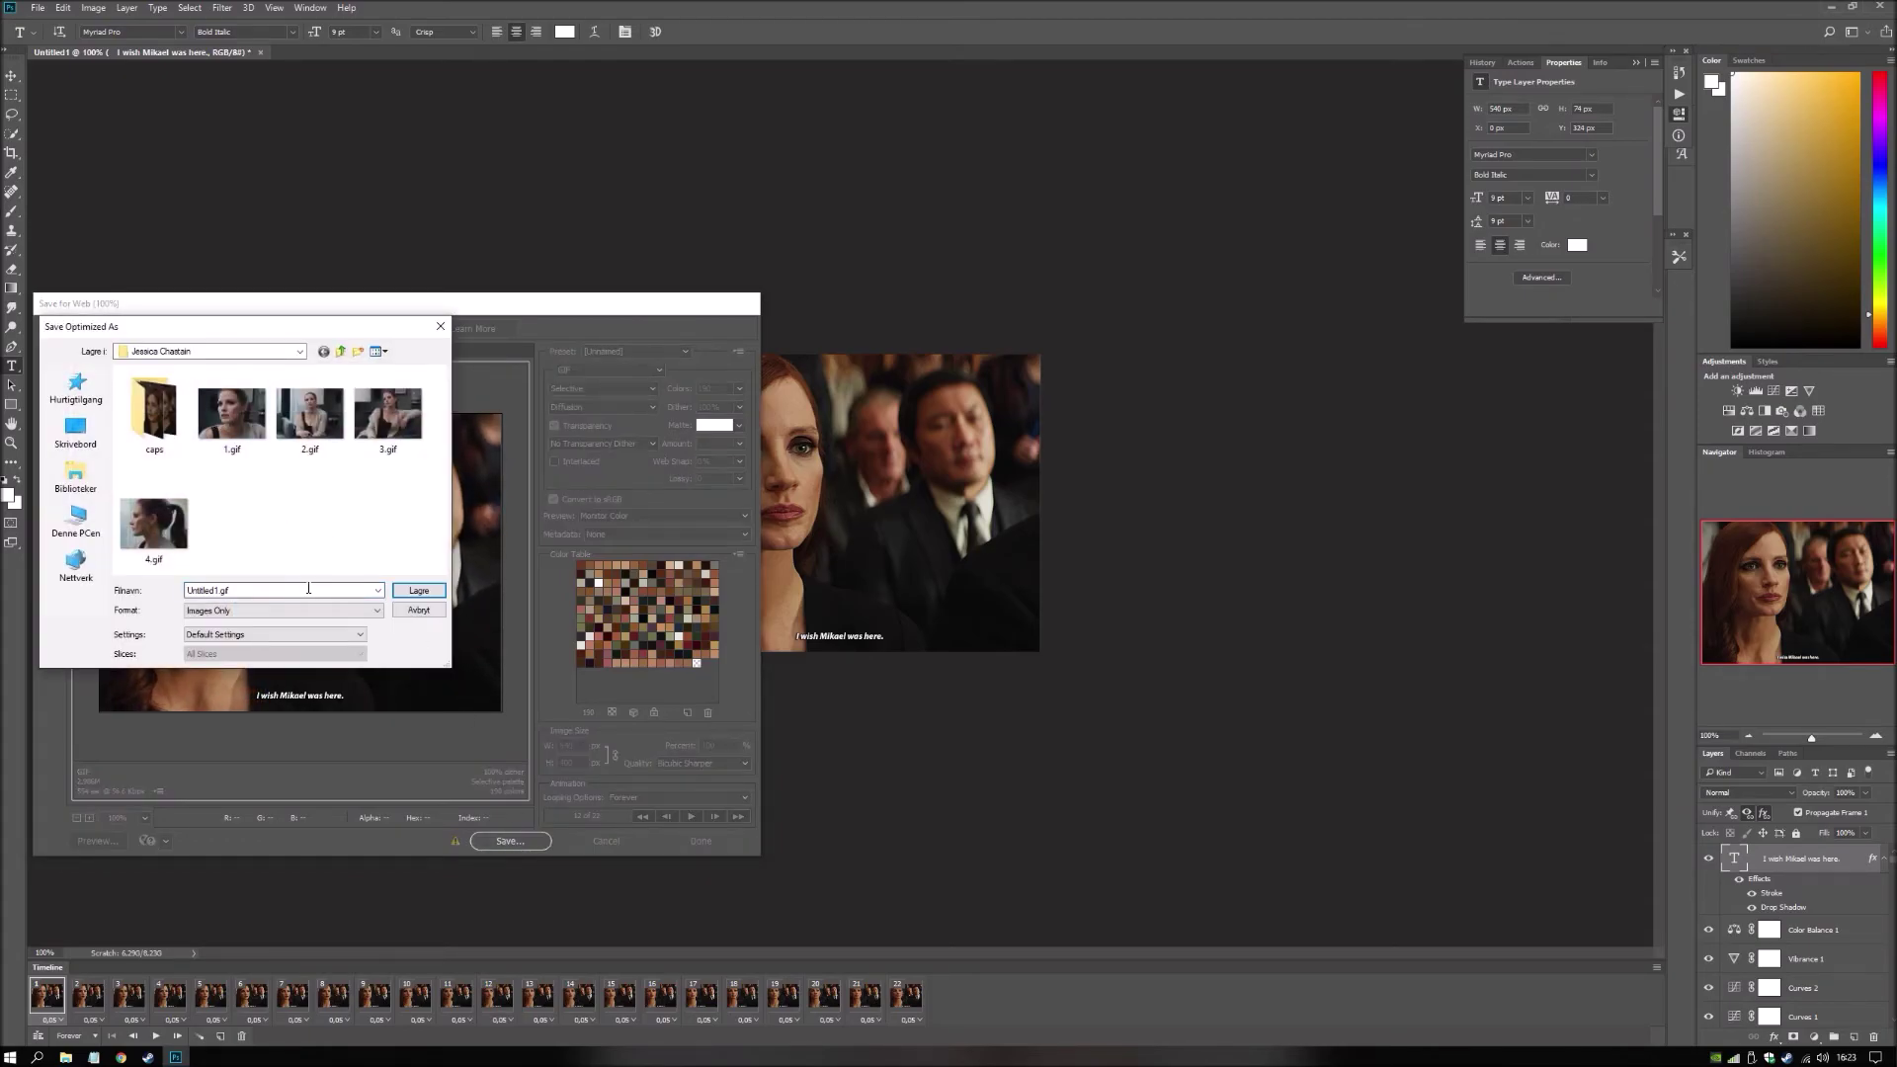
{"action": "key", "text": "Return"}
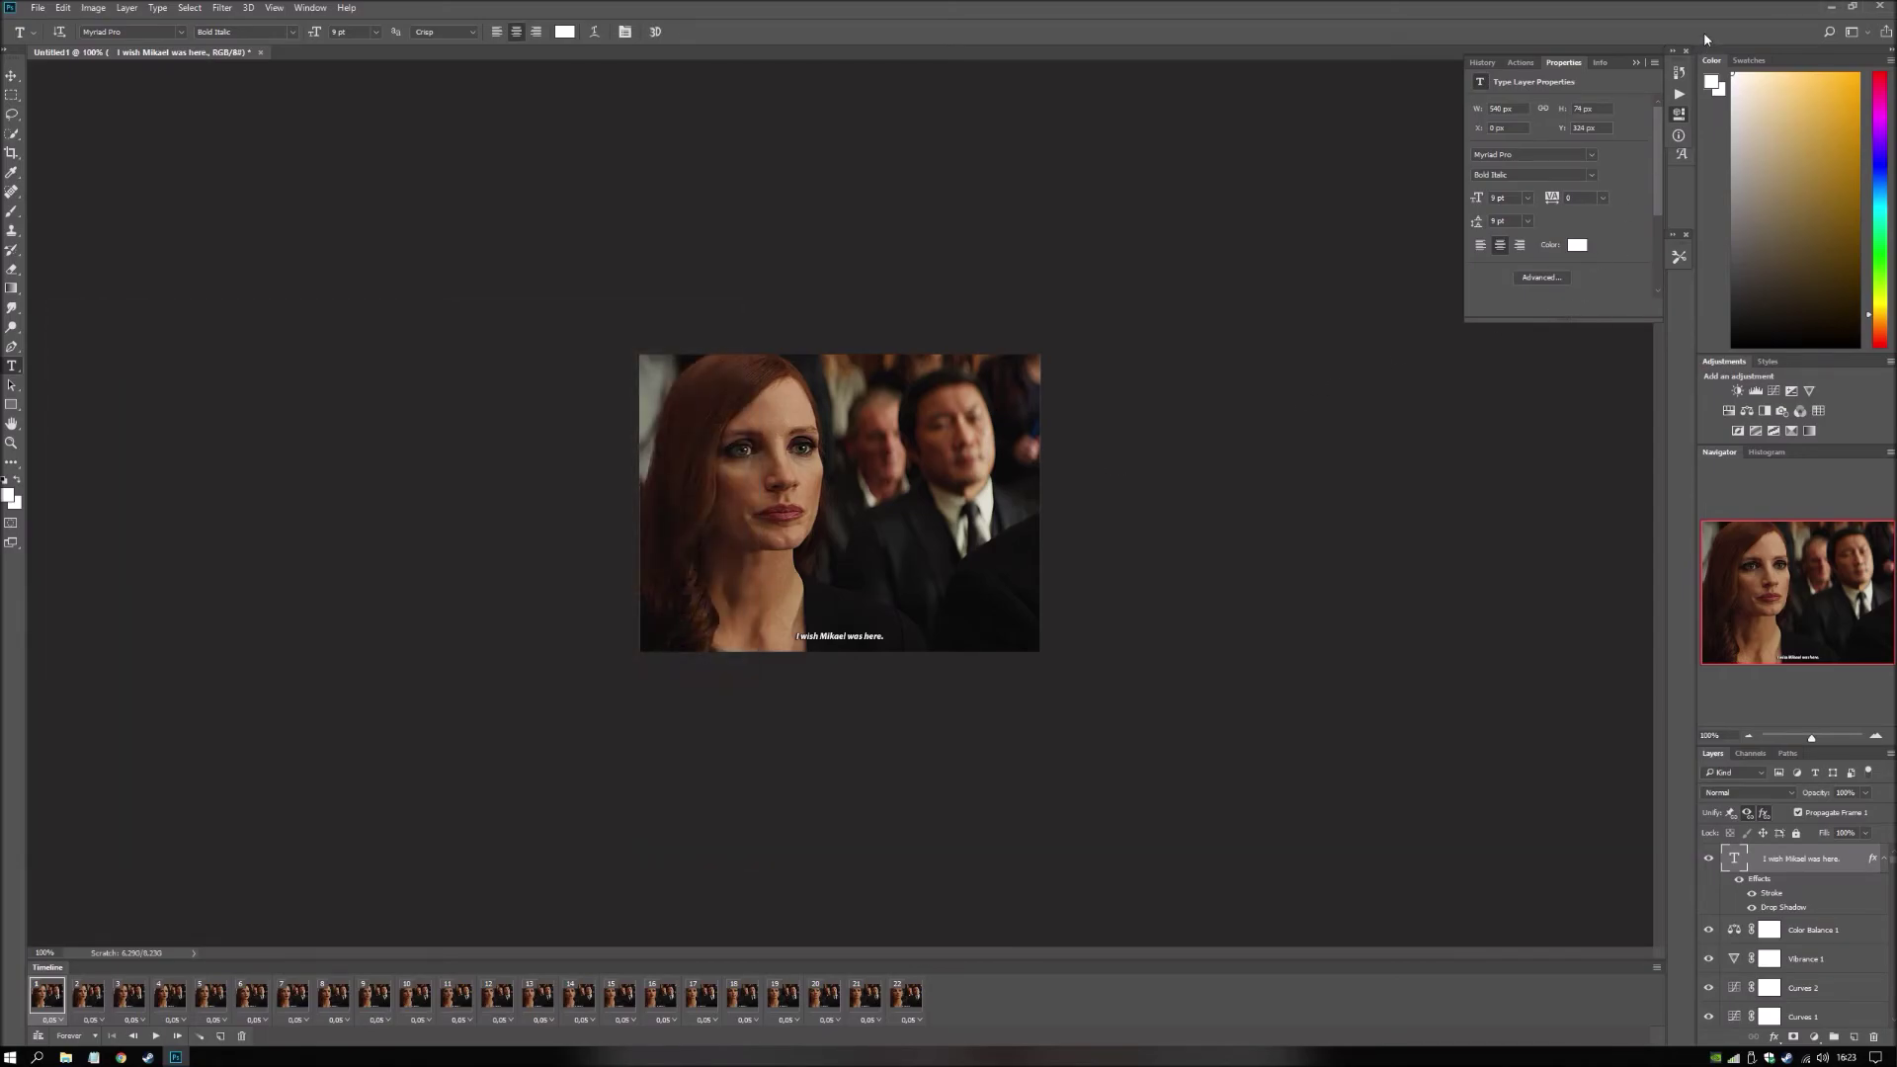
{"action": "left_click", "coordinate": [1680, 76]}
{"action": "left_click", "coordinate": [1553, 239]}
Revert History to Change Unify Layer and delete the frames before the new clip.
{"action": "left_click", "coordinate": [1554, 219]}
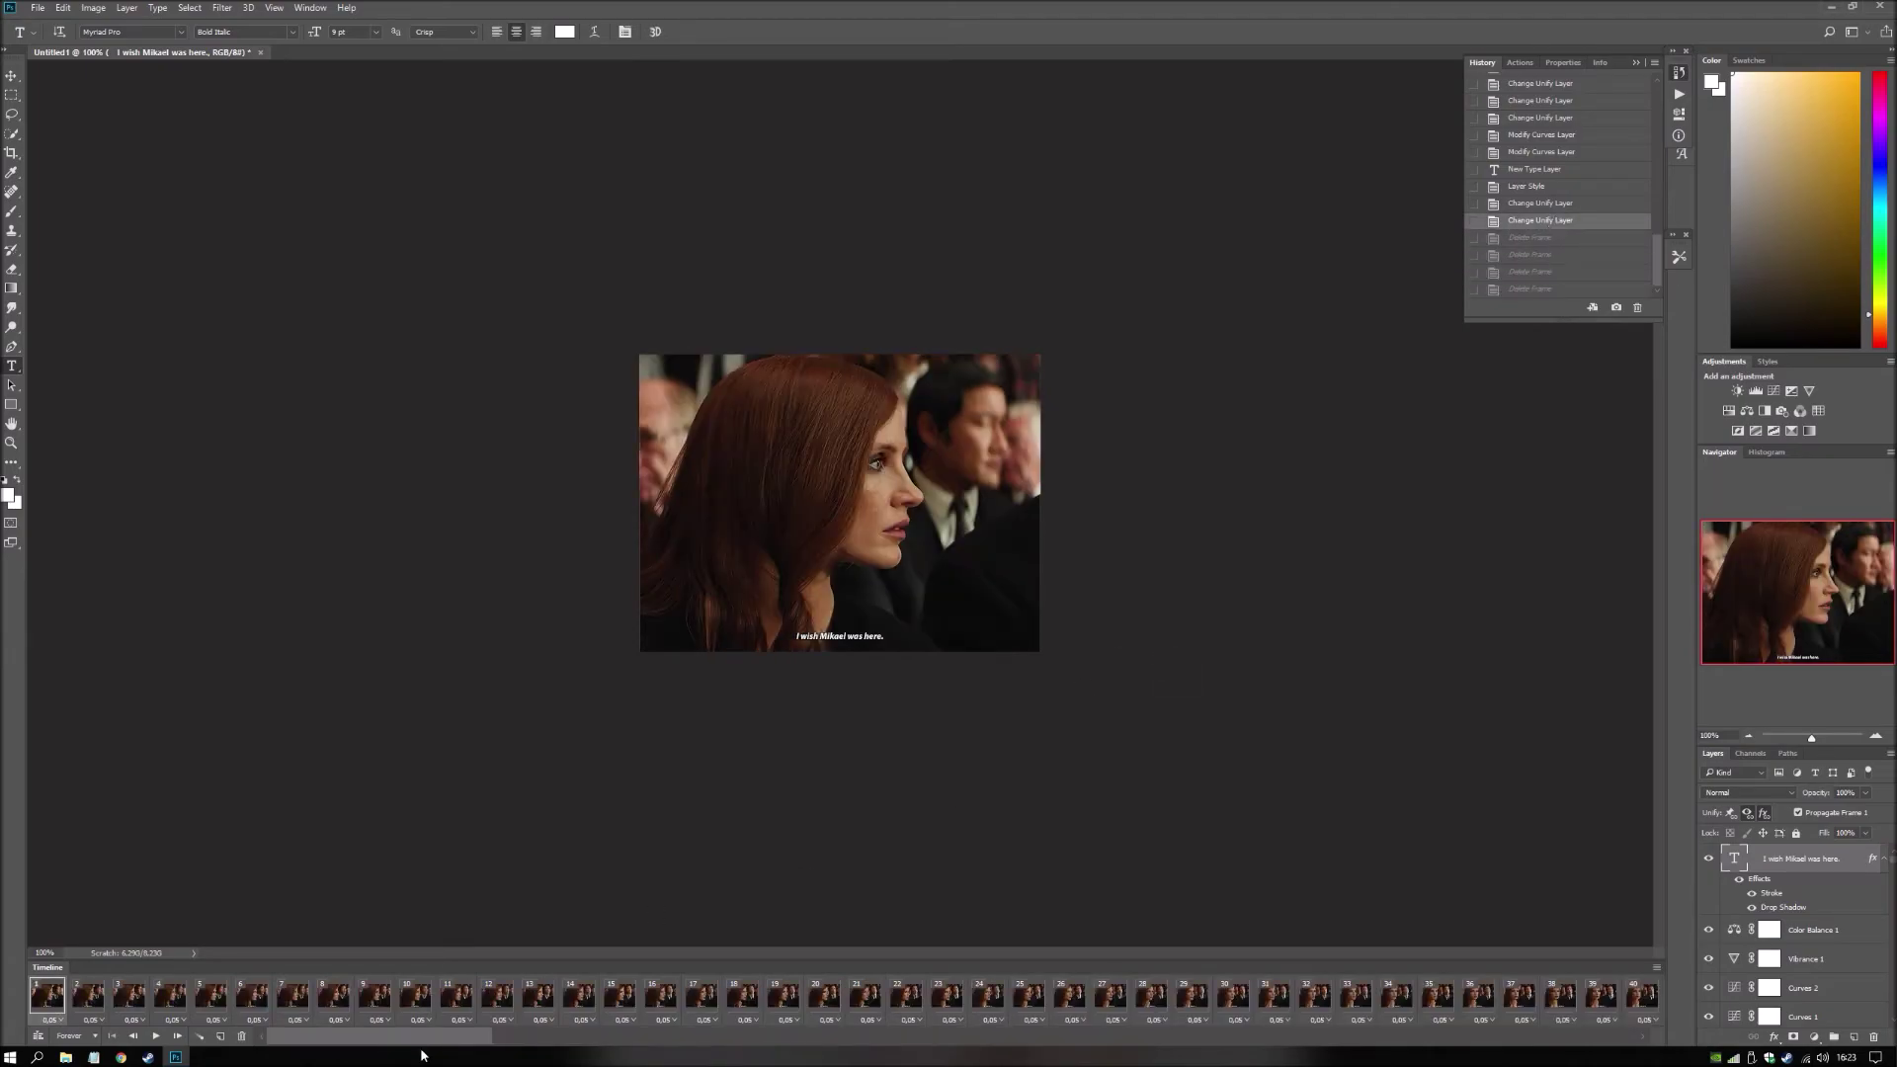
{"action": "left_click_drag", "start_coordinate": [425, 1036], "coordinate": [714, 1043]}
{"action": "left_click", "coordinate": [476, 995], "text": "shift"}
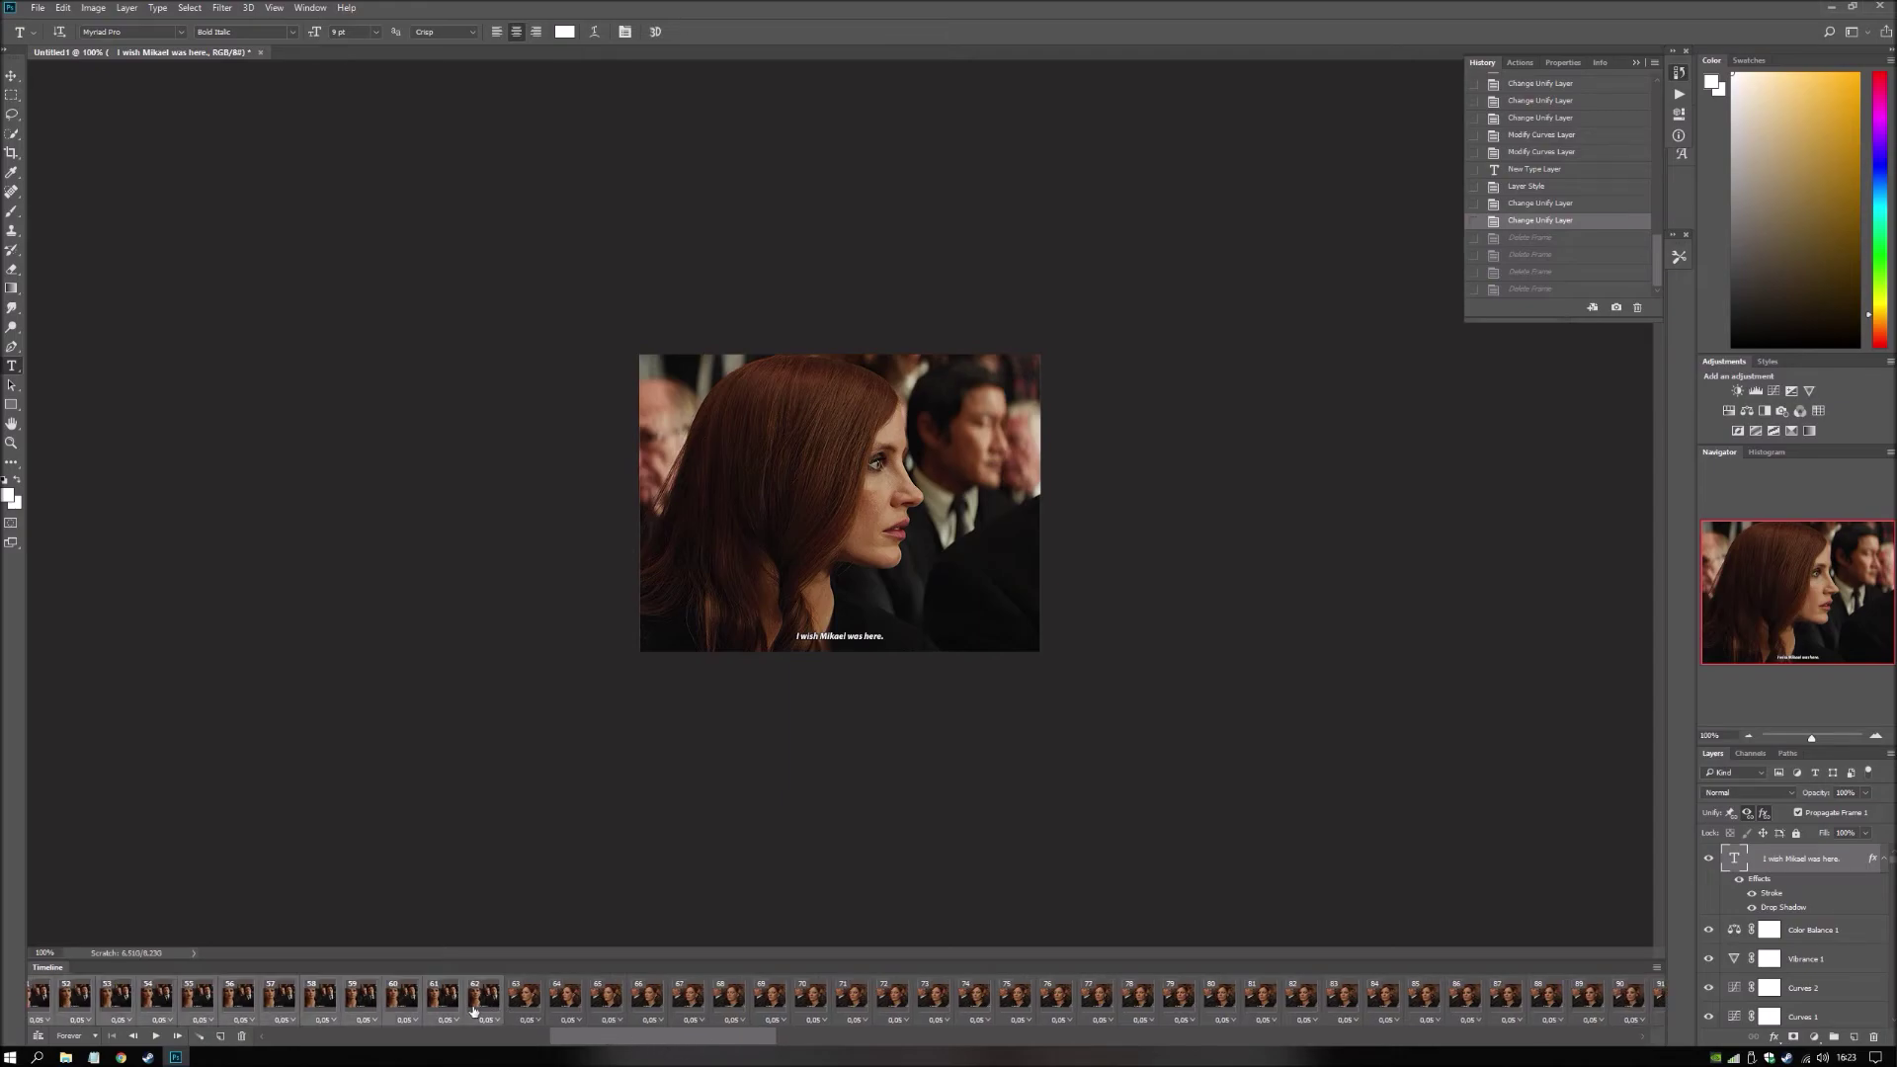
{"action": "left_click", "coordinate": [240, 1038]}
Play to frame 36 and delete the frames after the chosen clip.
{"action": "left_click", "coordinate": [155, 1037]}
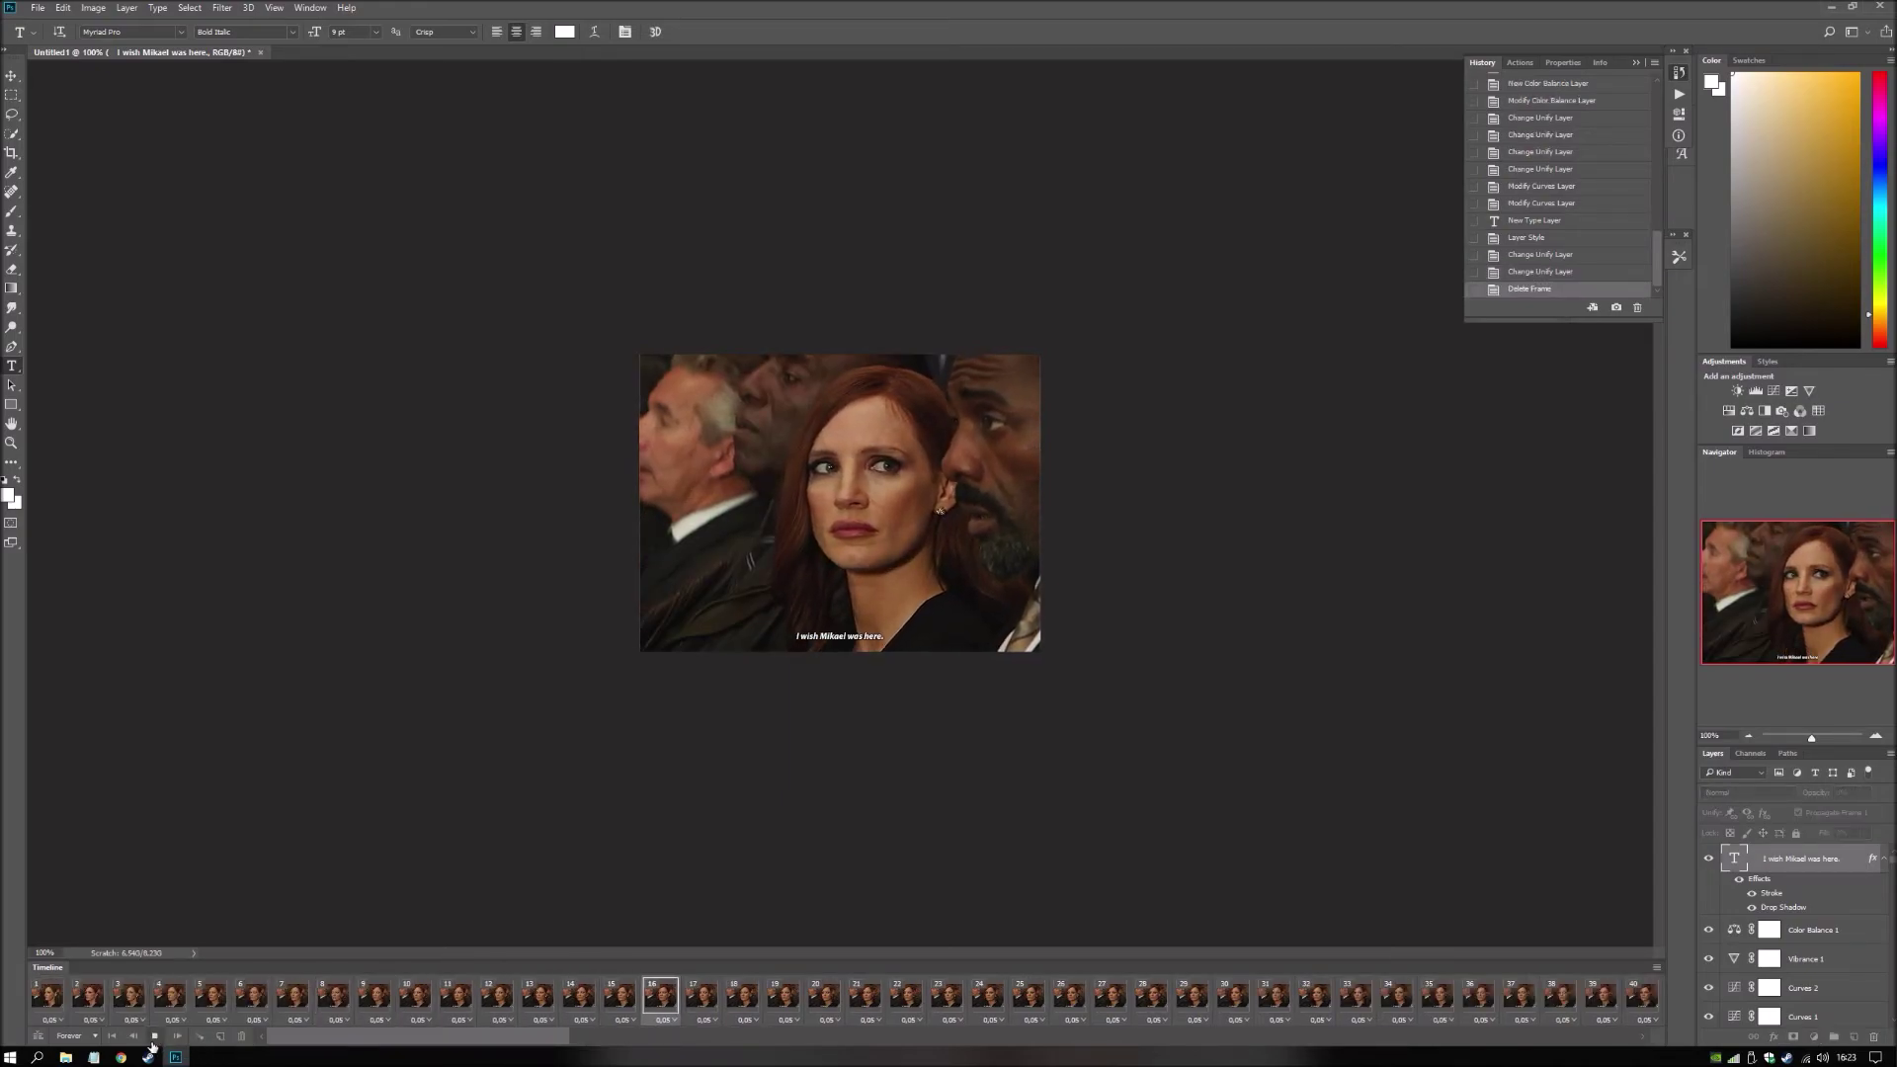
{"action": "left_click", "coordinate": [155, 1037]}
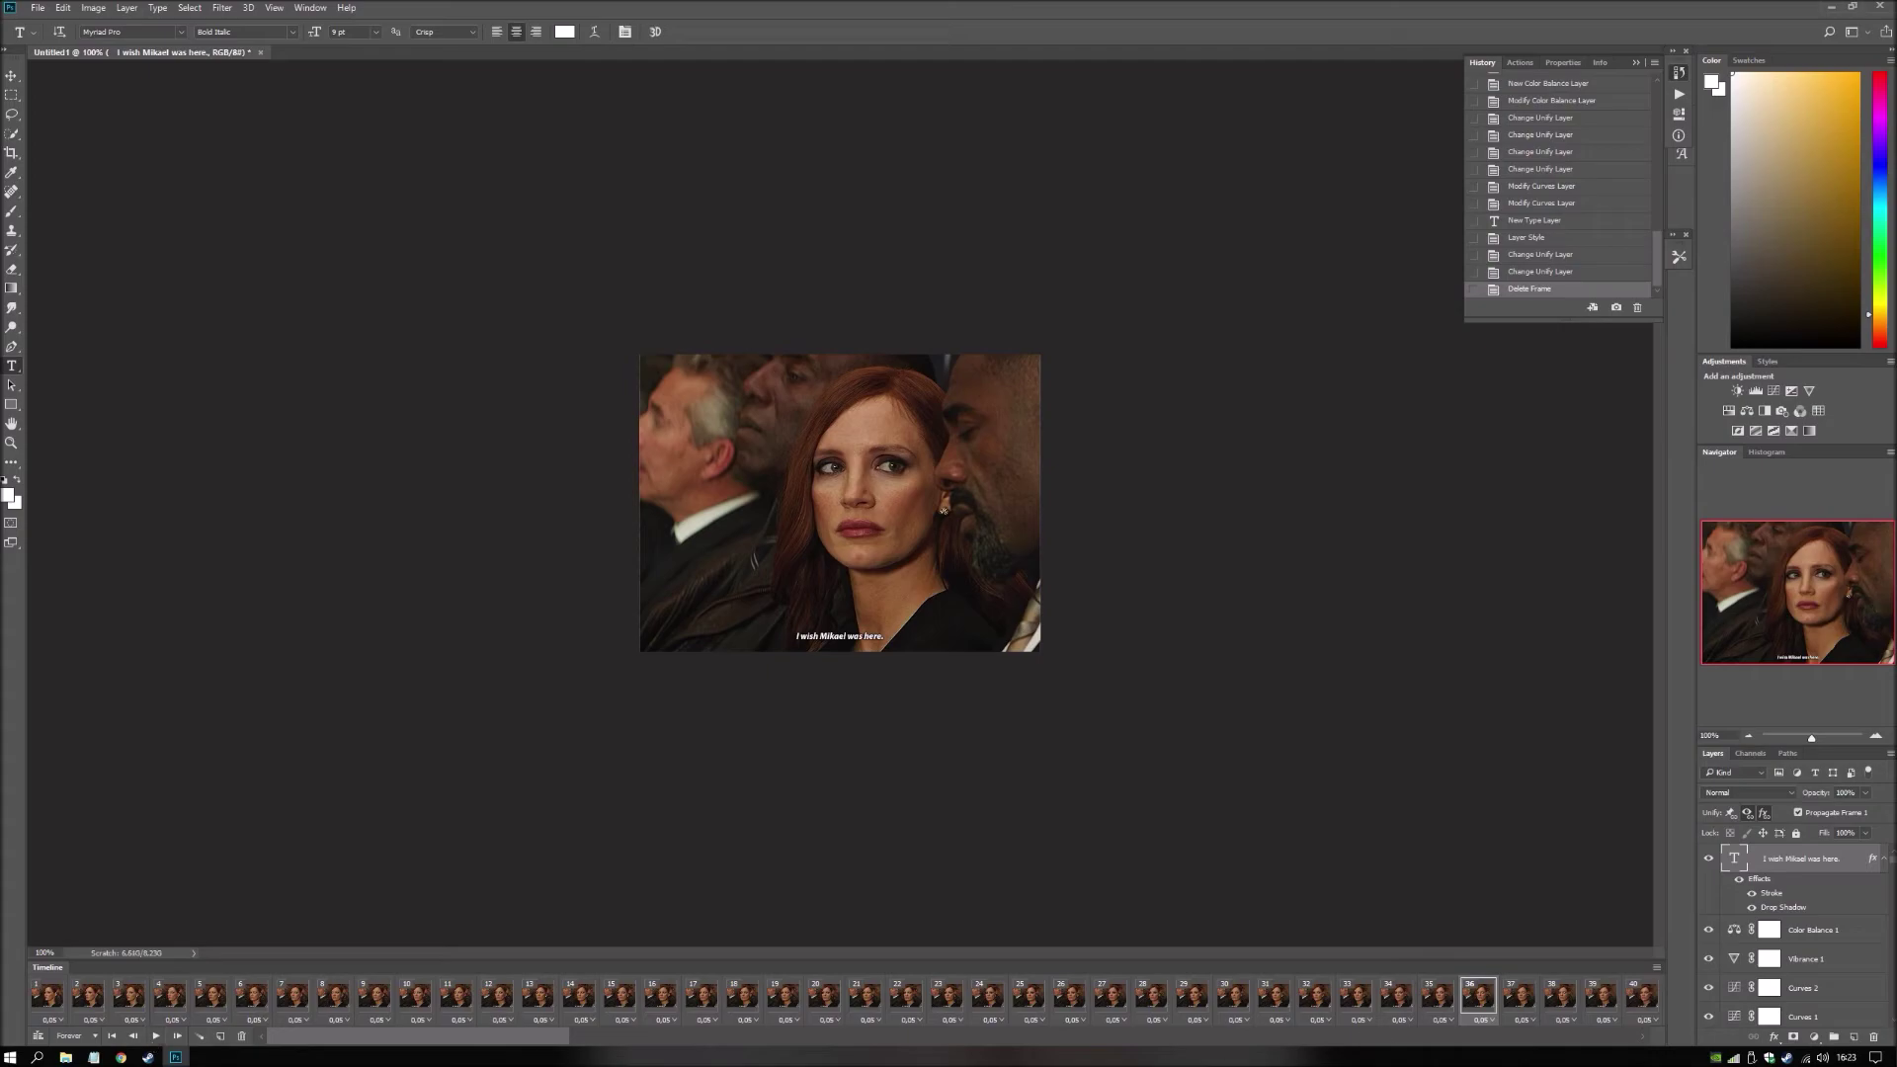
{"action": "scroll", "coordinate": [381, 1034], "scroll_direction": "down", "scroll_amount": 10}
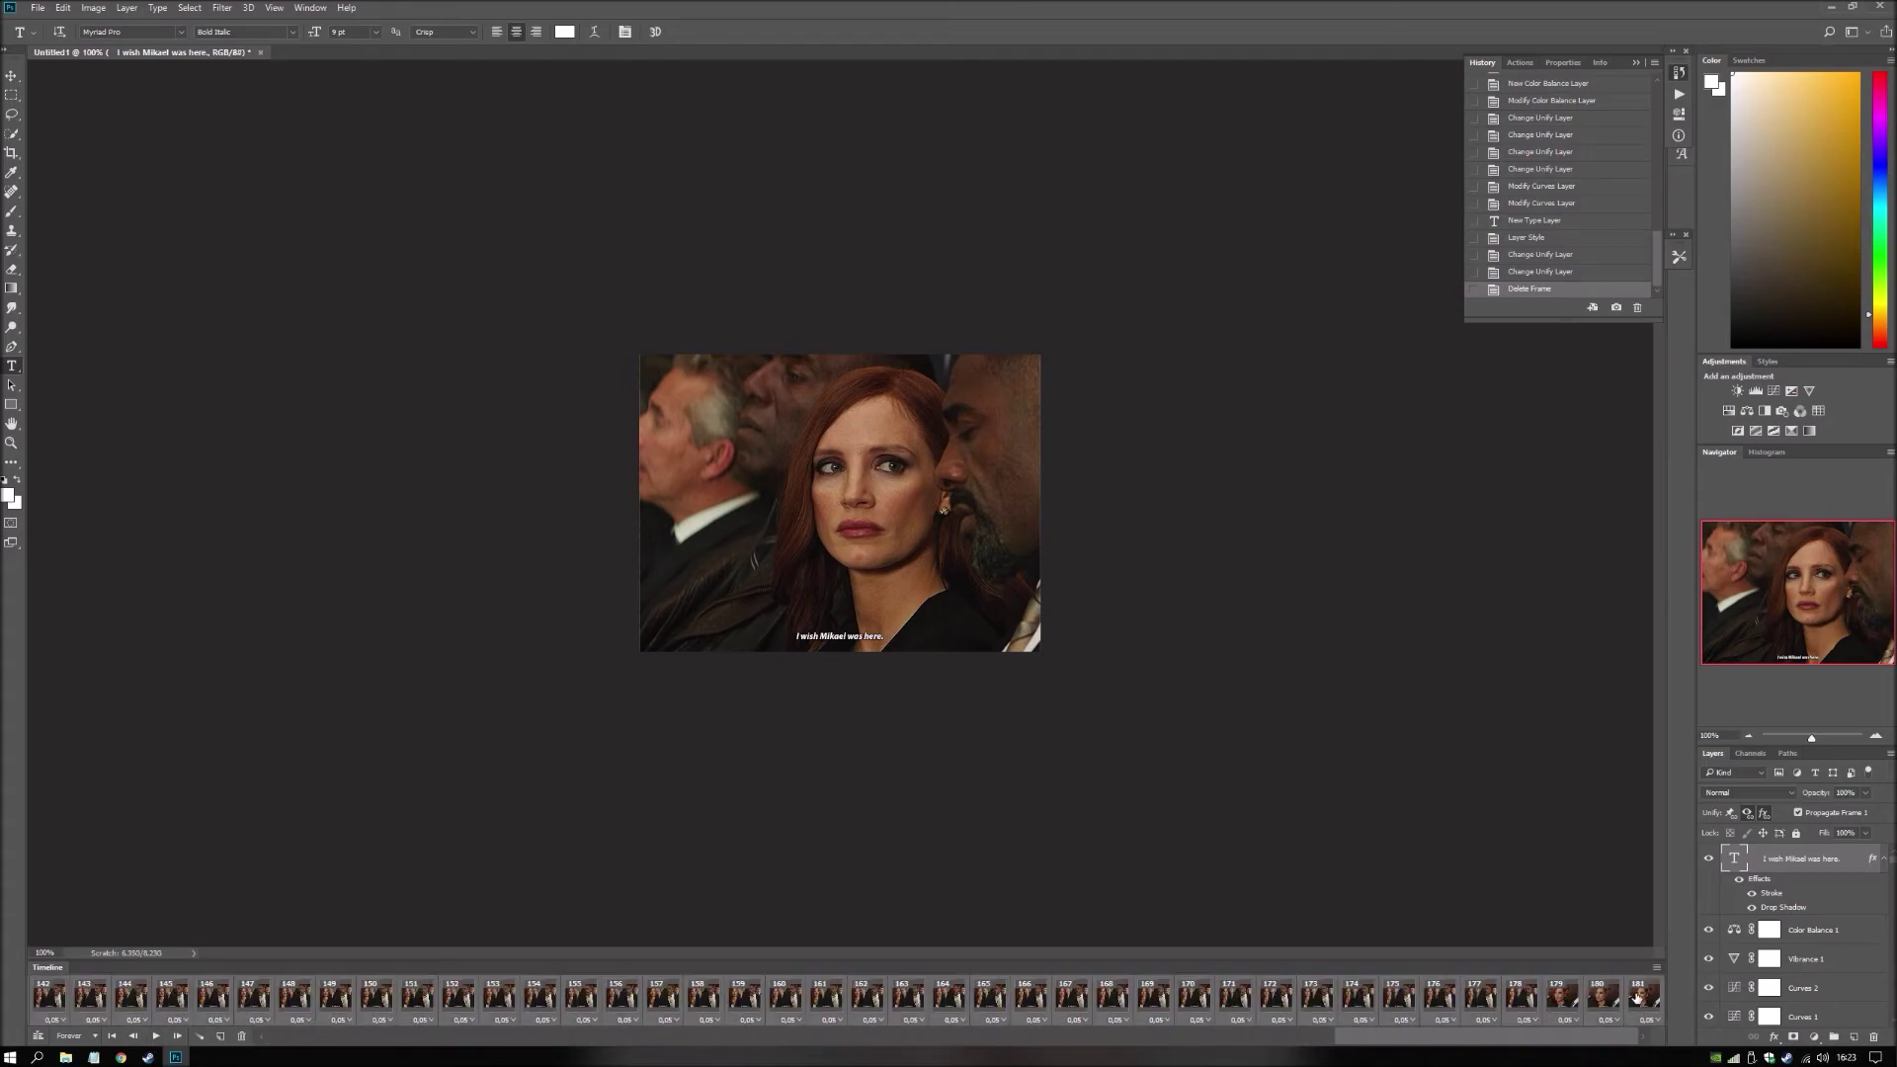
{"action": "left_click", "coordinate": [243, 1037]}
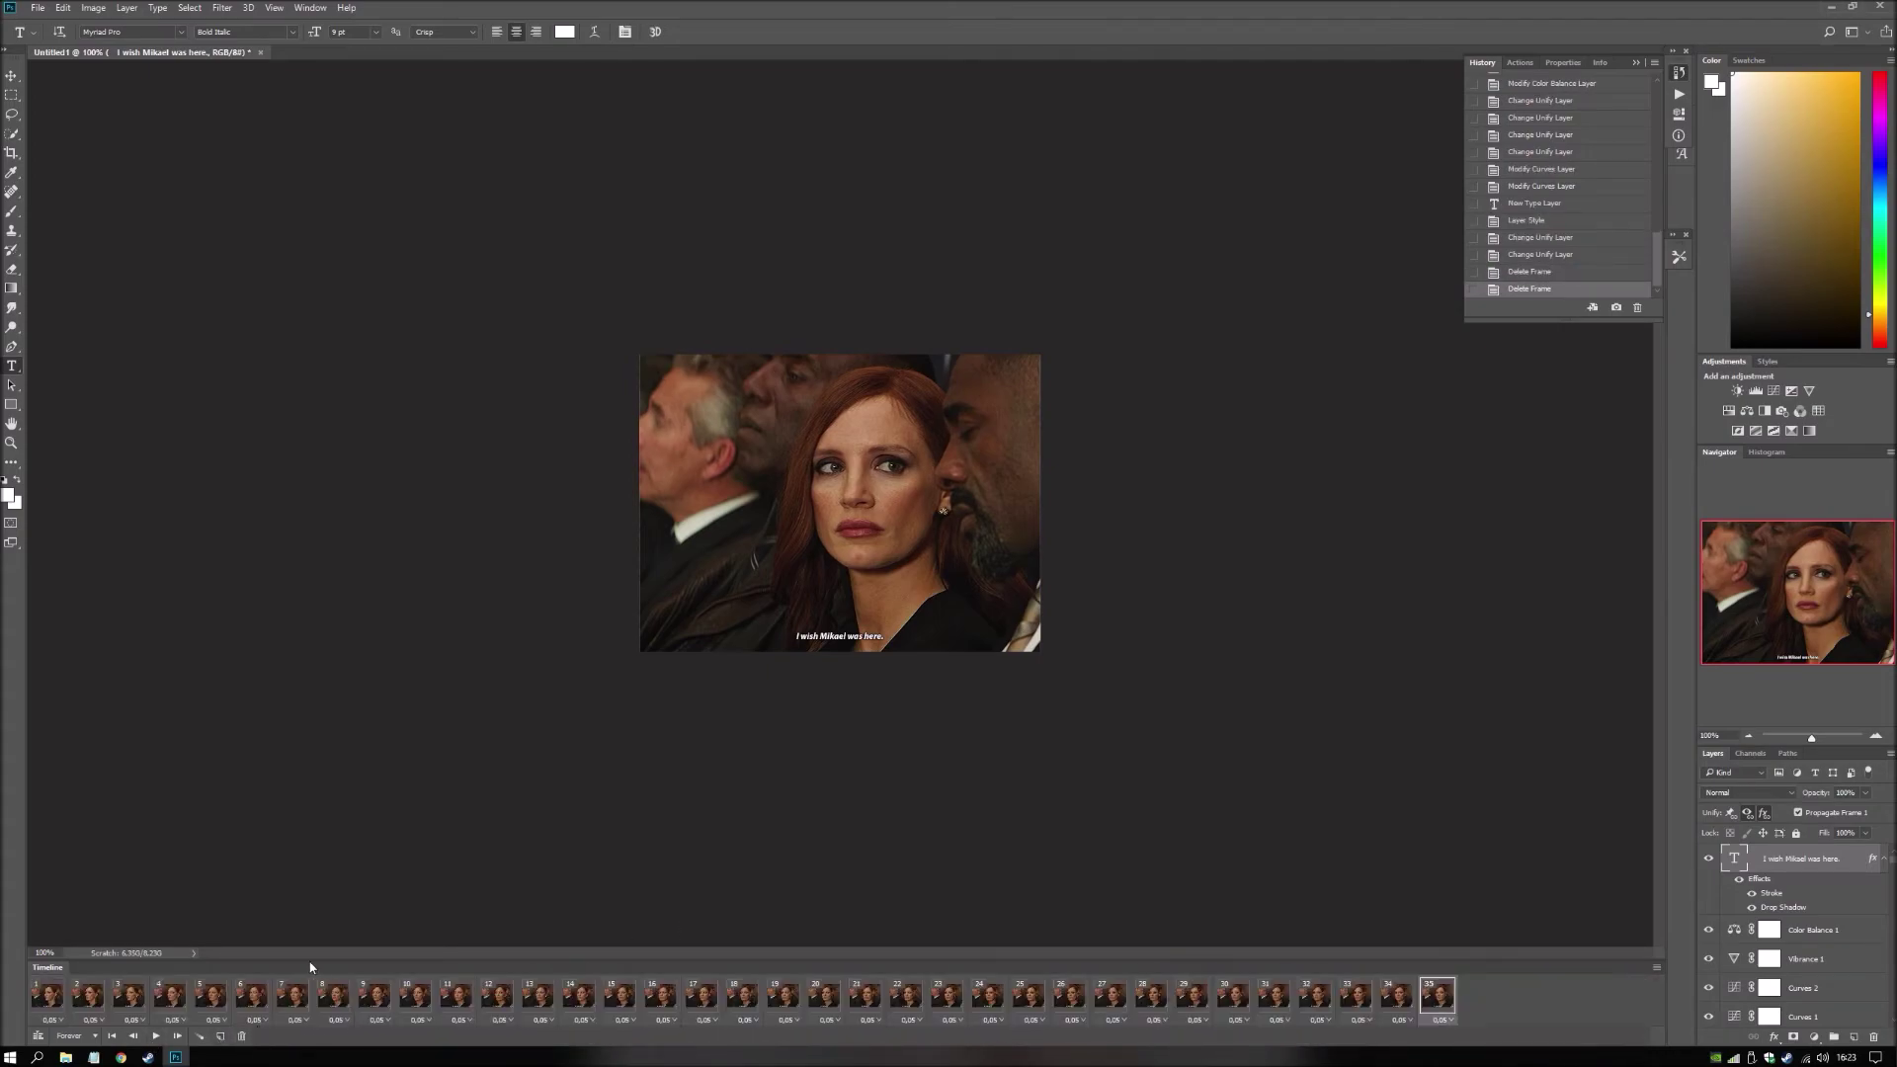
Delete the first 12 frames plus one more so 22 frames remain.
{"action": "left_click", "coordinate": [46, 998]}
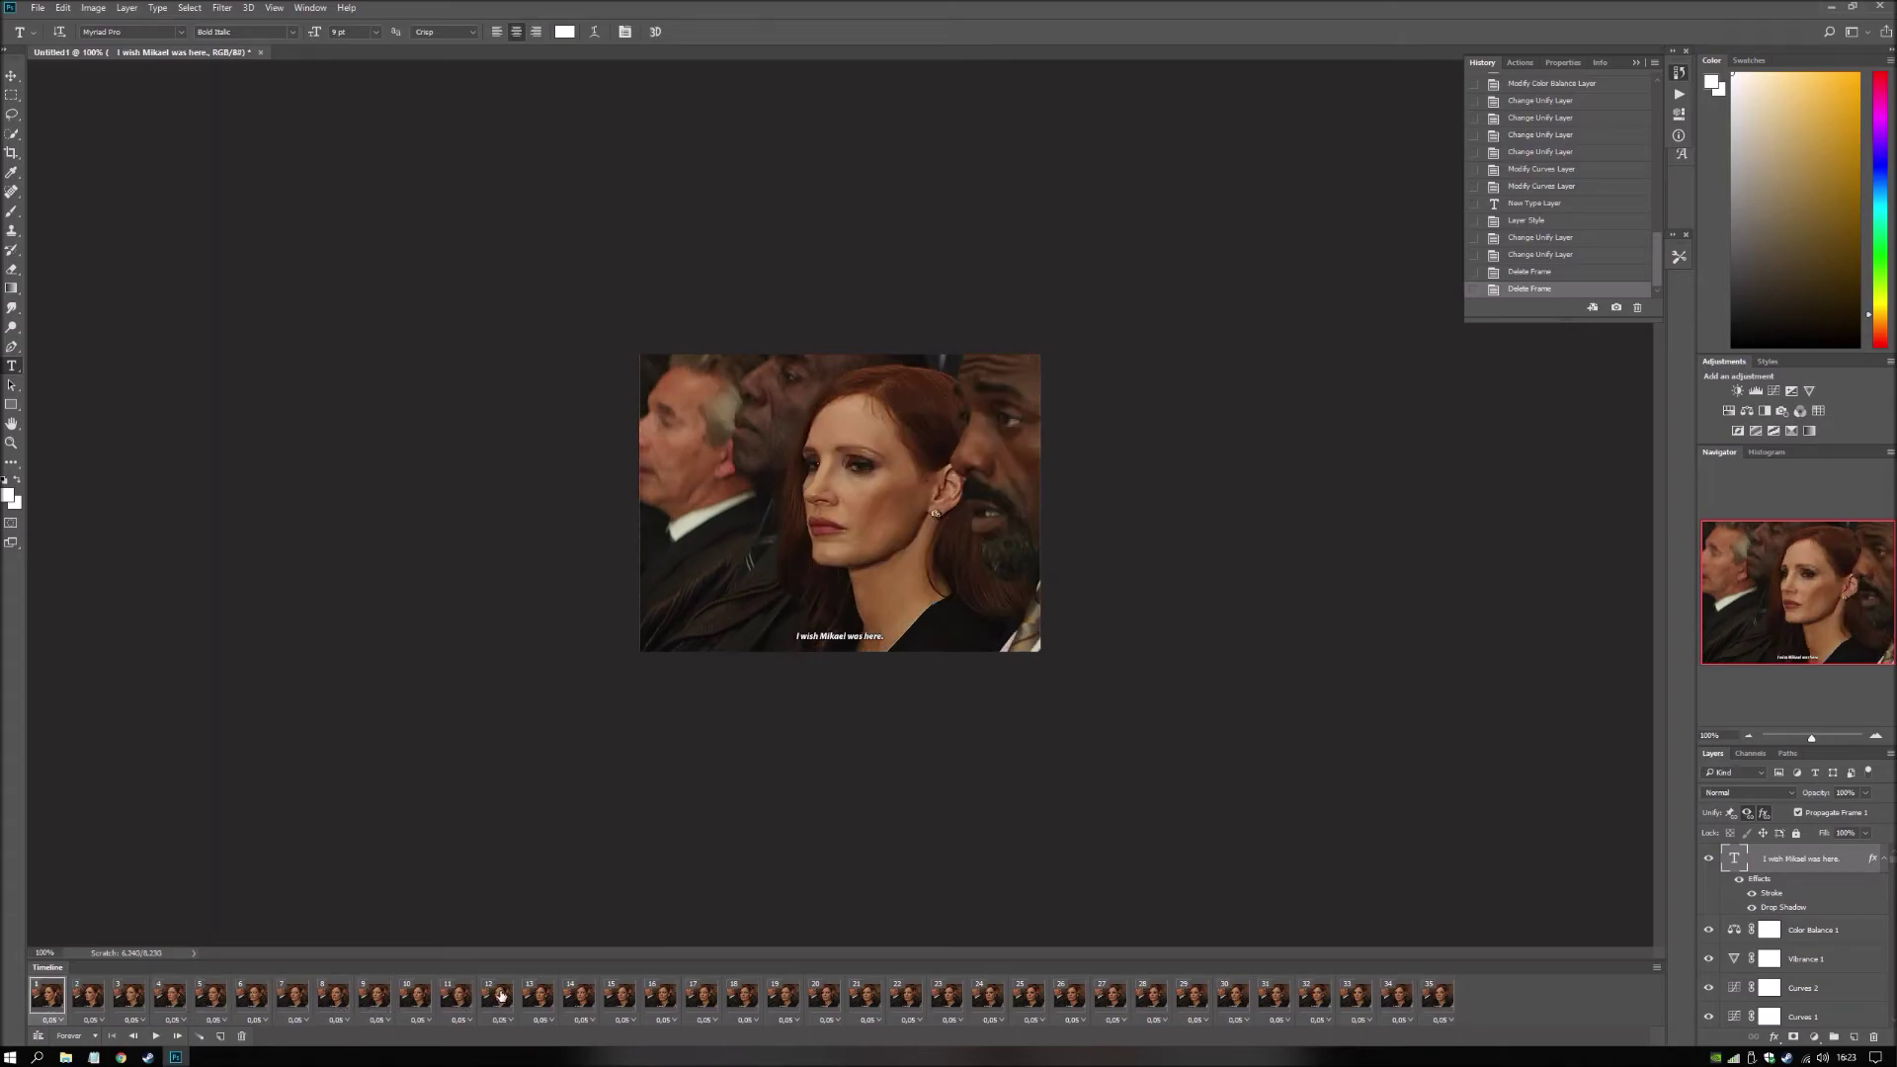
{"action": "left_click", "coordinate": [501, 996], "text": "shift"}
{"action": "left_click", "coordinate": [243, 1035]}
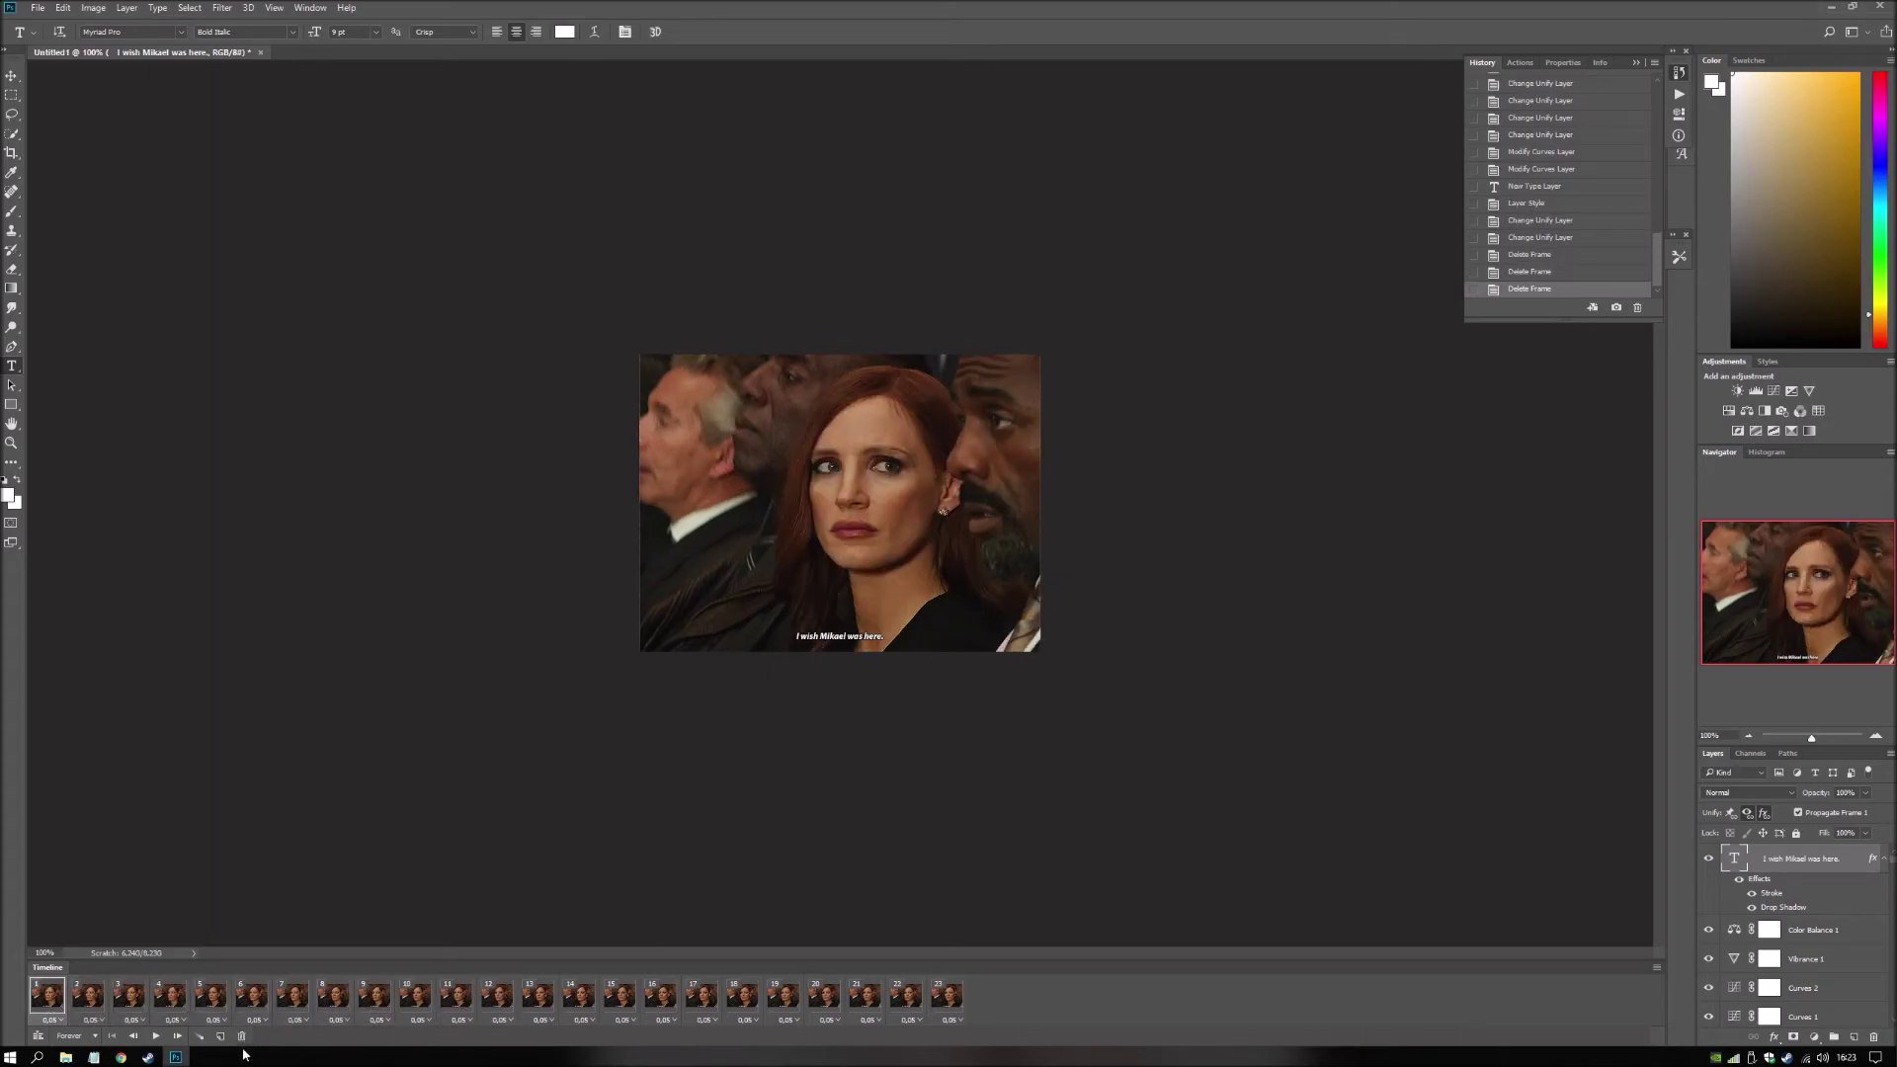
{"action": "left_click", "coordinate": [241, 1036]}
{"action": "left_click", "coordinate": [848, 635]}
Change the subtitle to 'What if I told you he's looking at you right now?' and commit it.
{"action": "left_click_drag", "start_coordinate": [885, 636], "coordinate": [784, 641]}
{"action": "type", "text": "He's"}
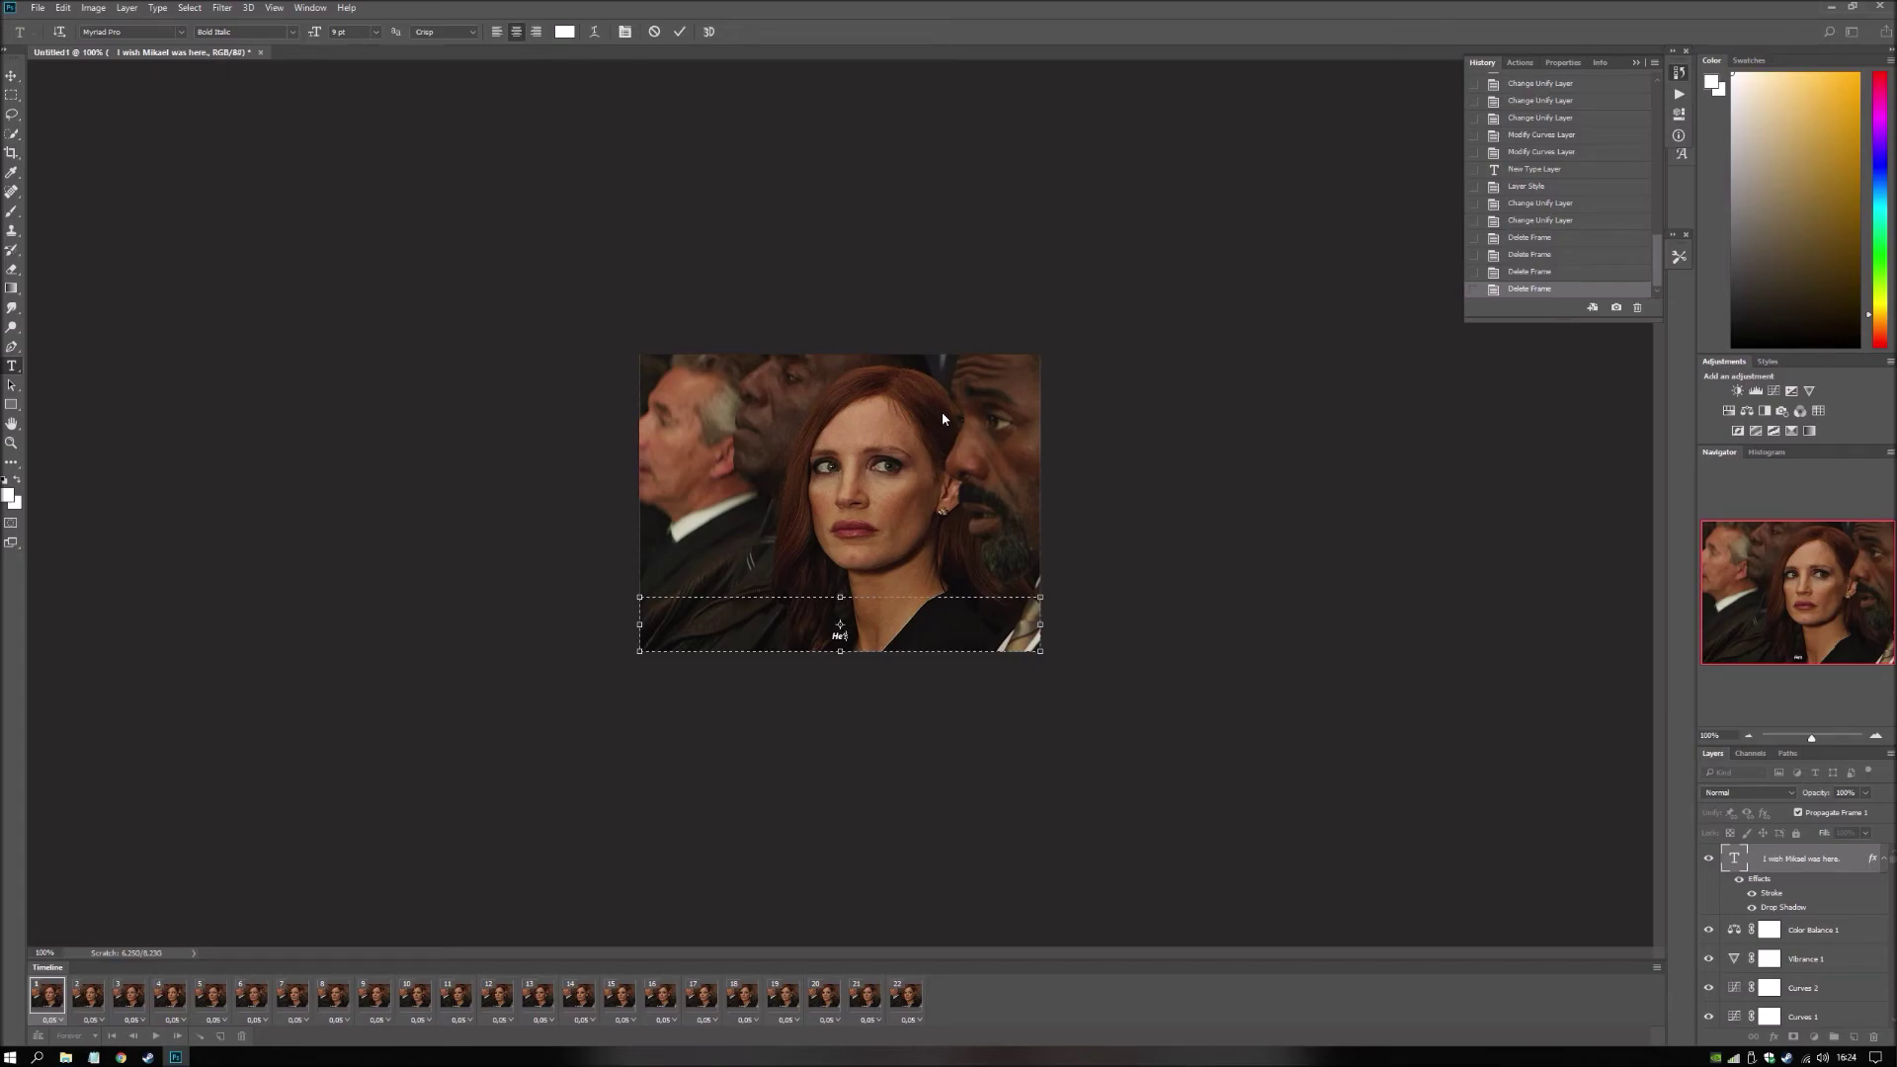
{"action": "key", "text": "BackSpace"}
{"action": "key", "text": "BackSpace"}
{"action": "key", "text": "BackSpace"}
{"action": "key", "text": "BackSpace"}
{"action": "type", "text": "What if I told you he's looking at you right now?"}
{"action": "key", "text": "ctrl+a"}
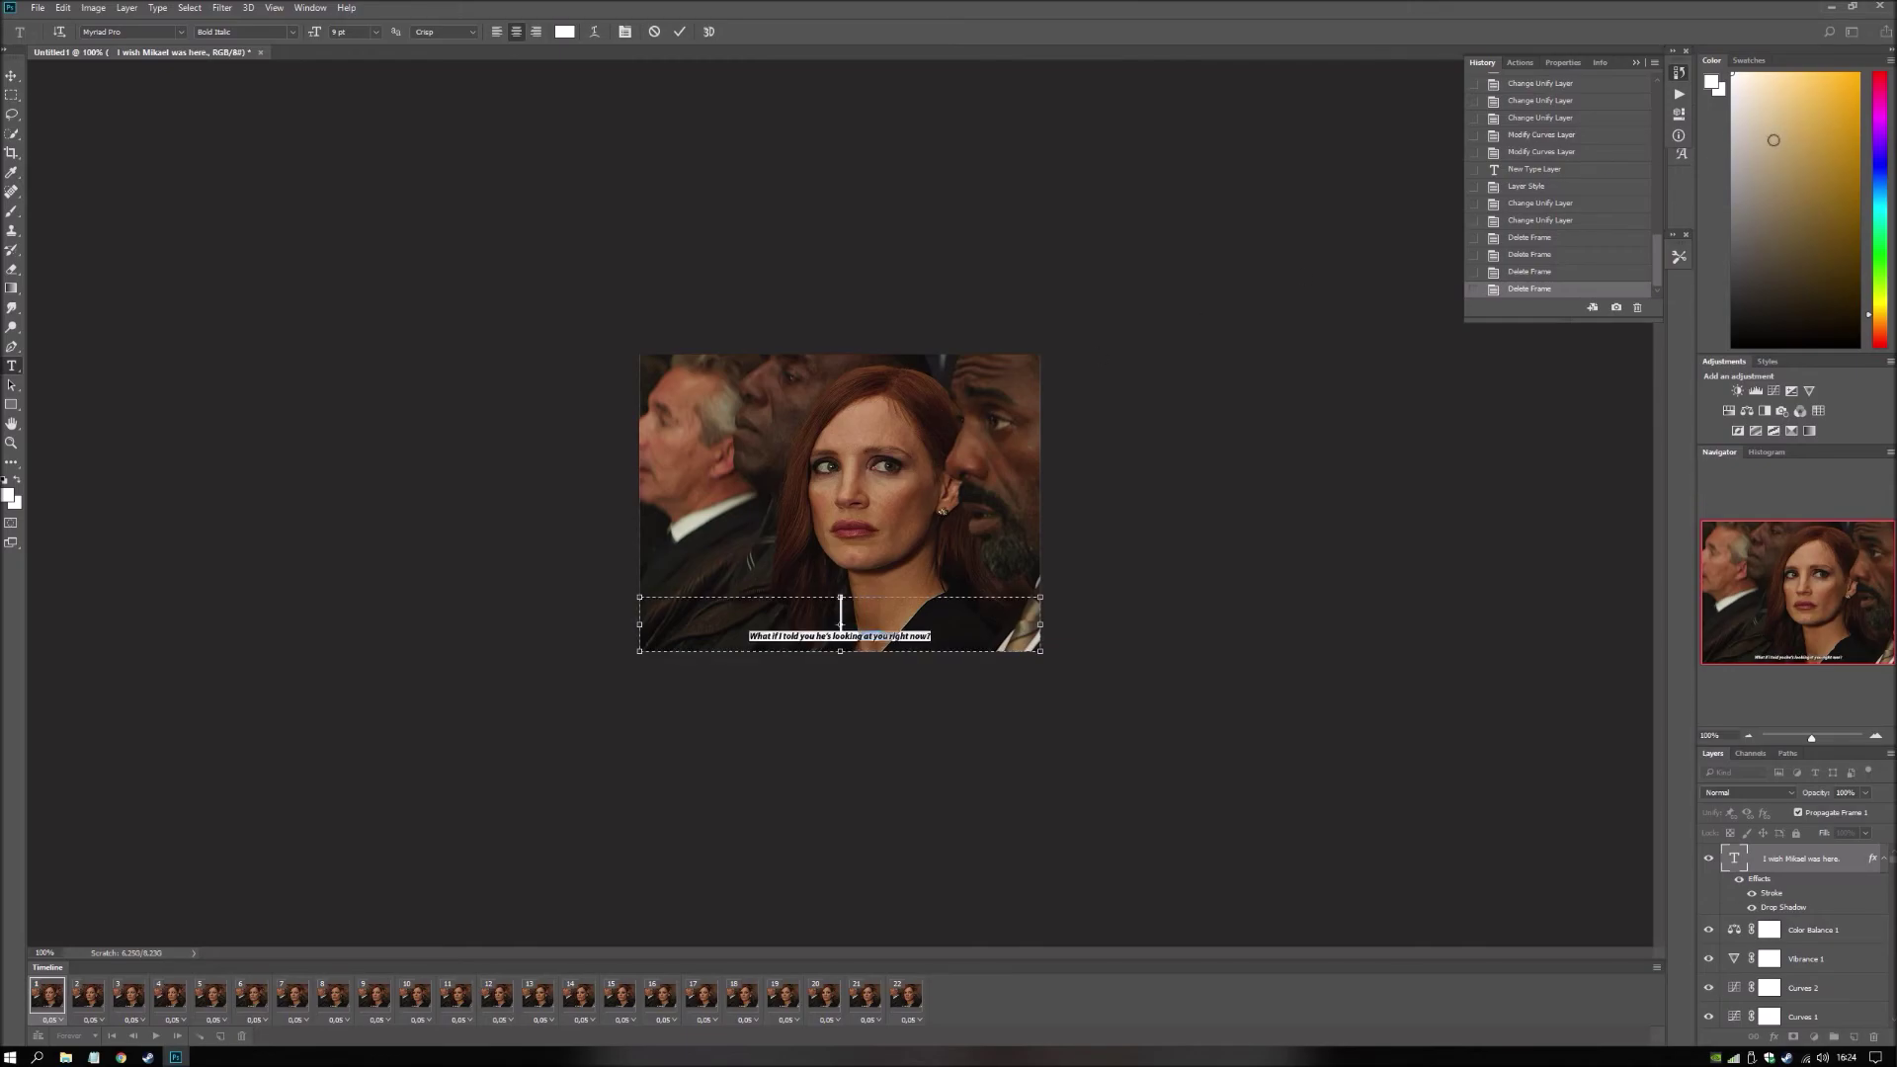
{"action": "left_click", "coordinate": [680, 31]}
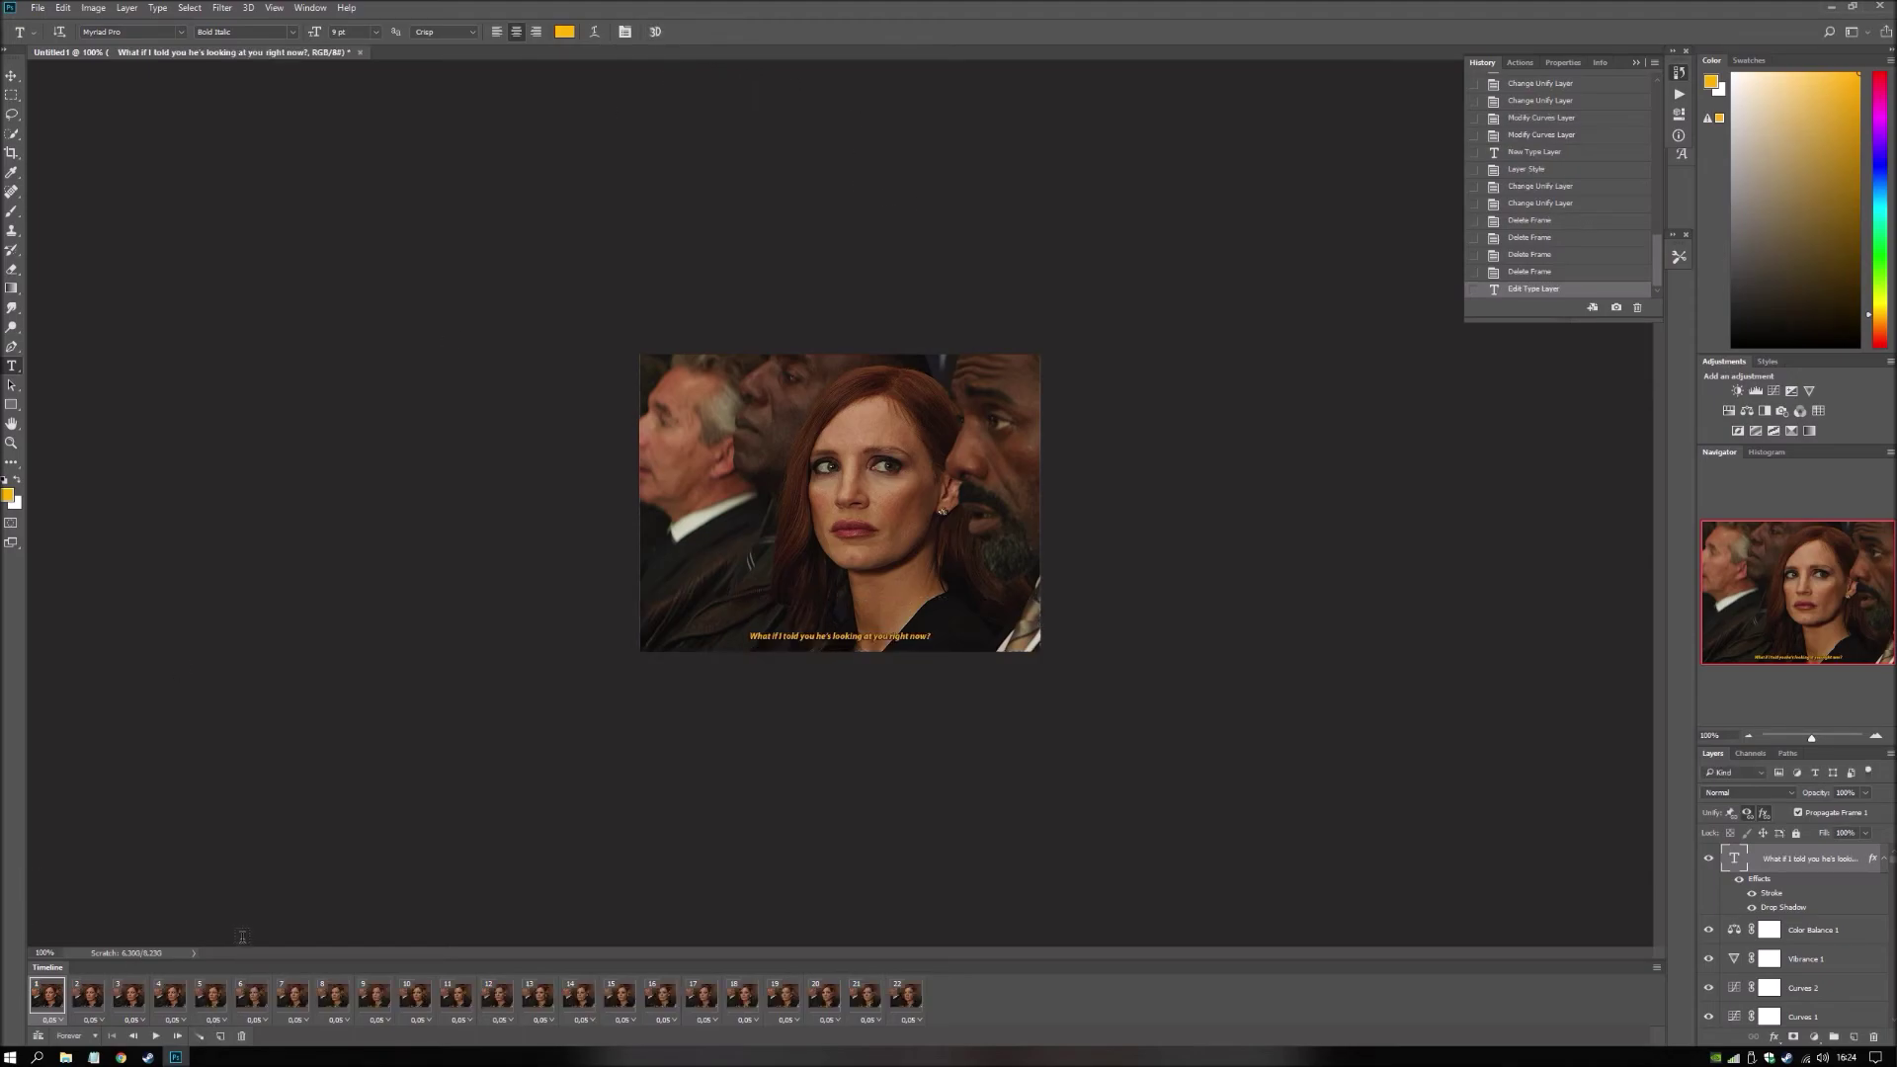
Trim more frames from the animation after checking the Save for Web preview.
{"action": "key", "text": "ctrl+alt+shift+s"}
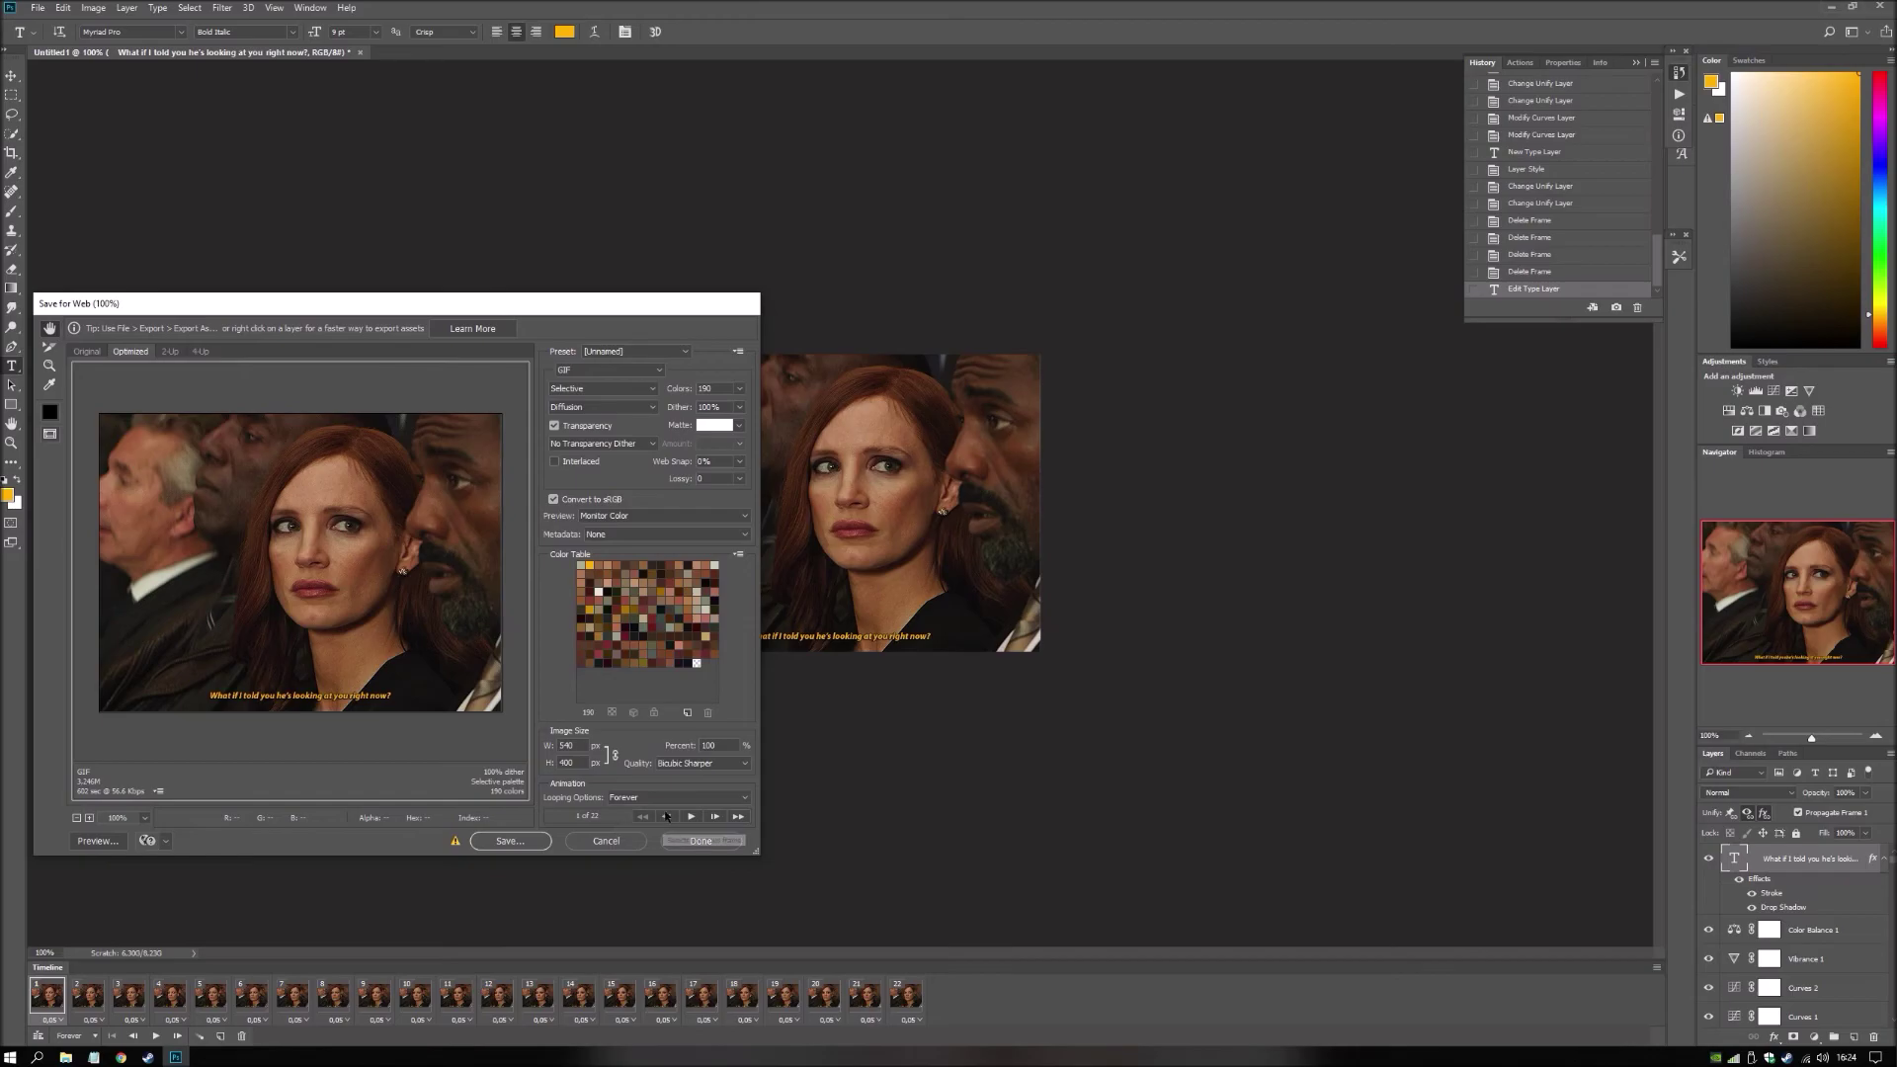
{"action": "left_click", "coordinate": [606, 841]}
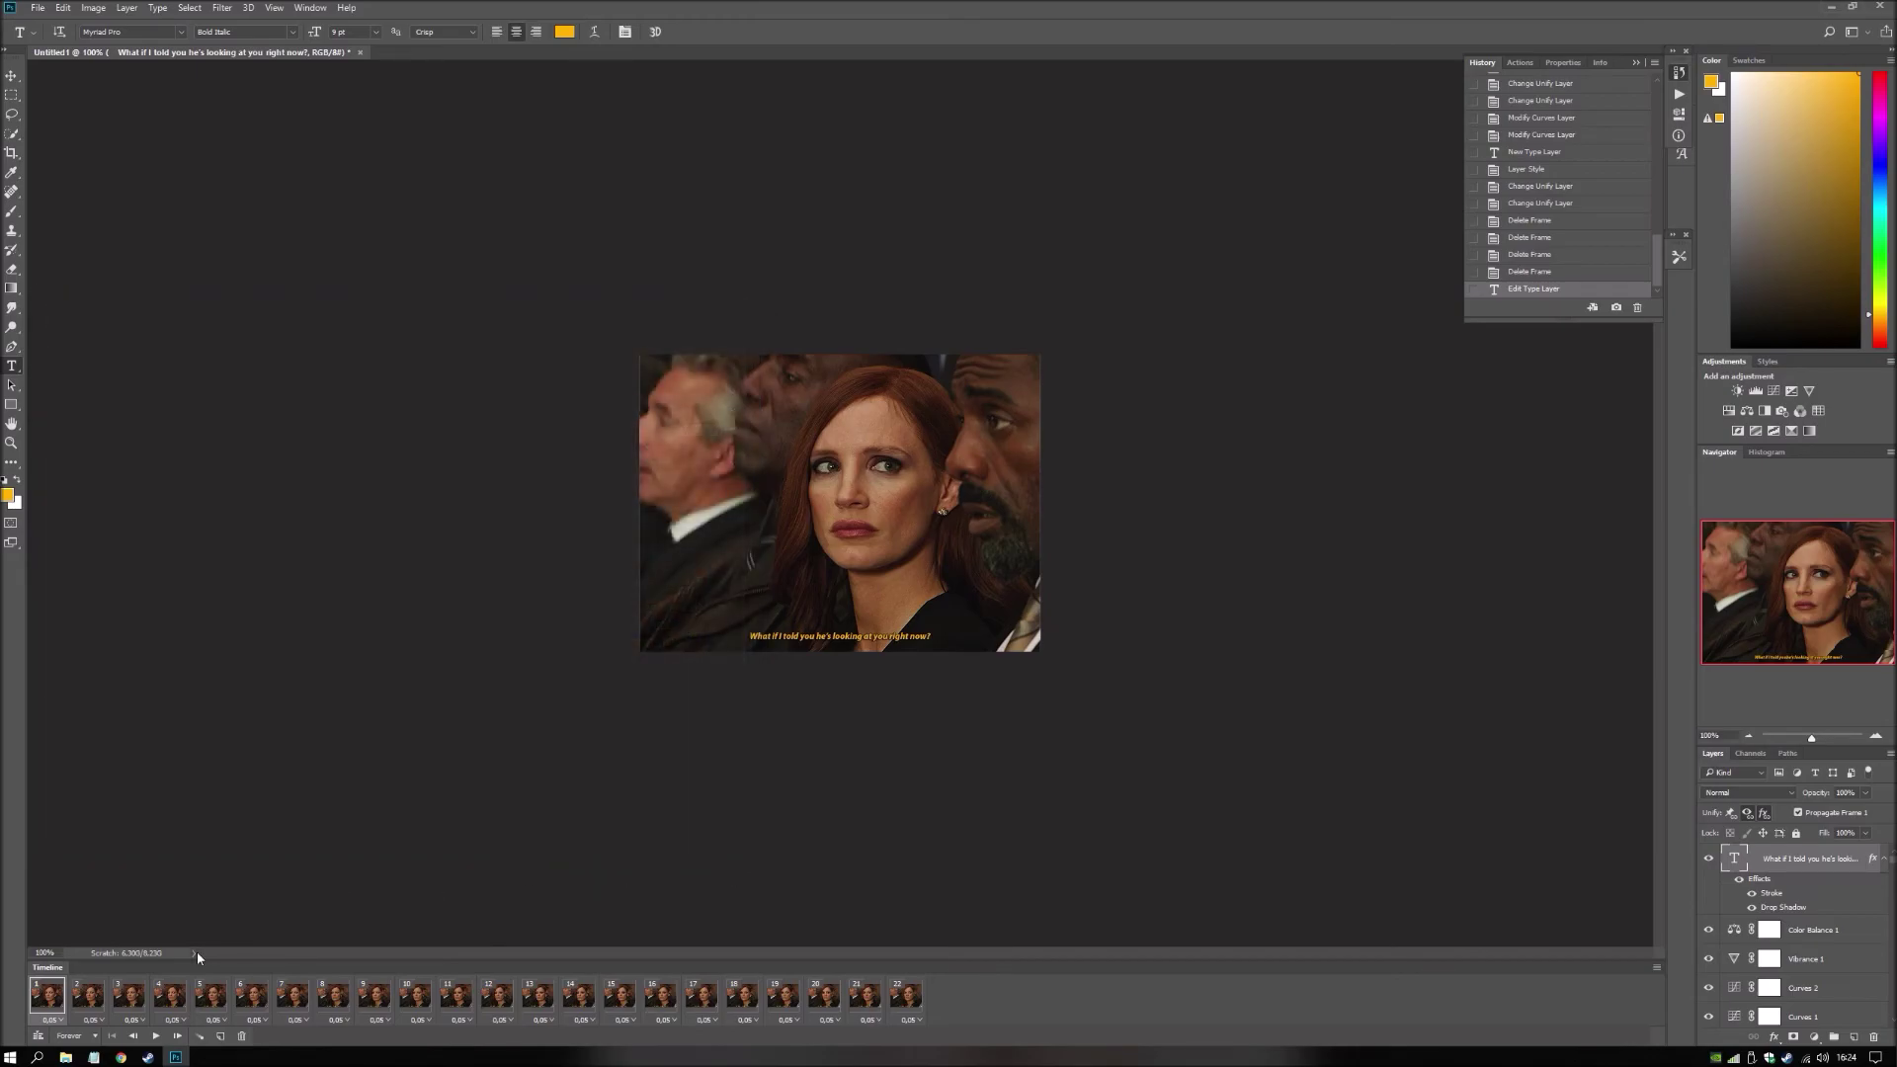
{"action": "left_click", "coordinate": [96, 999], "text": "shift"}
{"action": "left_click", "coordinate": [241, 1035]}
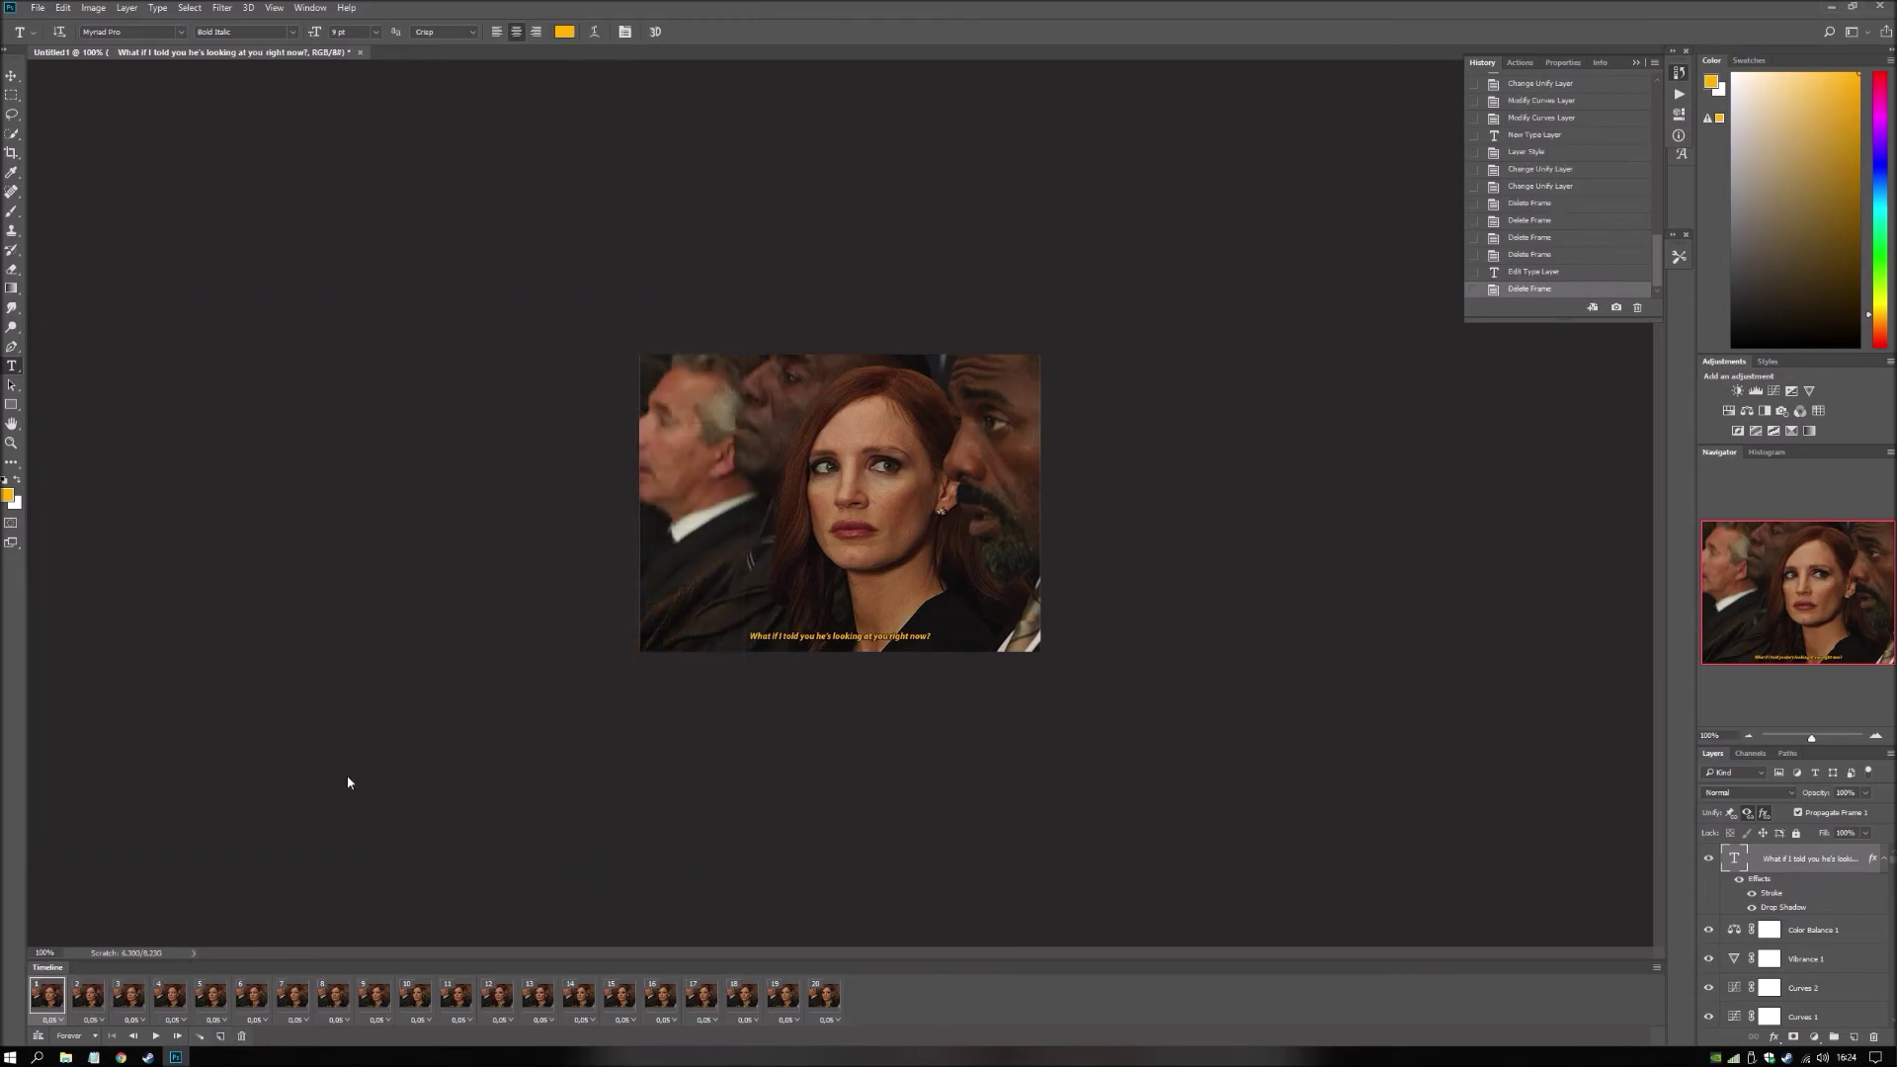
Export the animation through Save for Web with 200 colours as 6.gif.
{"action": "key", "text": "ctrl+alt+shift+s"}
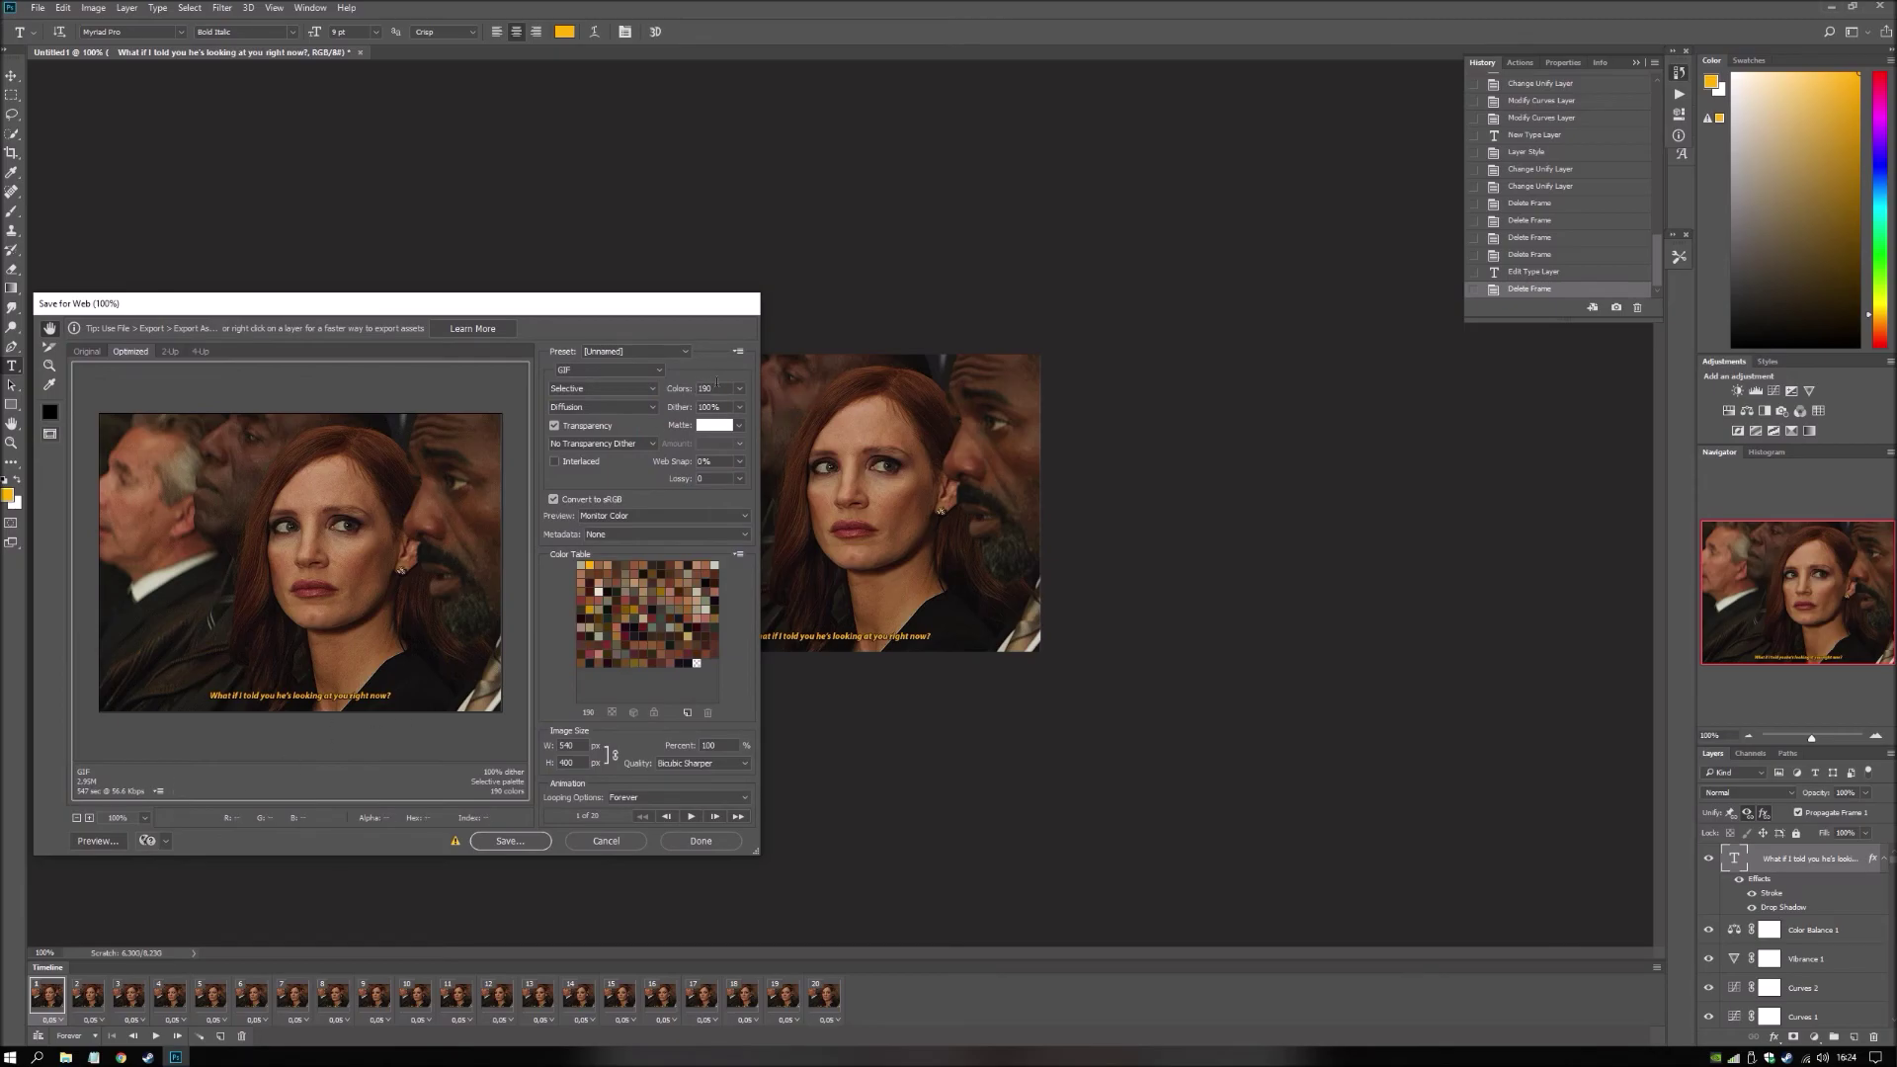
{"action": "double_click", "coordinate": [717, 388]}
{"action": "type", "text": "200"}
{"action": "key", "text": "Return"}
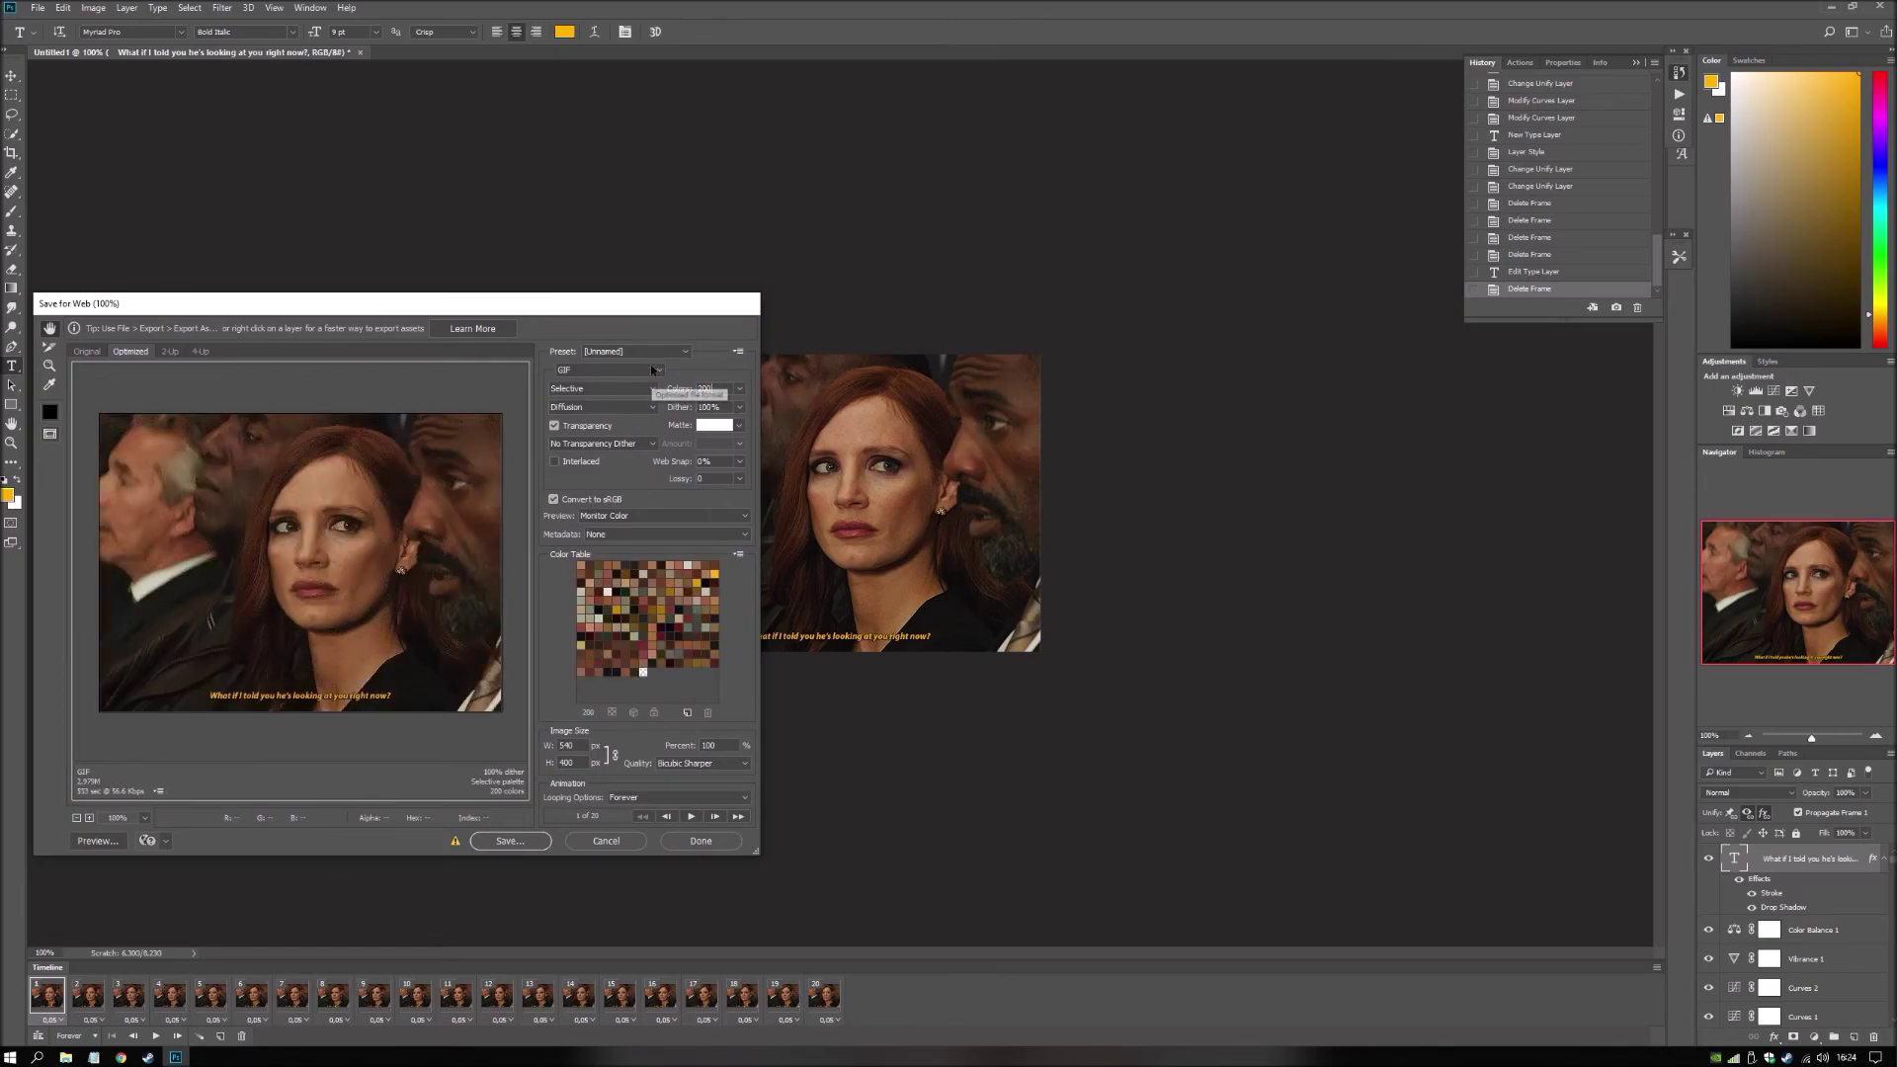
{"action": "left_click", "coordinate": [515, 838]}
{"action": "type", "text": "6"}
{"action": "key", "text": "Return"}
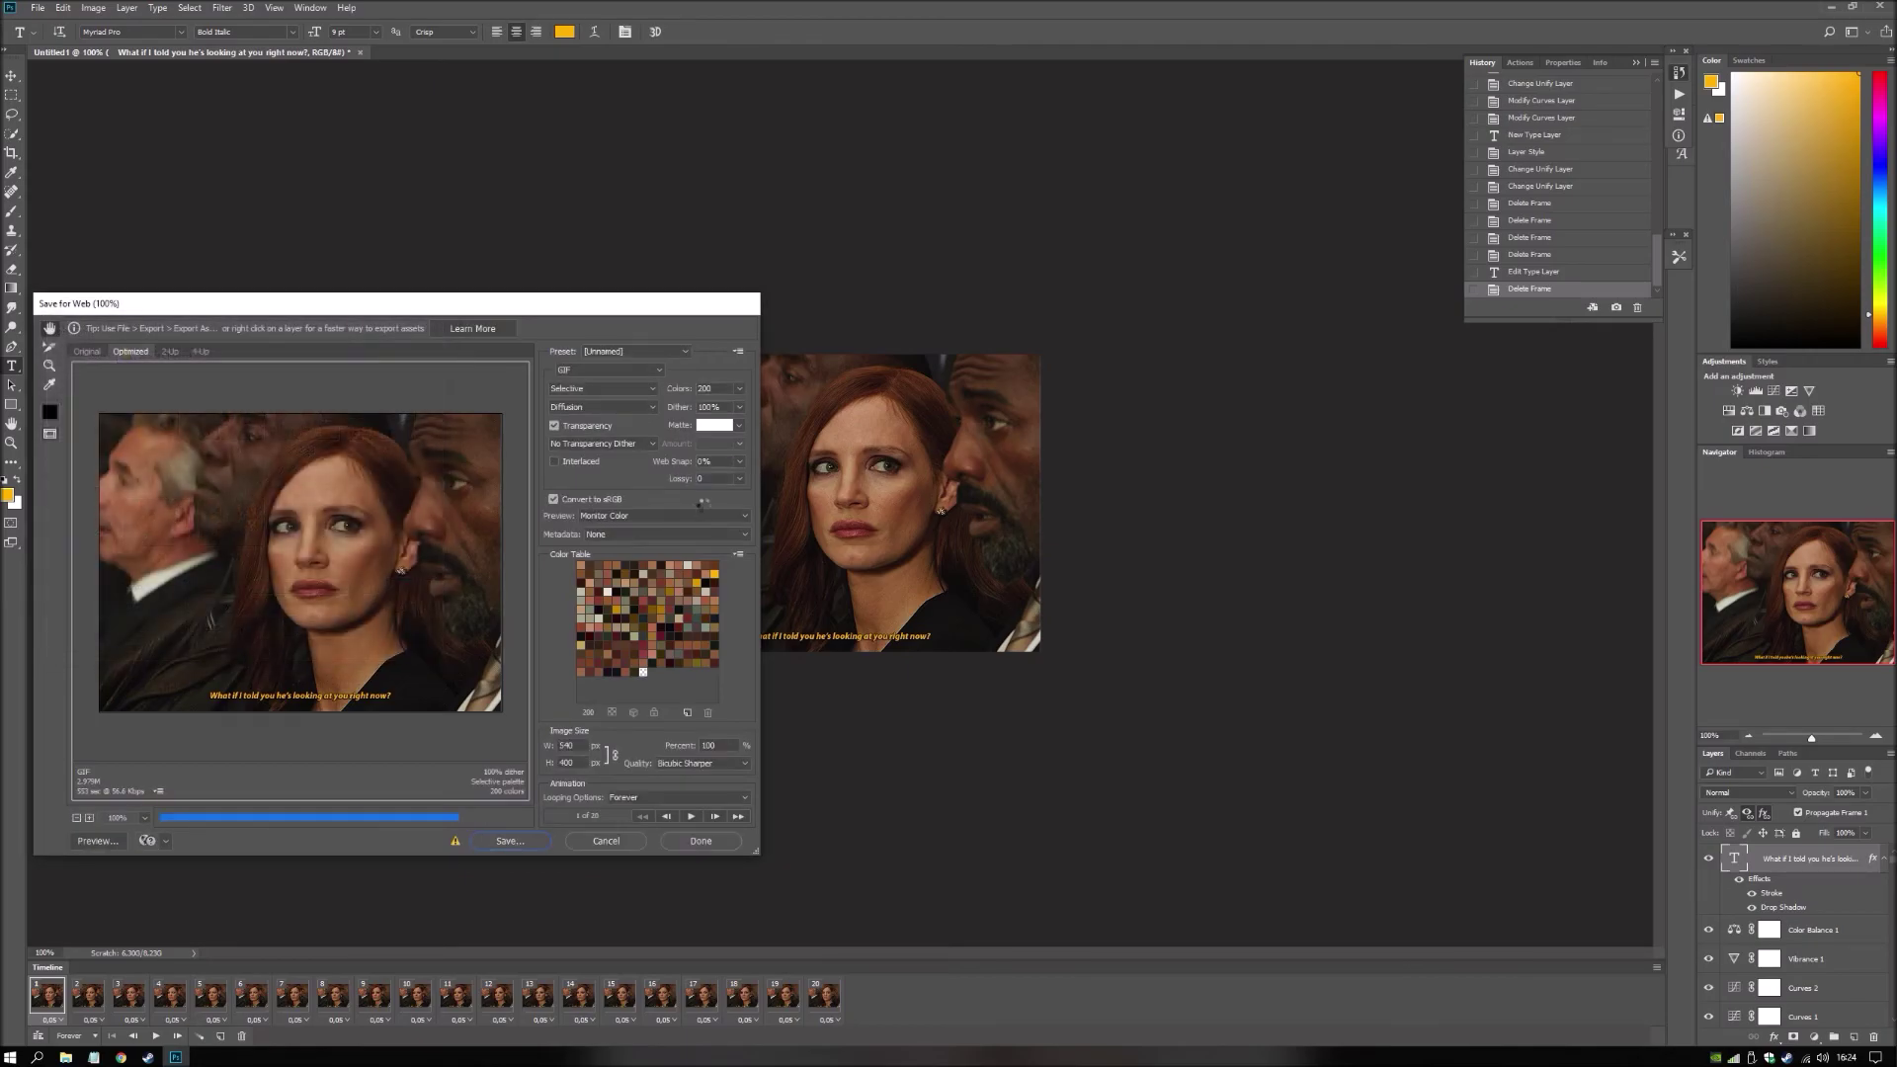
Step back in History to the version captioned 'I wish Mikael was here.'.
{"action": "left_click", "coordinate": [1545, 271]}
{"action": "left_click", "coordinate": [1550, 255]}
{"action": "left_click", "coordinate": [1555, 237]}
{"action": "left_click", "coordinate": [1560, 204]}
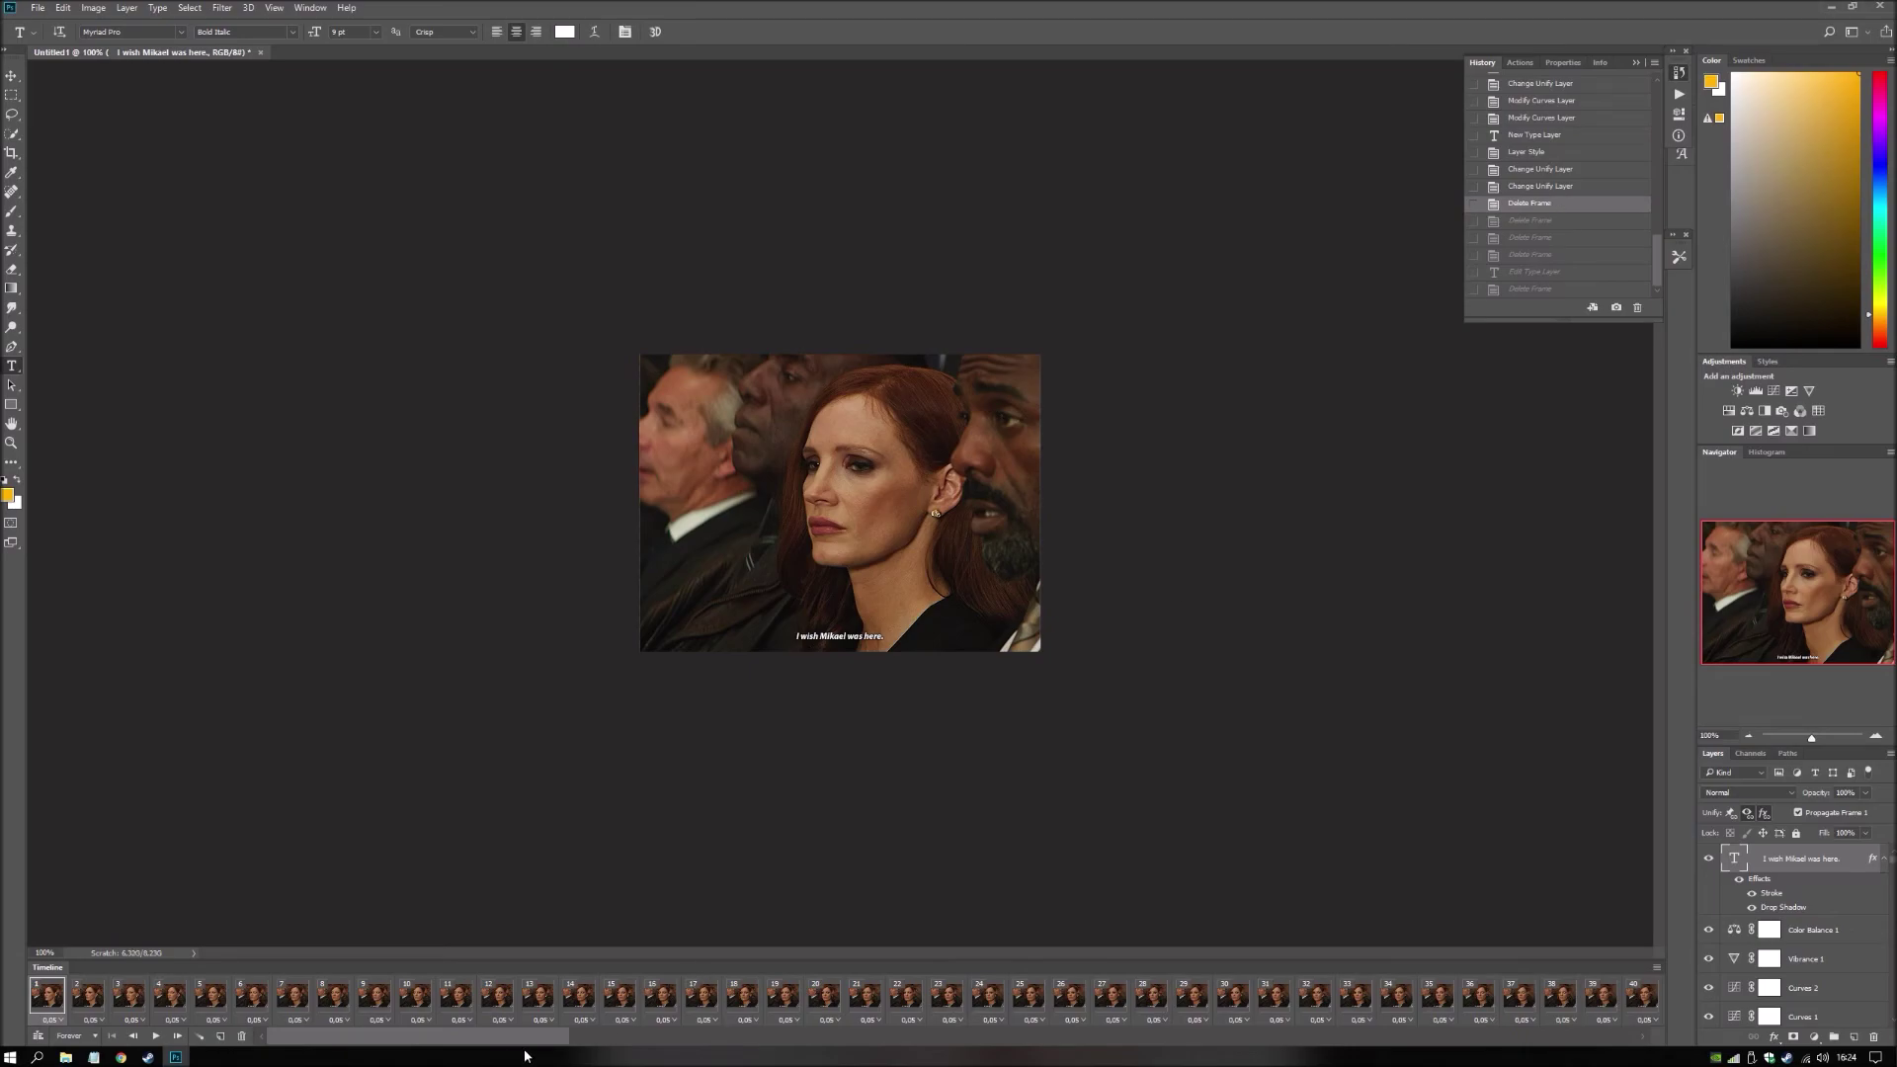
Delete the first frame of the animation.
{"action": "left_click_drag", "start_coordinate": [528, 1036], "coordinate": [784, 1035]}
{"action": "left_click", "coordinate": [684, 996]}
{"action": "scroll", "coordinate": [691, 998], "scroll_direction": "left", "scroll_amount": 5}
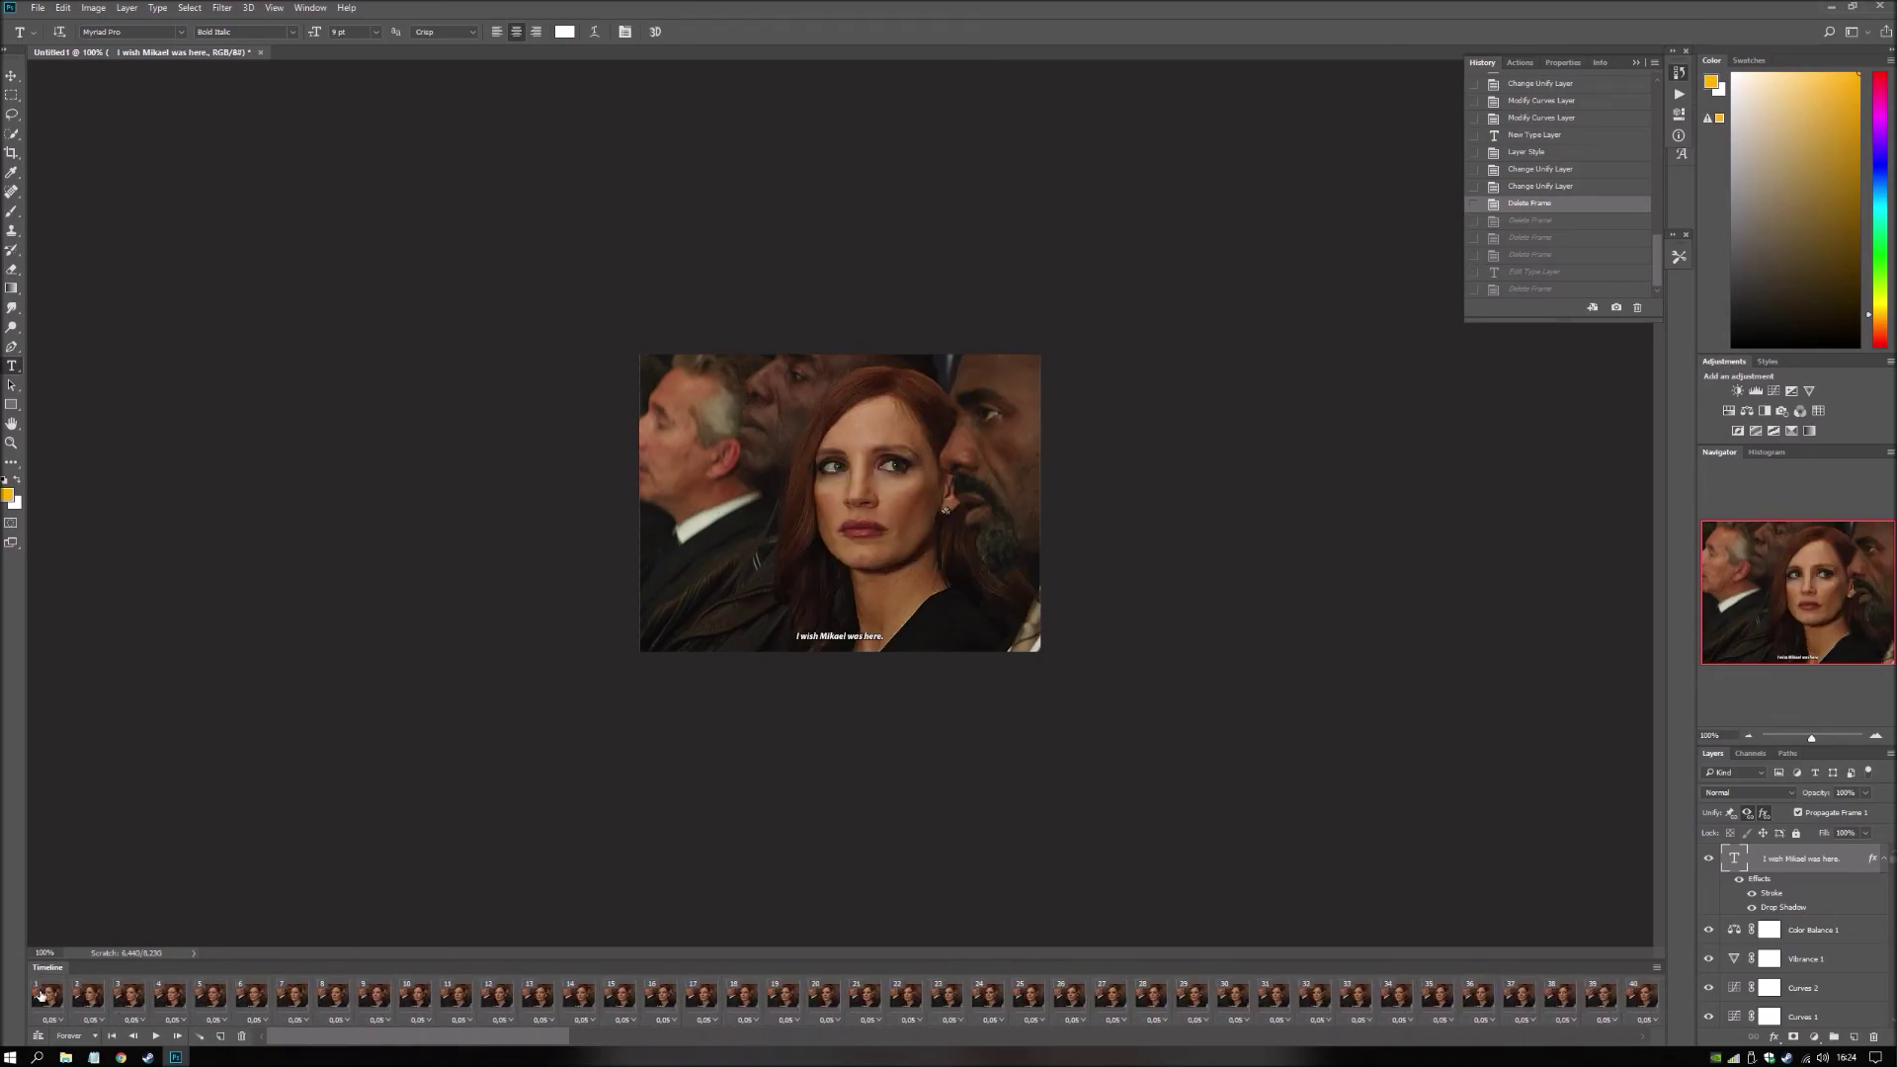
{"action": "left_click", "coordinate": [44, 996]}
{"action": "left_click", "coordinate": [241, 1035]}
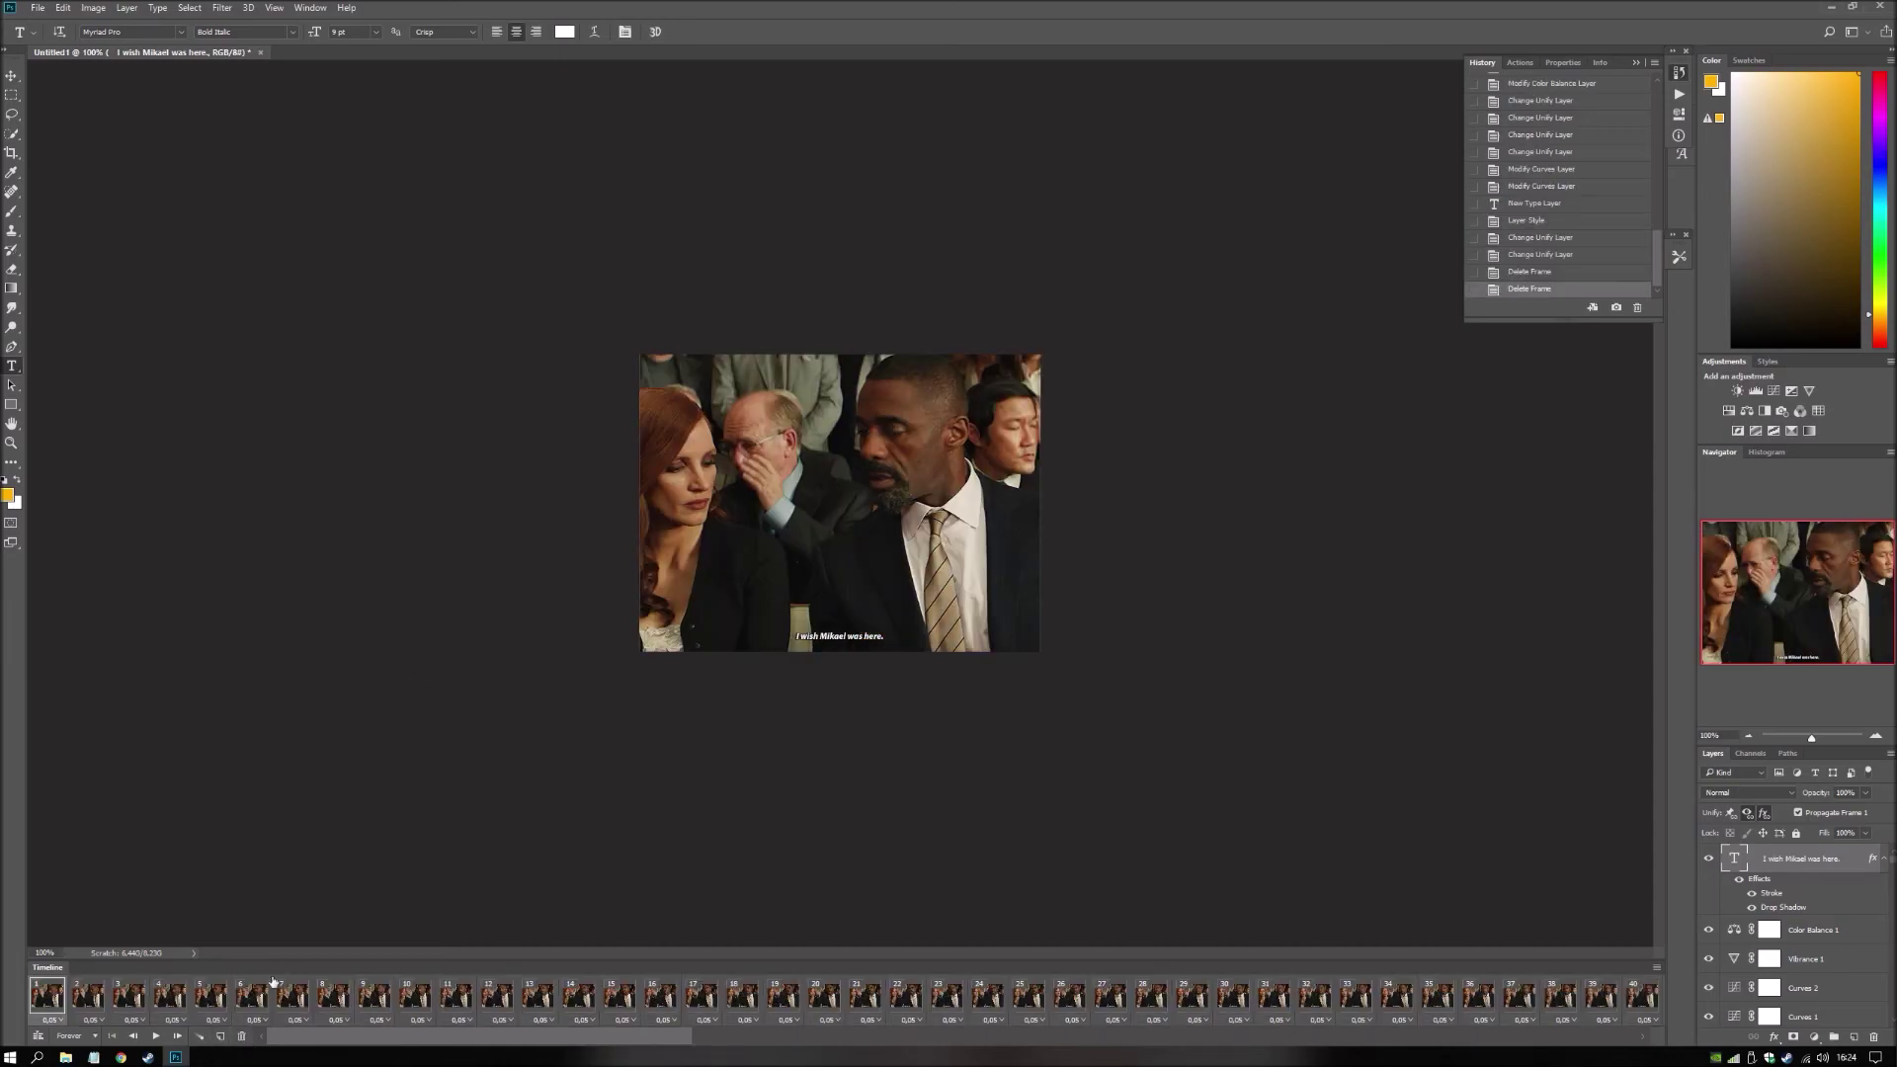
Review playback and delete all frames from frame 50 onward.
{"action": "left_click", "coordinate": [153, 1037]}
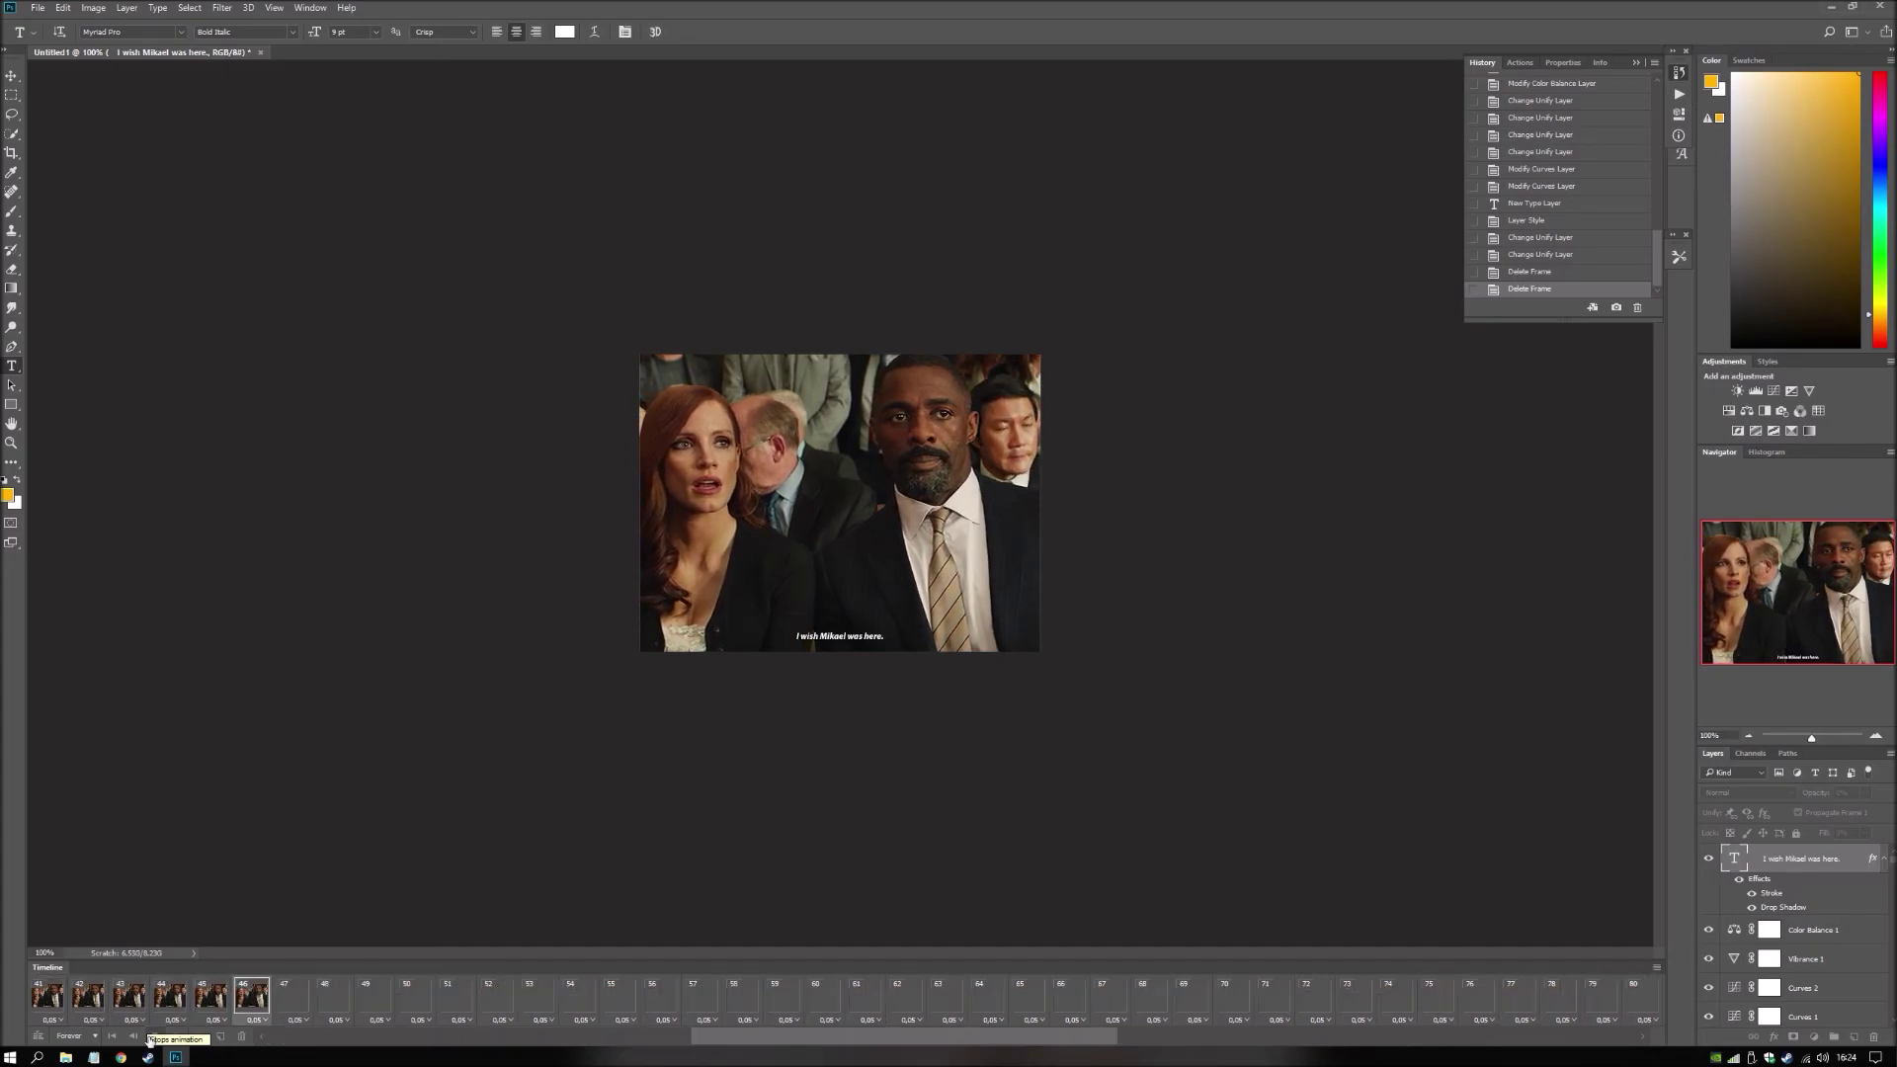
{"action": "left_click", "coordinate": [150, 1036]}
{"action": "left_click", "coordinate": [405, 993]}
{"action": "left_click", "coordinate": [356, 1006]}
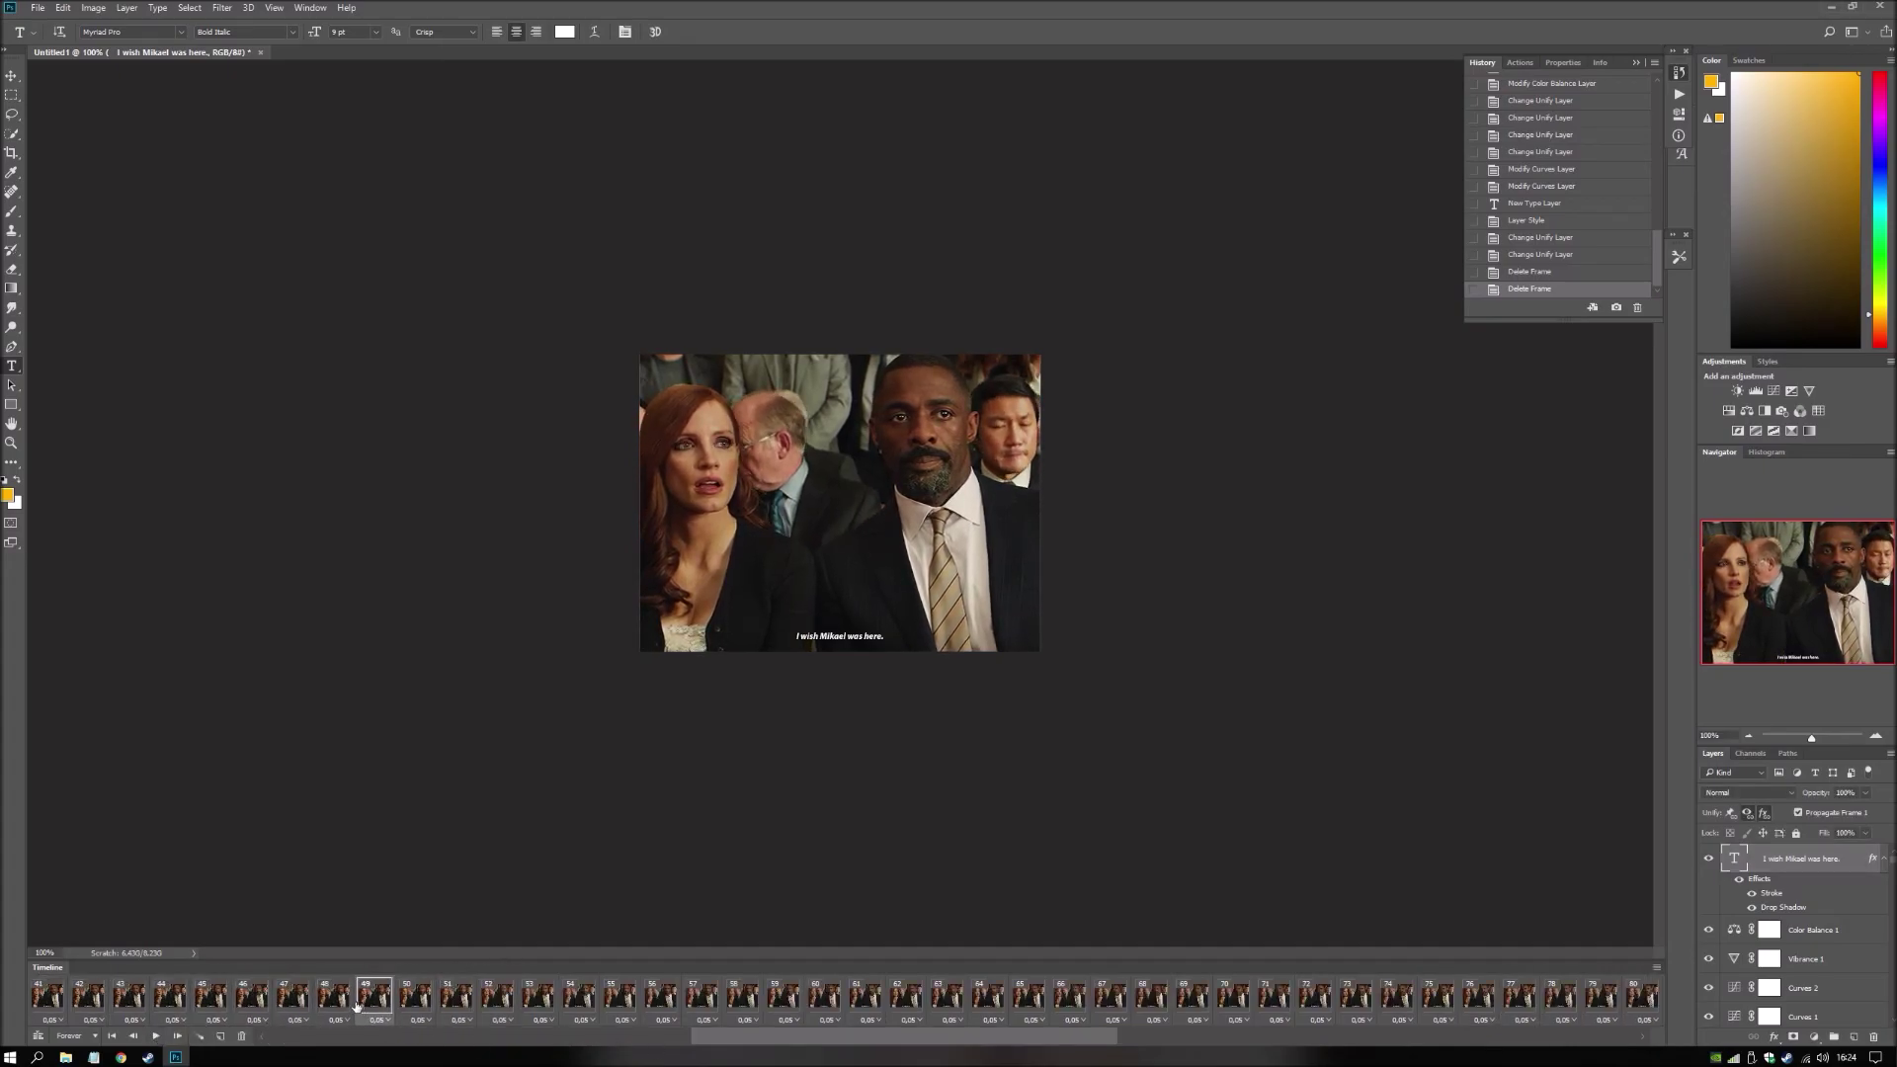
{"action": "left_click", "coordinate": [423, 993]}
{"action": "scroll", "coordinate": [415, 993], "scroll_direction": "right", "scroll_amount": 10}
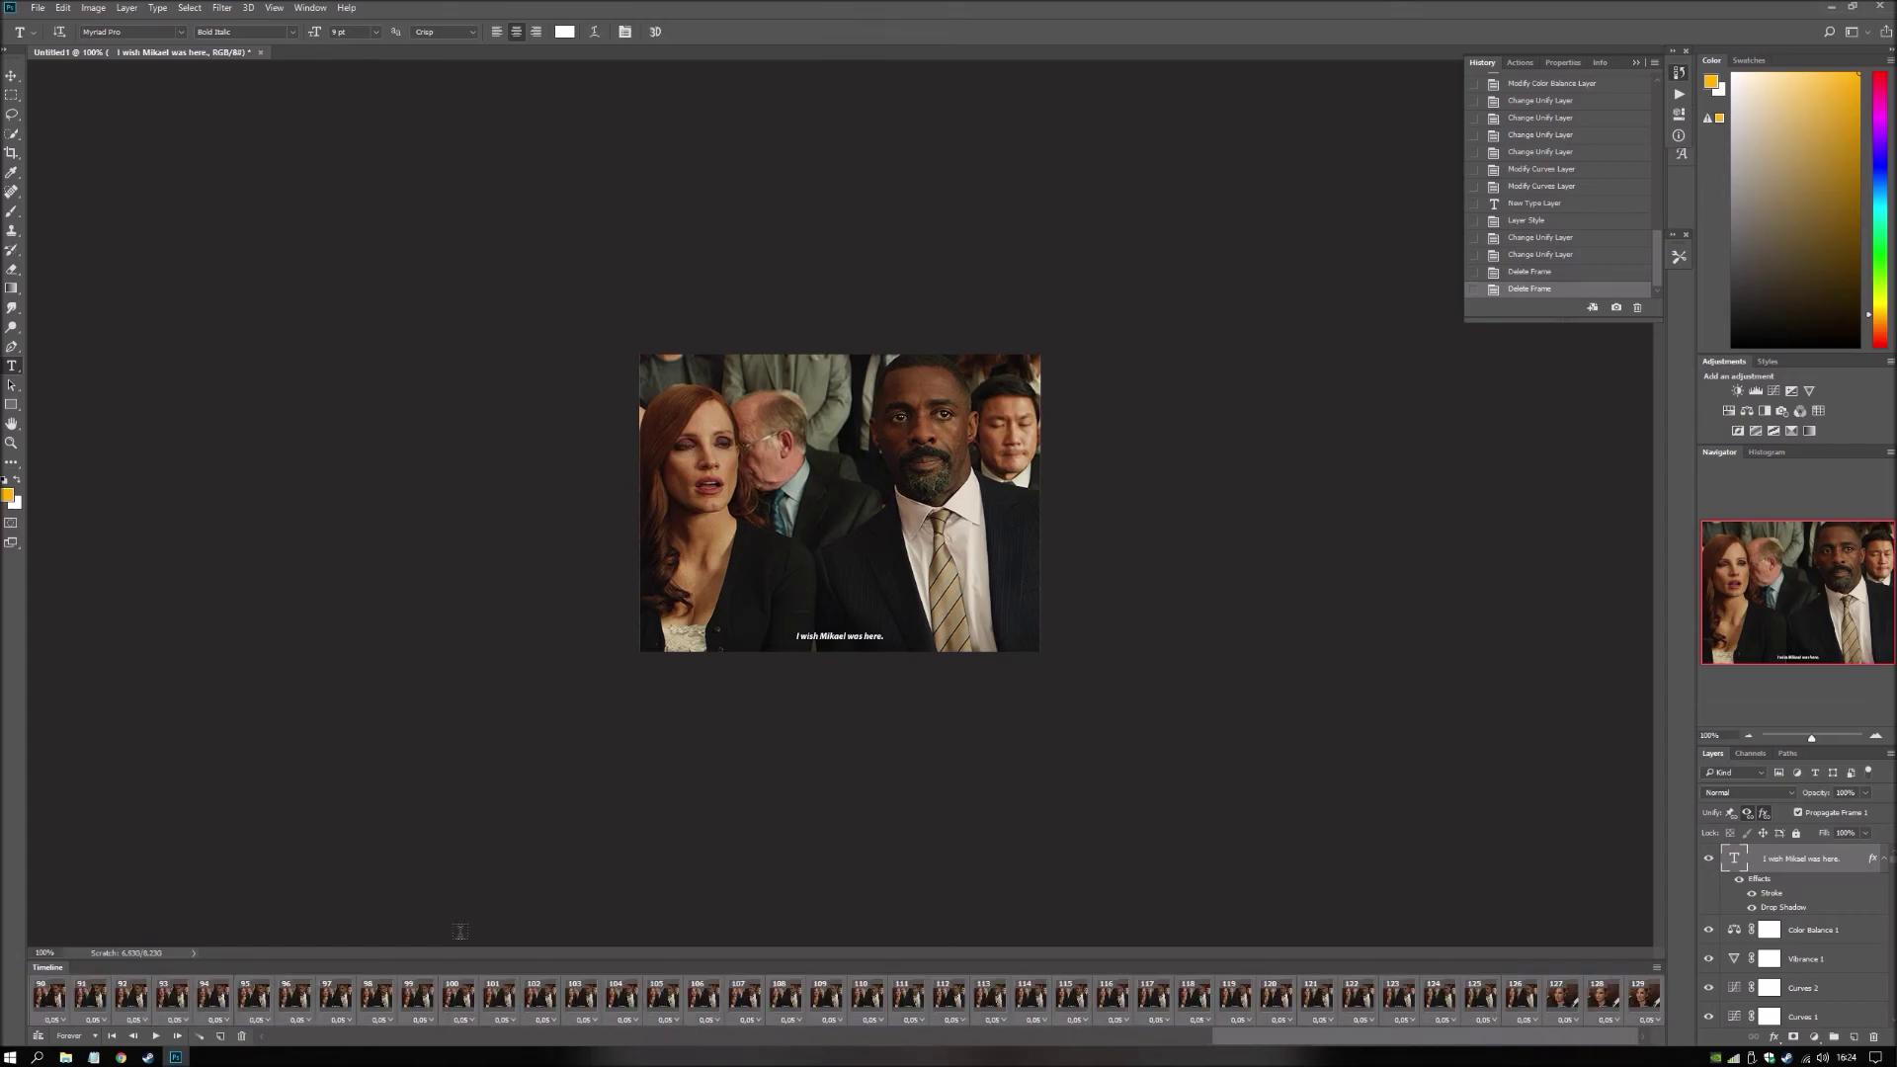
{"action": "left_click", "coordinate": [241, 1036]}
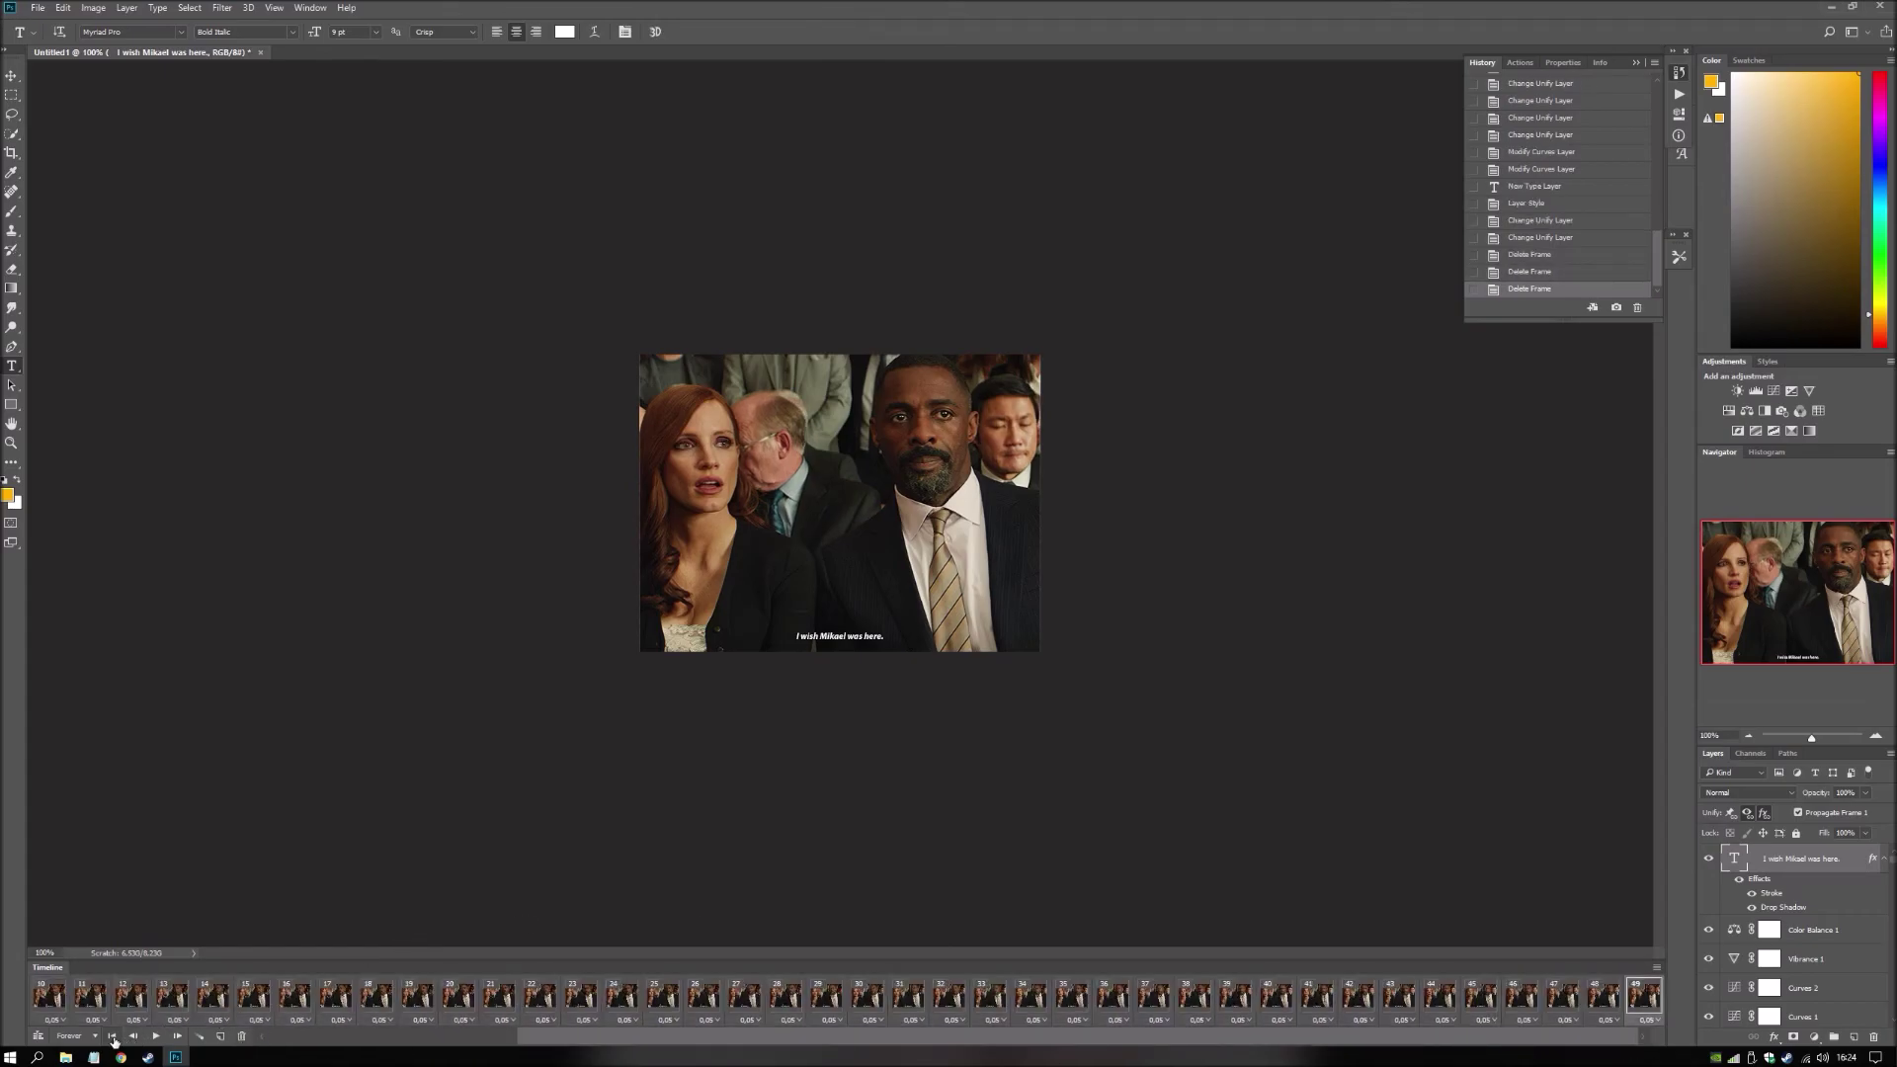
Delete opening frames 1 through 24, leaving the red-haired woman and striped-tie shot.
{"action": "left_click_drag", "start_coordinate": [655, 1042], "coordinate": [644, 1041]}
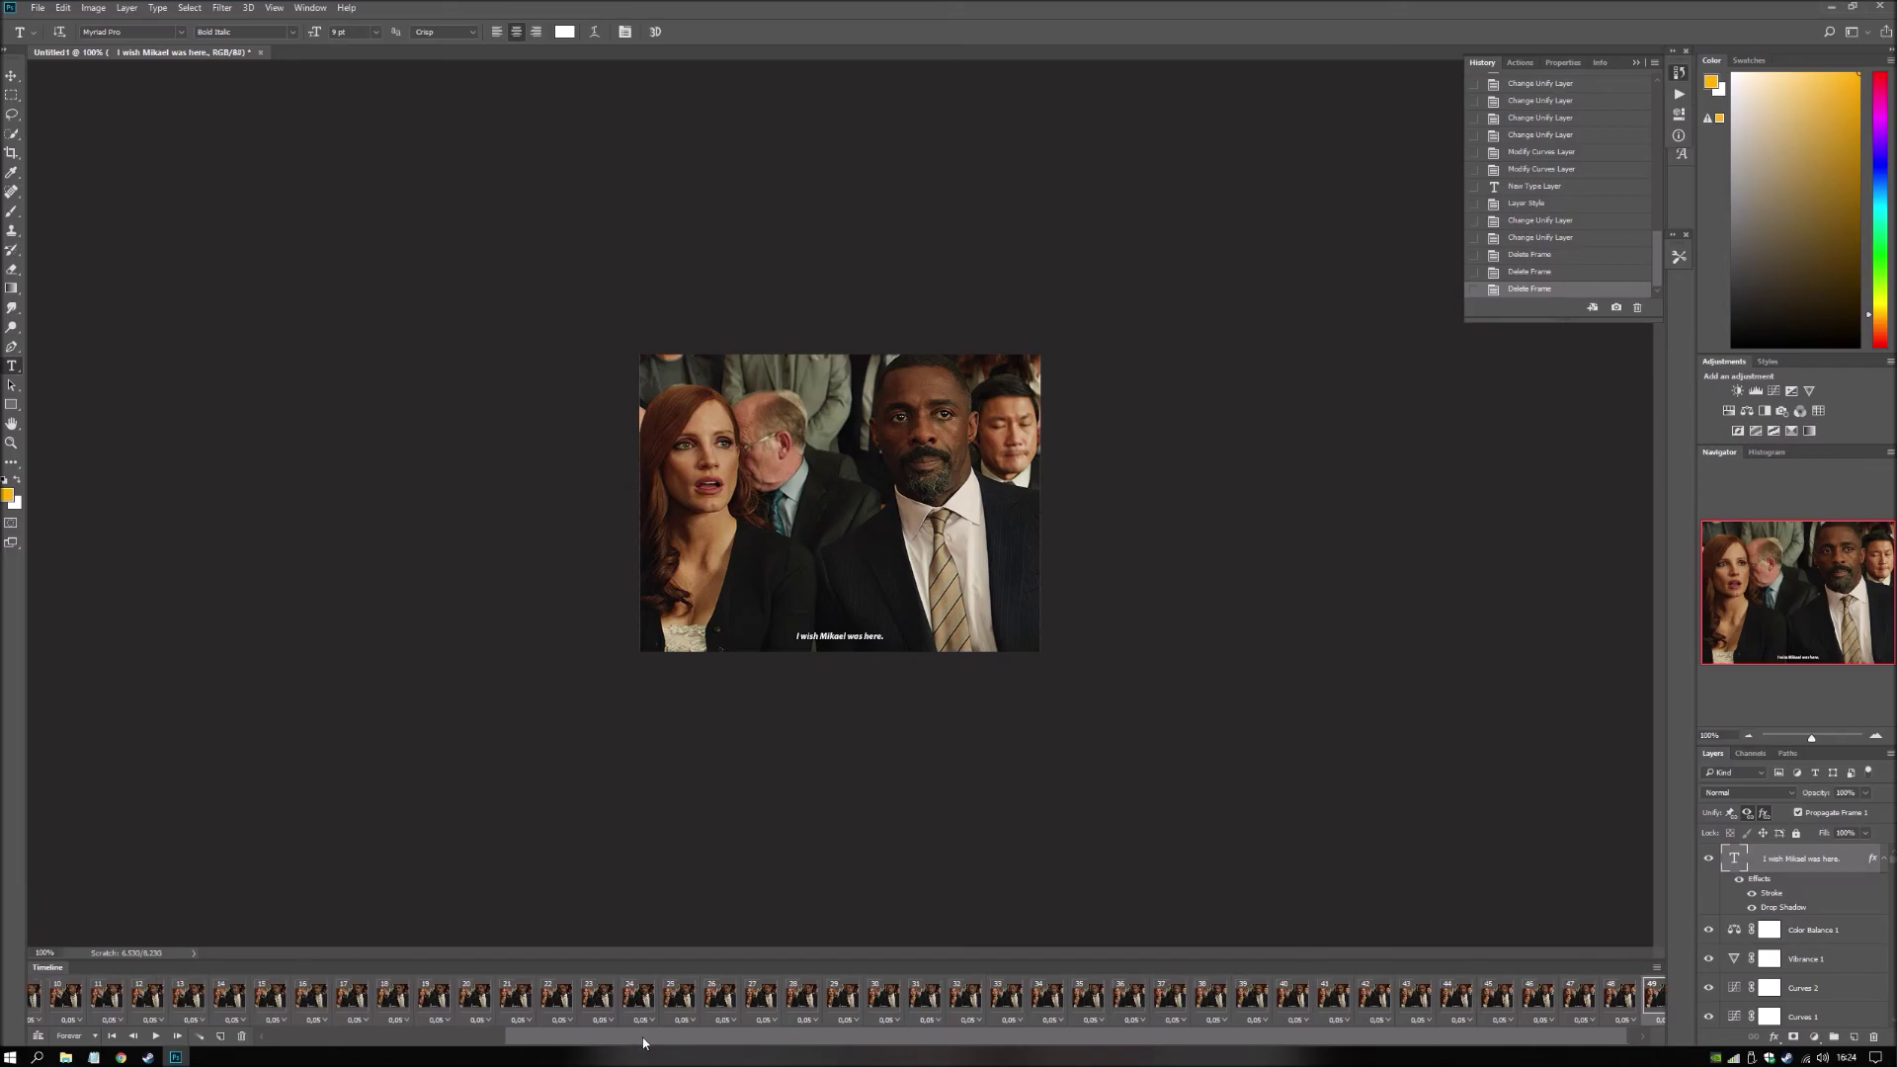
{"action": "left_click", "coordinate": [471, 996]}
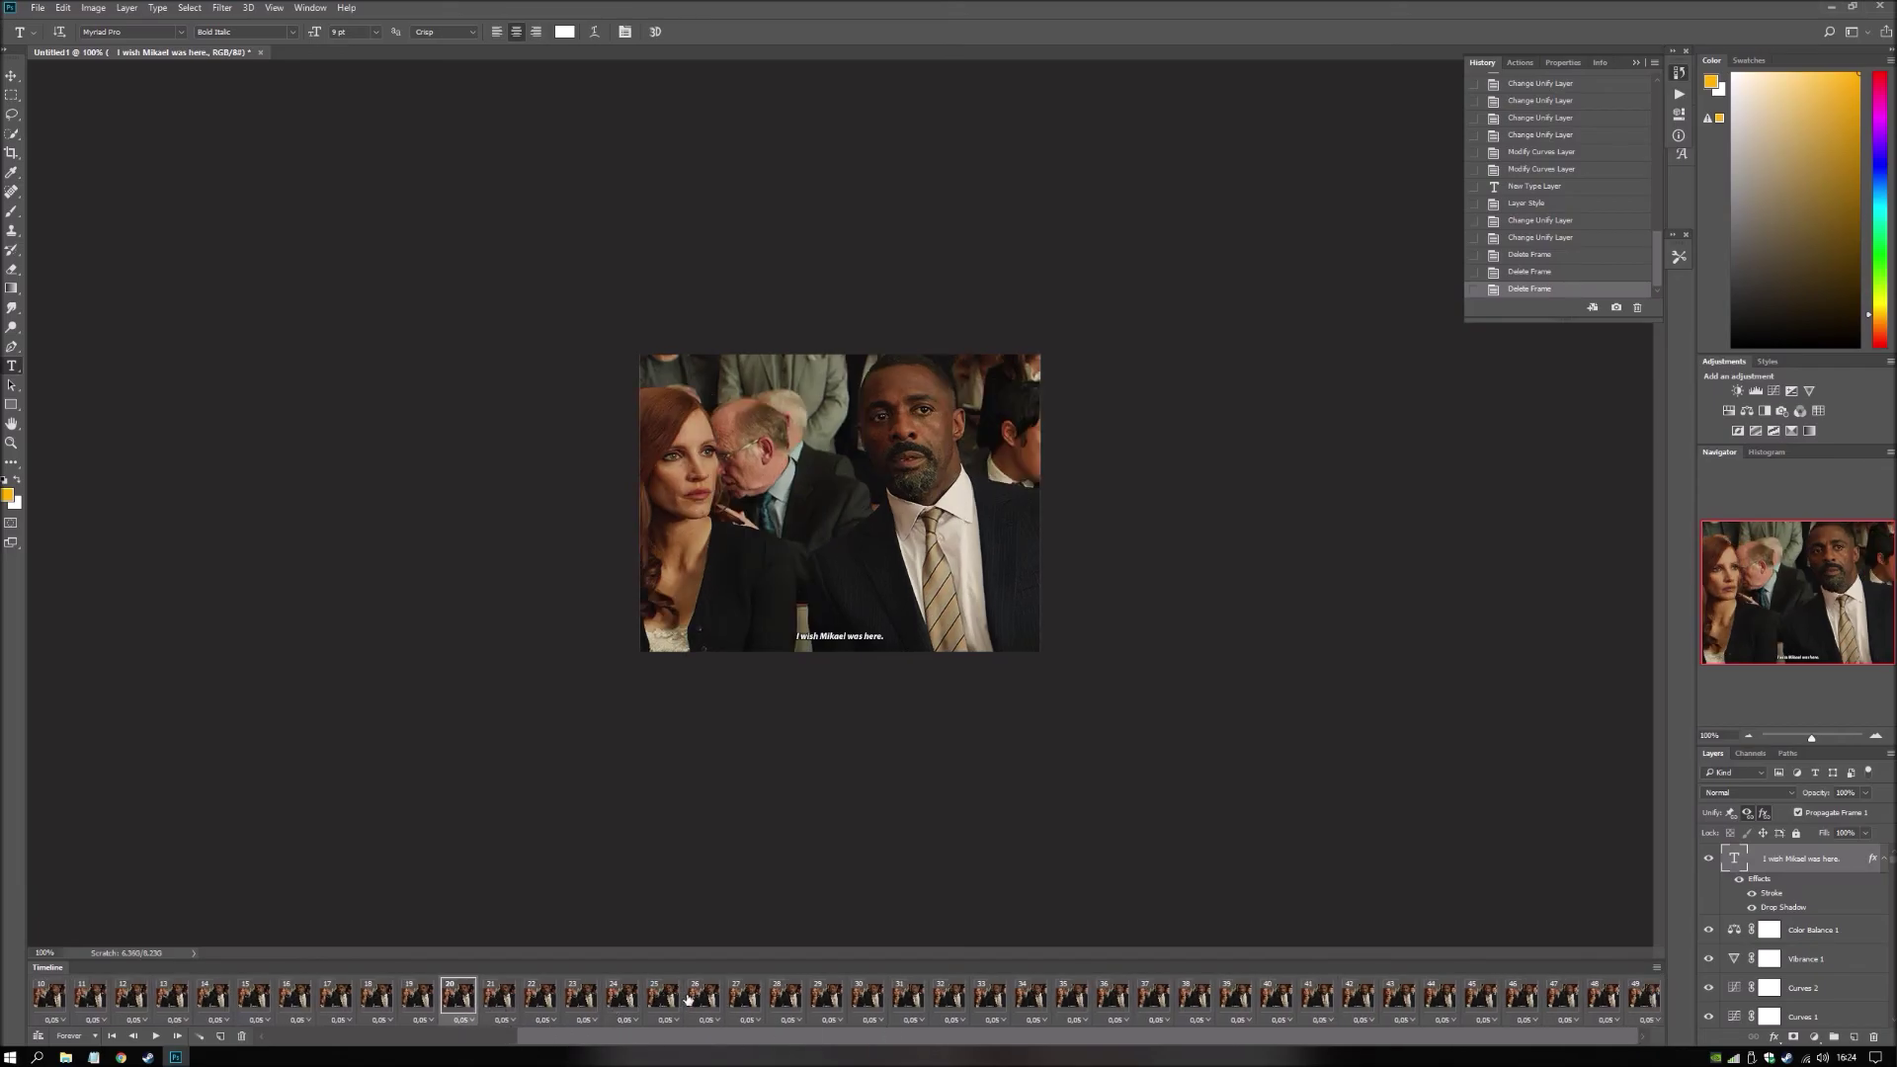
{"action": "left_click", "coordinate": [613, 996]}
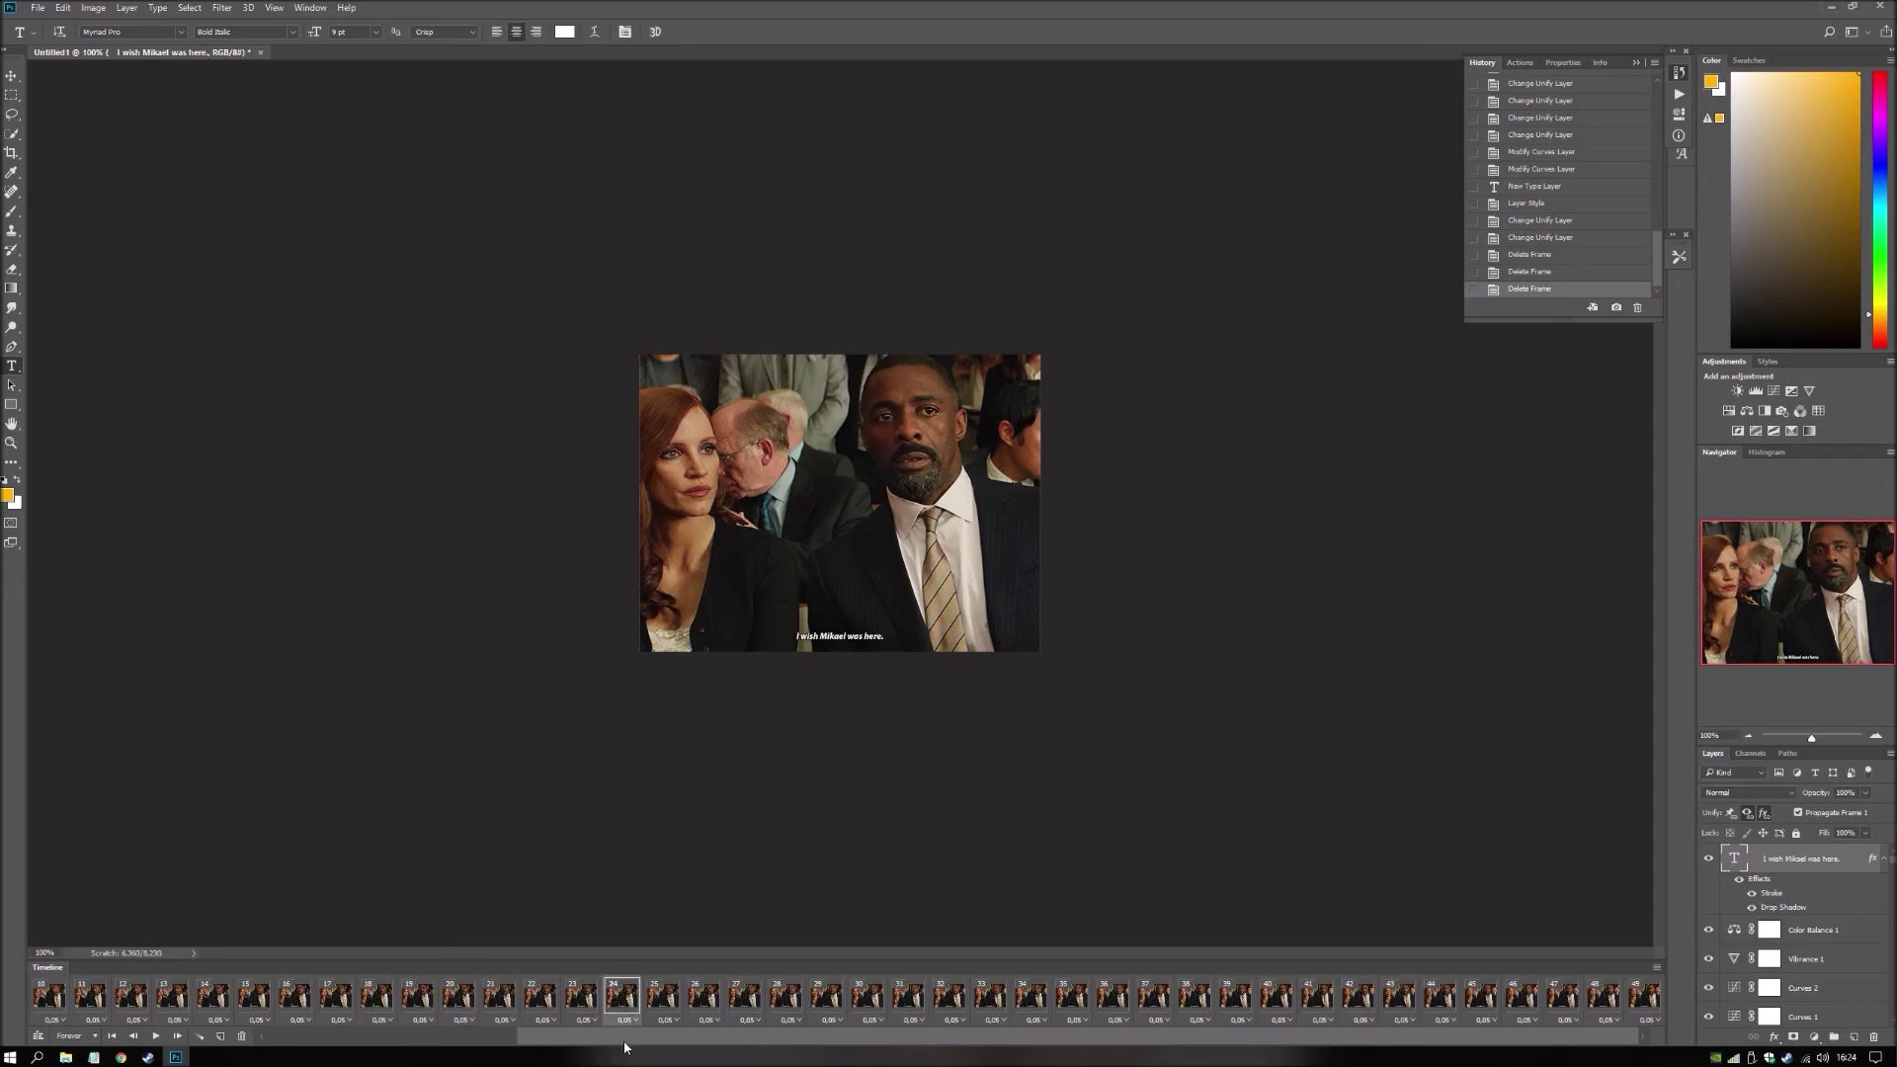
{"action": "scroll", "coordinate": [395, 998], "scroll_direction": "left", "scroll_amount": 5}
{"action": "left_click", "coordinate": [44, 996], "text": "shift"}
{"action": "left_click", "coordinate": [242, 1036]}
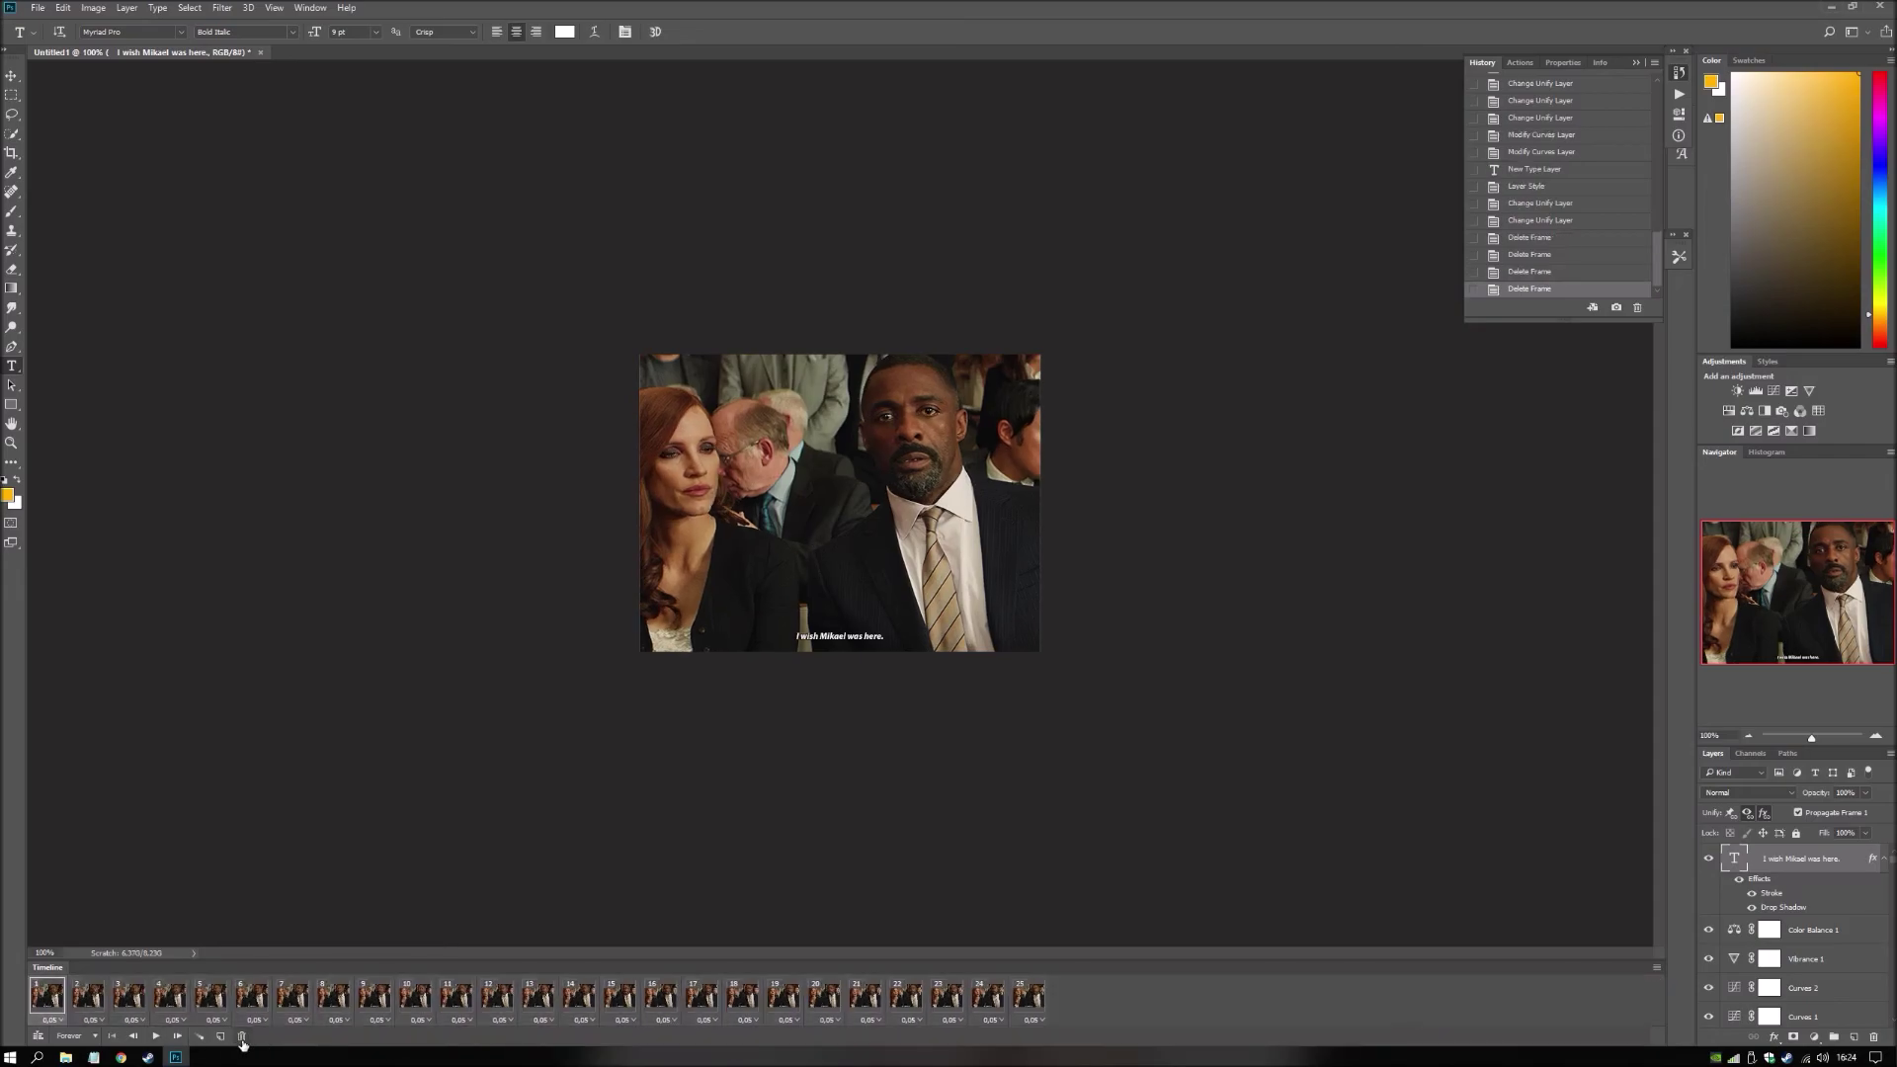
{"action": "left_click", "coordinate": [242, 1036]}
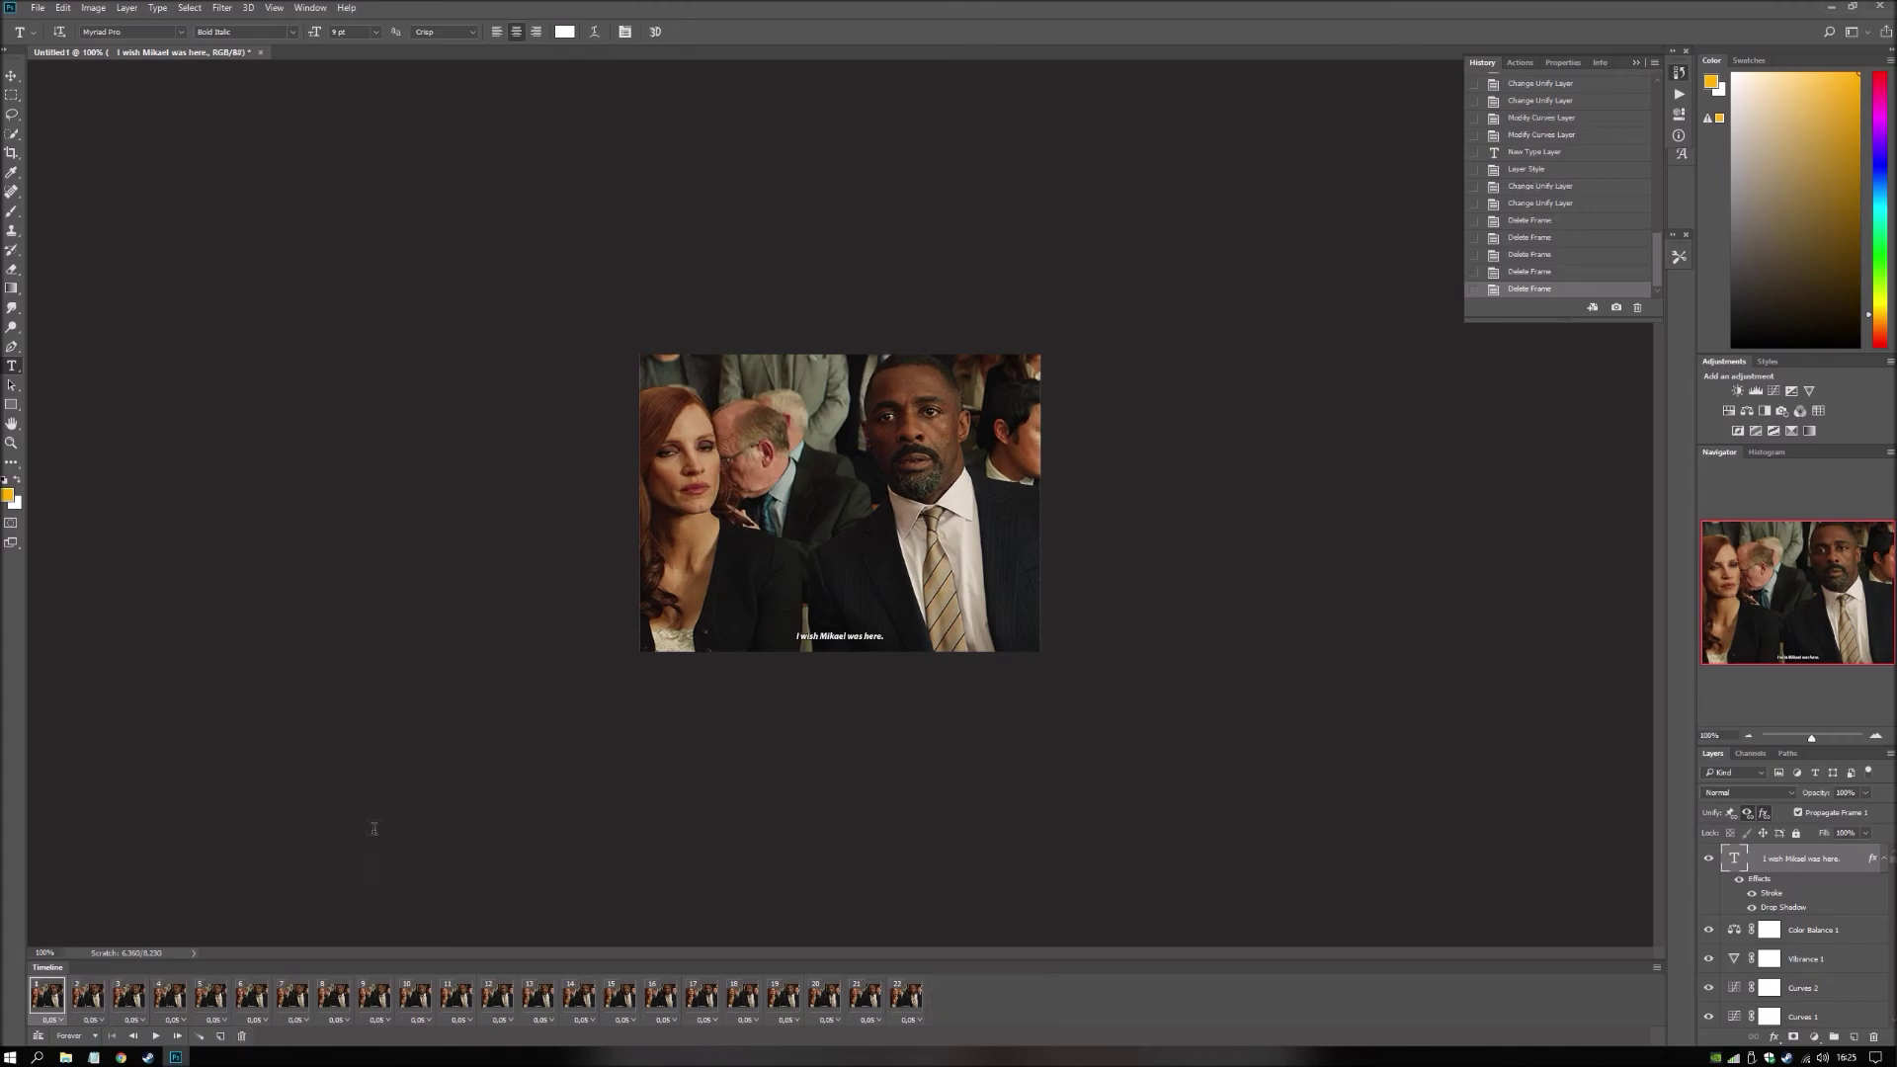
{"action": "left_click", "coordinate": [828, 638]}
Change the subtitle to 'I WOULD DIE' and delete the first two frames.
{"action": "key", "text": "ctrl+a"}
{"action": "type", "text": "I WOULD DIE"}
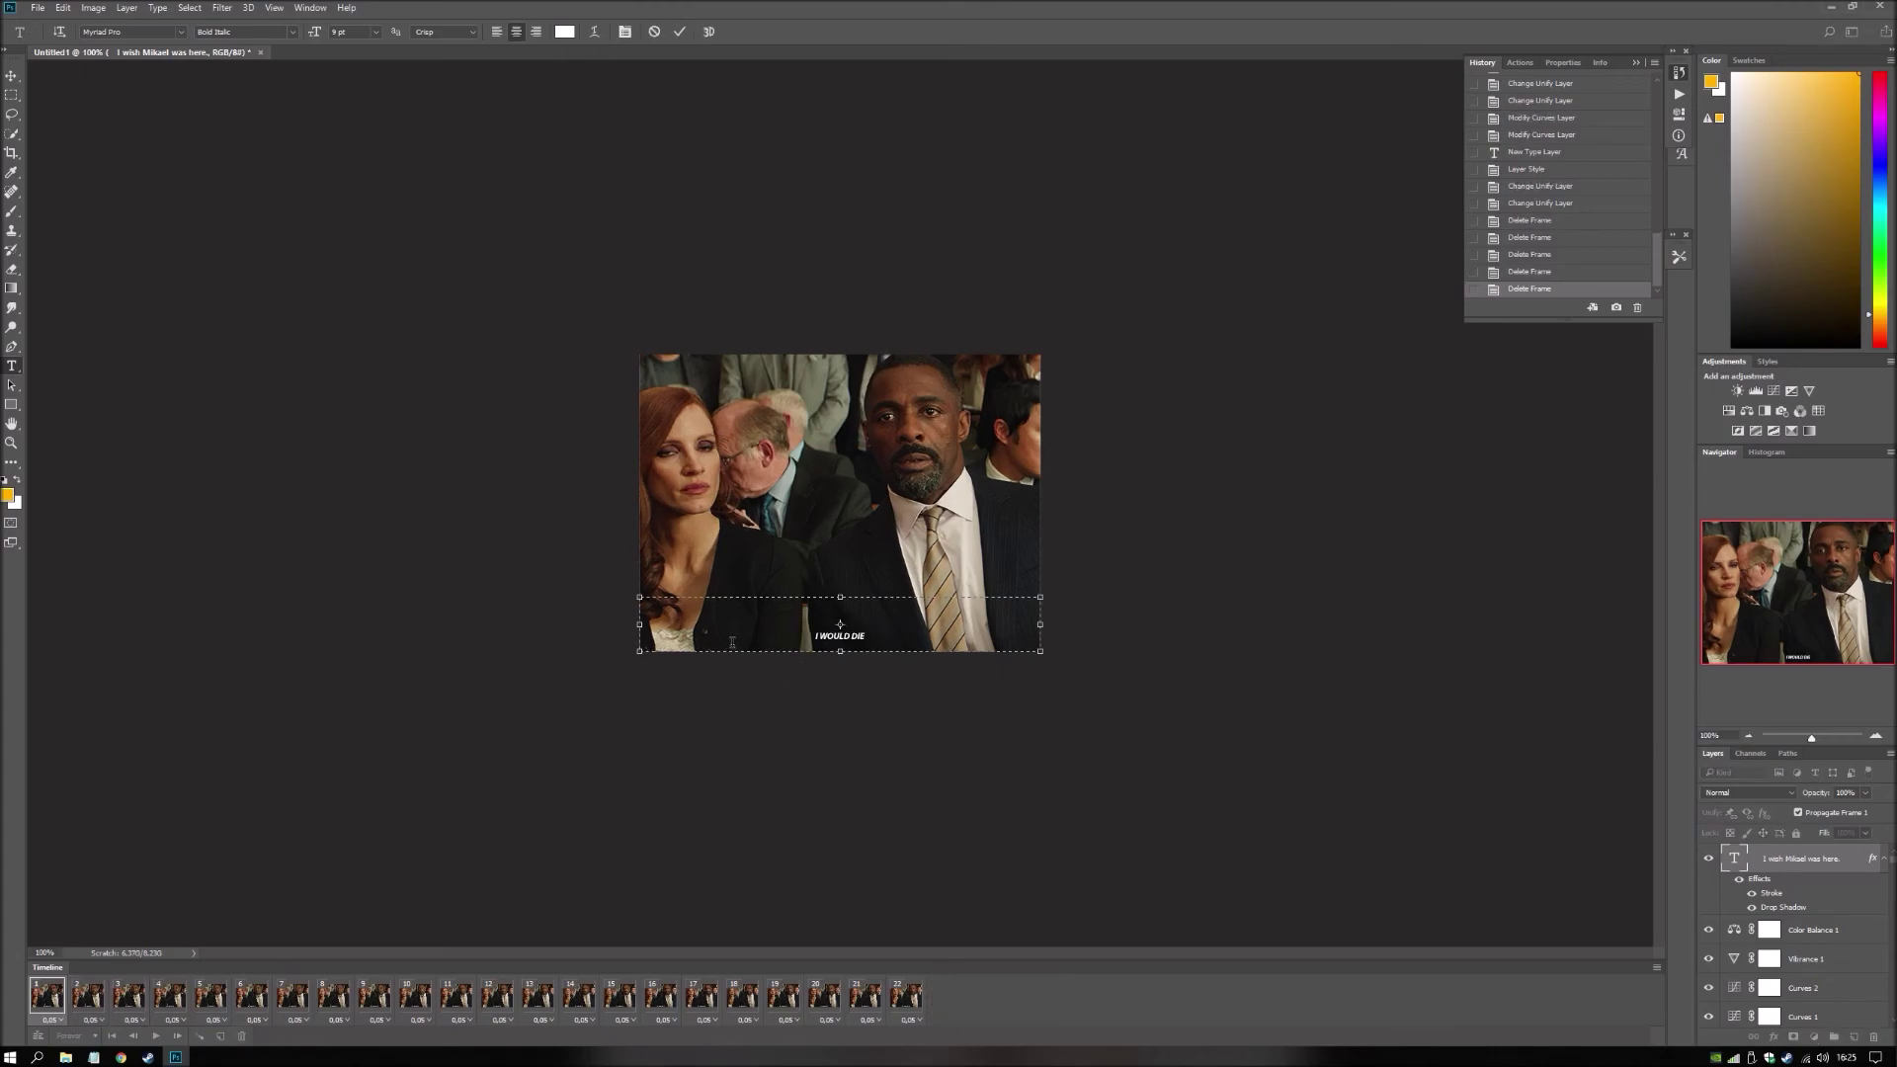
{"action": "left_click", "coordinate": [680, 32]}
{"action": "key", "text": "ctrl+alt+shift+s"}
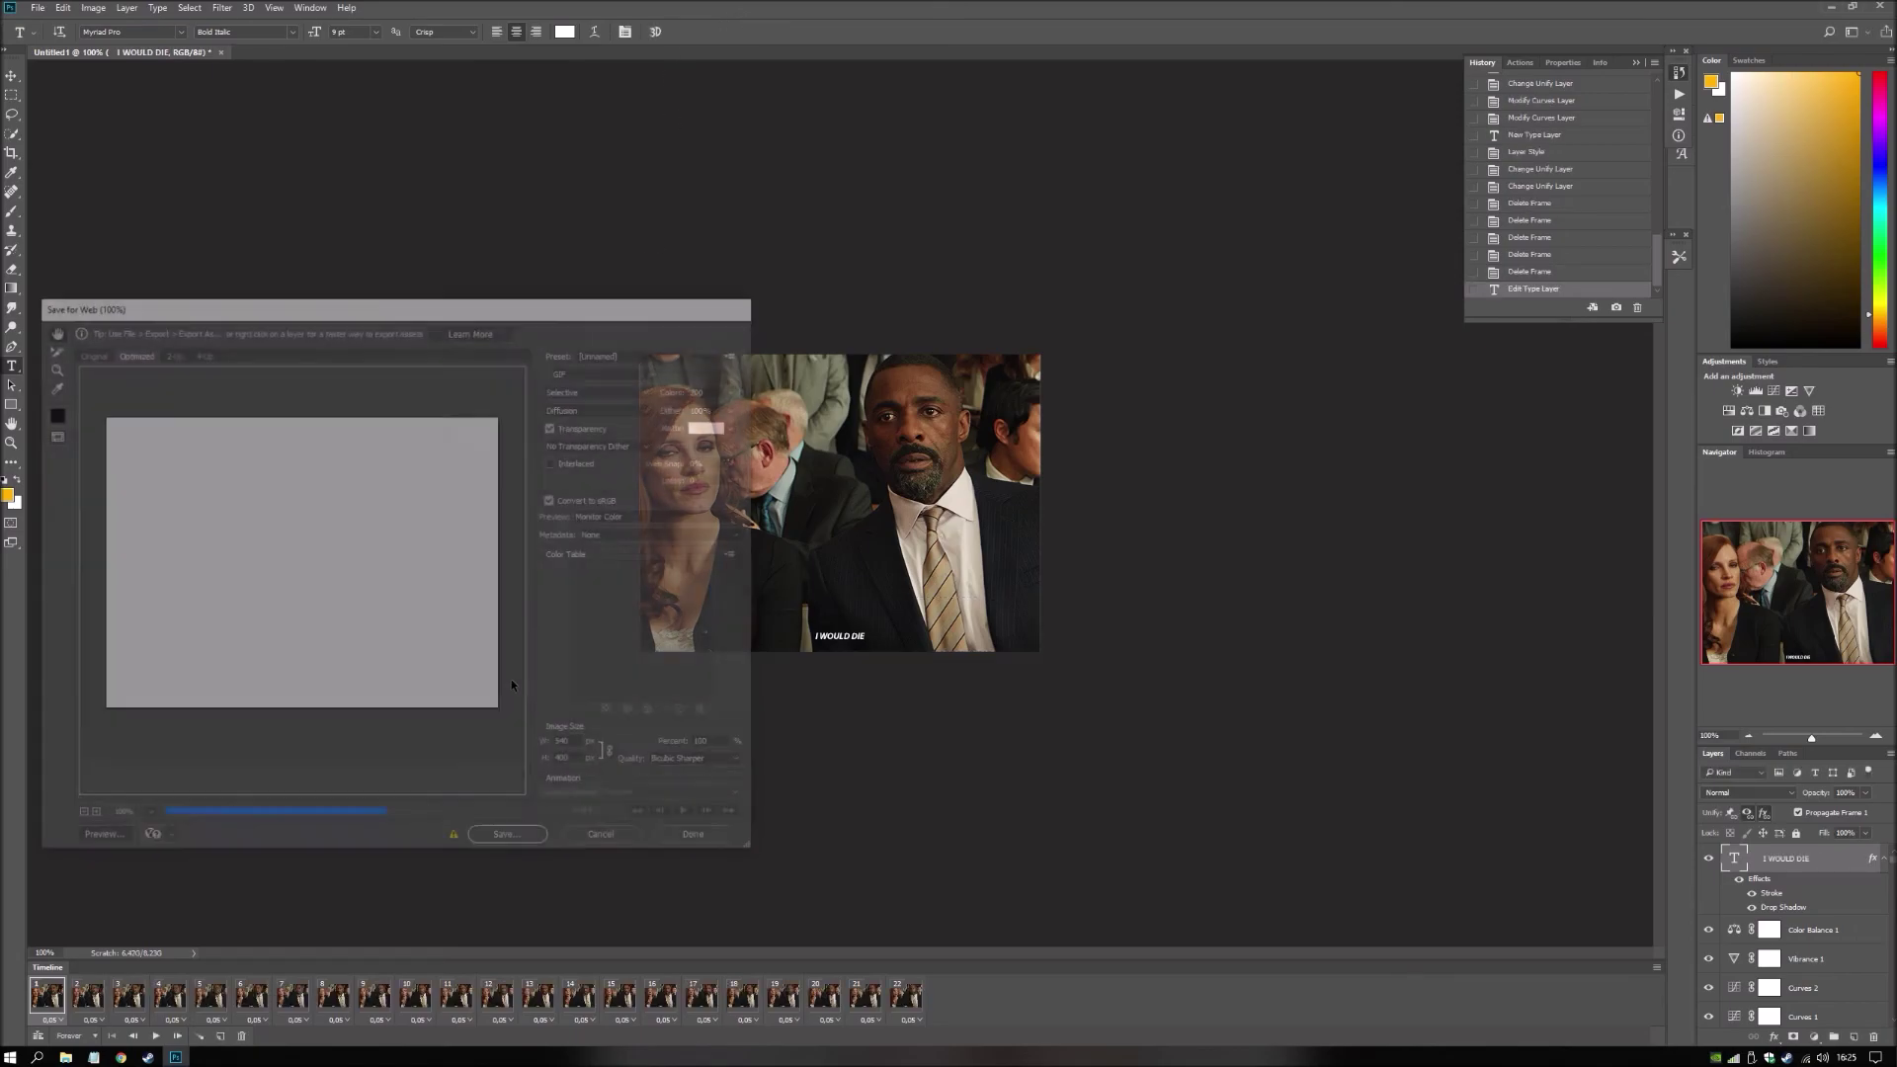
{"action": "left_click", "coordinate": [606, 841]}
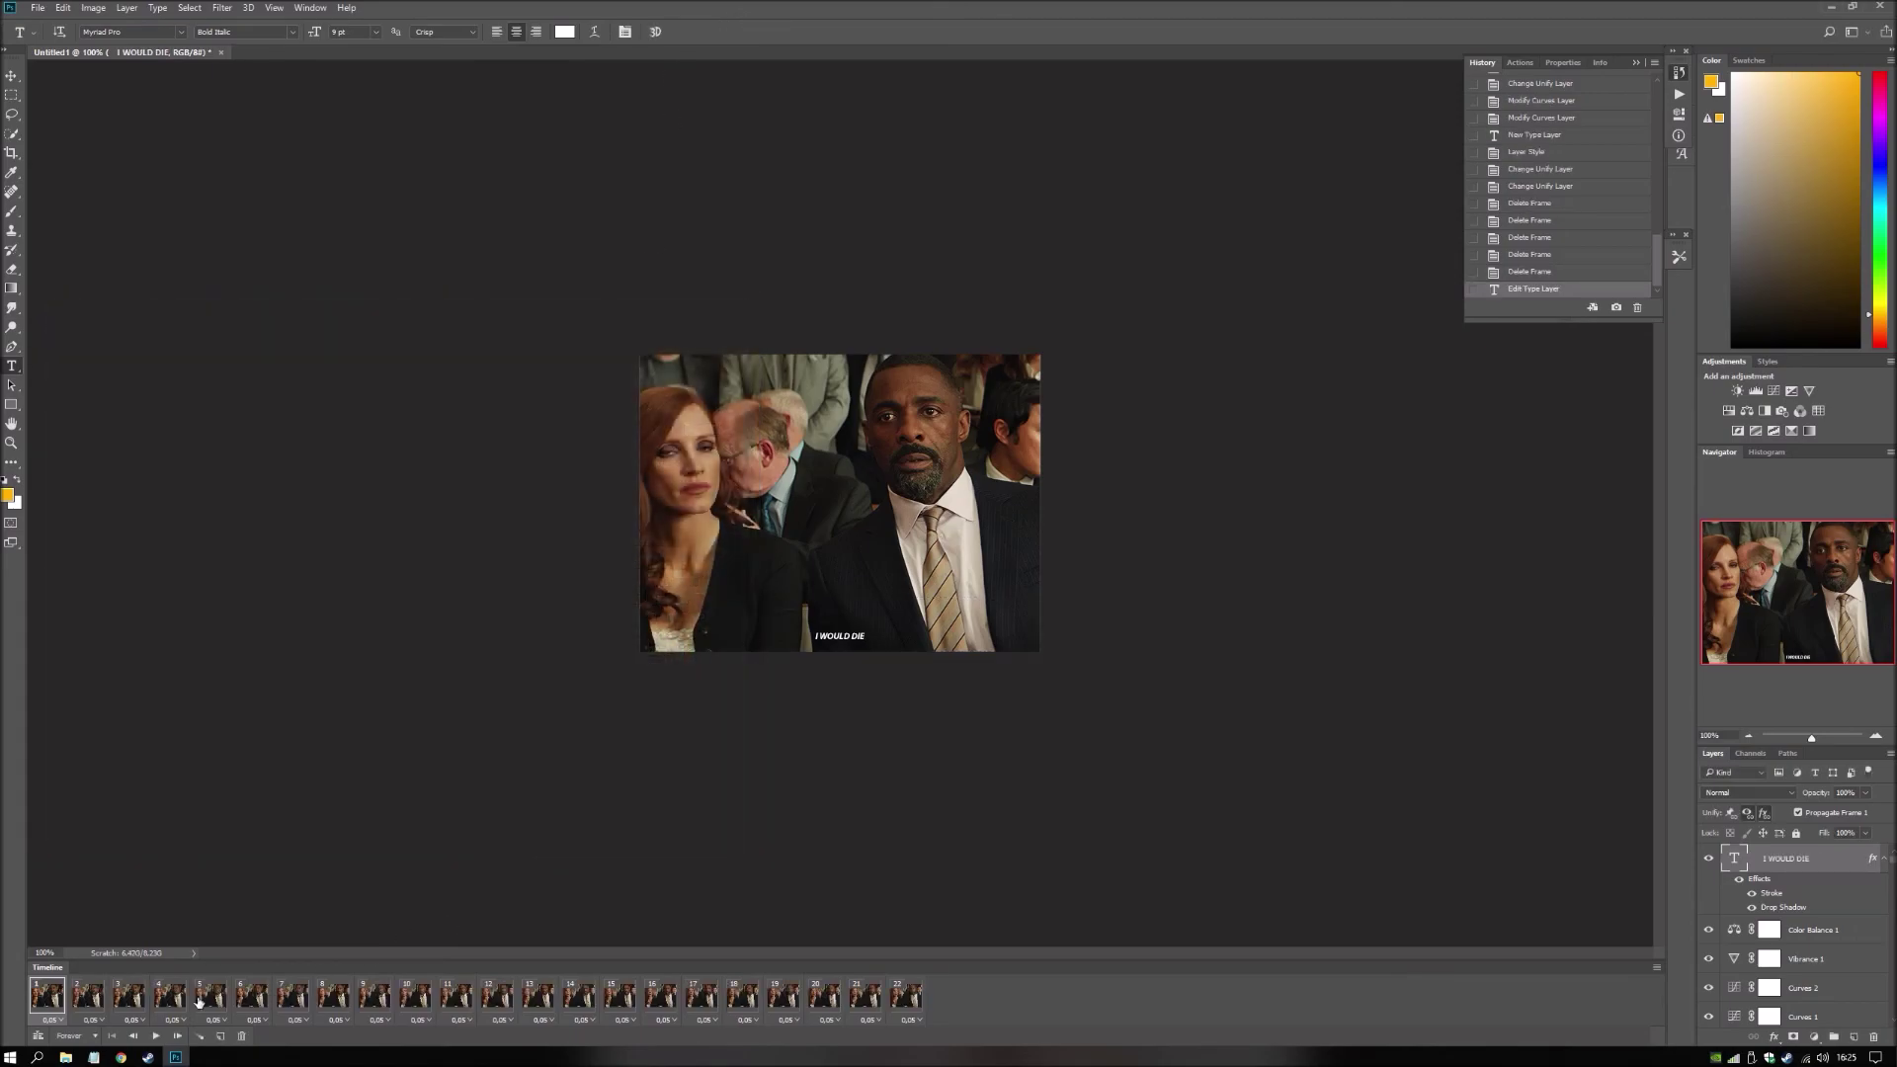
{"action": "left_click", "coordinate": [88, 995], "text": "shift"}
{"action": "left_click", "coordinate": [241, 1036]}
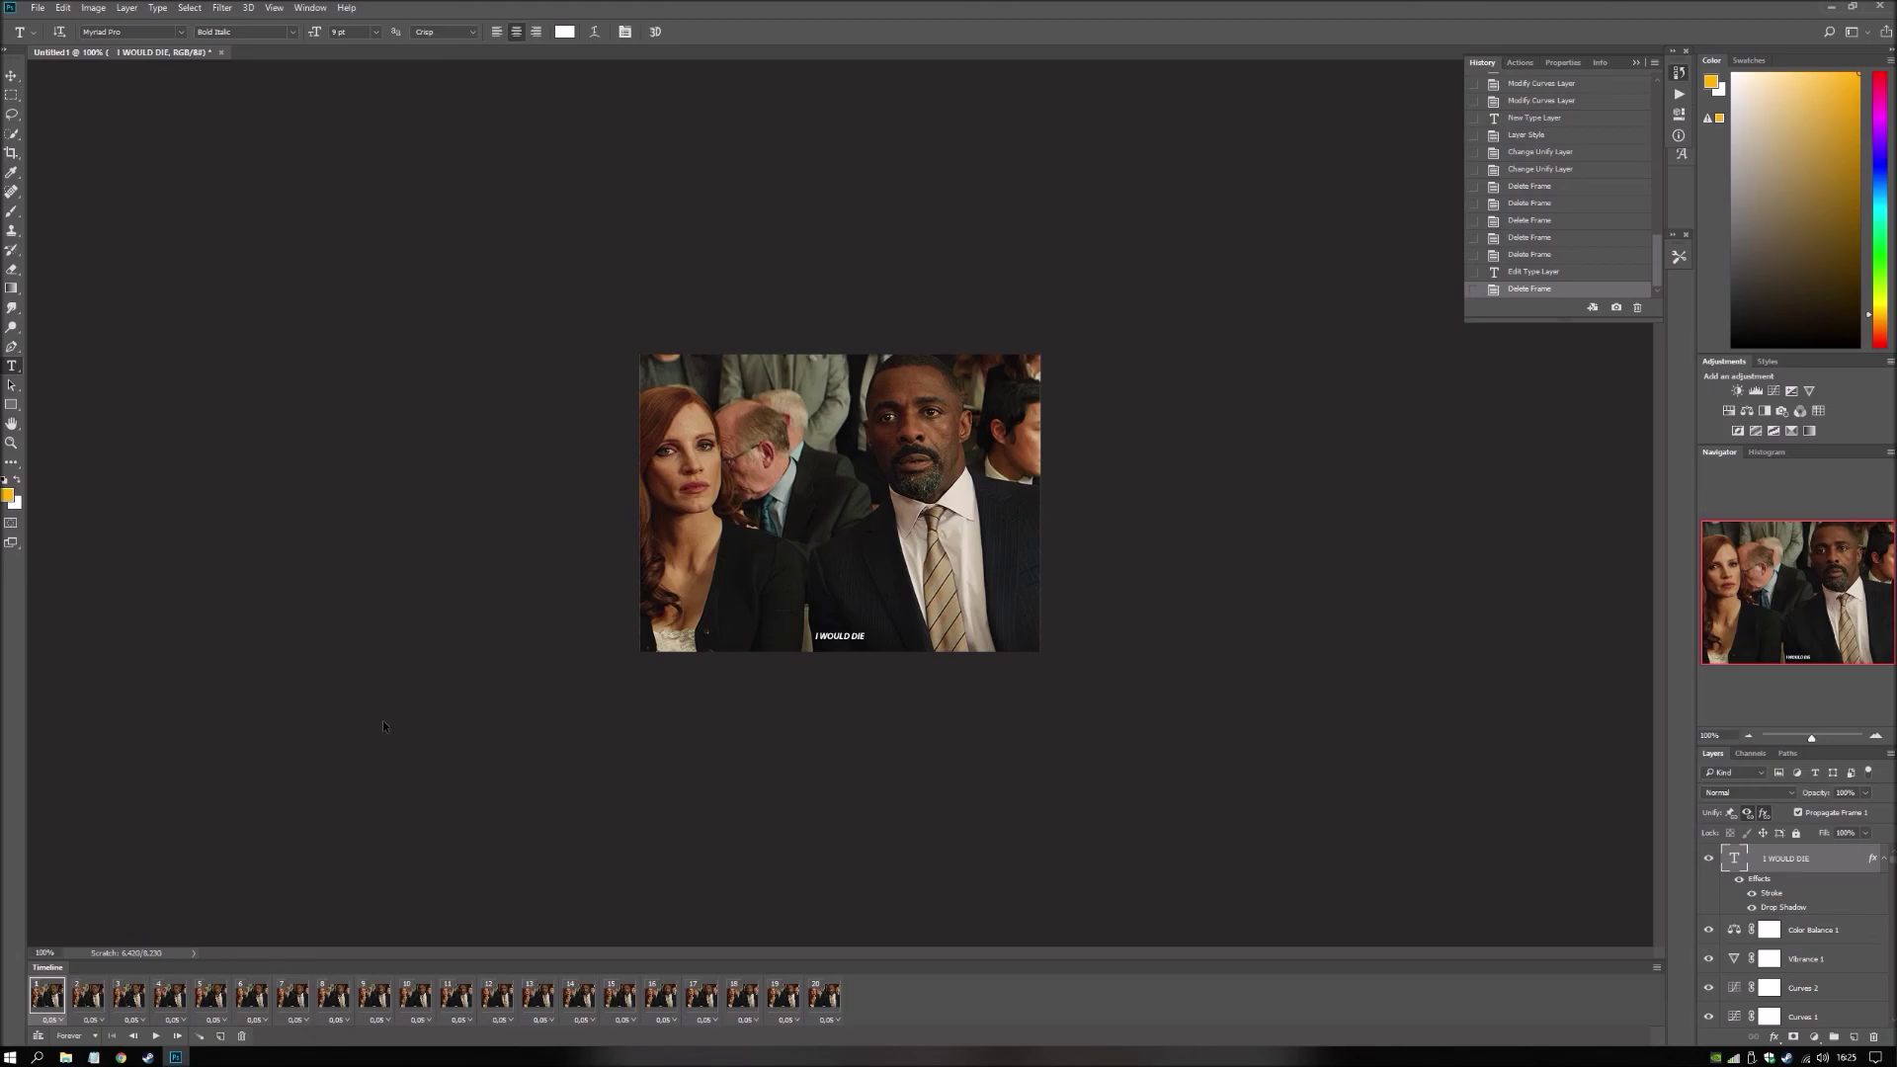
Preview the 20-frame GIF in Save for Web and save it as 7.gif.
{"action": "key", "text": "ctrl+alt+shift+s"}
{"action": "left_click", "coordinate": [691, 817]}
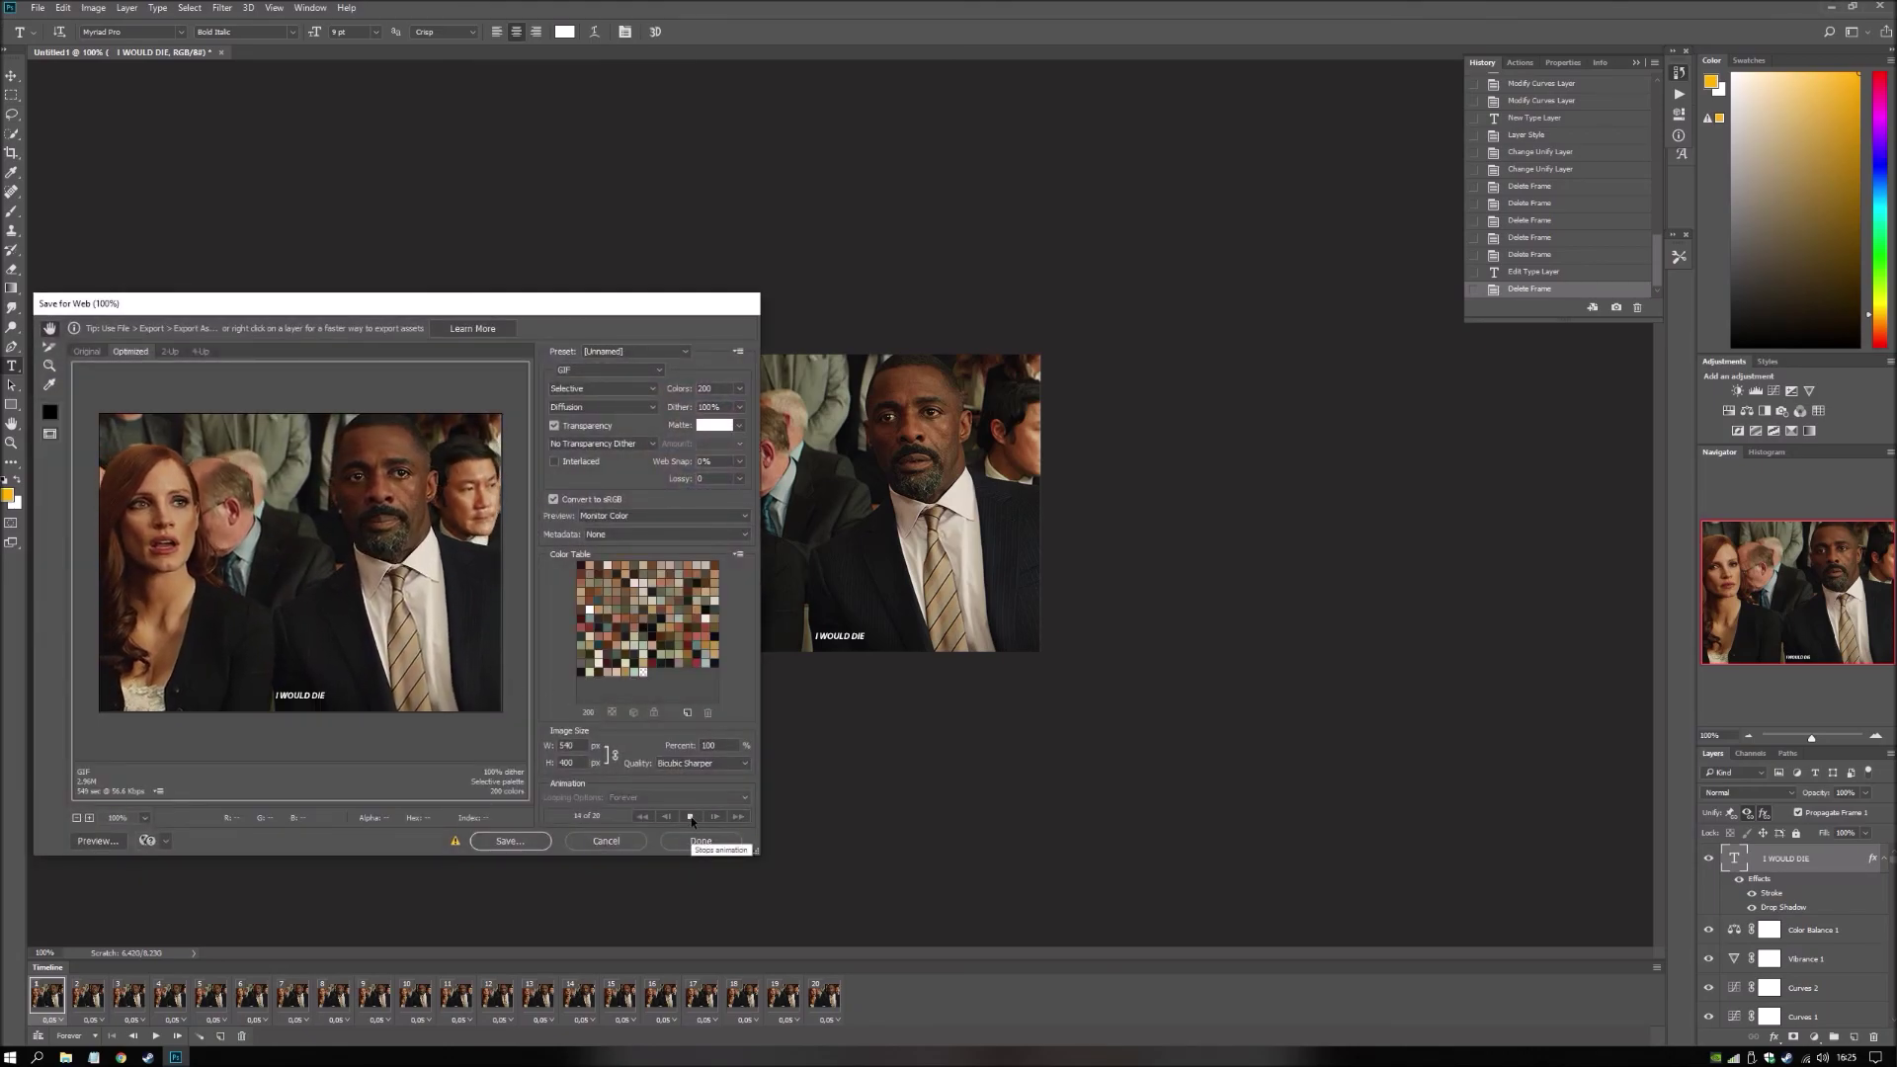
{"action": "left_click", "coordinate": [691, 817]}
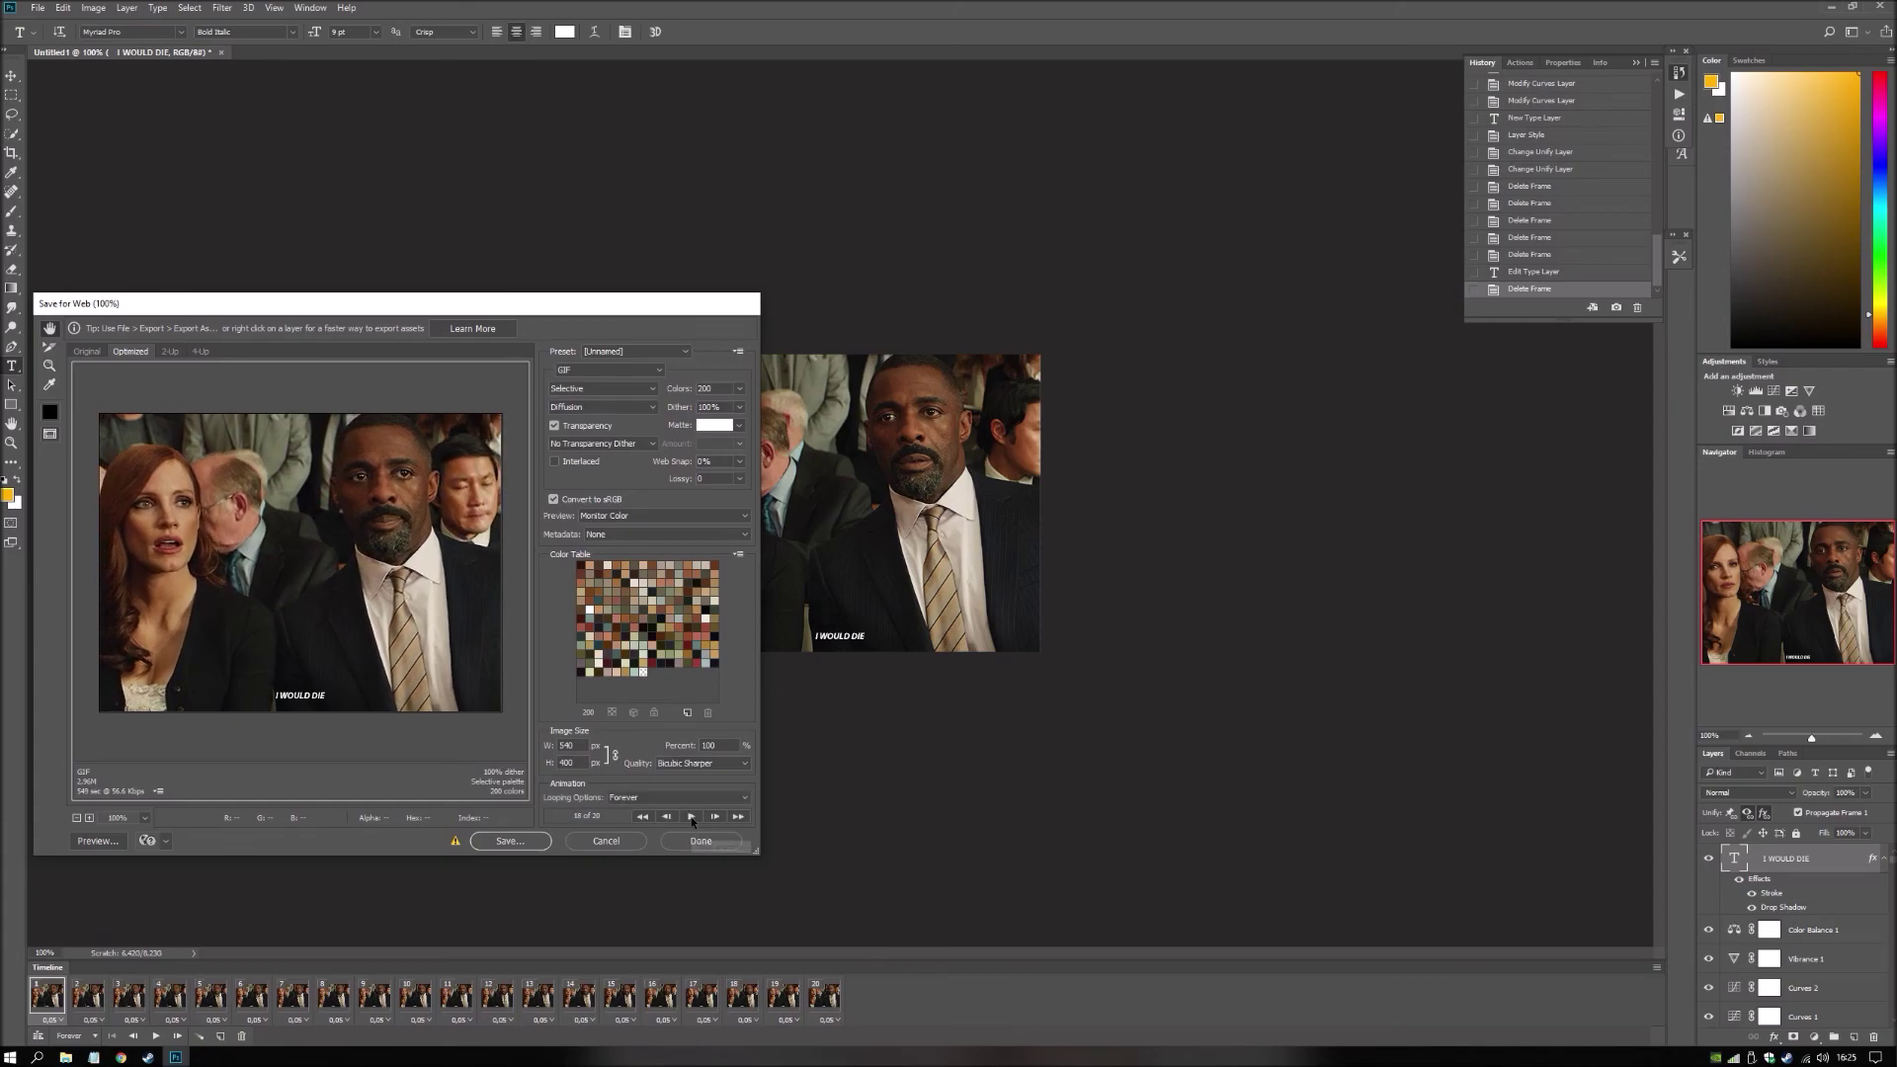
{"action": "left_click", "coordinate": [504, 841]}
{"action": "type", "text": "7"}
{"action": "key", "text": "Return"}
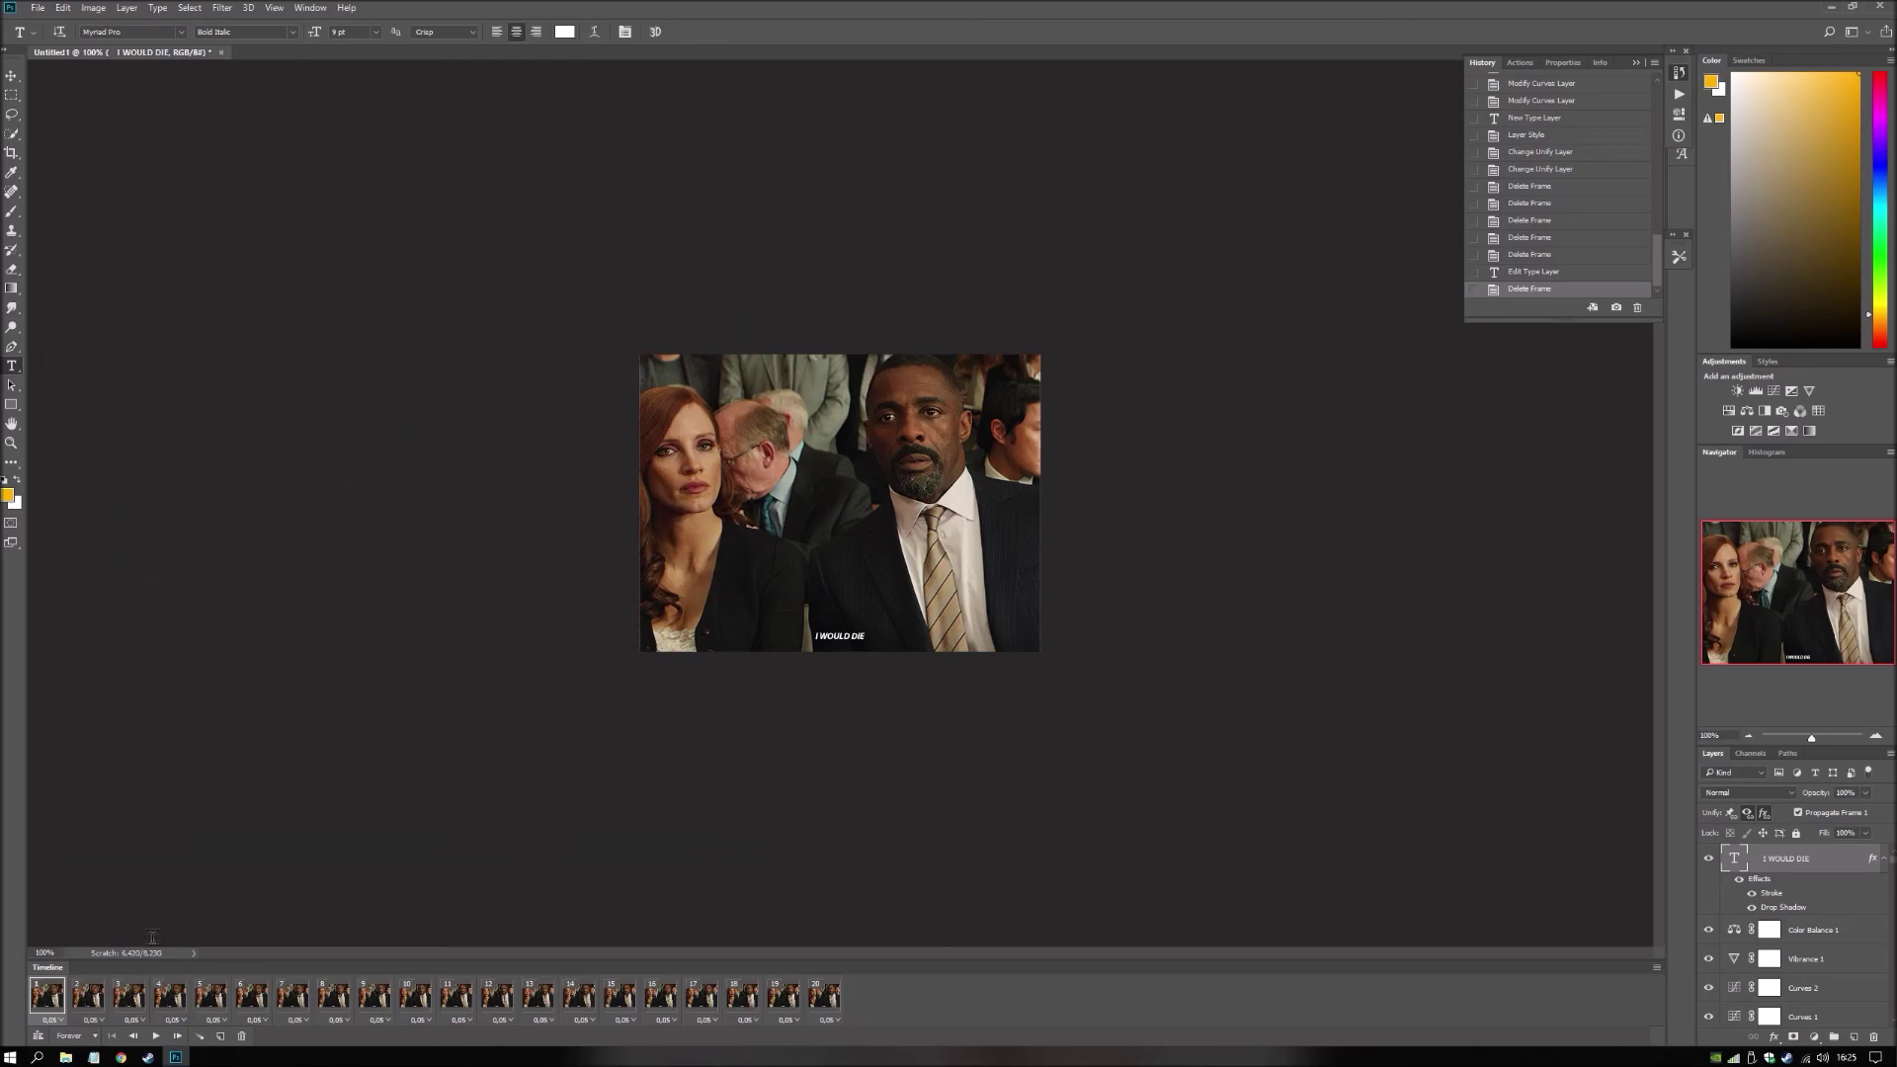
Open the GIF export folder inside D:\Photoshop in File Explorer.
{"action": "left_click", "coordinate": [65, 1057]}
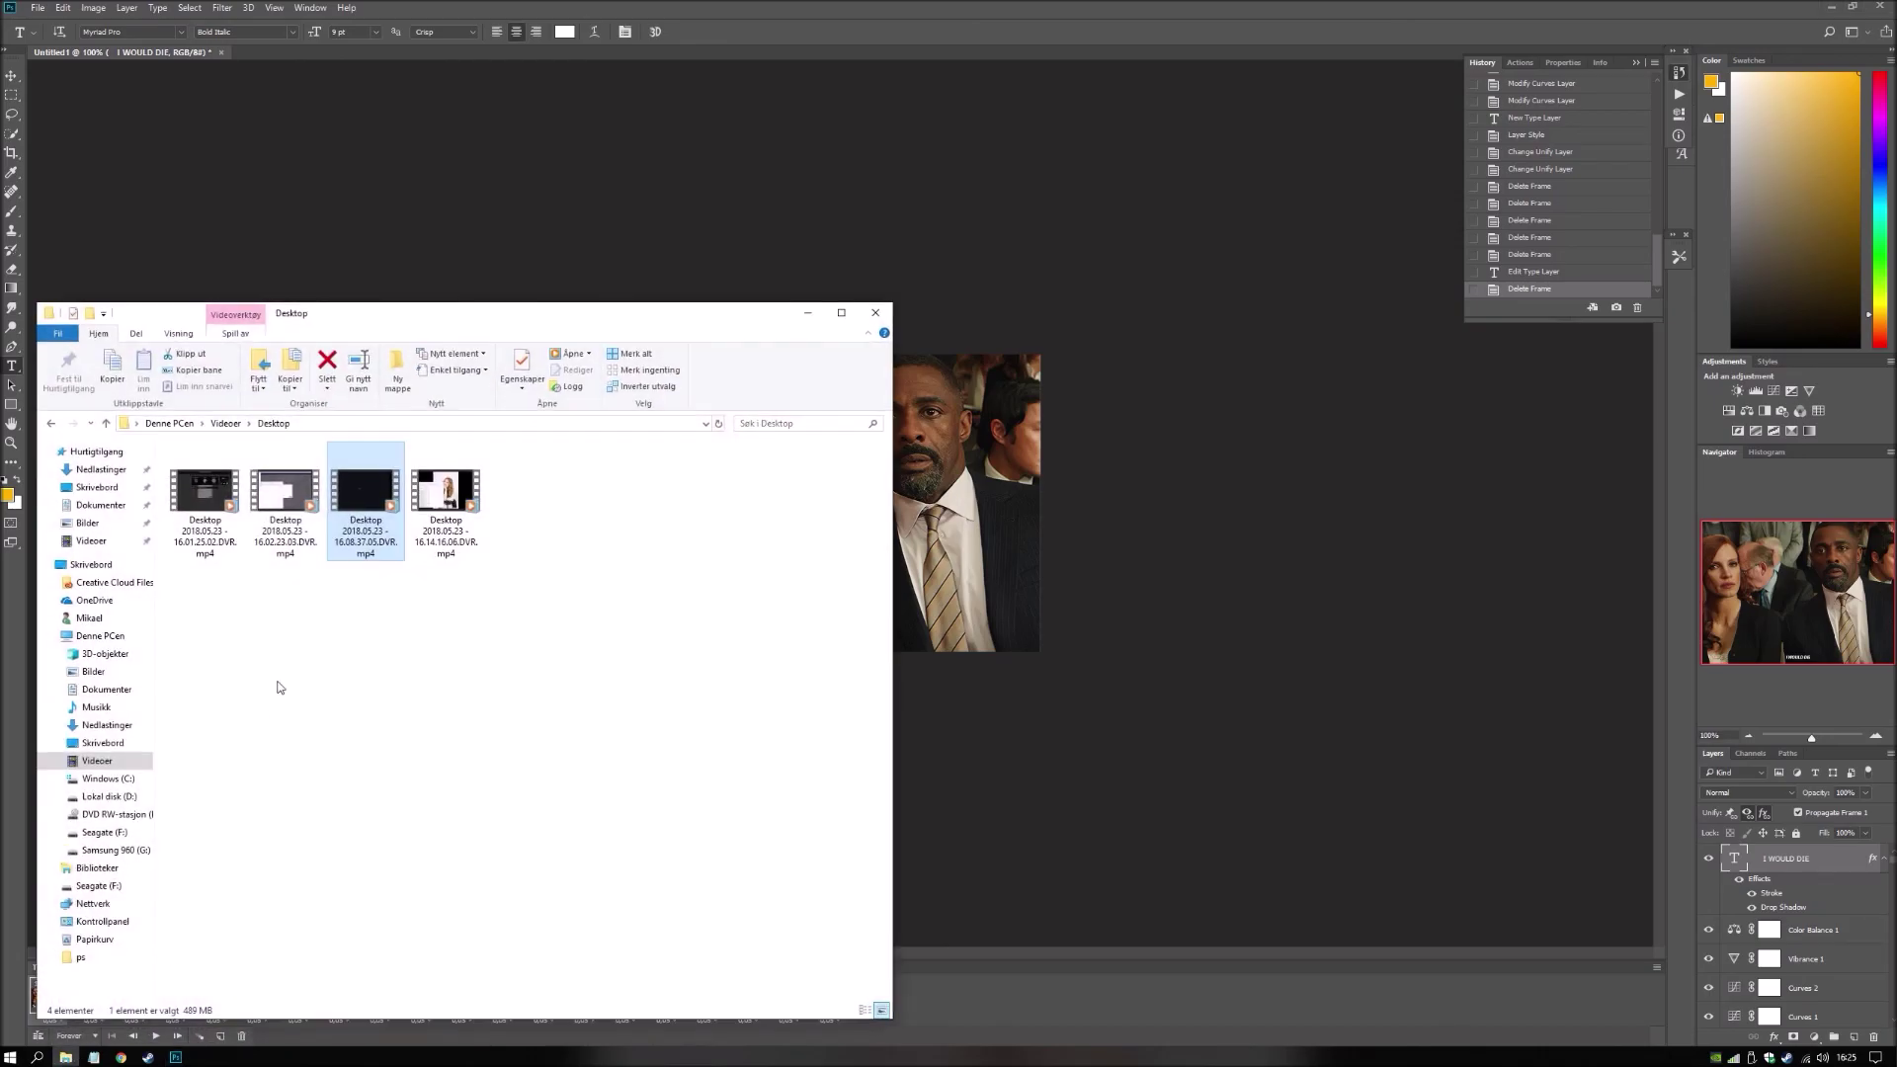
{"action": "left_click", "coordinate": [123, 797]}
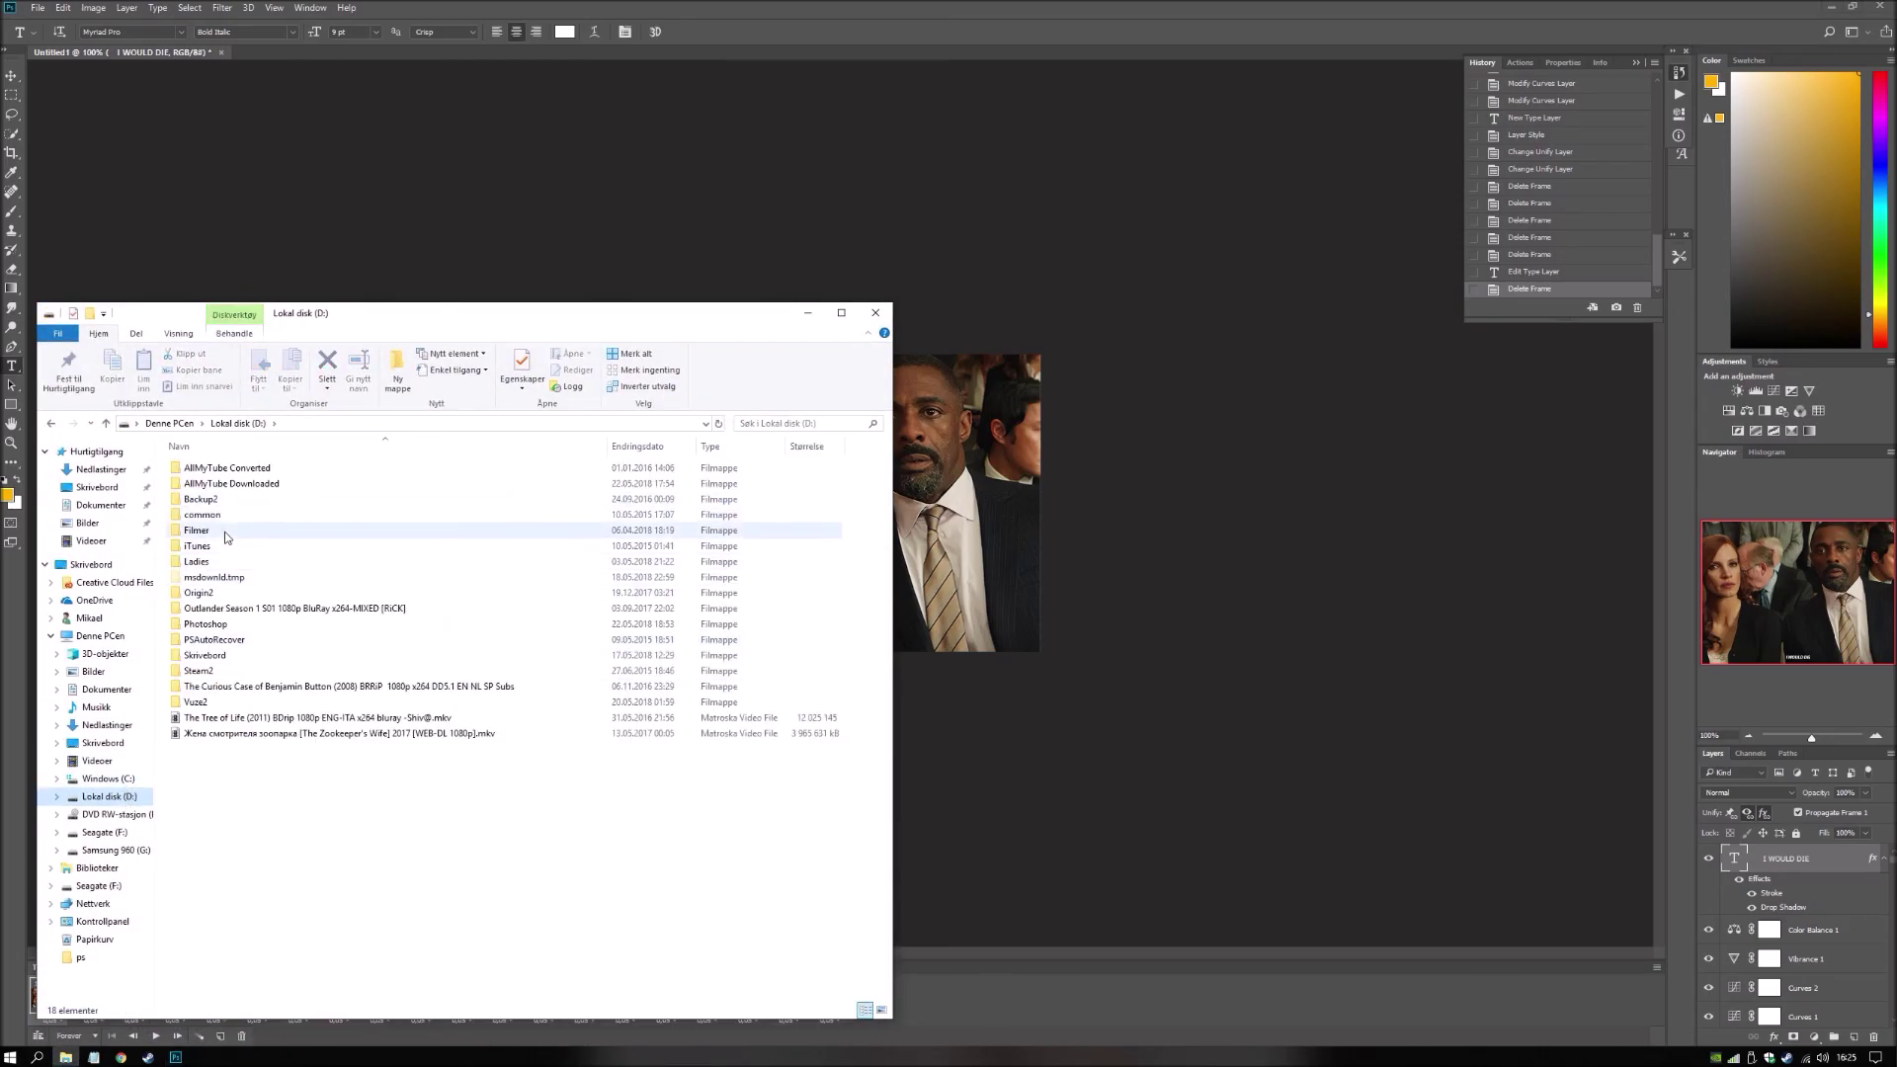
{"action": "double_click", "coordinate": [206, 624]}
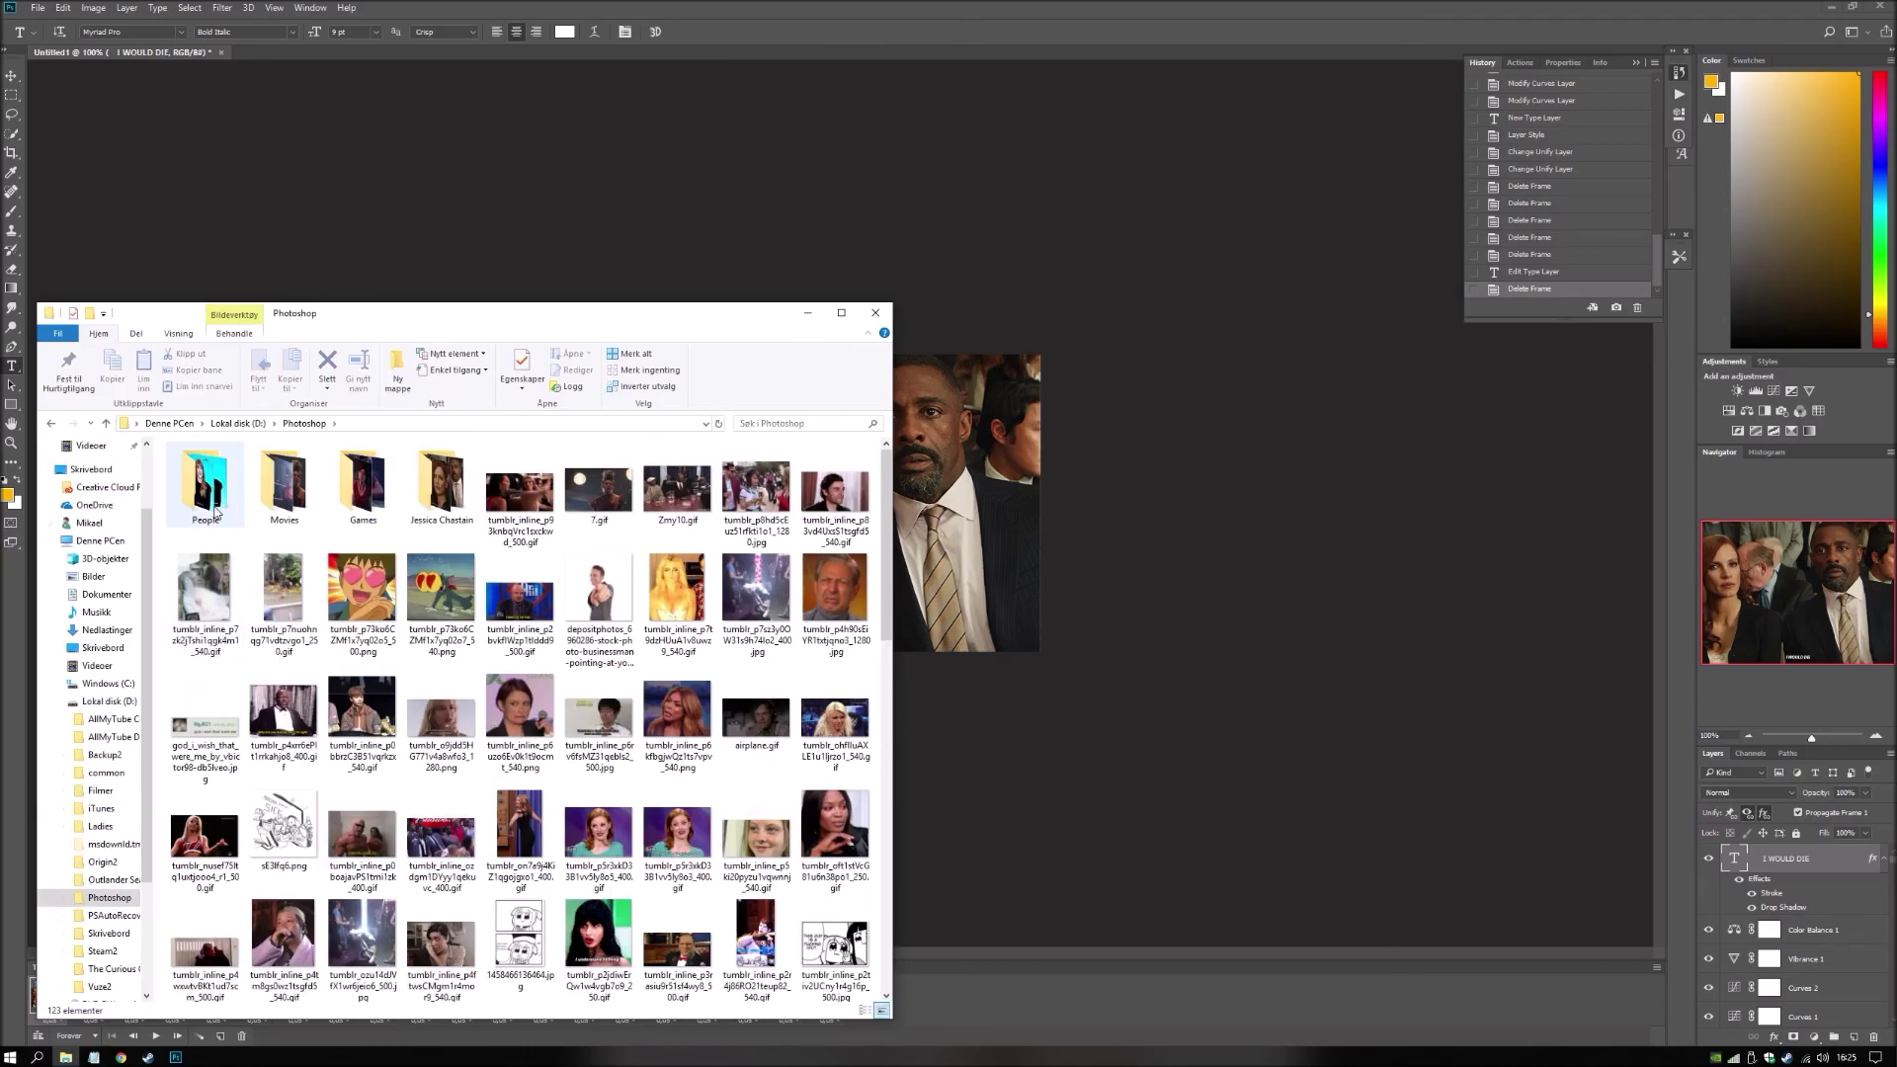
{"action": "double_click", "coordinate": [440, 487]}
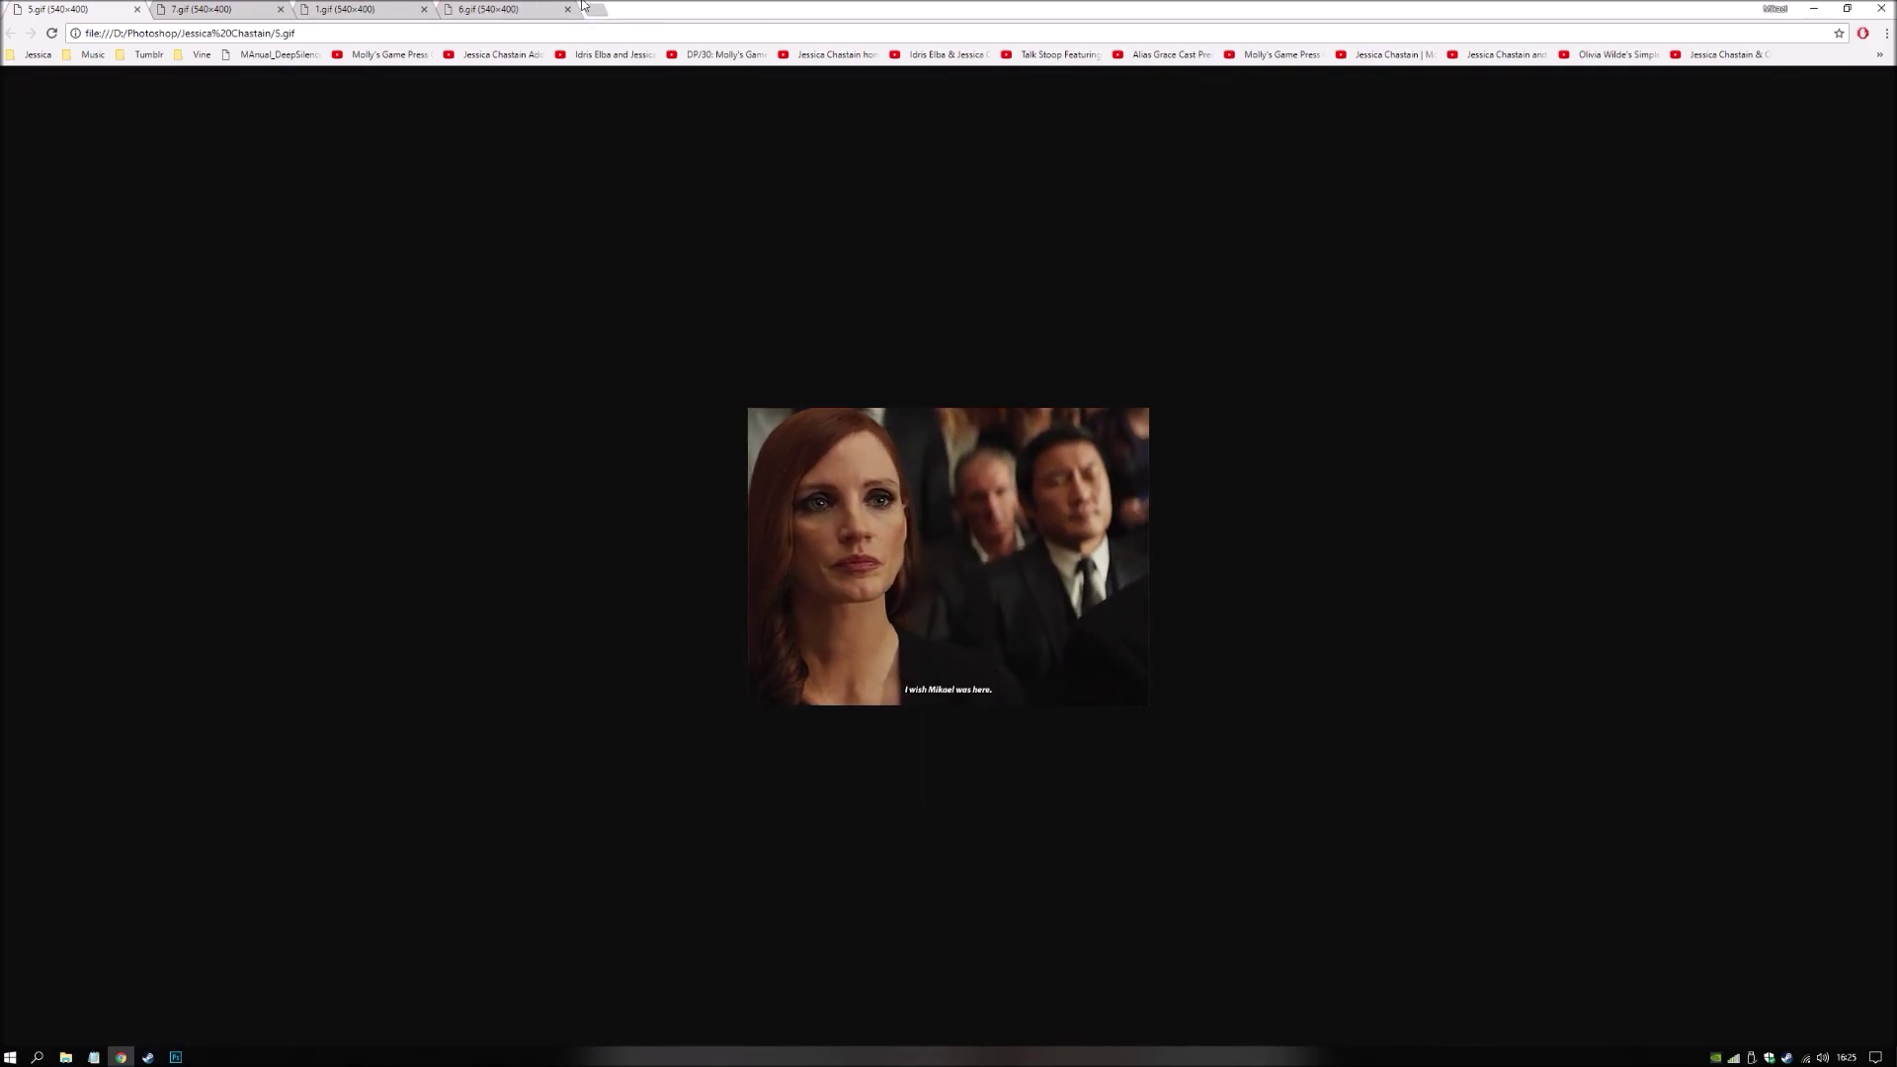
Close the 5.gif tab and the remaining GIF tab after viewing them, closing Chrome.
{"action": "key", "text": "ctrl+w"}
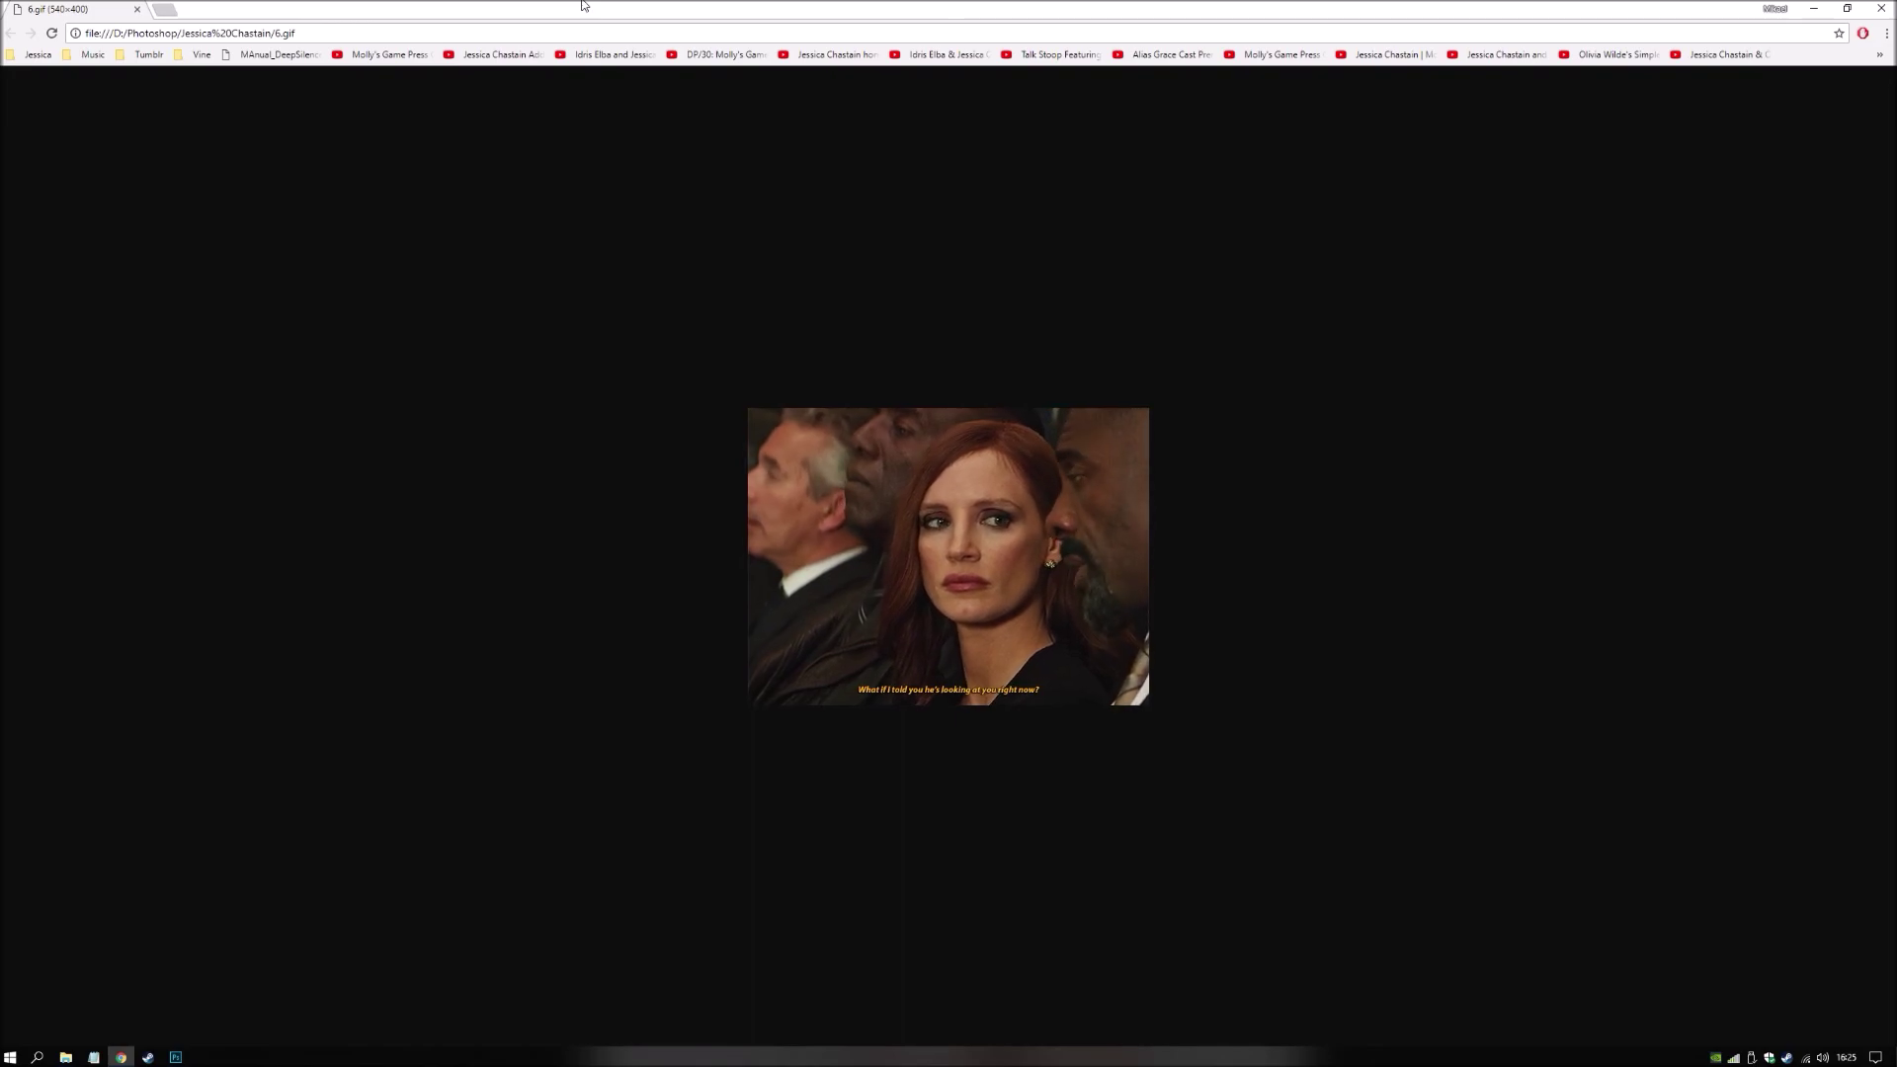
{"action": "key", "text": "ctrl+w"}
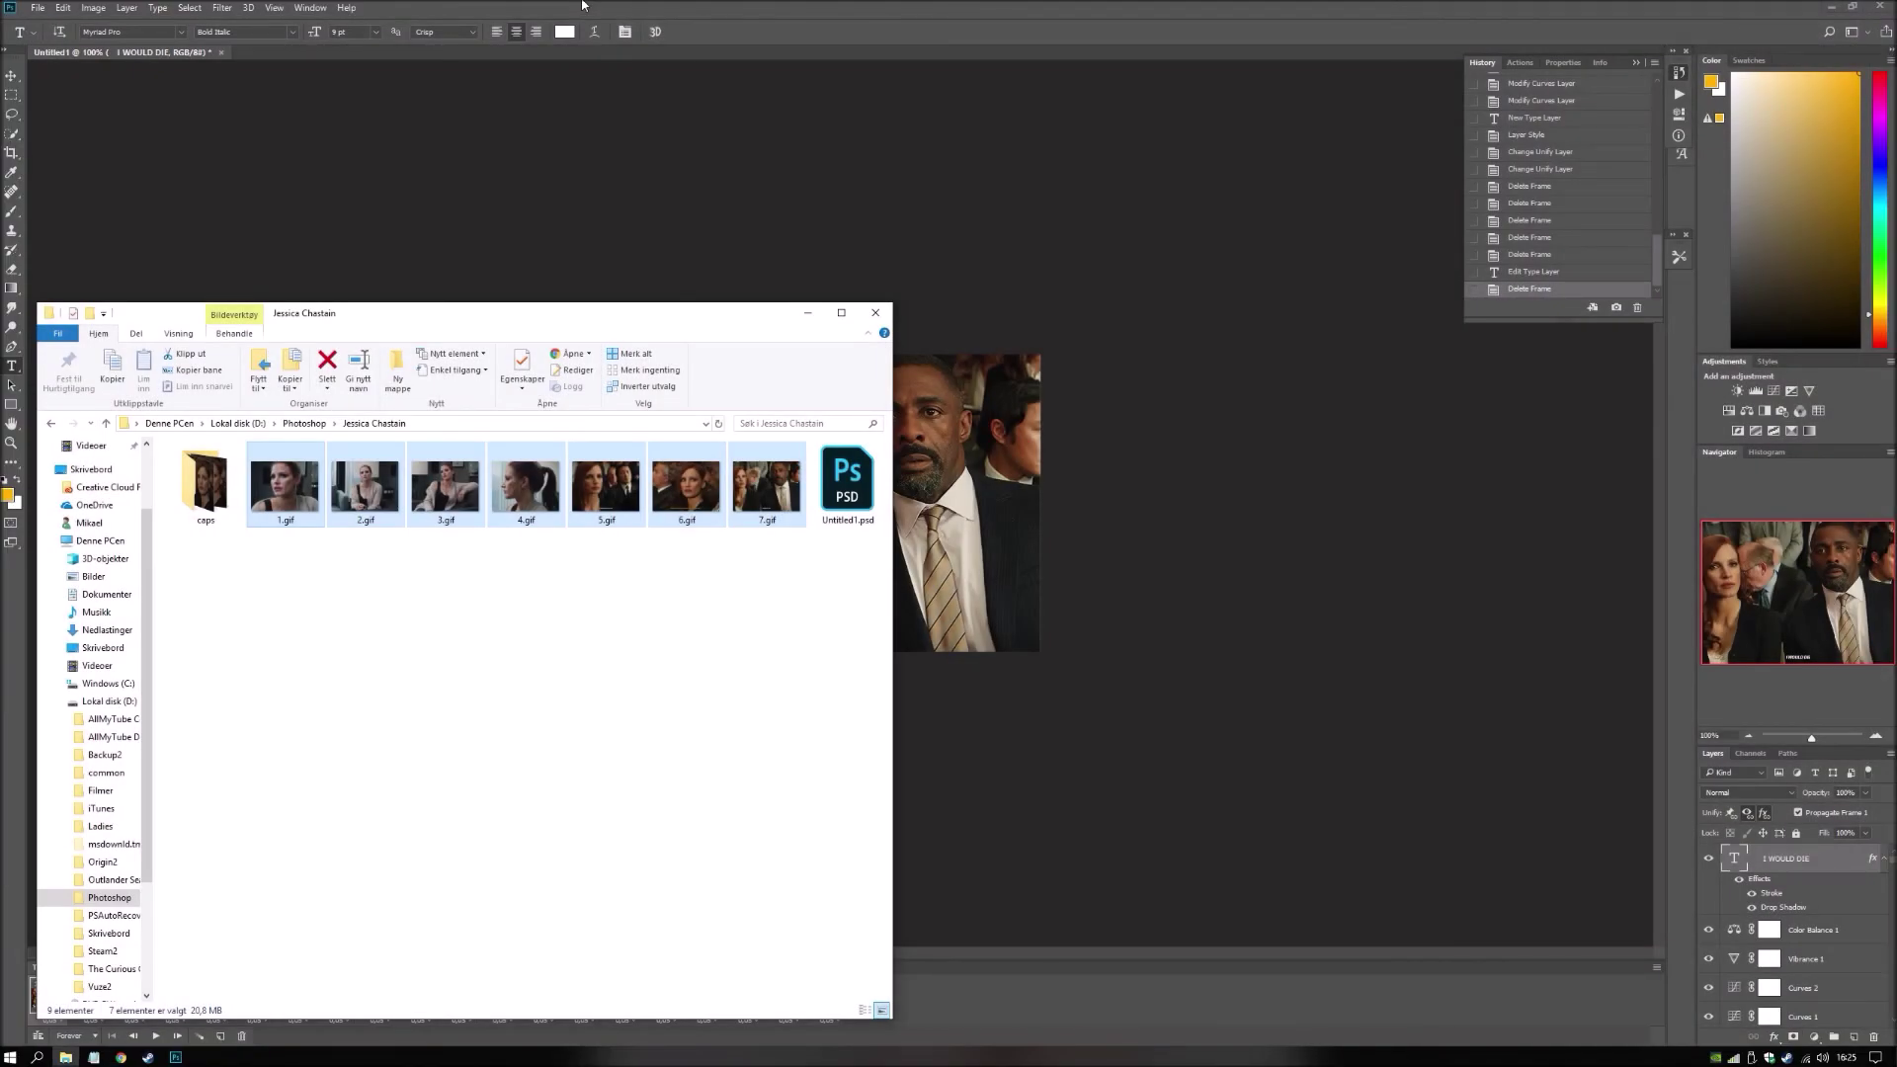
Bring the Photoshop 'I WOULD DIE' animation document back to the front.
{"action": "left_click", "coordinate": [583, 5]}
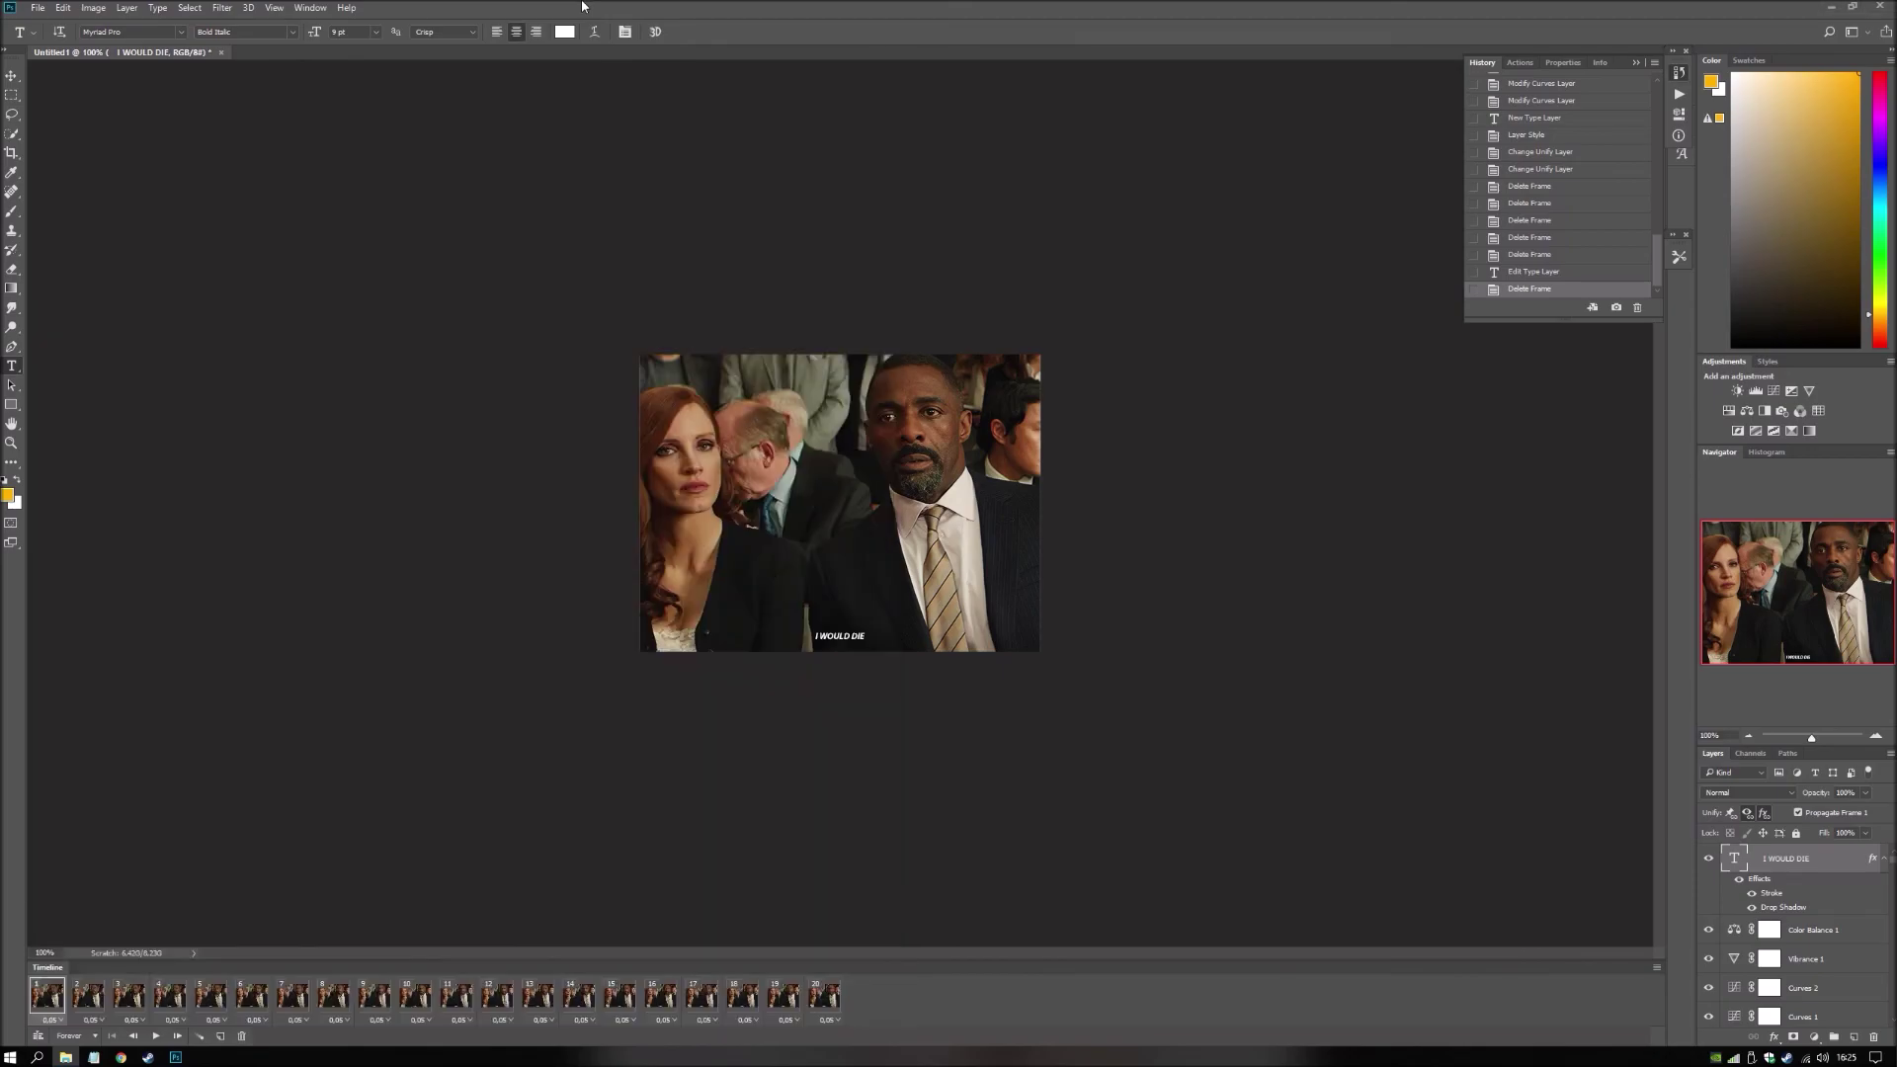